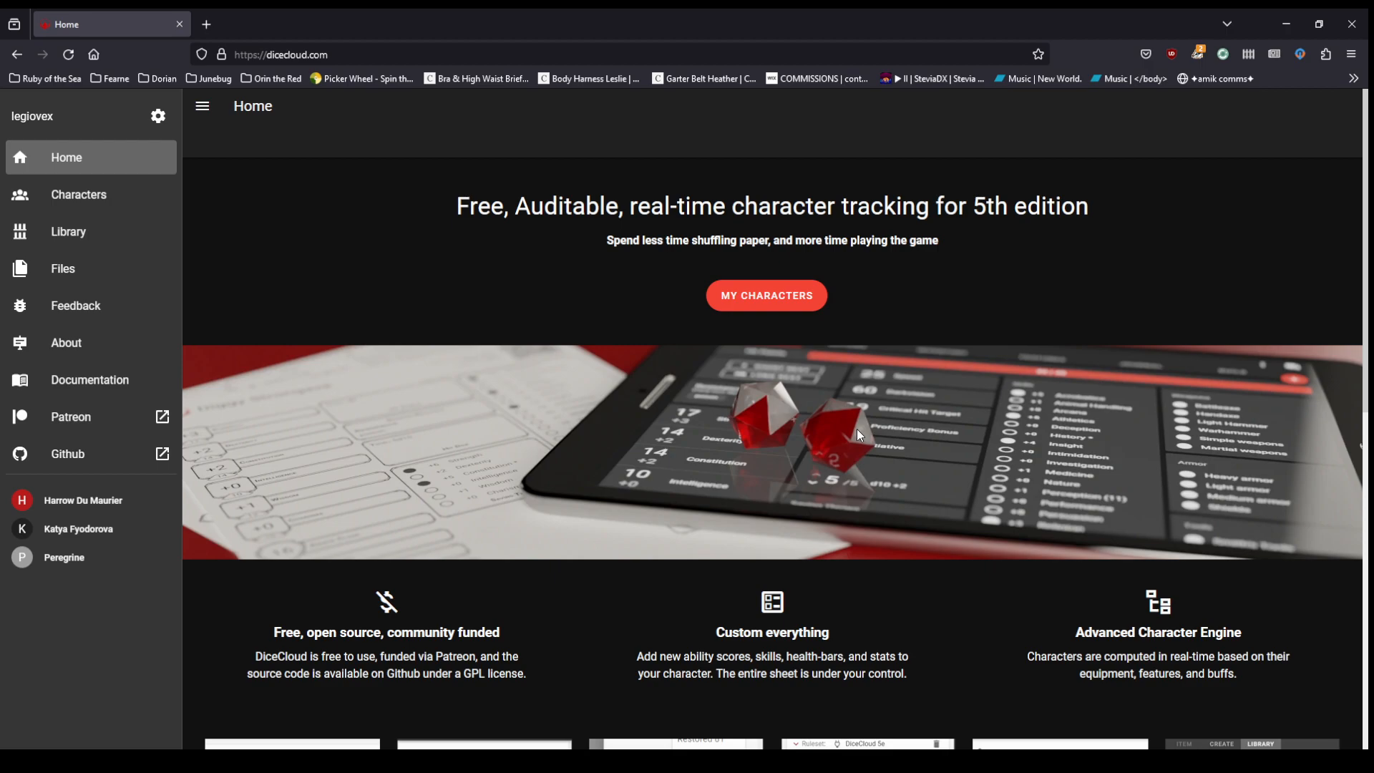
Step: Look through the feature overview on the home page, then collapse and reopen the navigation sidebar
scroll(466, 469, "down", 5)
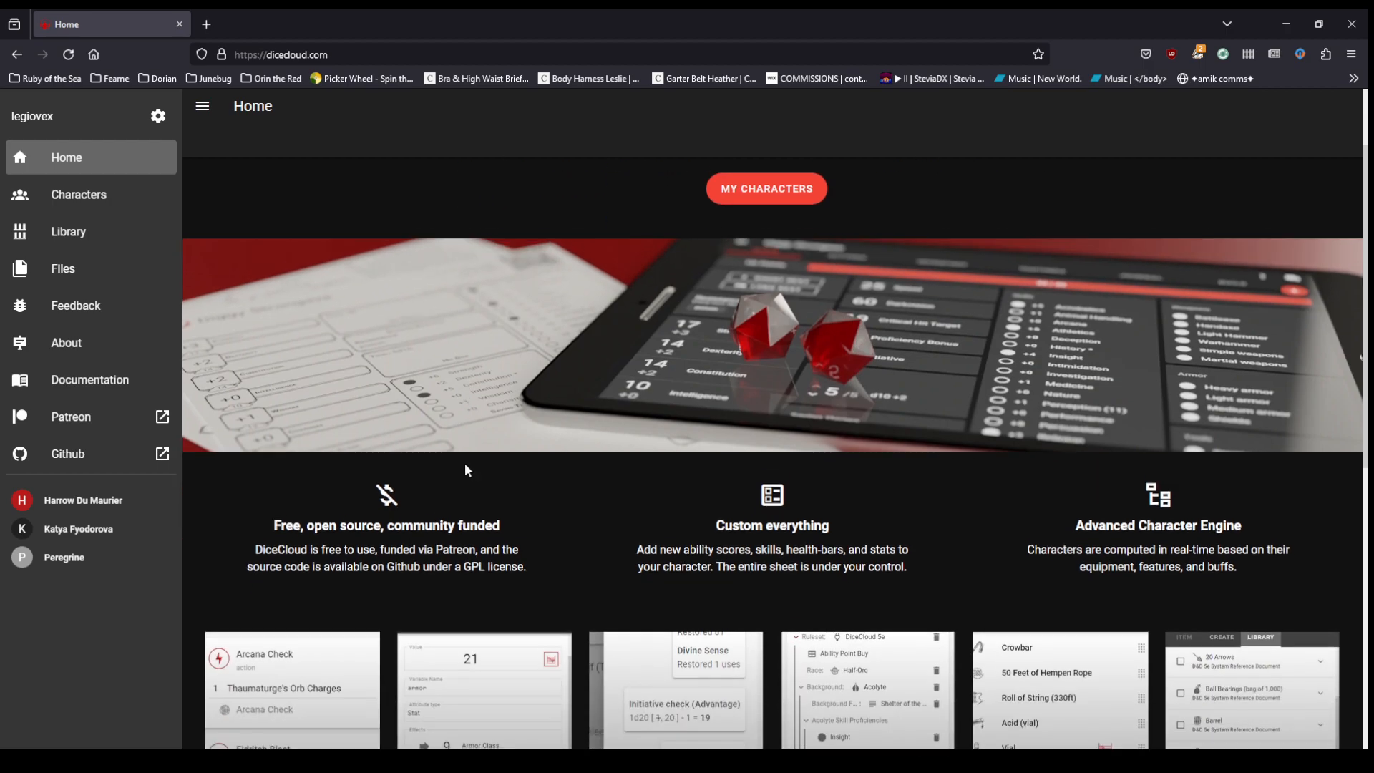
scroll(467, 469, "down", 3)
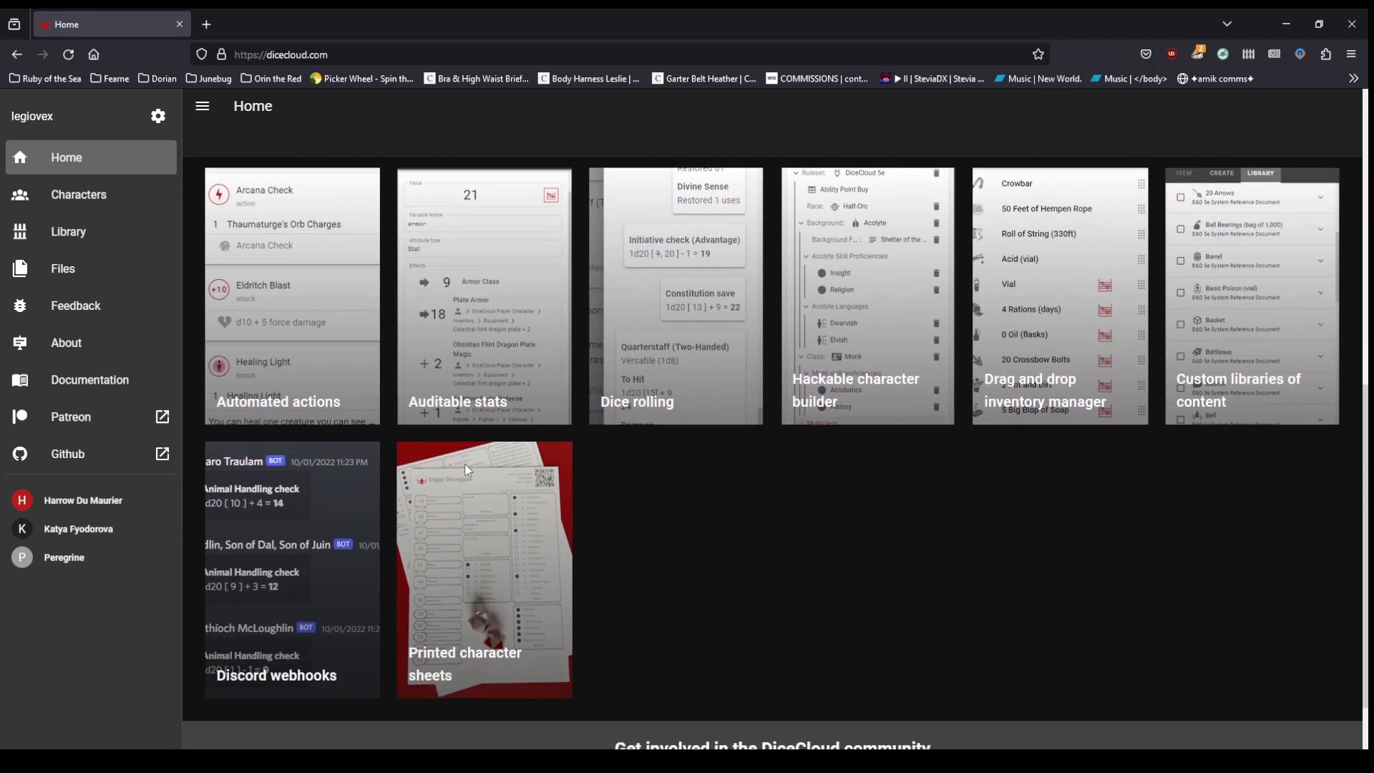
scroll(792, 518, "down", 1)
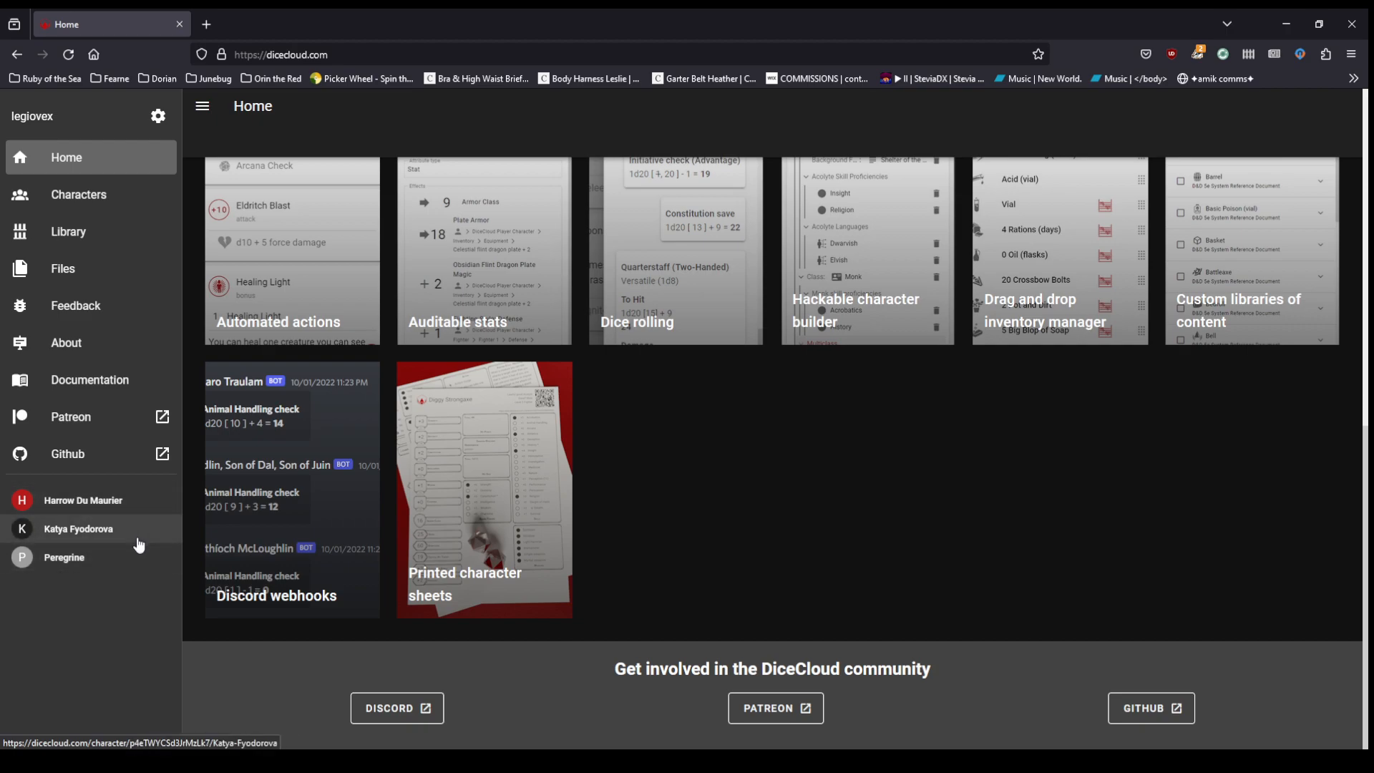
scroll(611, 229, "up", 8)
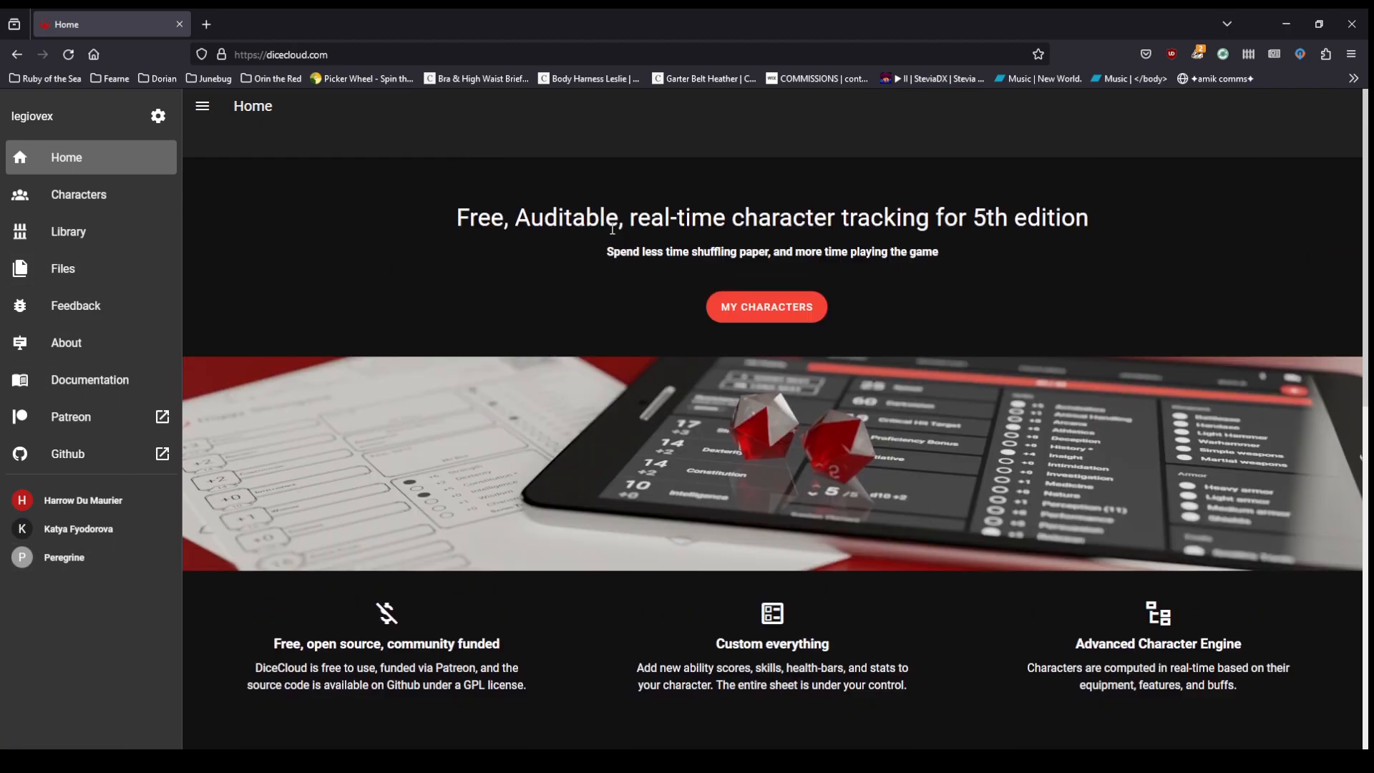
left_click(203, 113)
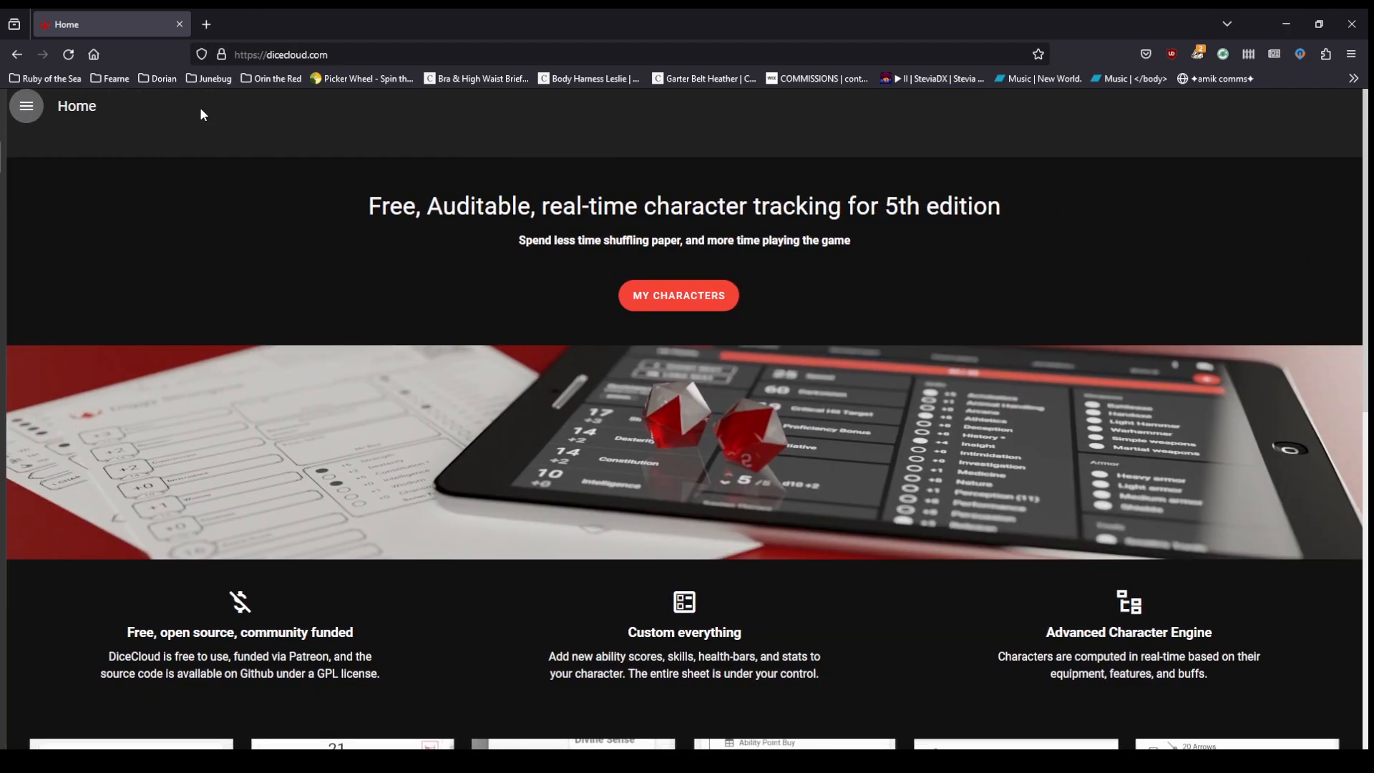
left_click(25, 112)
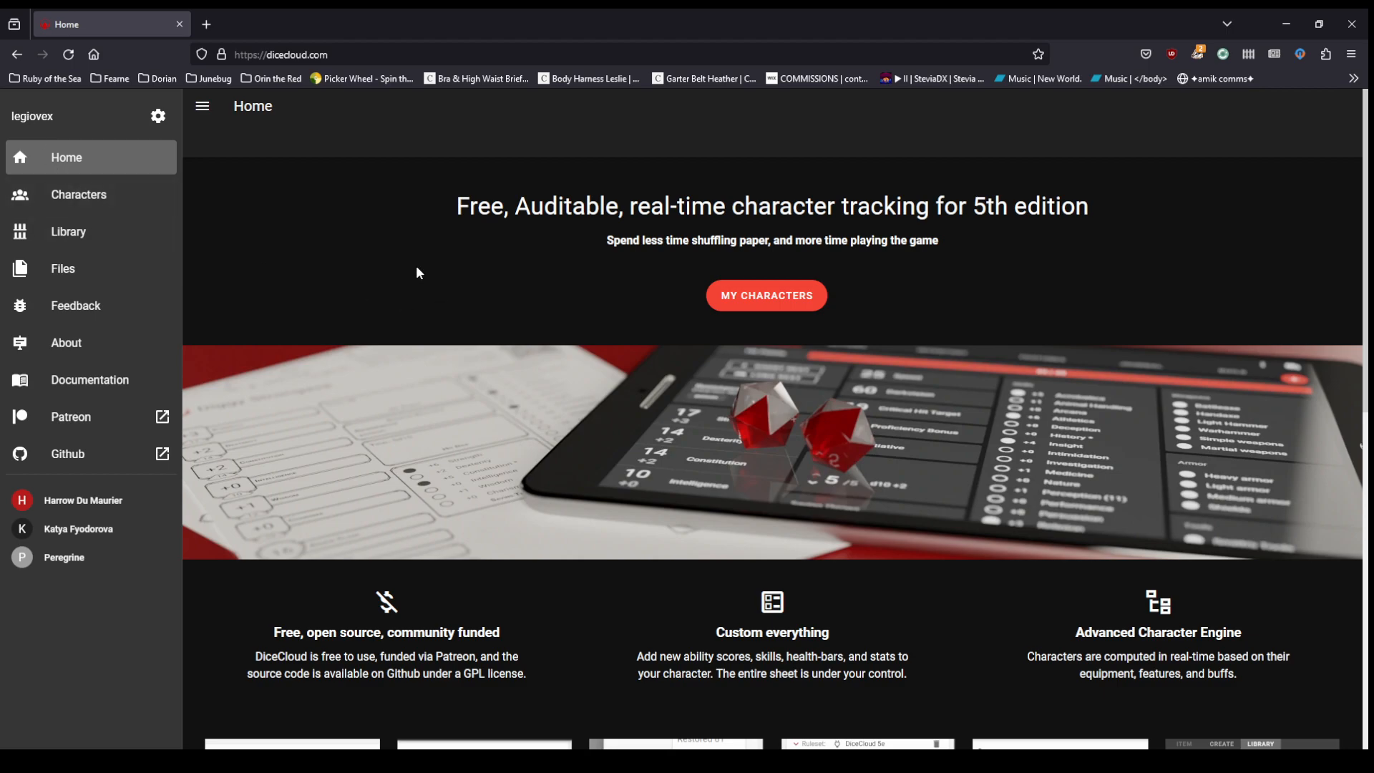
Step: Open the community libraries from the Library page and look through the available collections and their descriptions
left_click(136, 232)
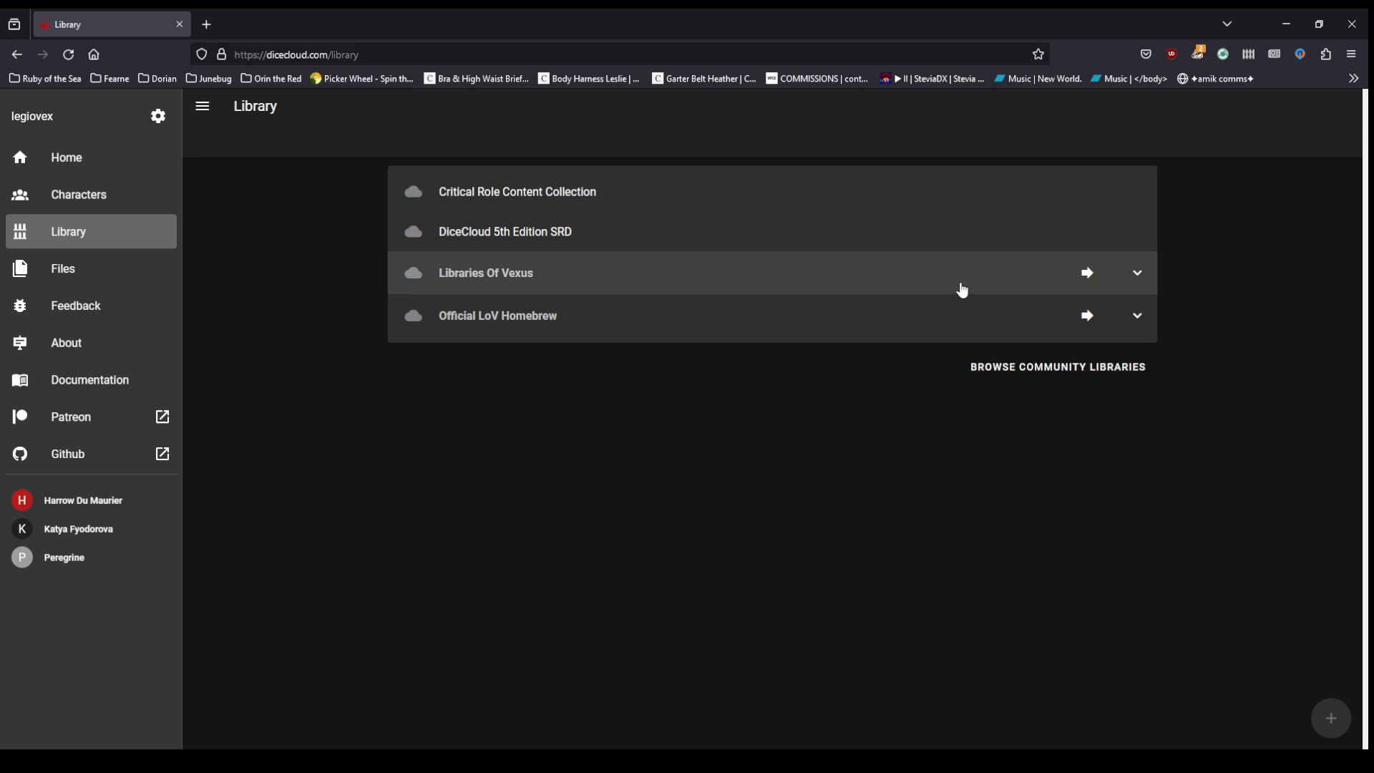
left_click(1067, 368)
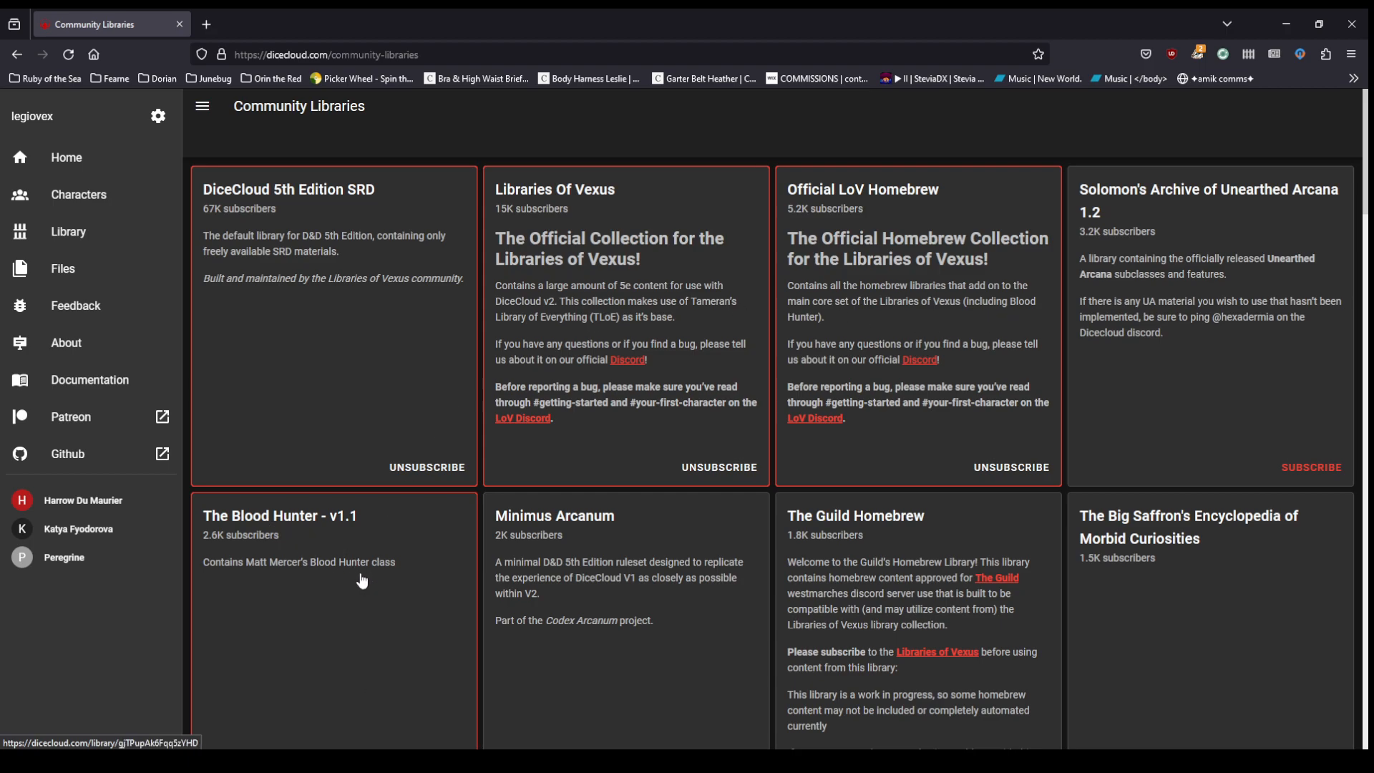
scroll(364, 581, "down", 1)
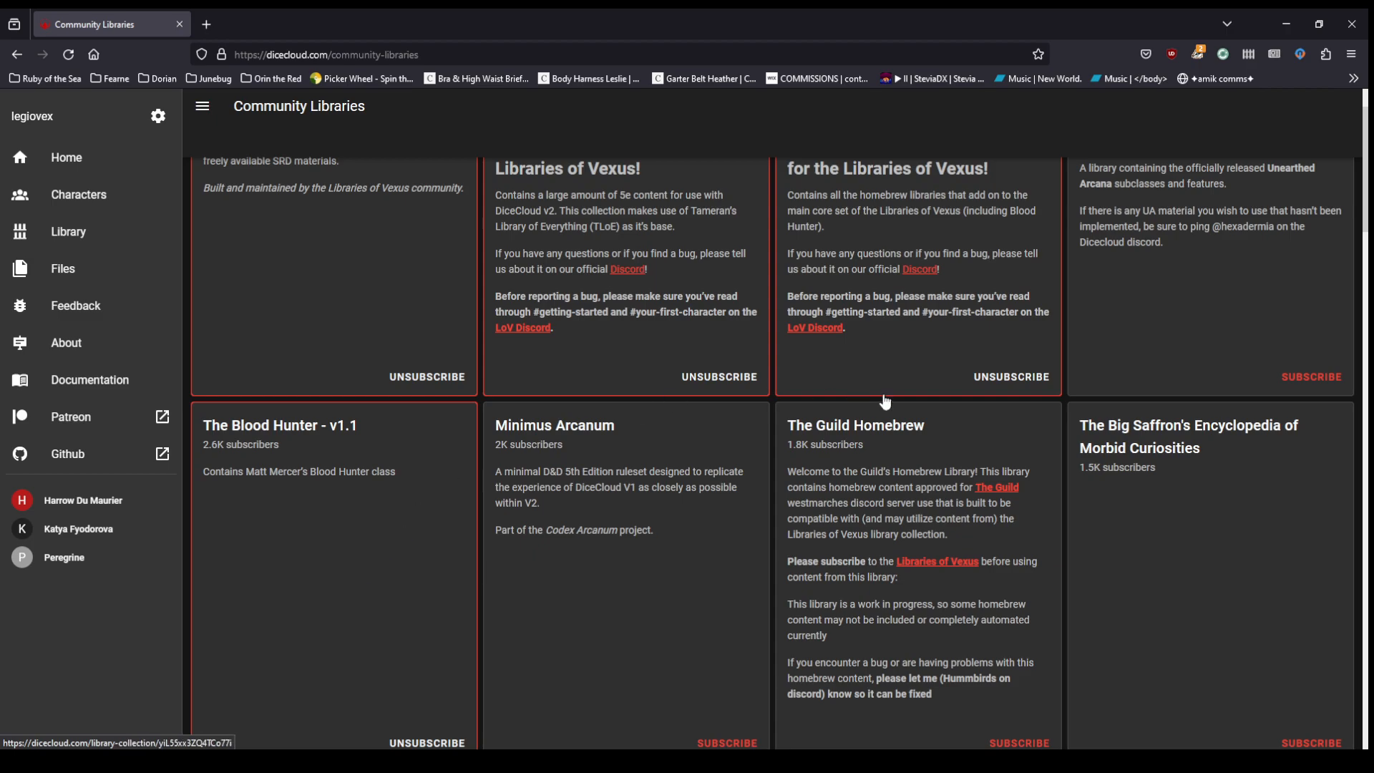
scroll(914, 347, "up", 1)
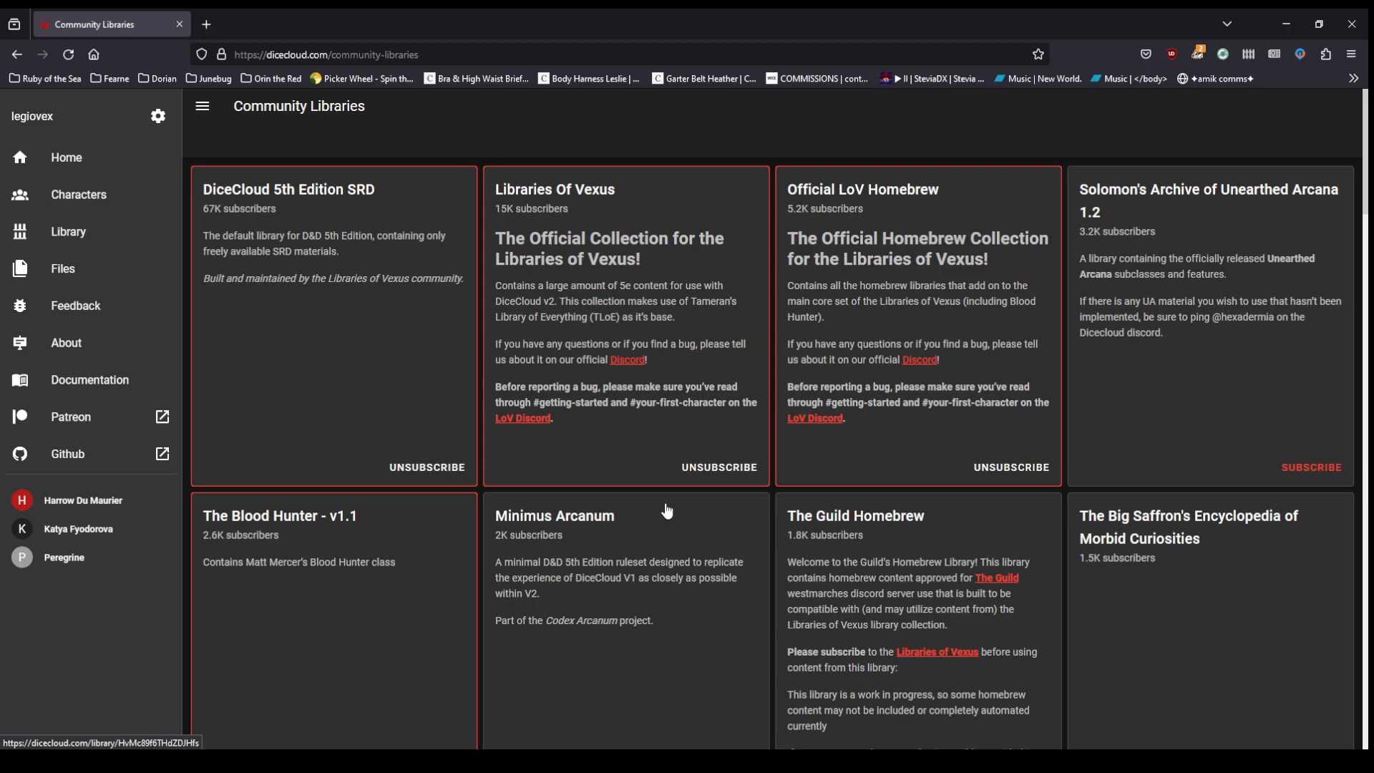
scroll(942, 515, "down", 6)
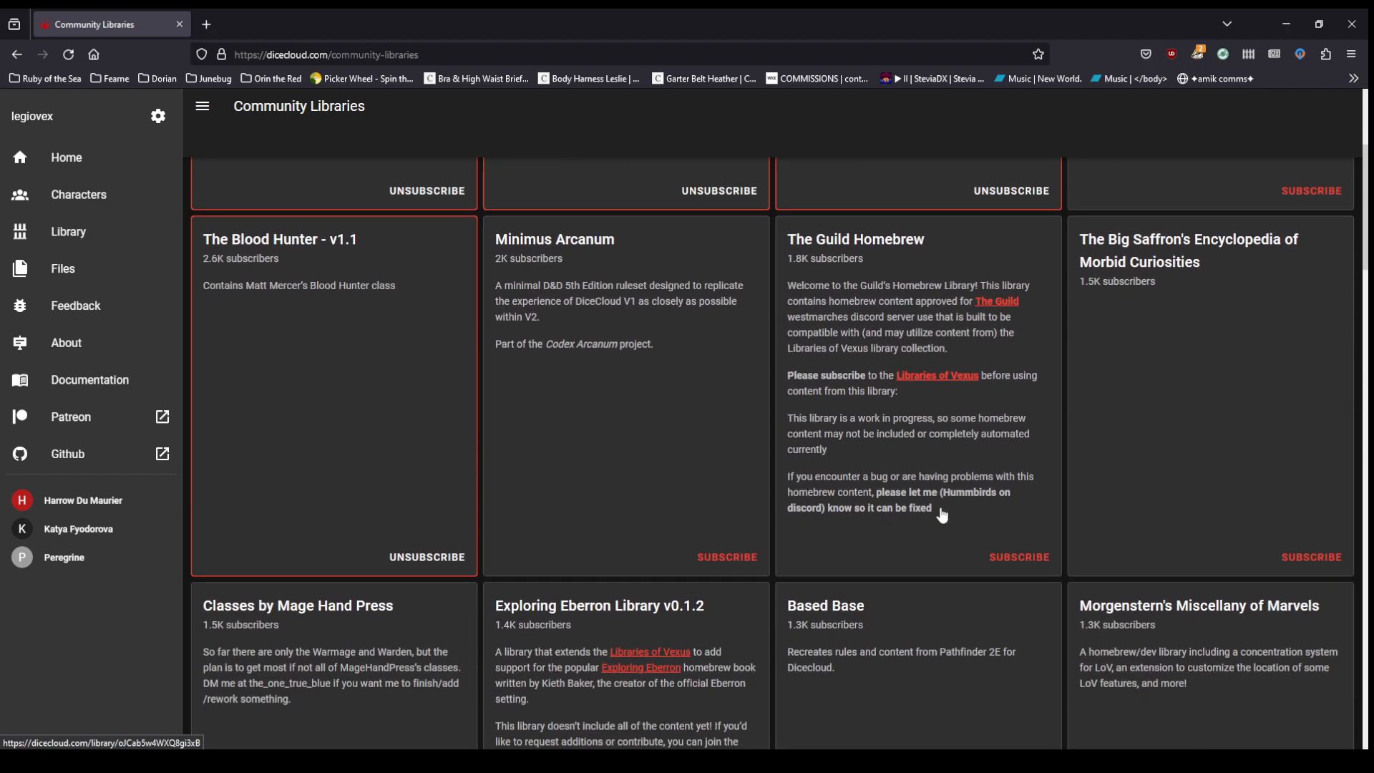
scroll(942, 515, "down", 12)
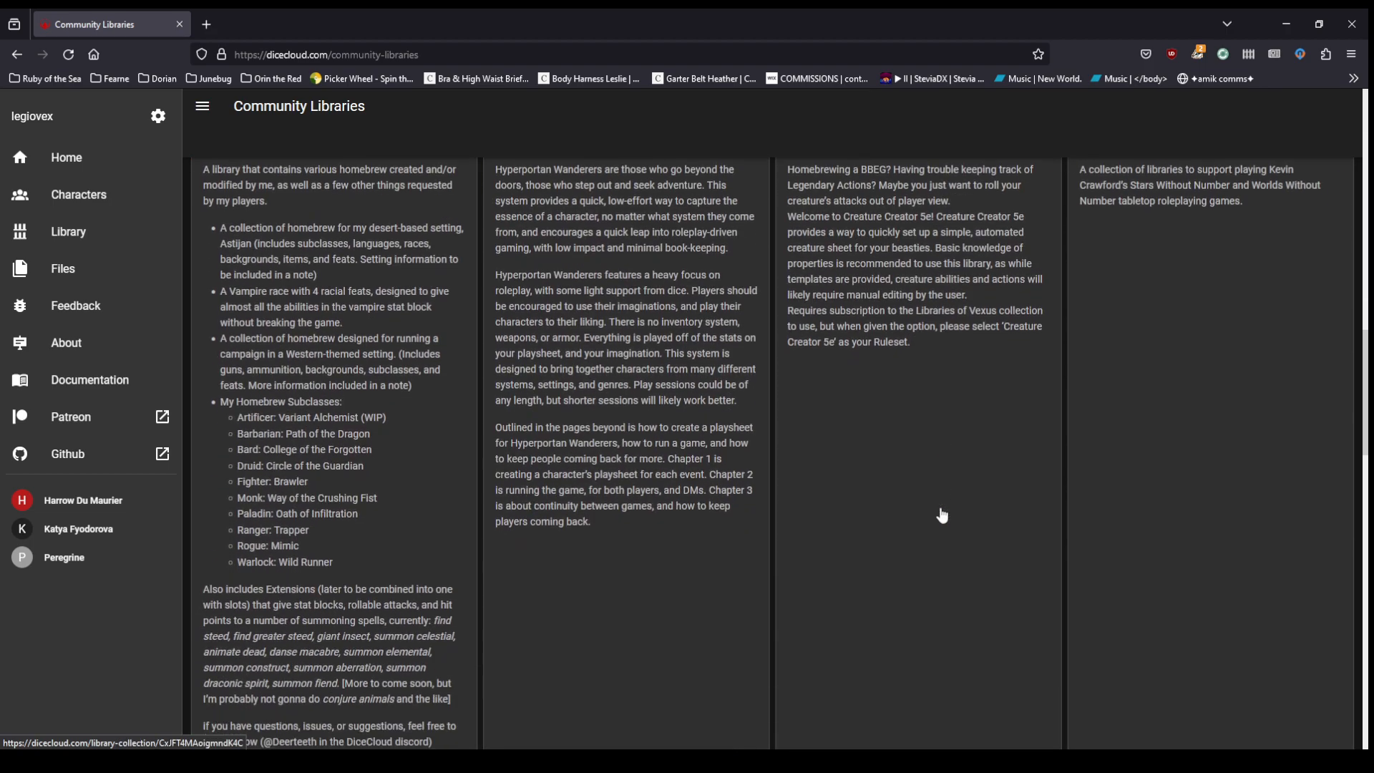
scroll(942, 515, "down", 10)
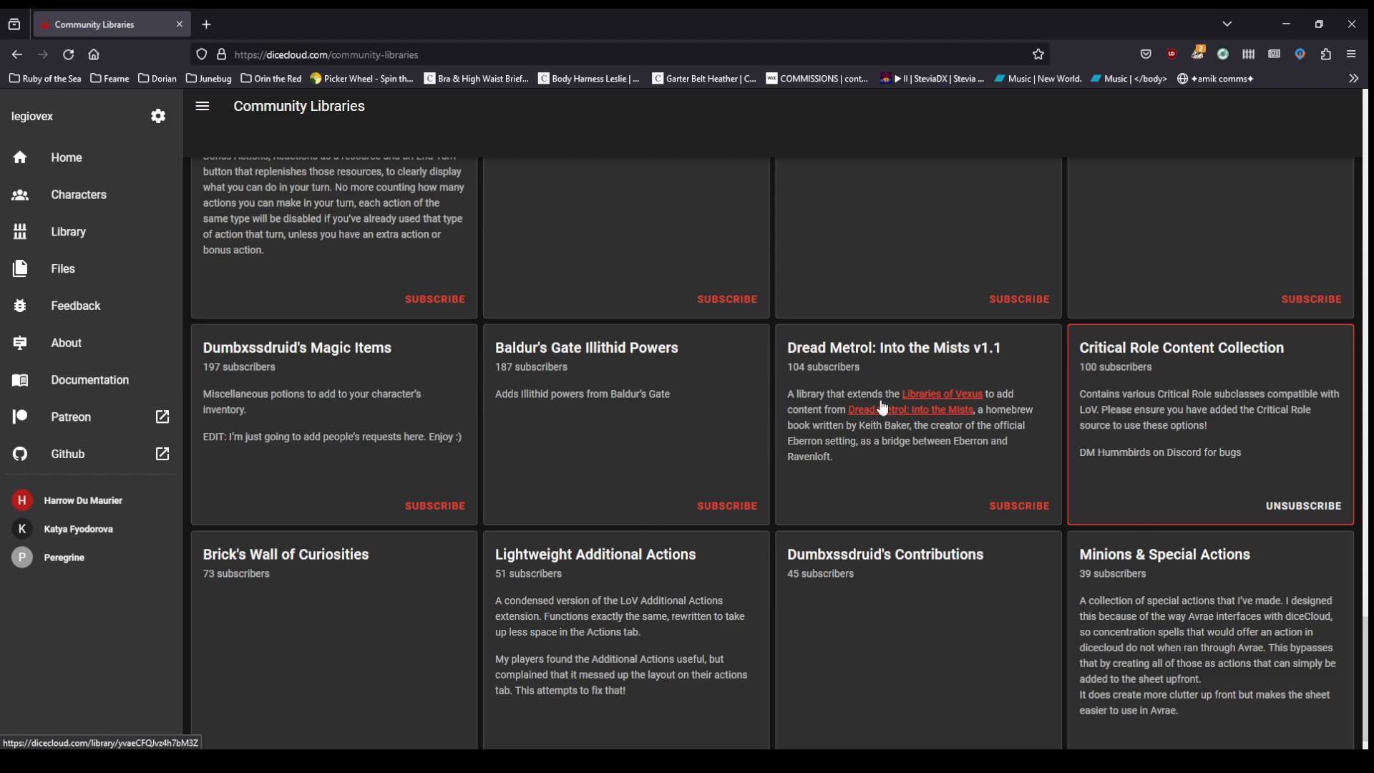
scroll(876, 481, "up", 2)
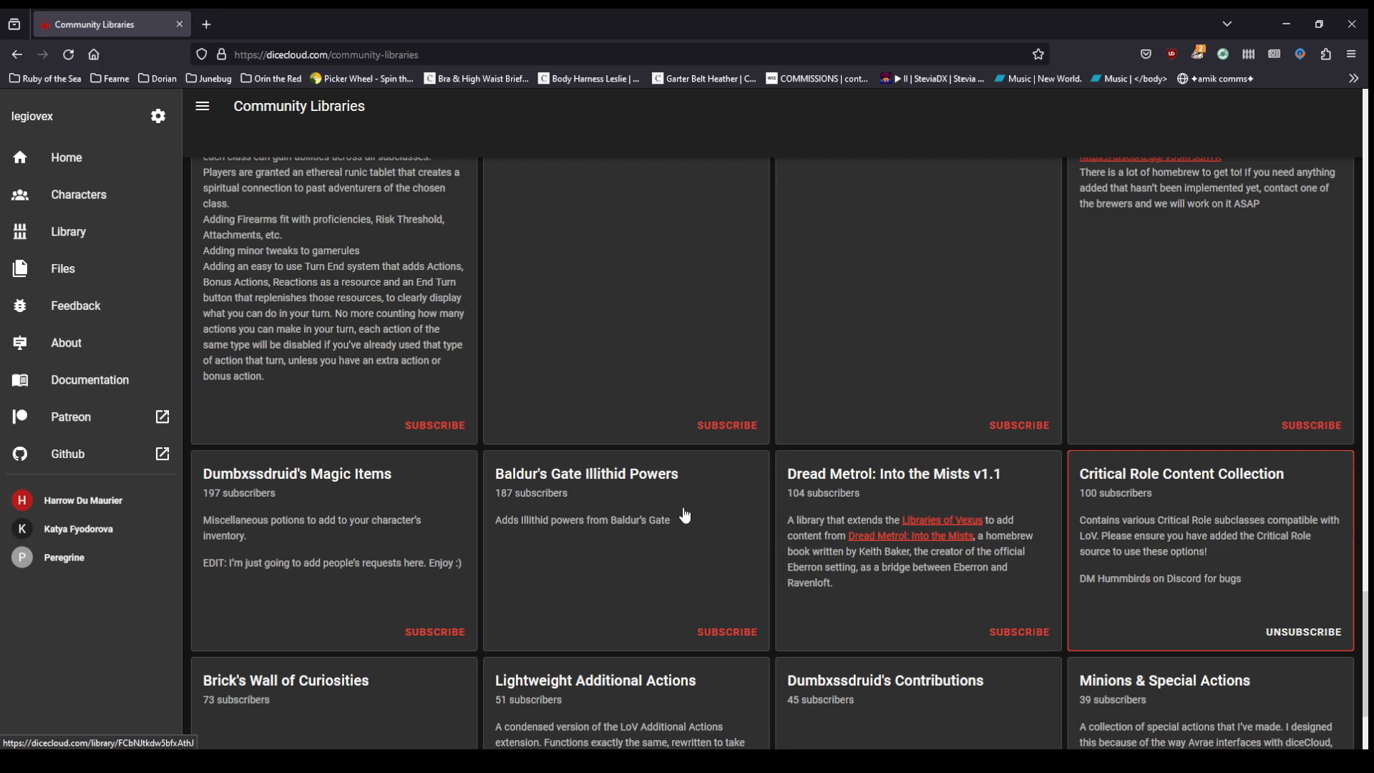
scroll(841, 337, "up", 3)
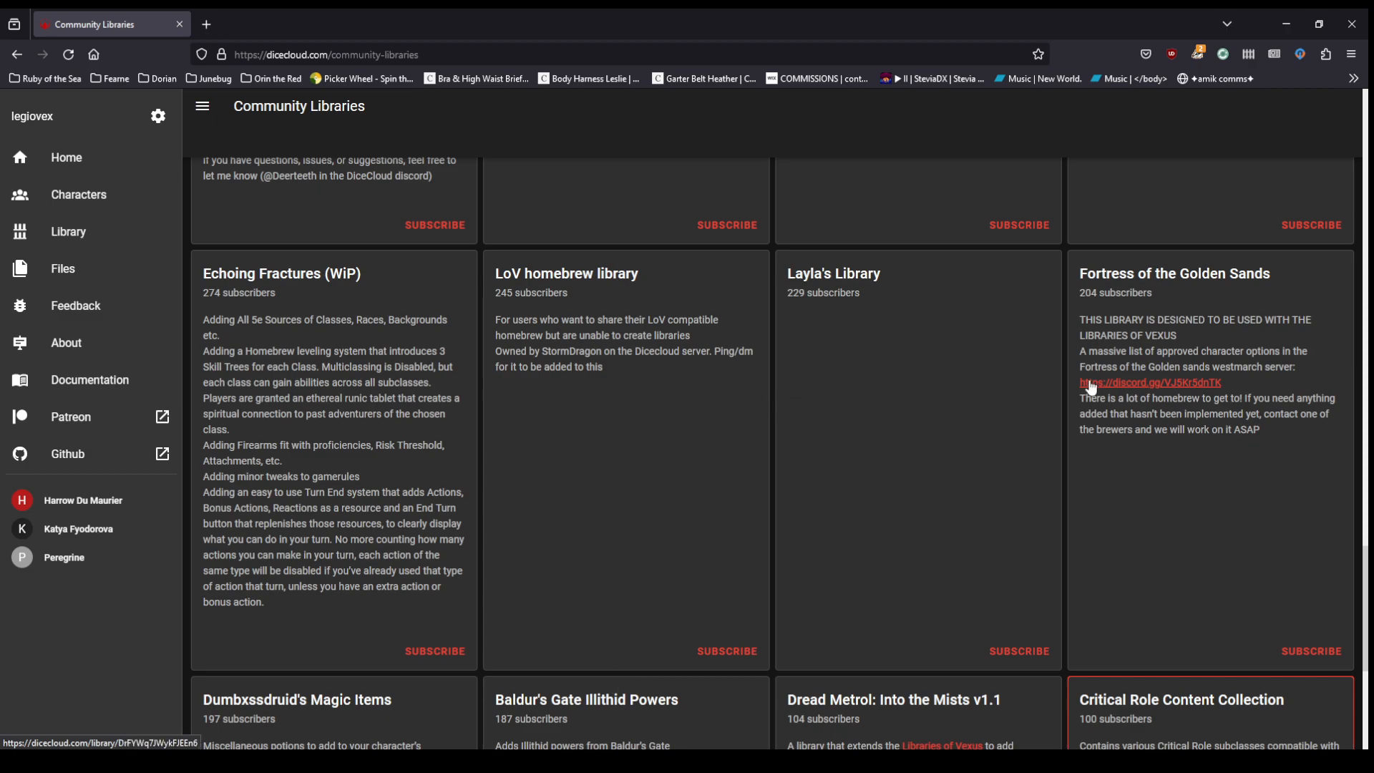
scroll(497, 491, "up", 9)
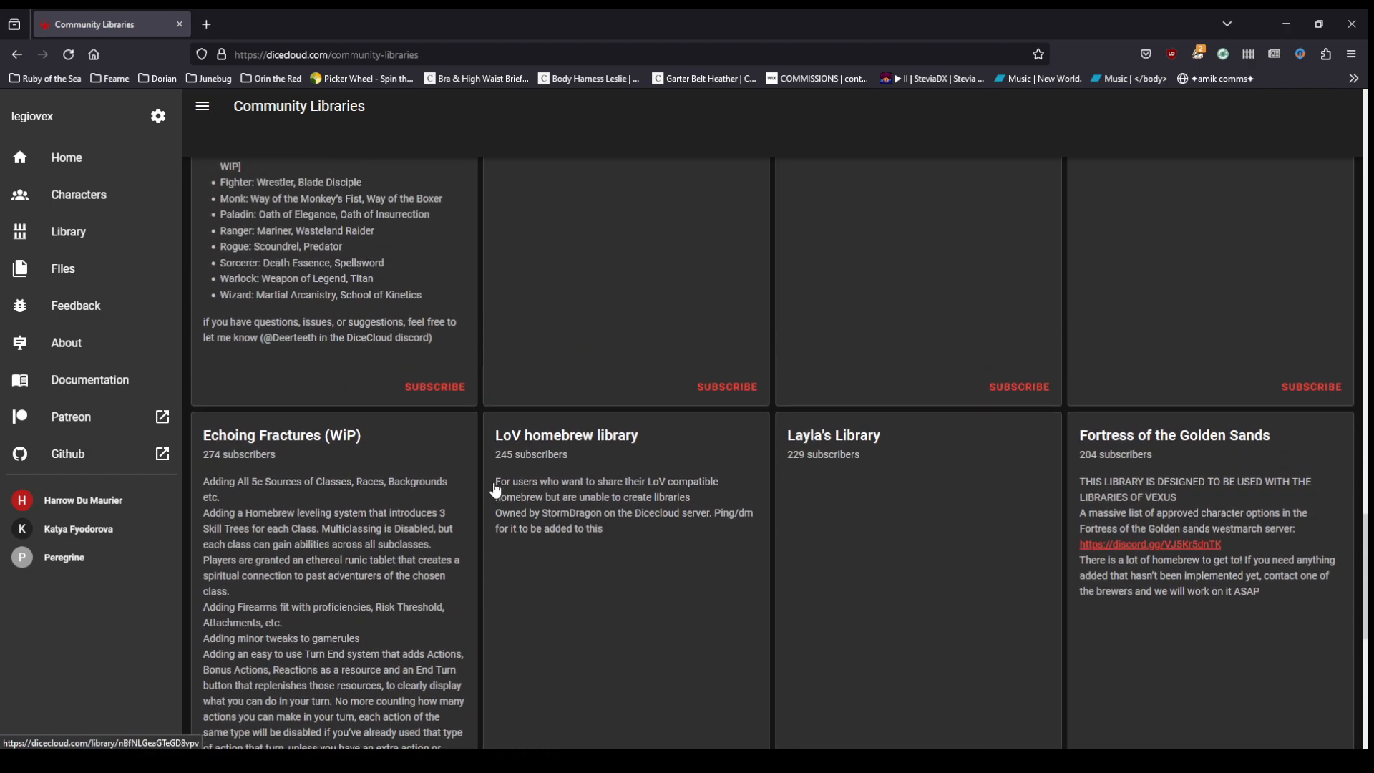
scroll(497, 491, "up", 3)
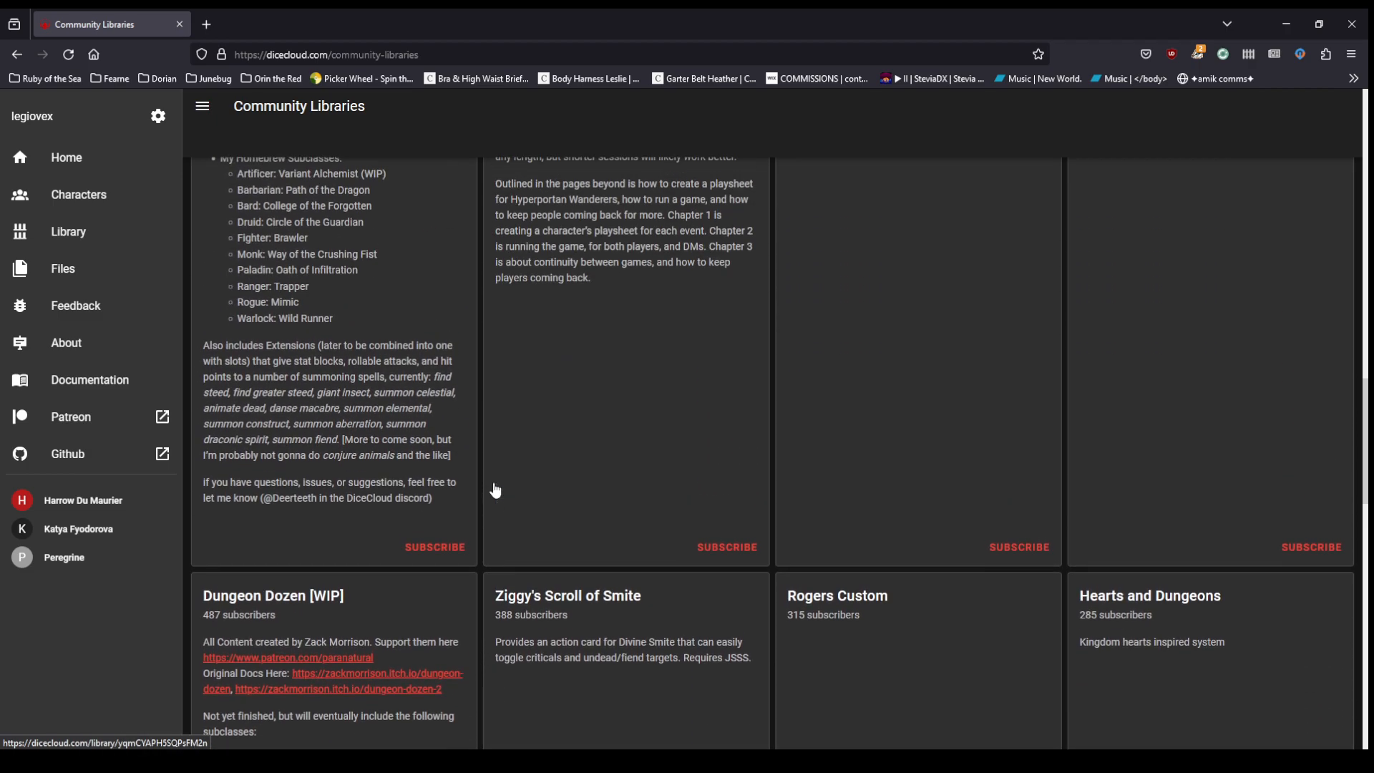
scroll(497, 491, "up", 5)
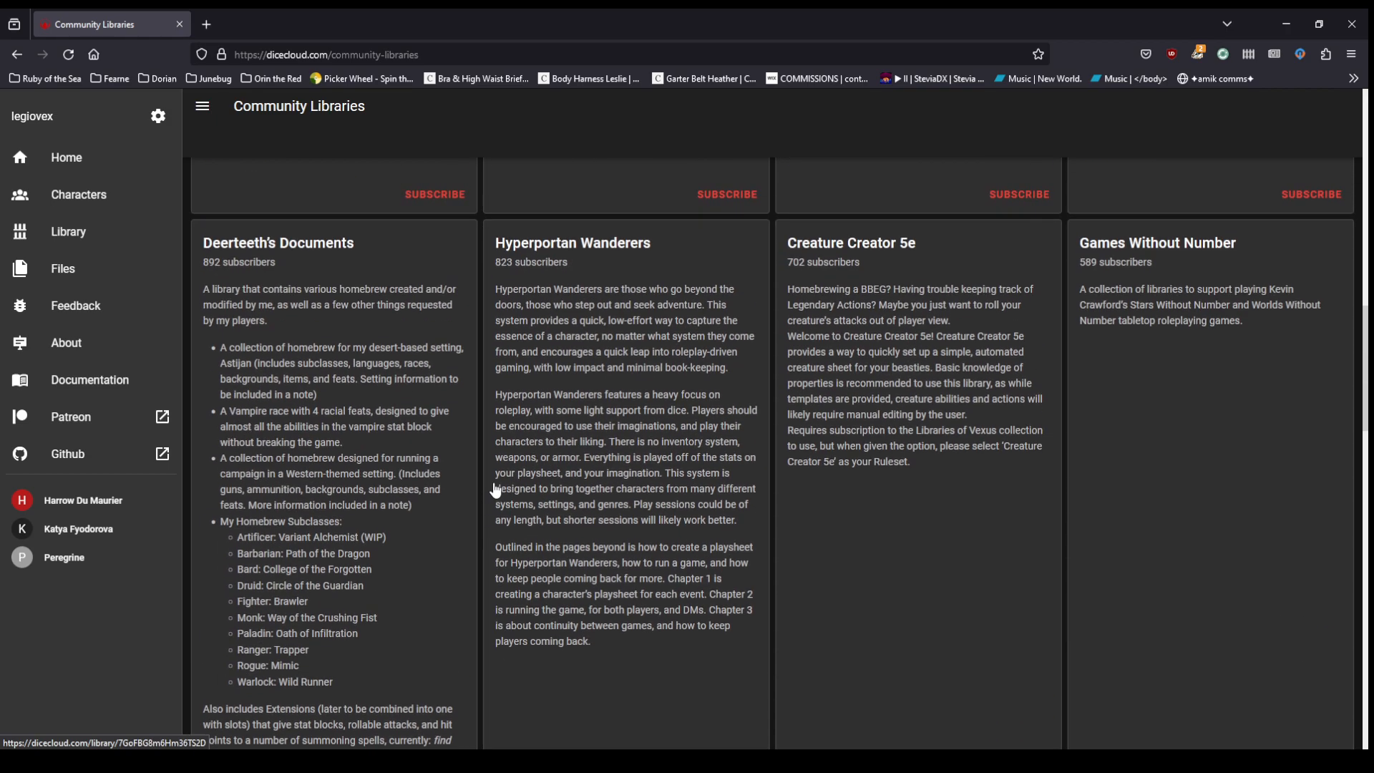
scroll(497, 491, "up", 4)
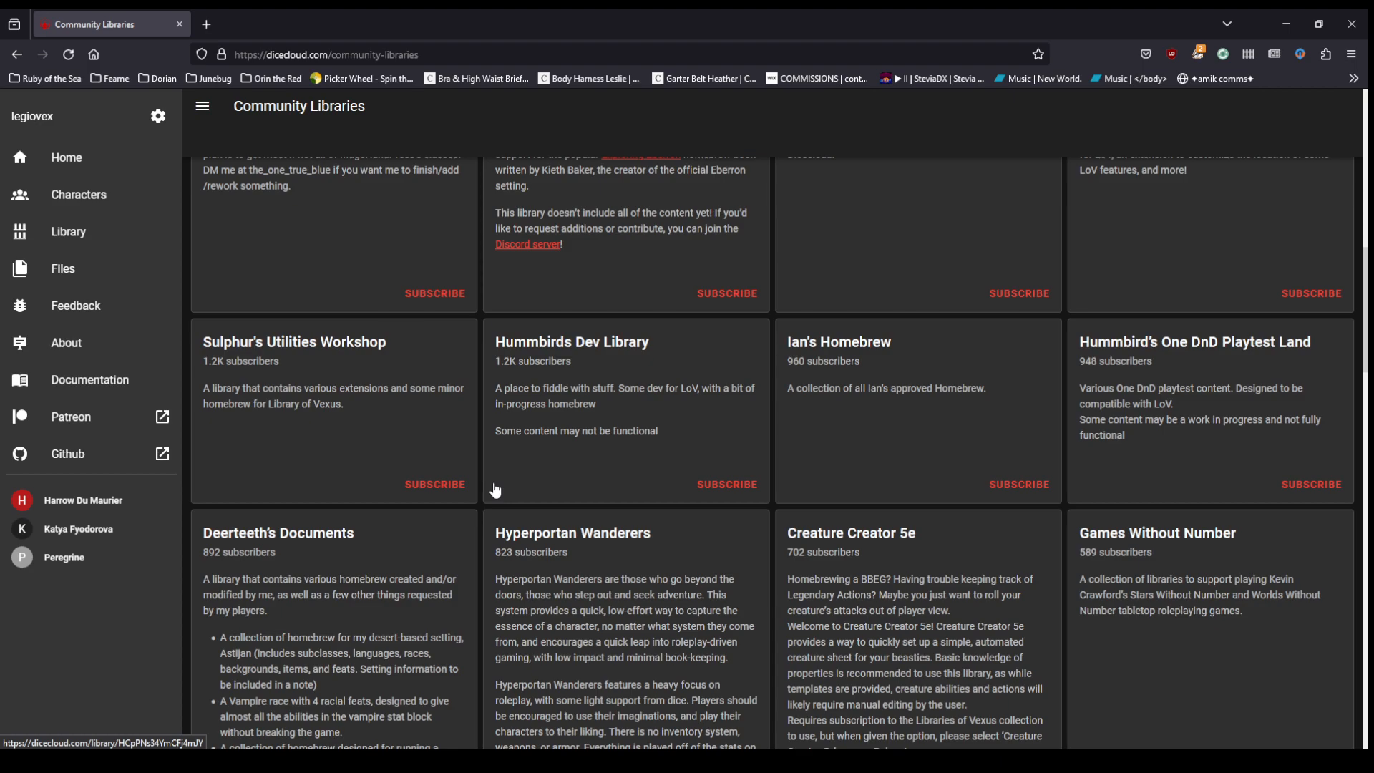
scroll(497, 491, "up", 5)
scroll(497, 491, "up", 5)
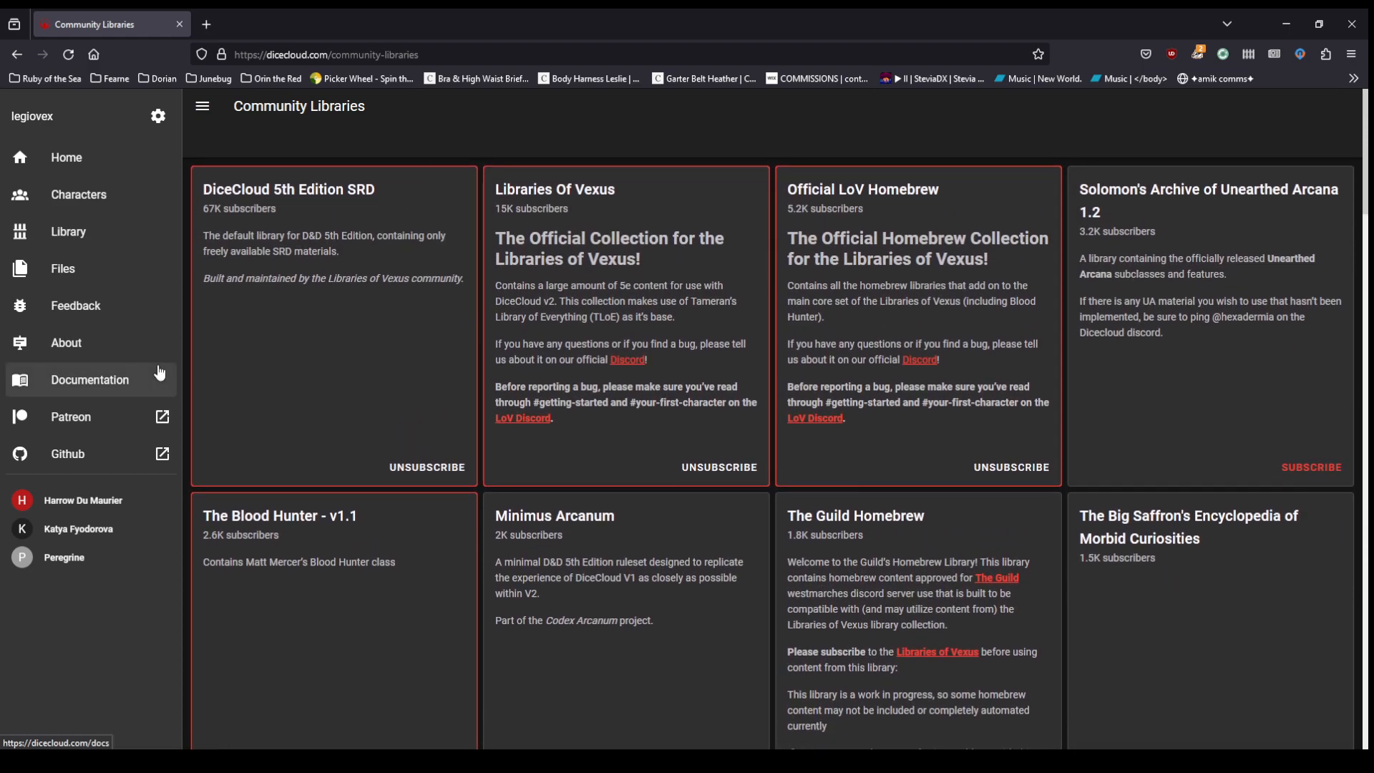
Step: Start a new character from the character list and name it Nocturne
left_click(81, 193)
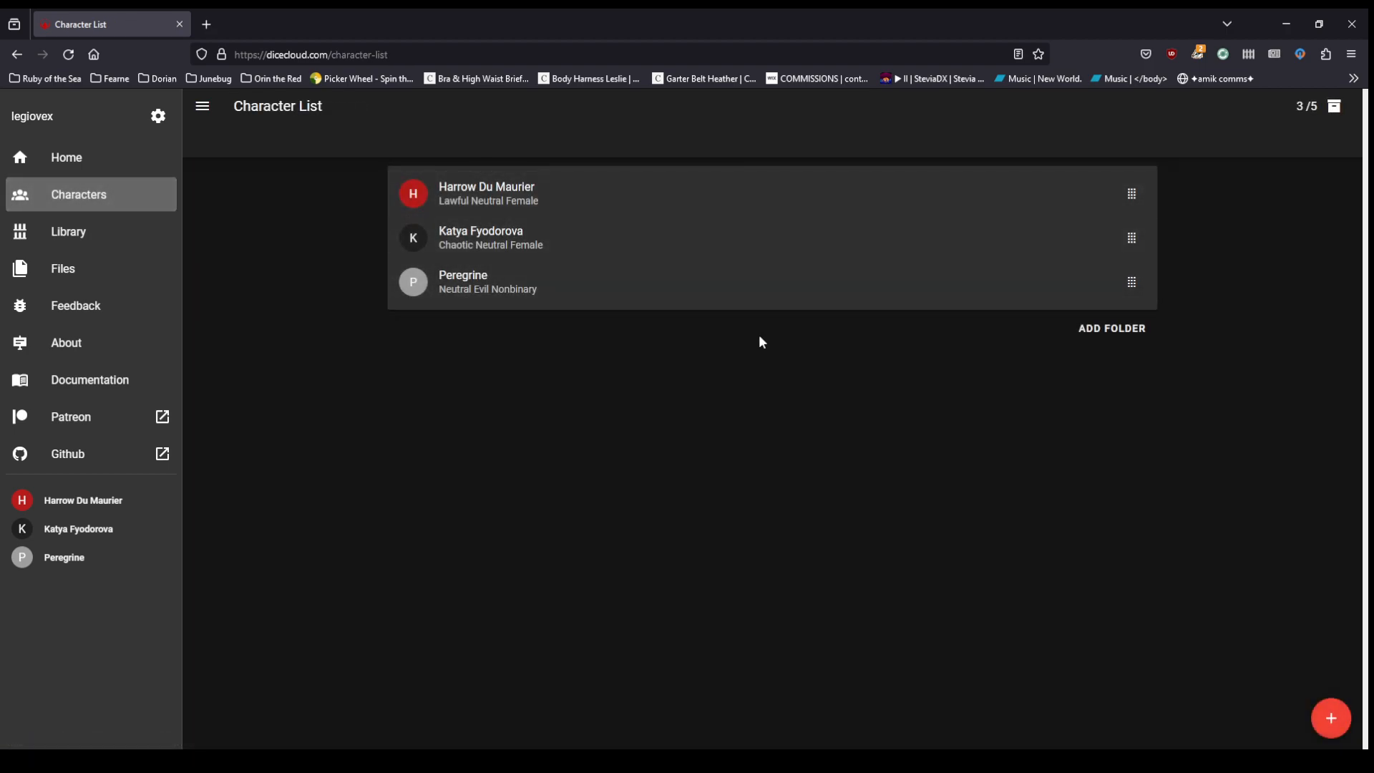
left_click(1331, 720)
double_click(536, 267)
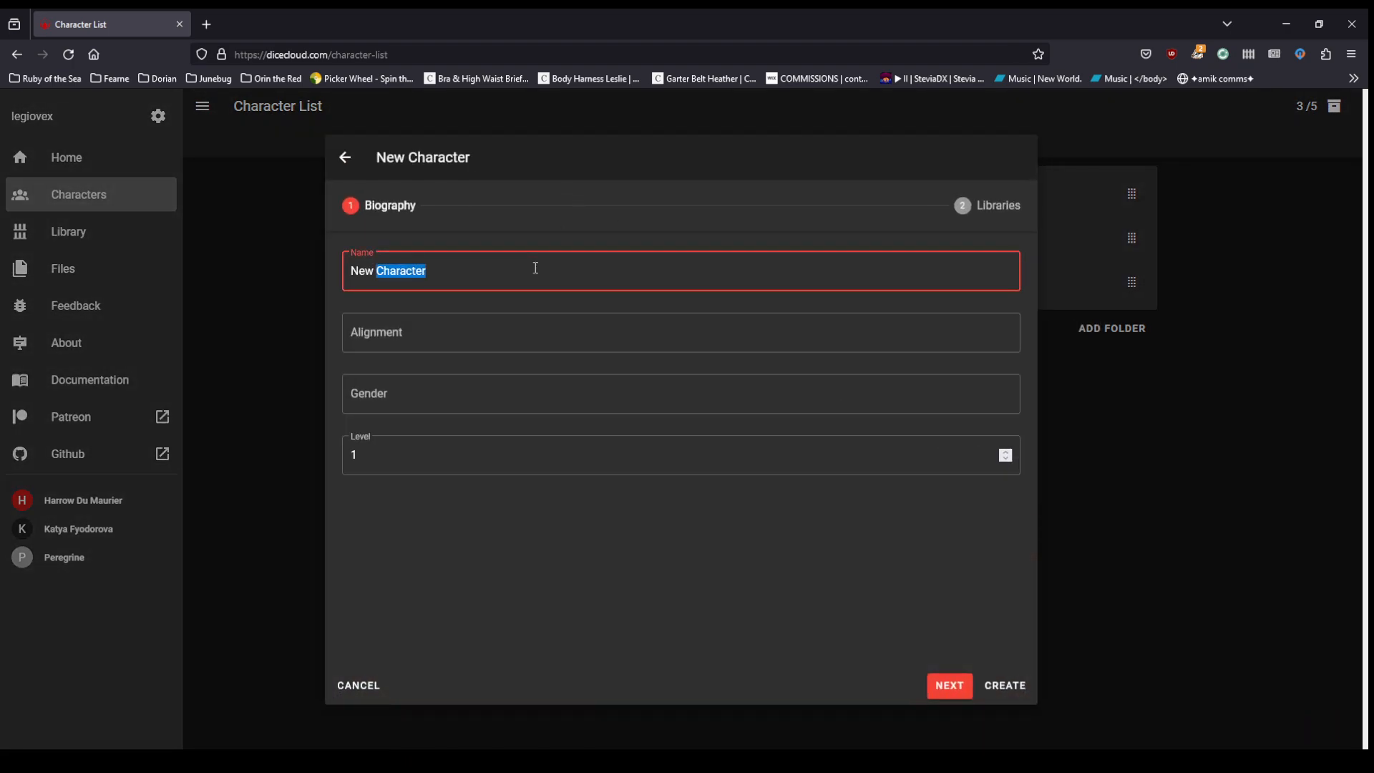
key("BackSpace")
key("BackSpace")
key("BackSpace")
key("BackSpace")
key("BackSpace")
type("Noct")
Step: Set the new character's alignment to Chaotic Neutral and gender to Female, keeping level 1
key("Tab")
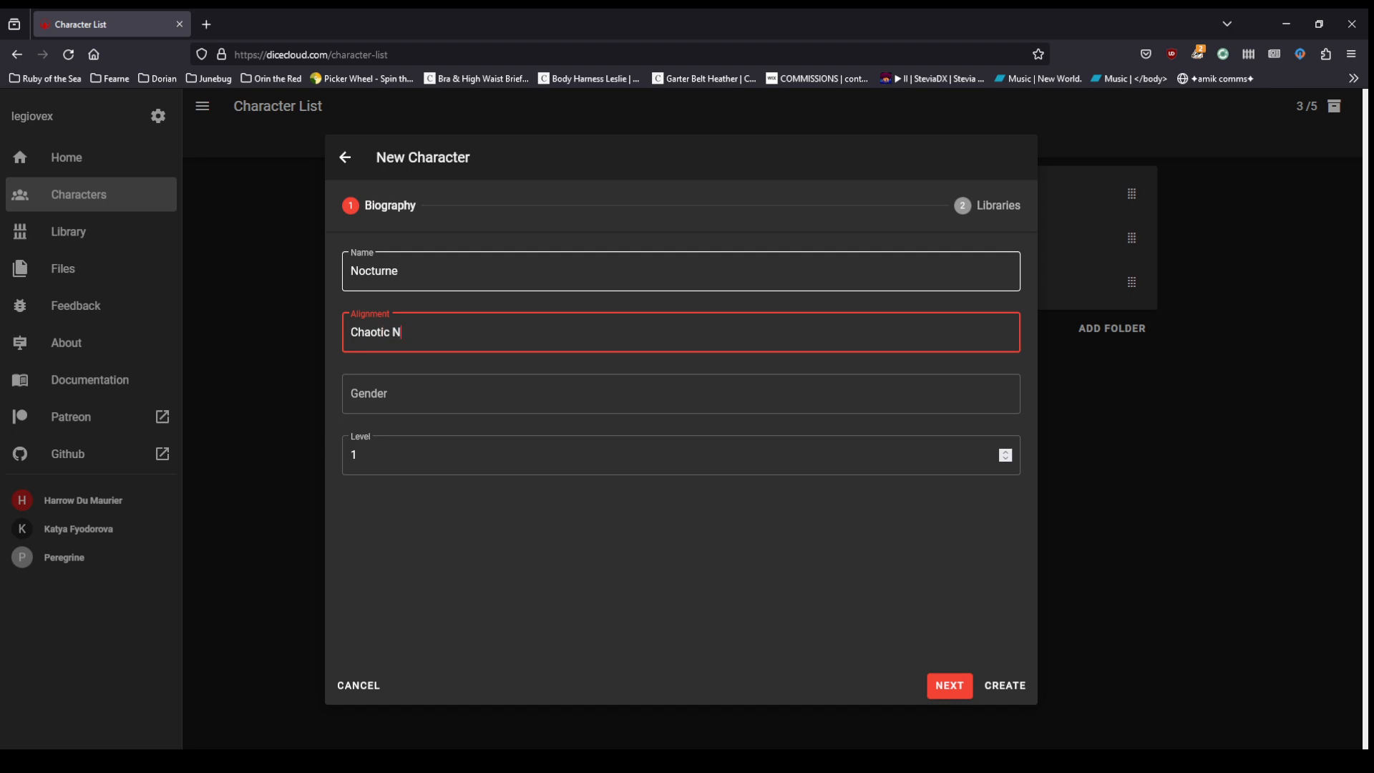
key("Tab")
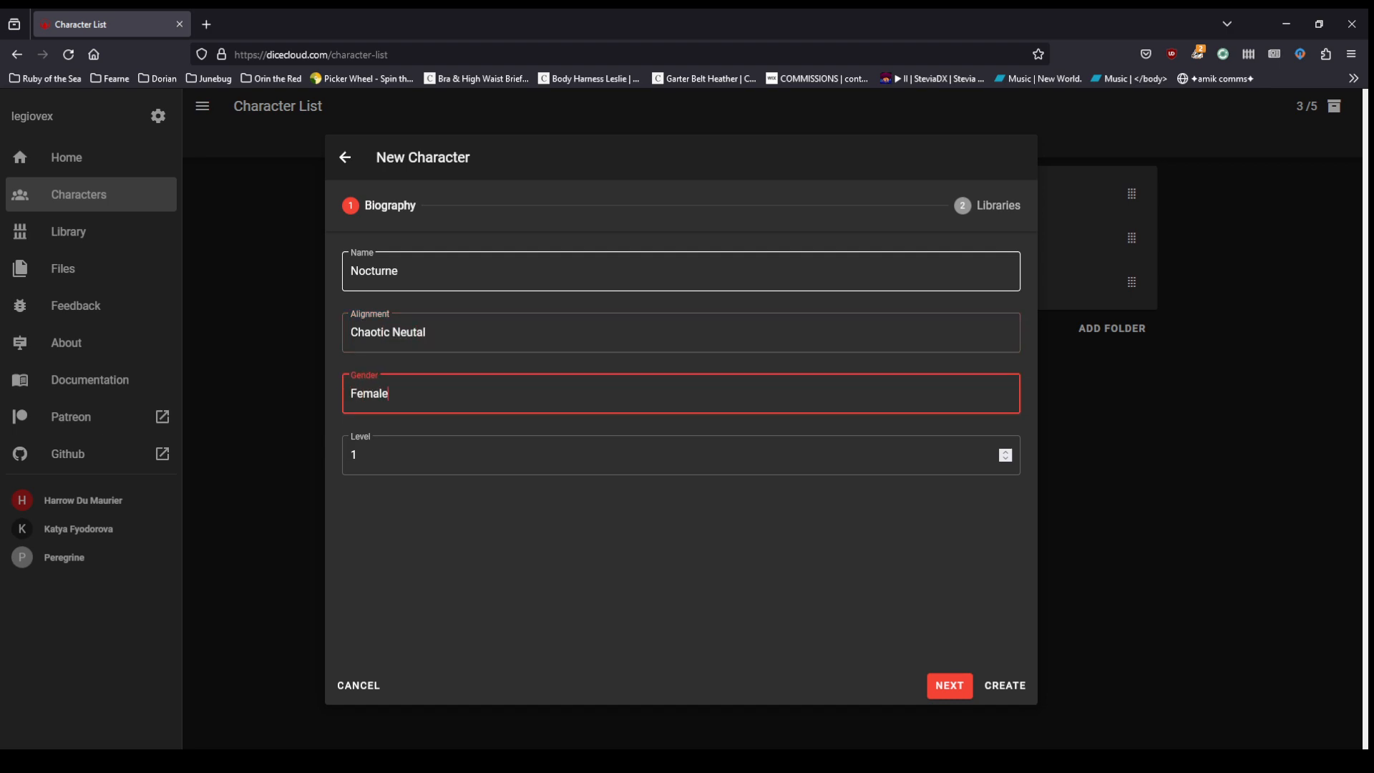
left_click(450, 328)
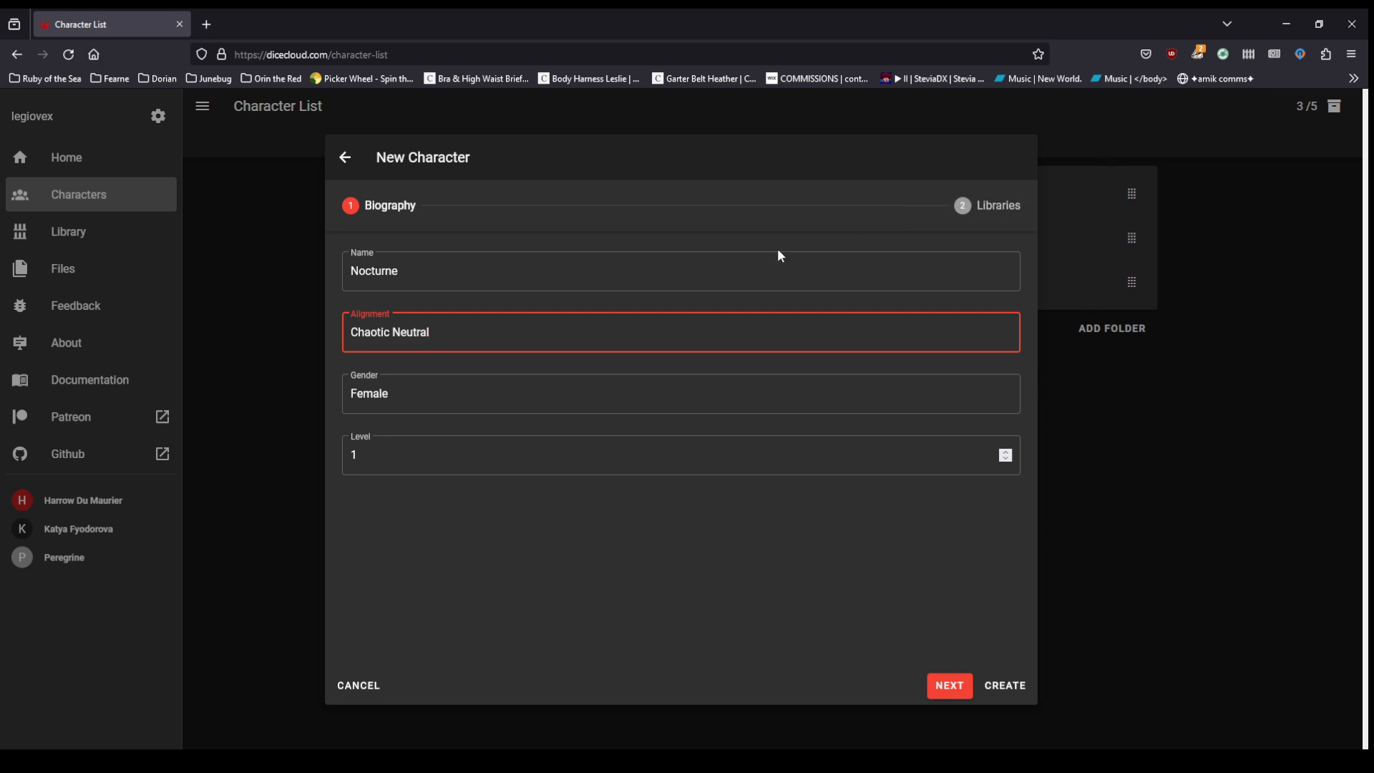
left_click(491, 408)
double_click(517, 388)
left_click(594, 460)
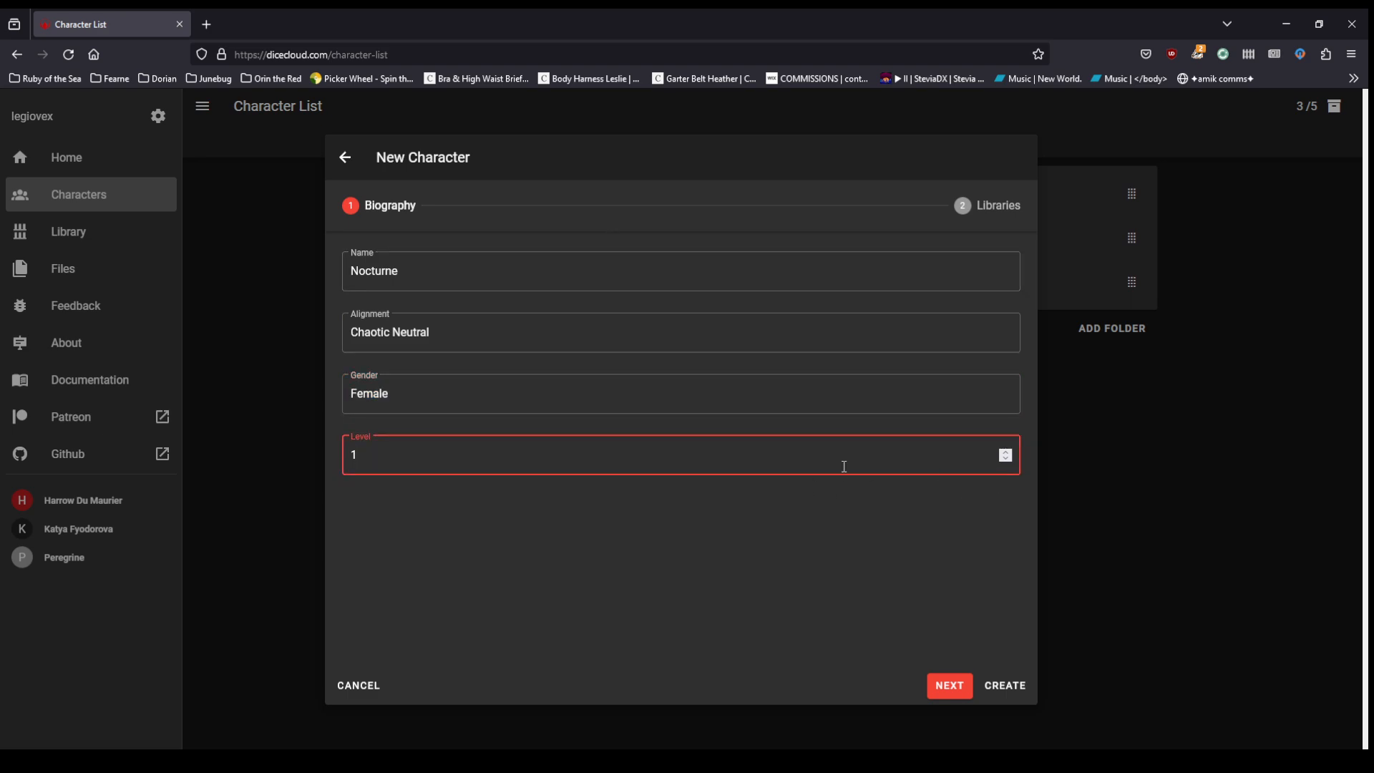
Step: Proceed to the new character's Libraries stage and examine the individual libraries contained in Libraries Of Vexus
left_click(948, 685)
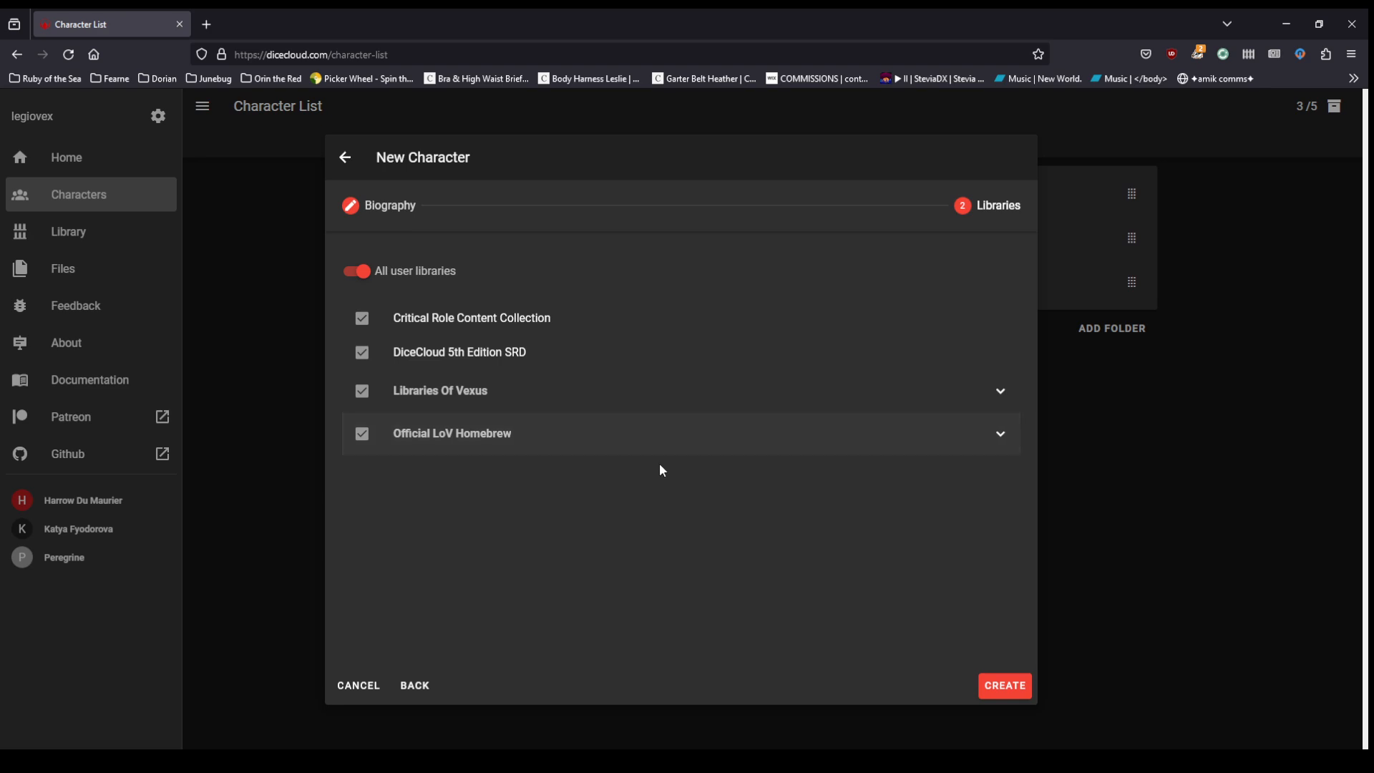
left_click(992, 403)
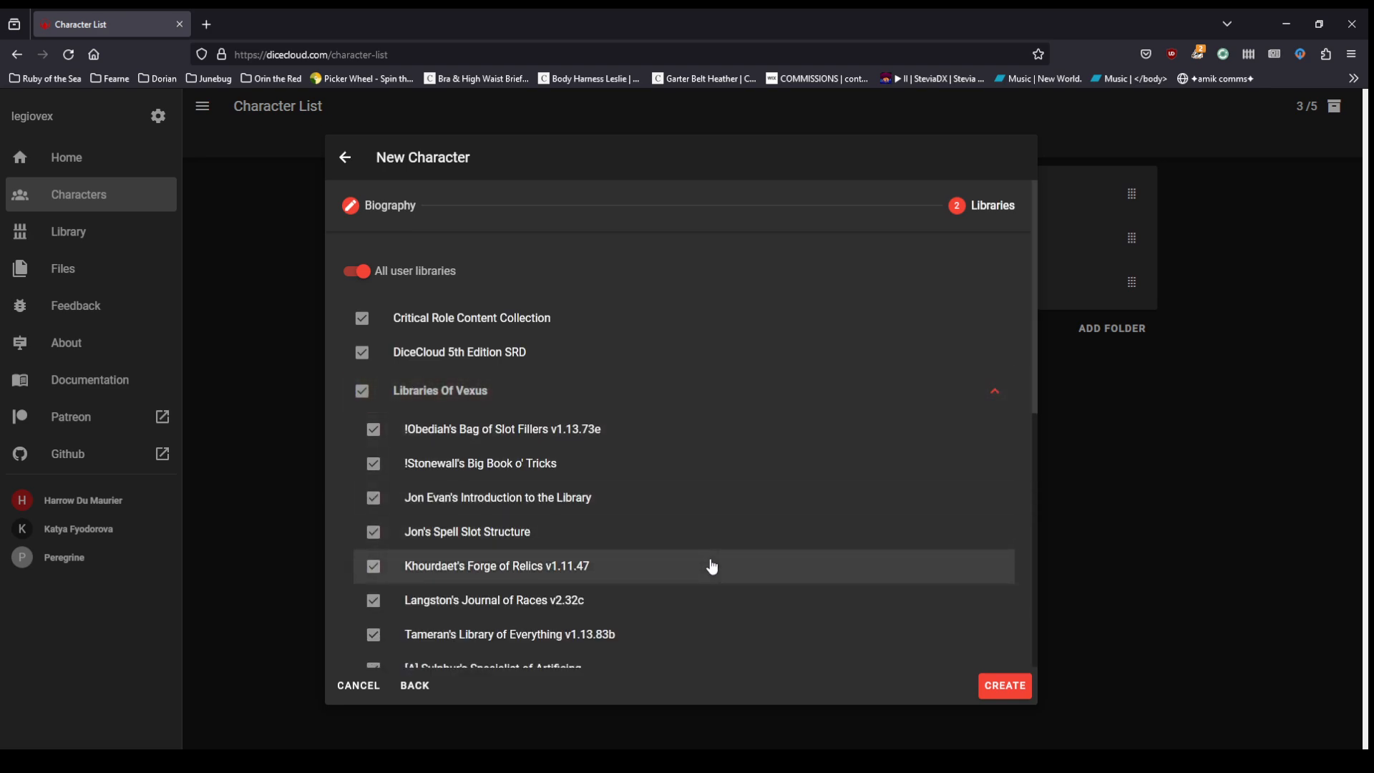
scroll(713, 567, "down", 3)
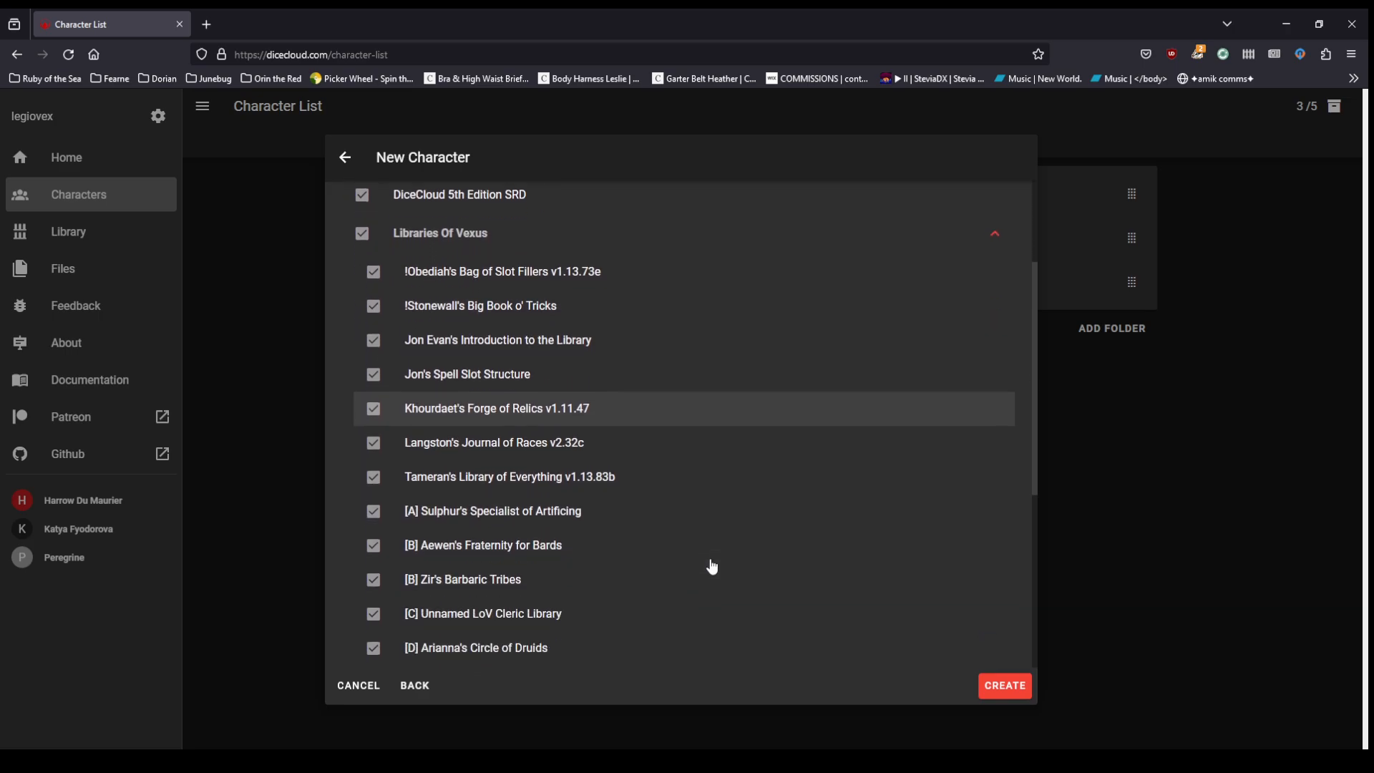
scroll(713, 567, "down", 2)
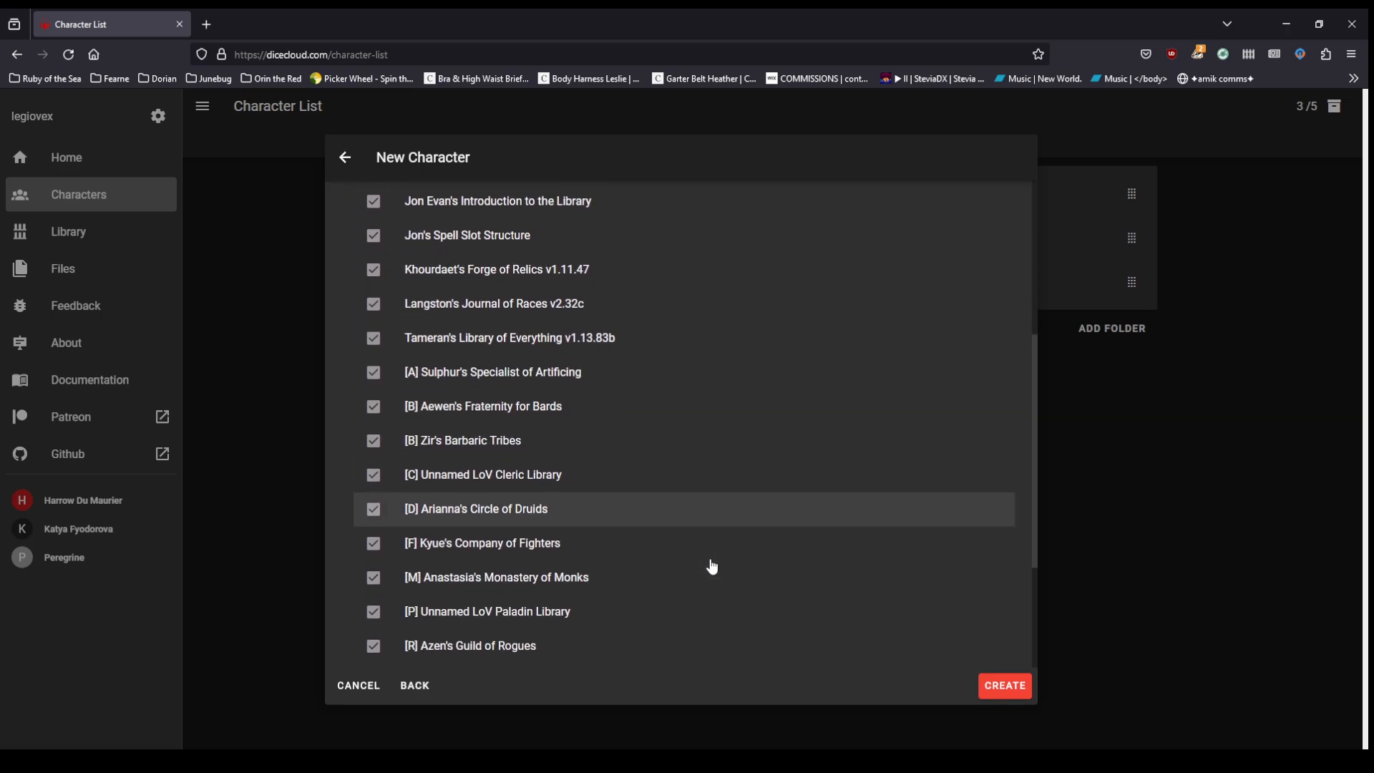
scroll(713, 566, "down", 2)
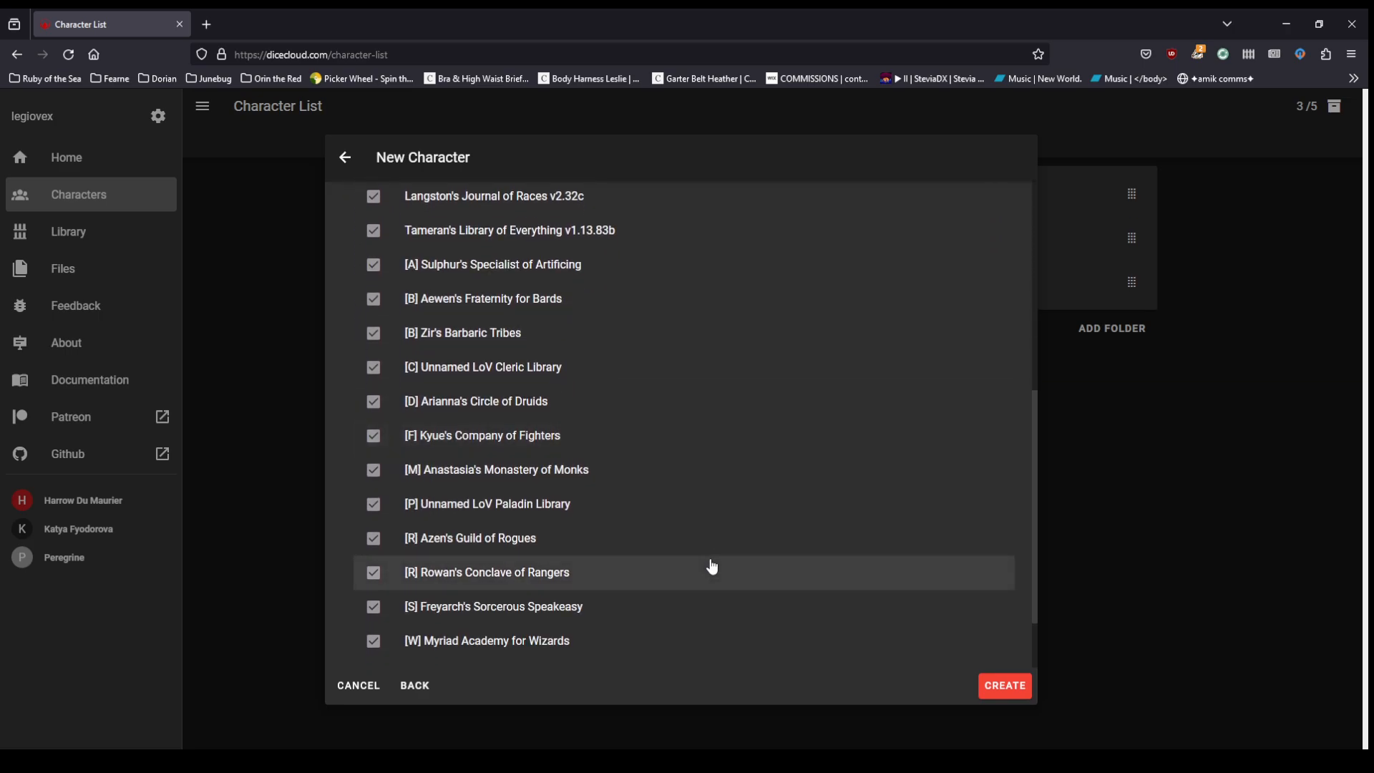
scroll(713, 567, "down", 2)
scroll(713, 566, "up", 10)
scroll(713, 566, "down", 5)
scroll(713, 566, "down", 4)
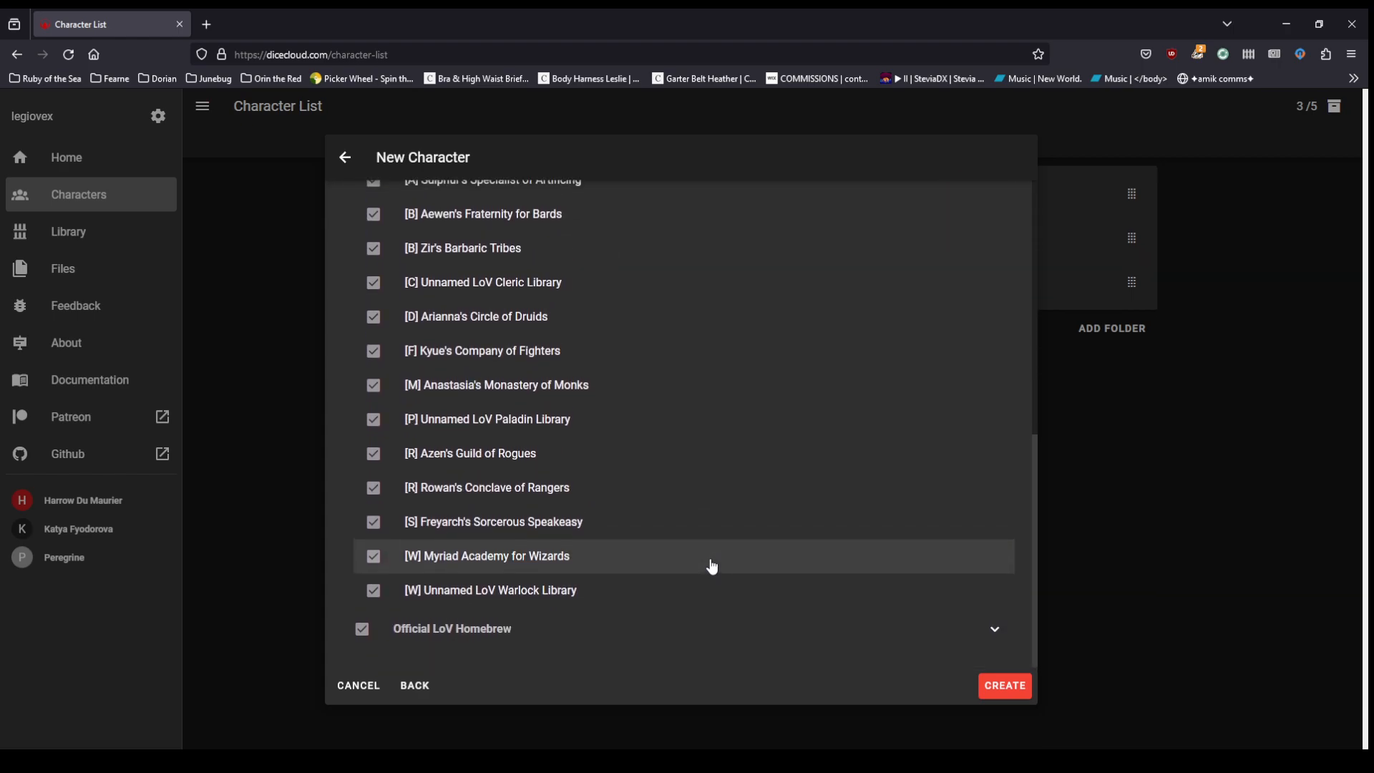
scroll(784, 399, "up", 5)
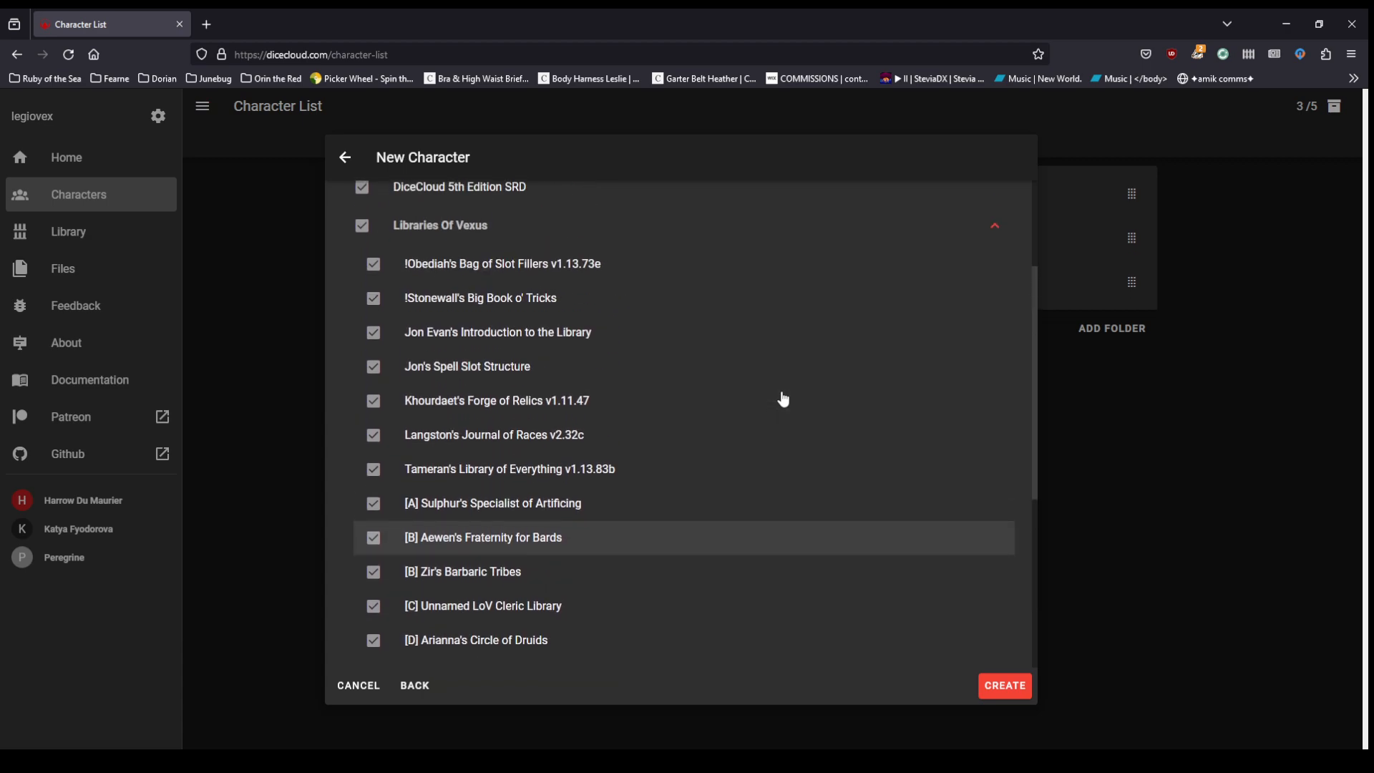
scroll(783, 399, "up", 1)
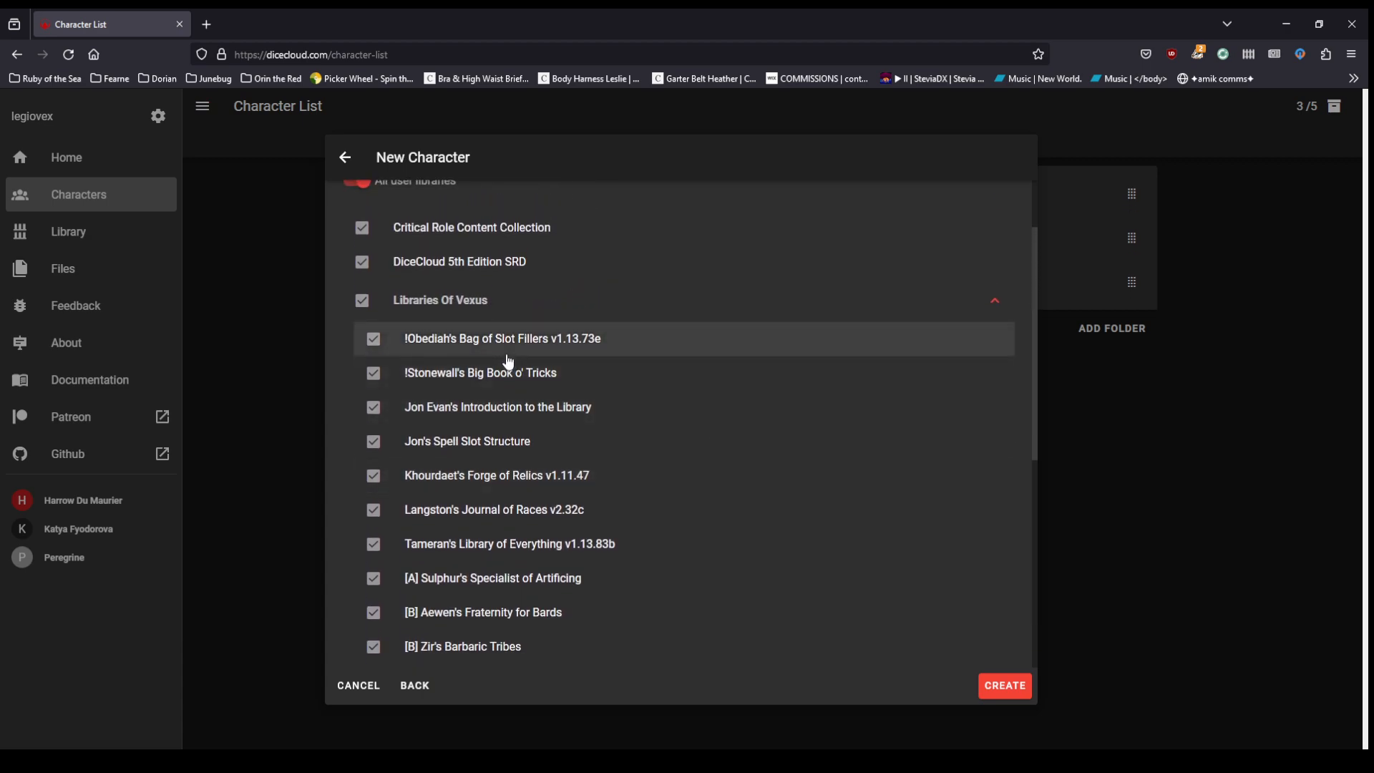
Step: Try to deselect the !Obediah's Bag of Slot Fillers v1.13.73e library within Libraries Of Vexus
left_click(379, 349)
left_click(379, 348)
left_click(373, 345)
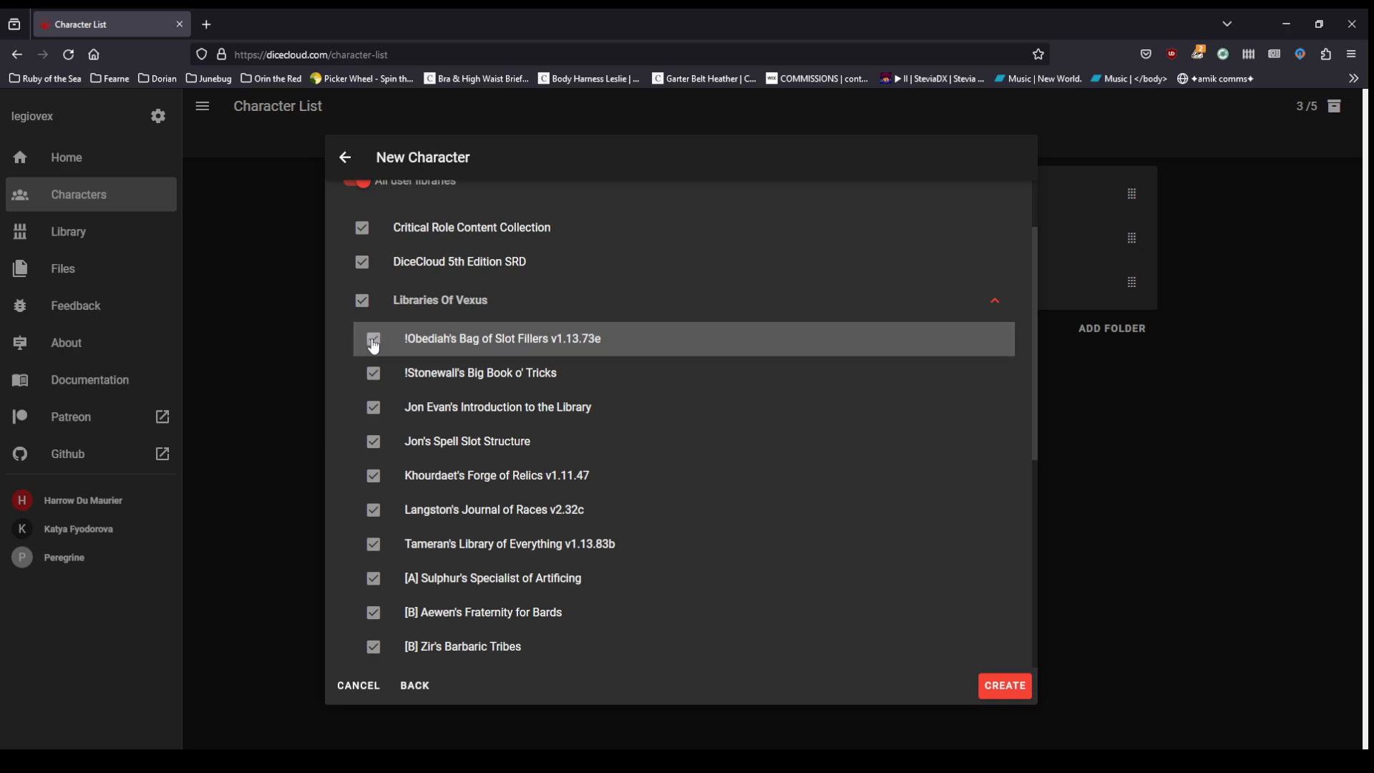
Step: Try to deselect the whole Libraries Of Vexus collection, and collapse its list of libraries
left_click(364, 303)
left_click(360, 308)
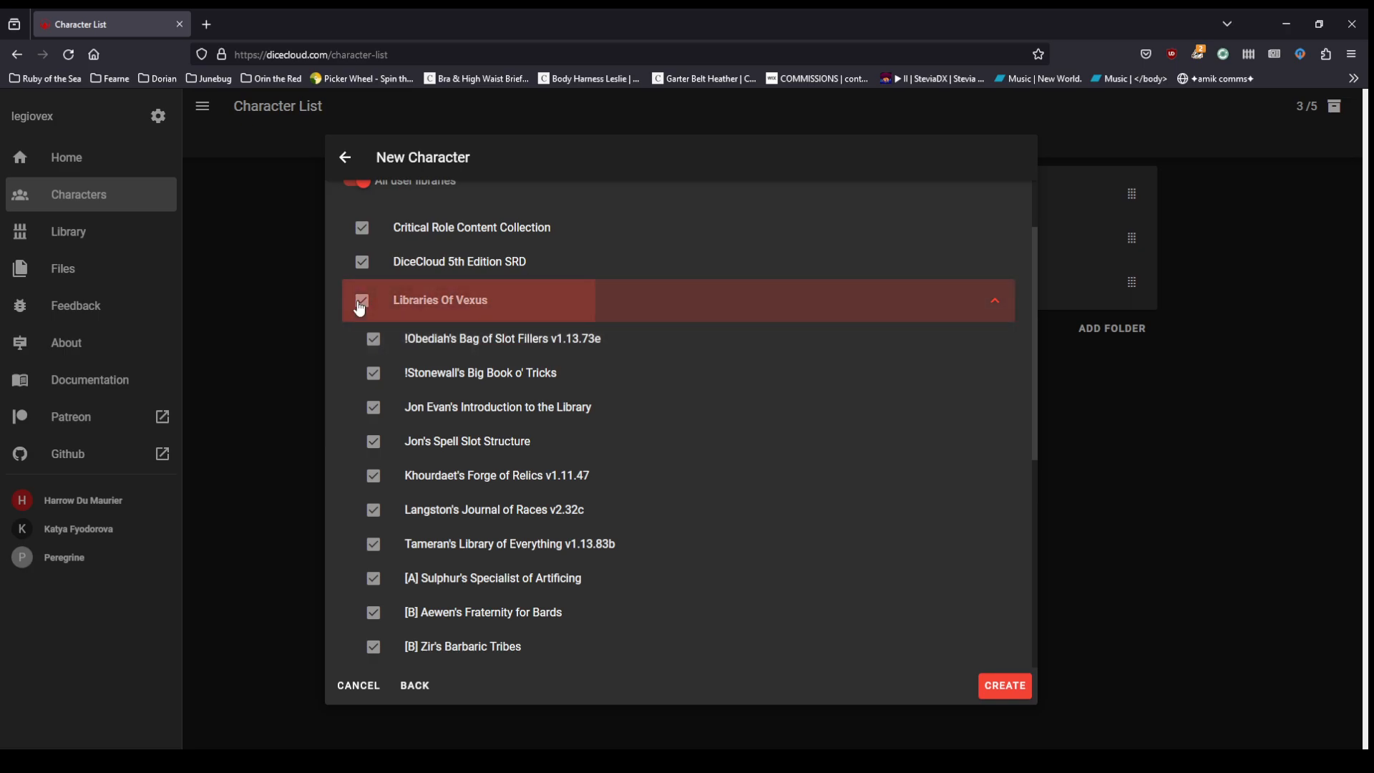
left_click(364, 396)
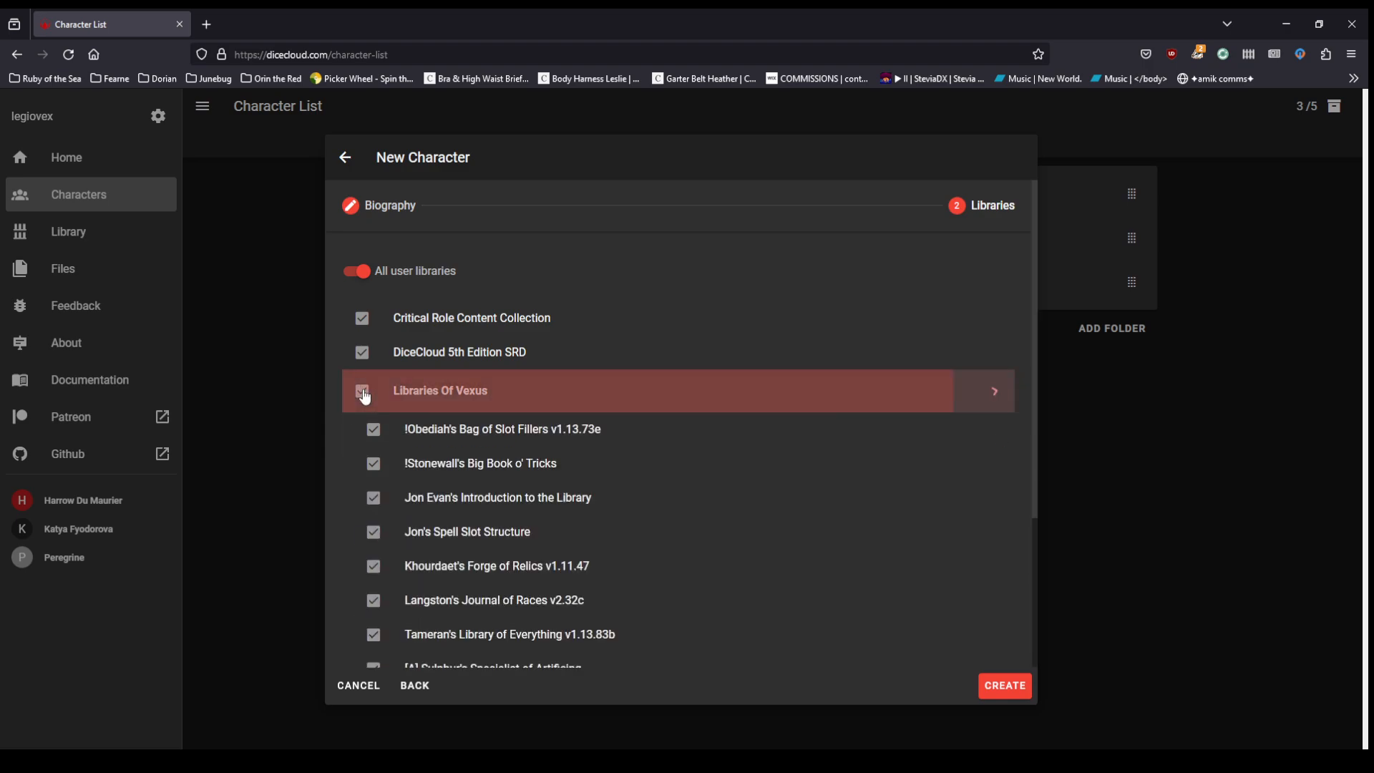
left_click(571, 405)
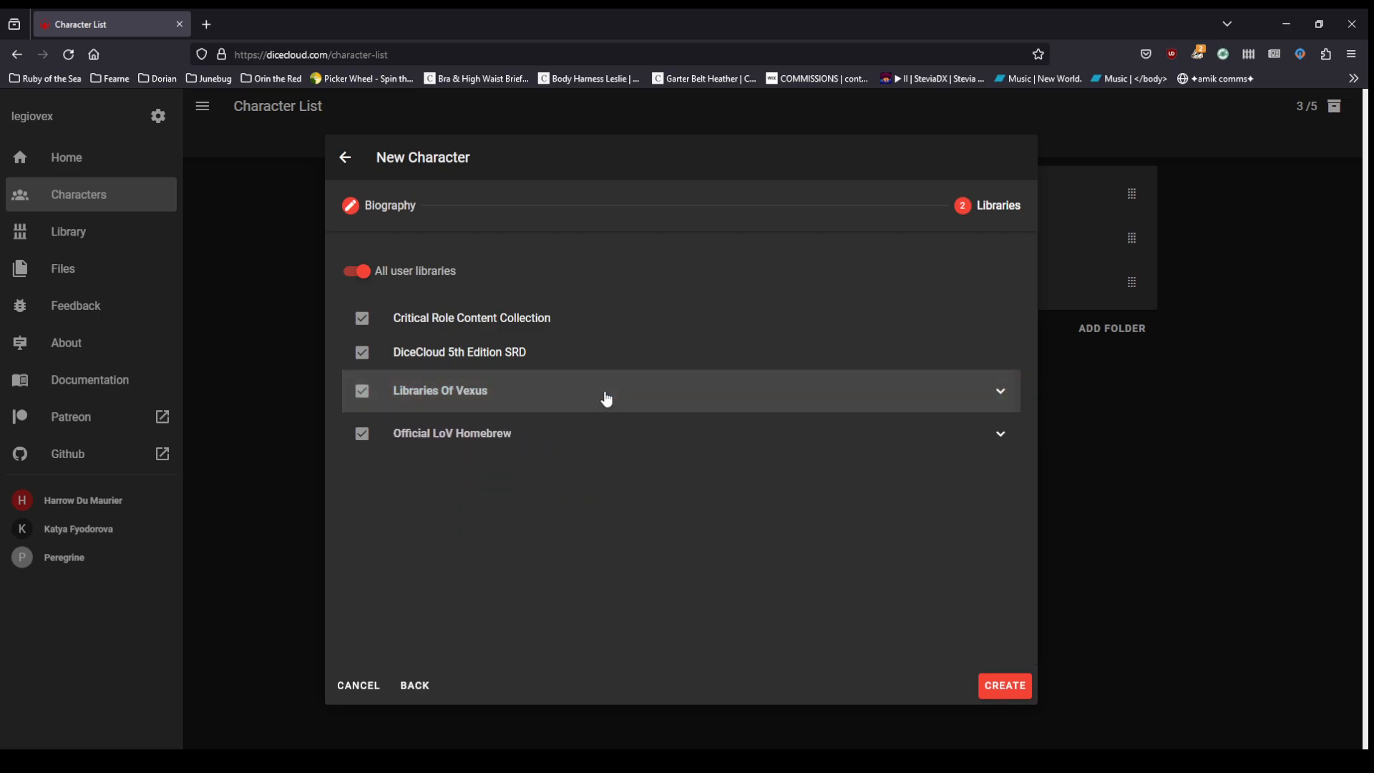
Step: Examine the individual libraries contained in Official LoV Homebrew and collapse the collection again
left_click(581, 431)
scroll(794, 436, "down", 3)
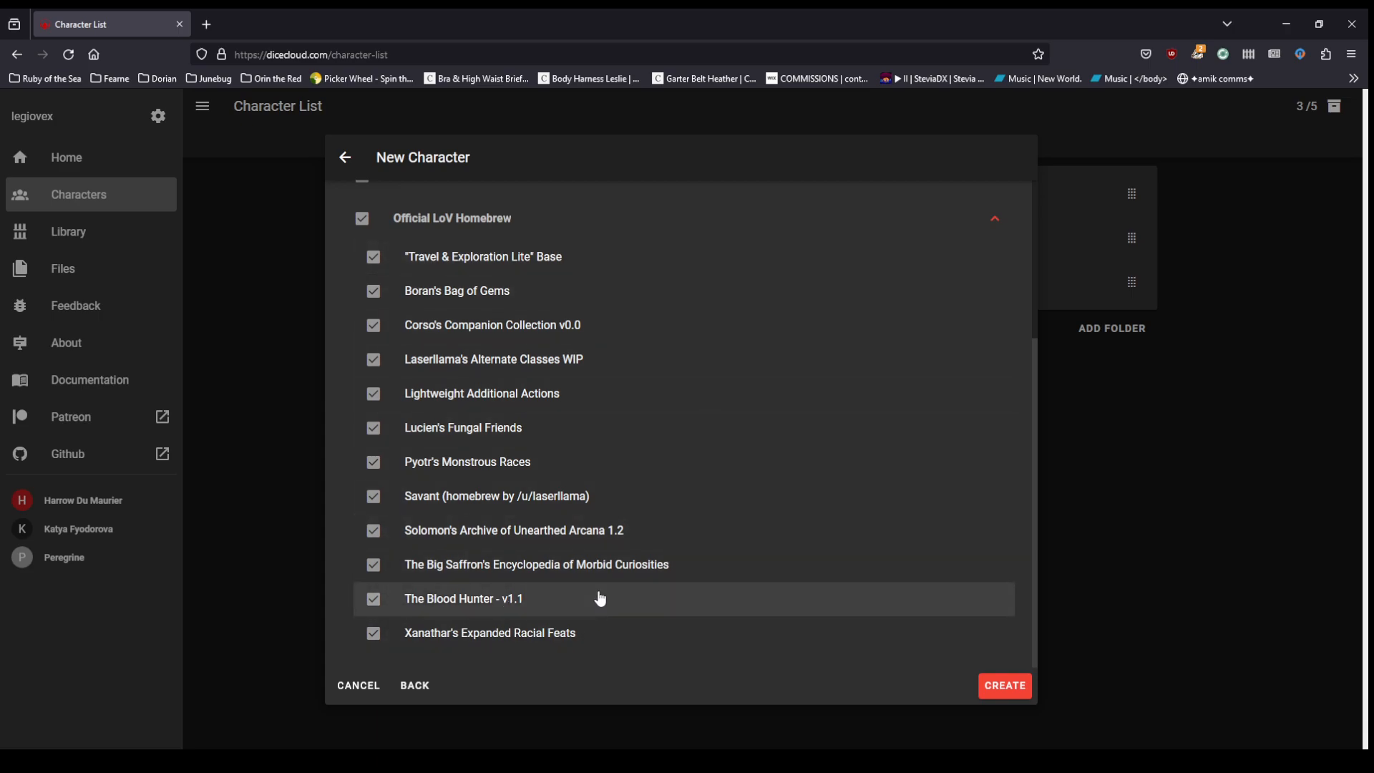
scroll(702, 411, "up", 3)
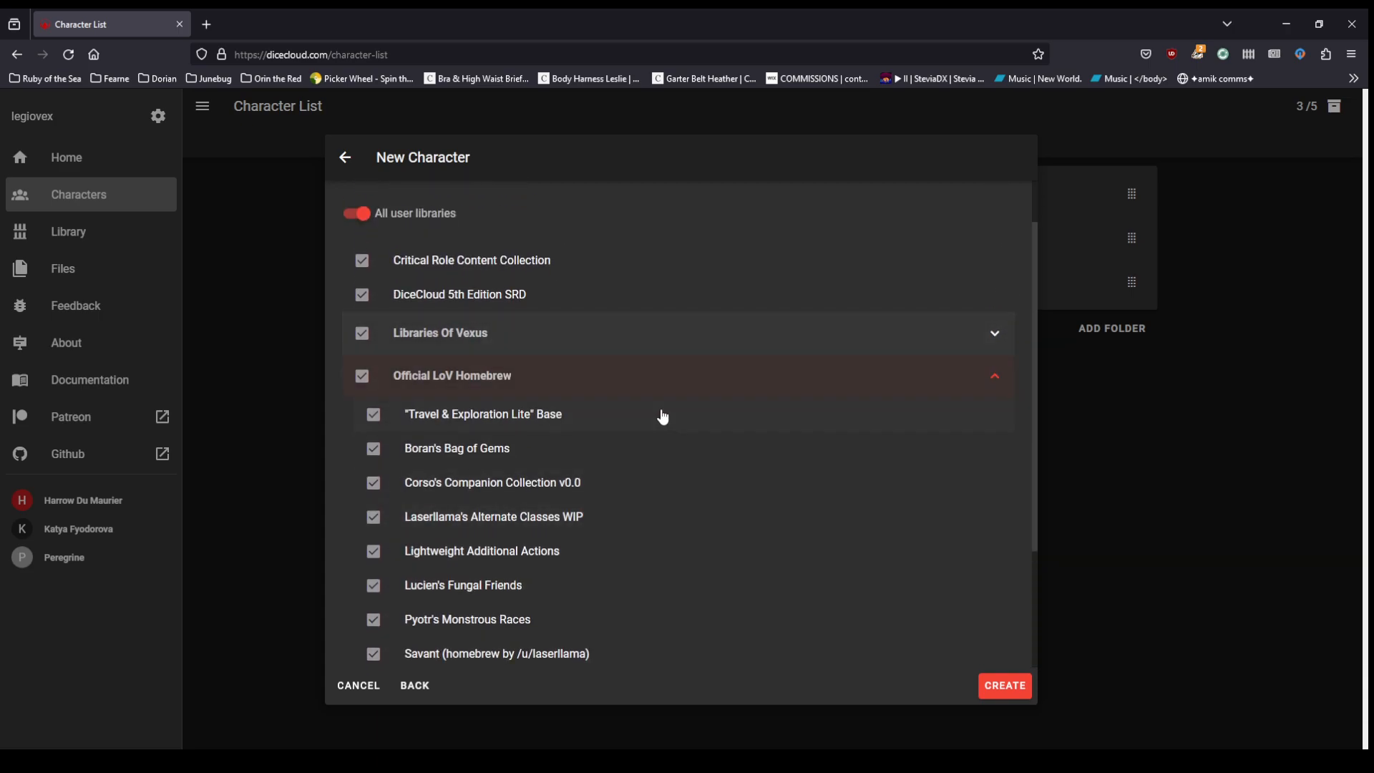
left_click(675, 373)
Step: Create Nocturne with all user libraries enabled and set its ruleset to Tameran's Library of Everything: Character Base
left_click(1021, 698)
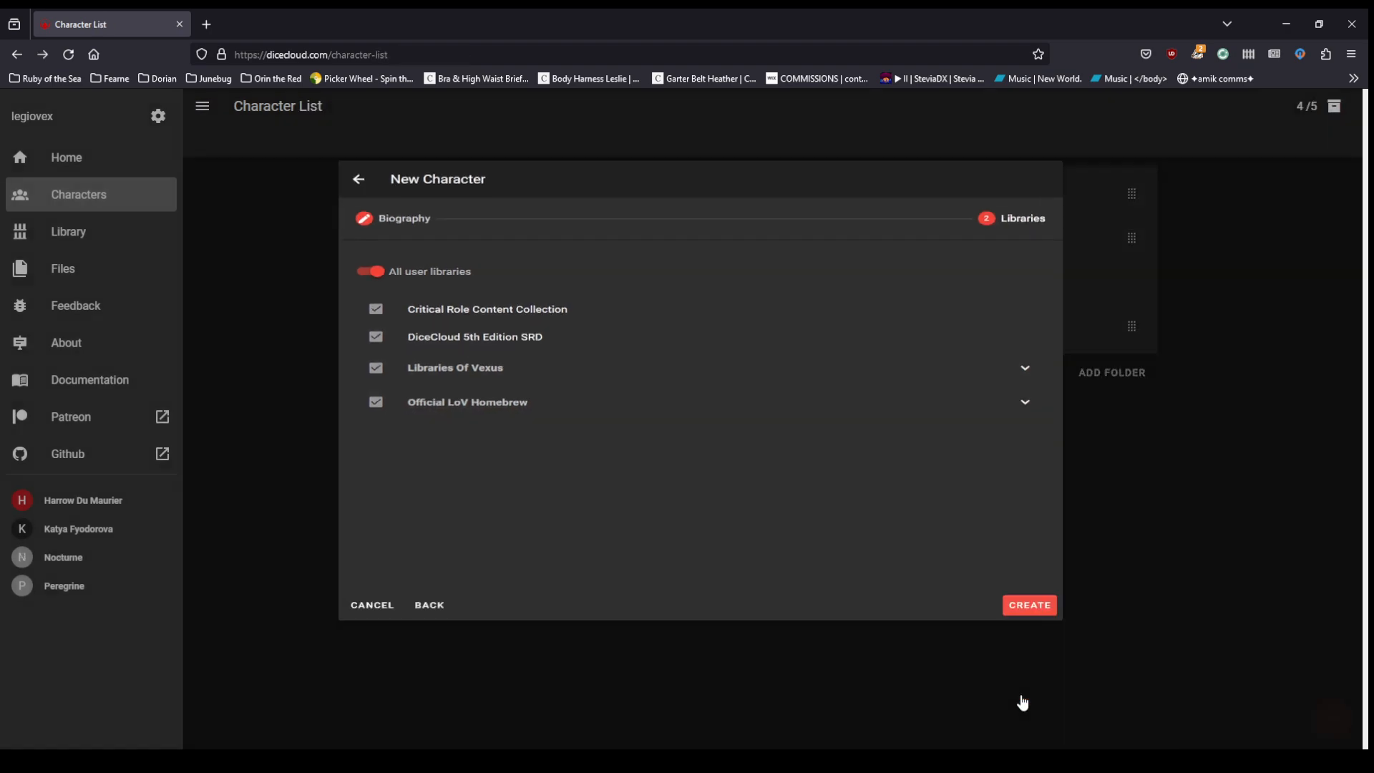
left_click(848, 282)
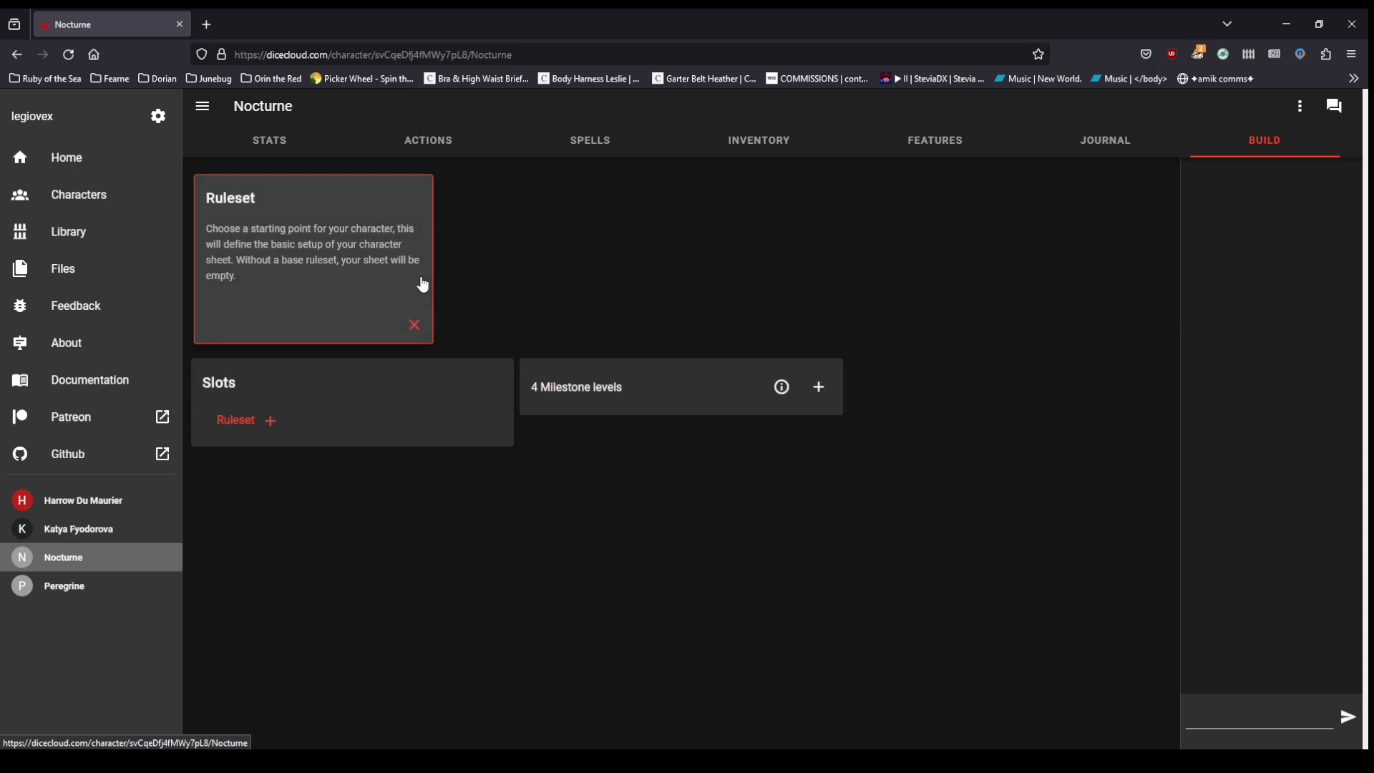
left_click(341, 255)
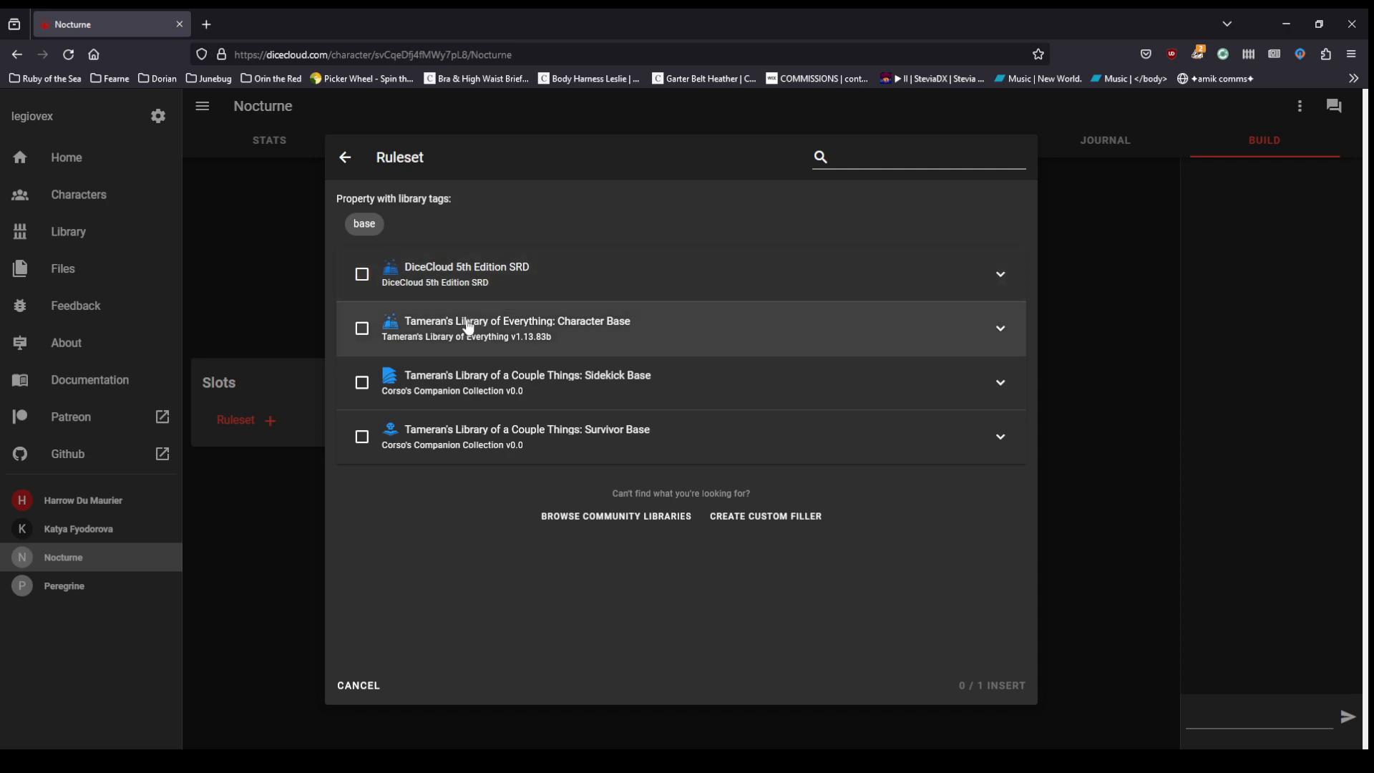
left_click(364, 331)
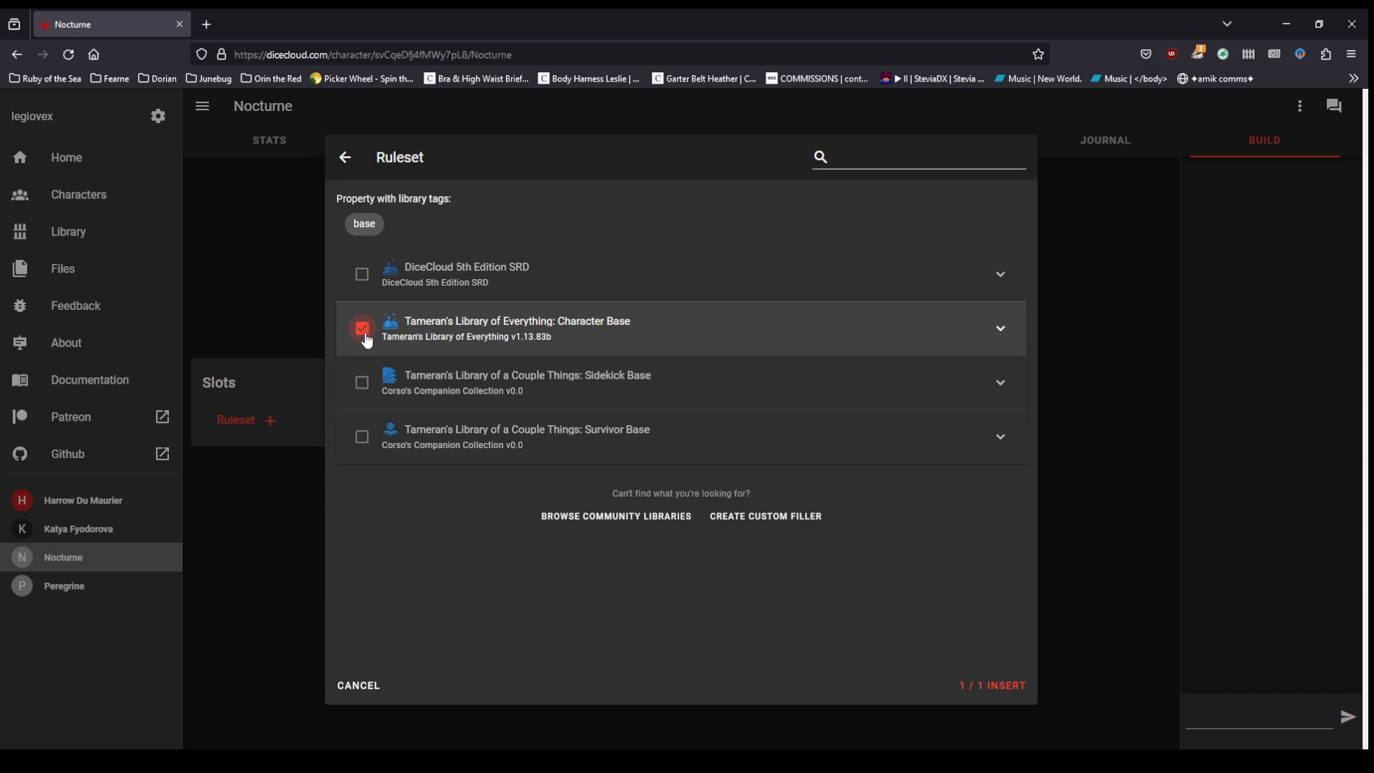
left_click(986, 689)
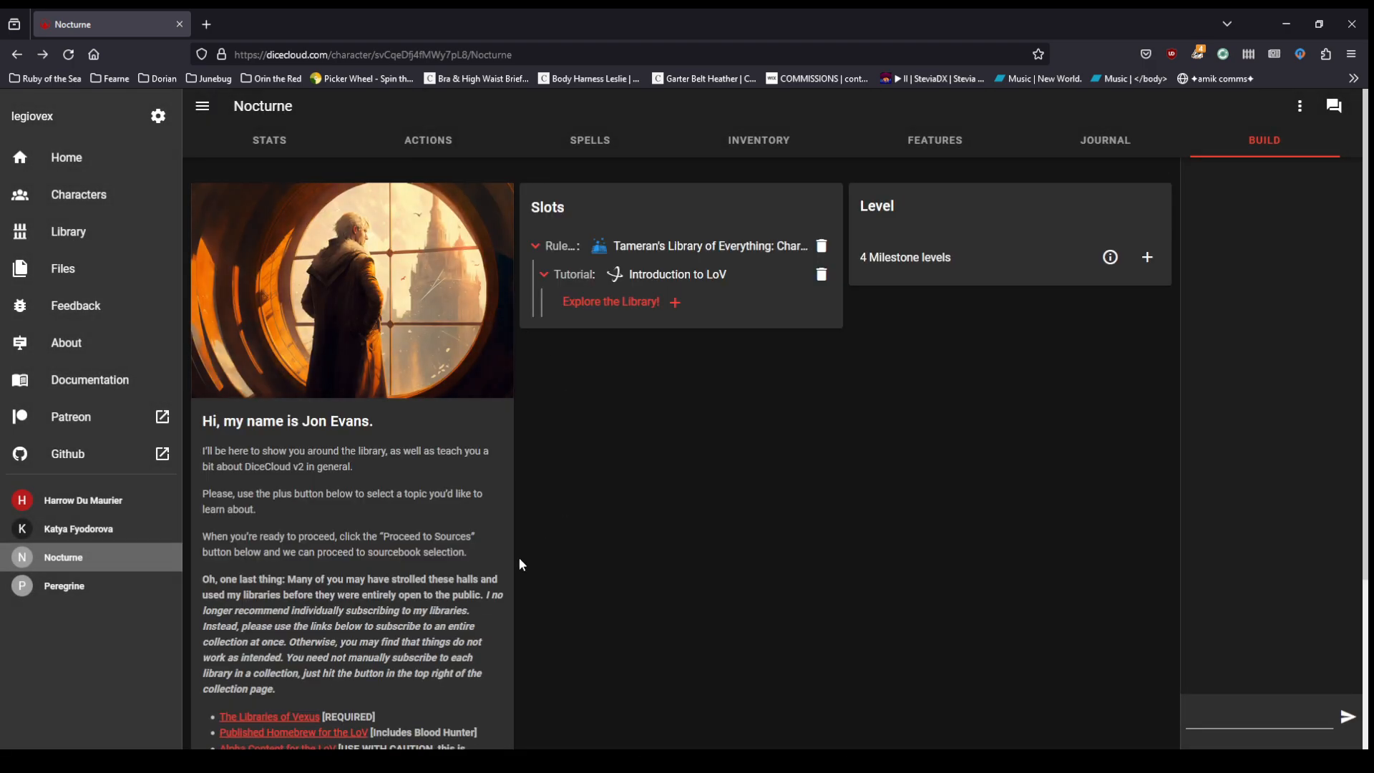
Step: Read through the library introduction on the Build page and proceed to source selection without exploring the tutorial
scroll(389, 427, "down", 3)
scroll(389, 427, "down", 2)
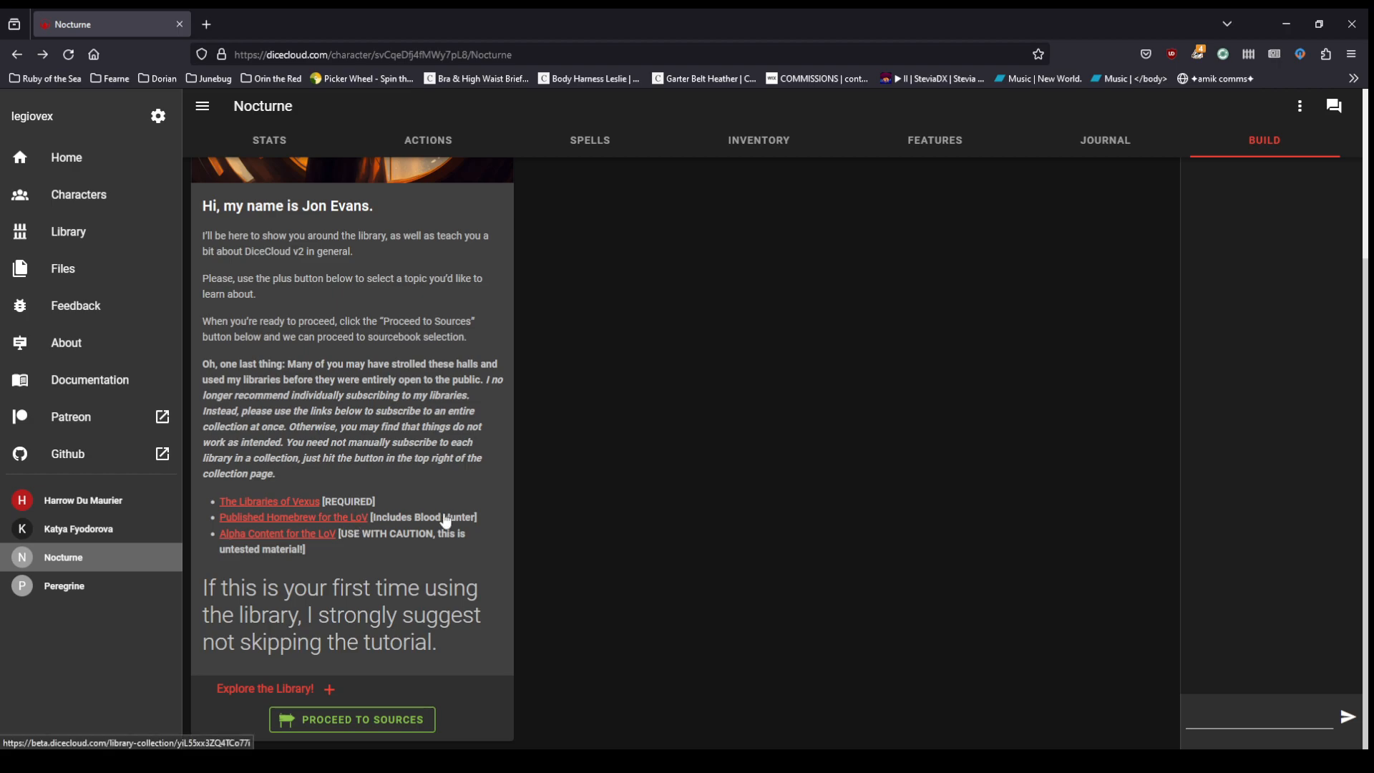
left_click(411, 722)
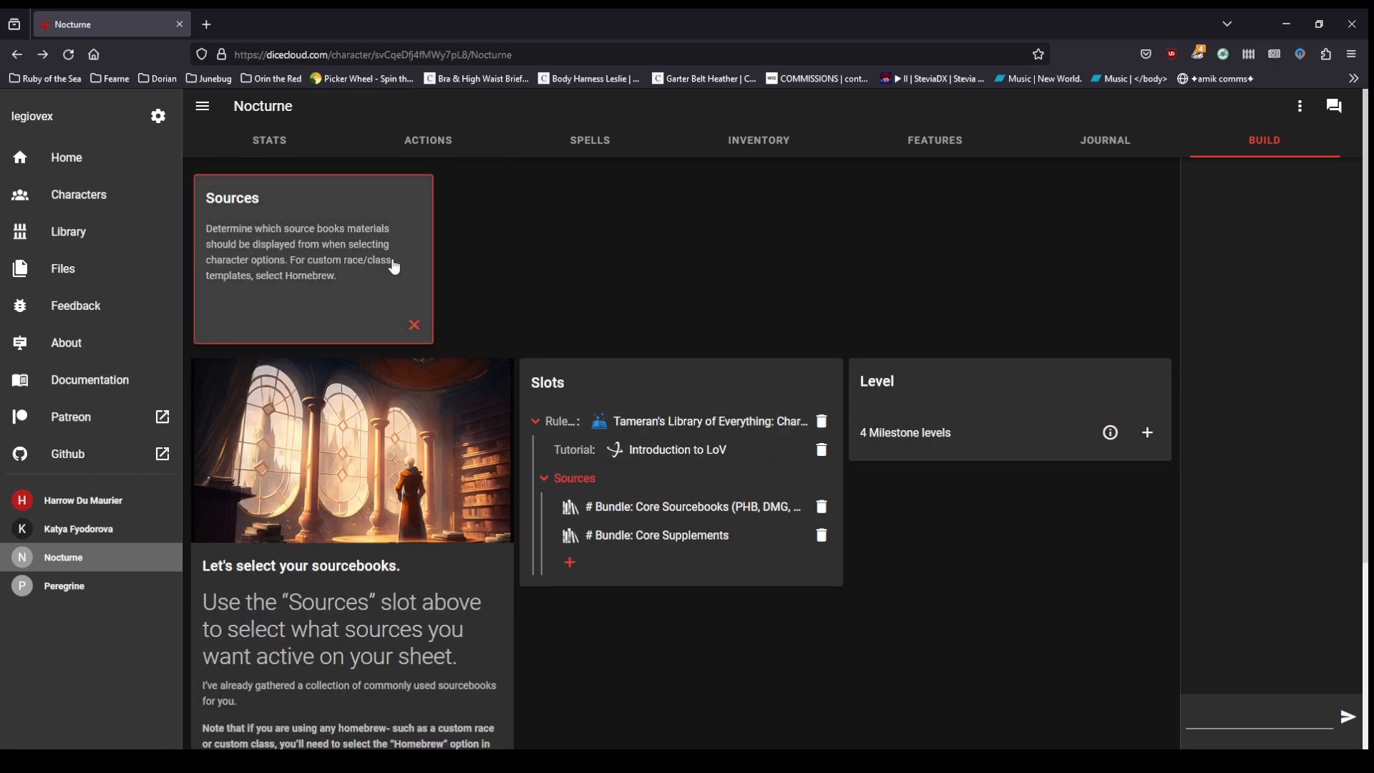
Step: Add the Additional Character Options, Adventurer's League, Adventures and Setting Supplements bundles to the character's sources
left_click(318, 252)
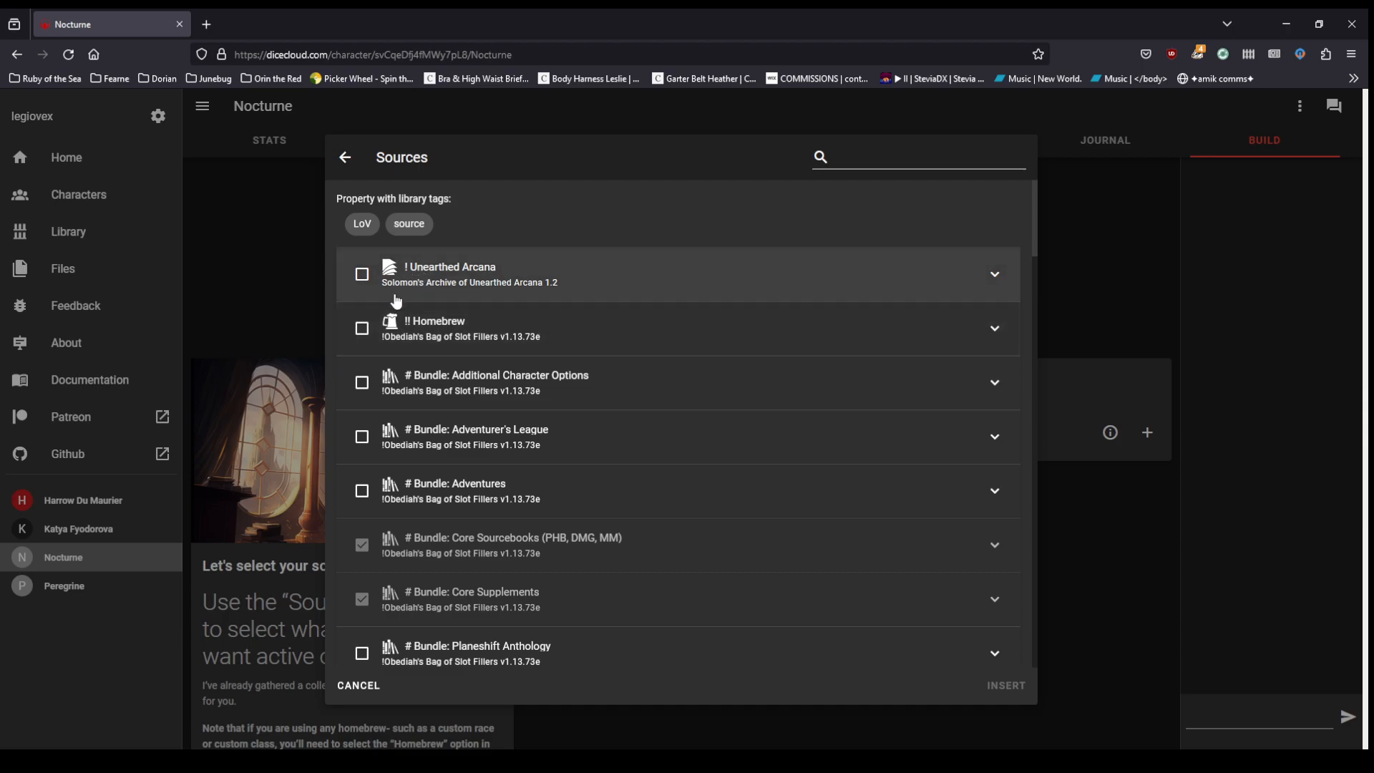
left_click(362, 382)
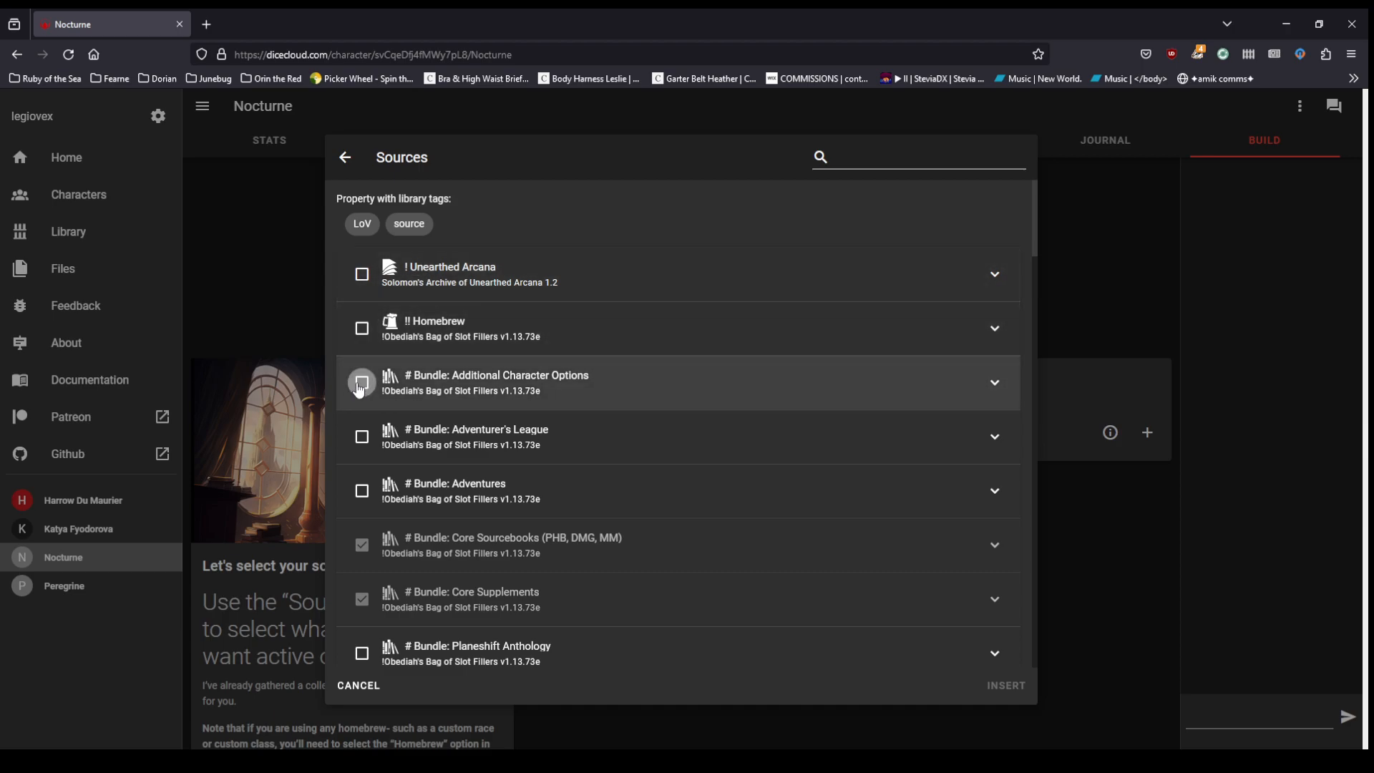
left_click(361, 437)
left_click(361, 489)
scroll(363, 643, "down", 4)
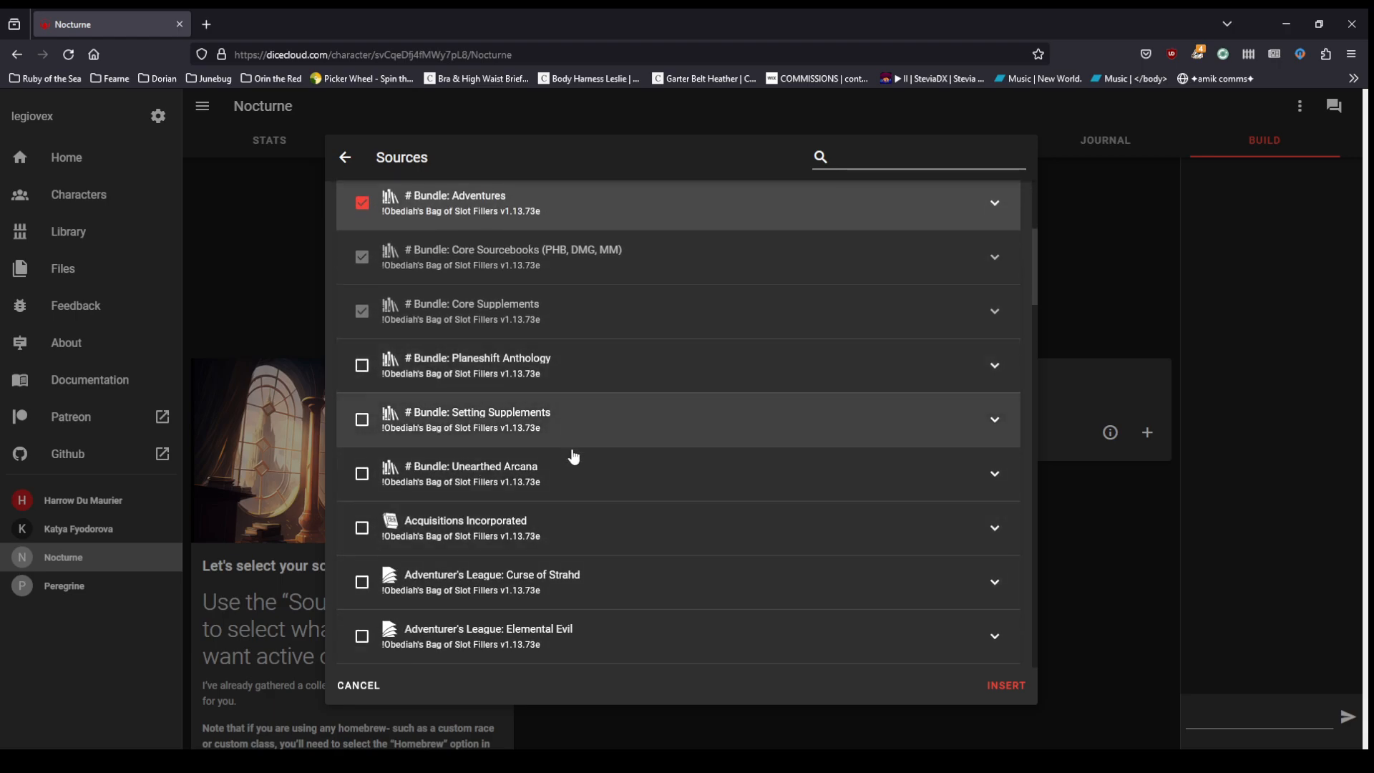
left_click(362, 420)
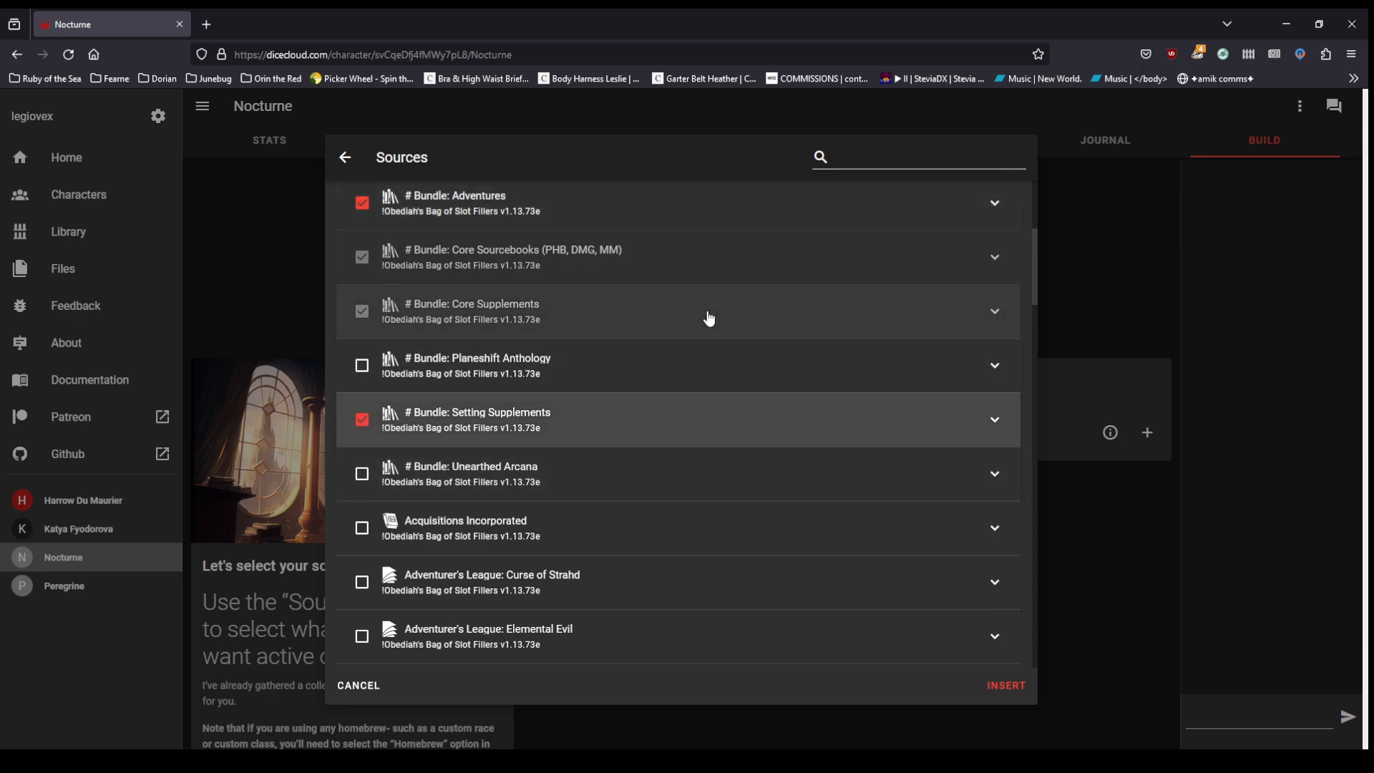
scroll(709, 319, "up", 3)
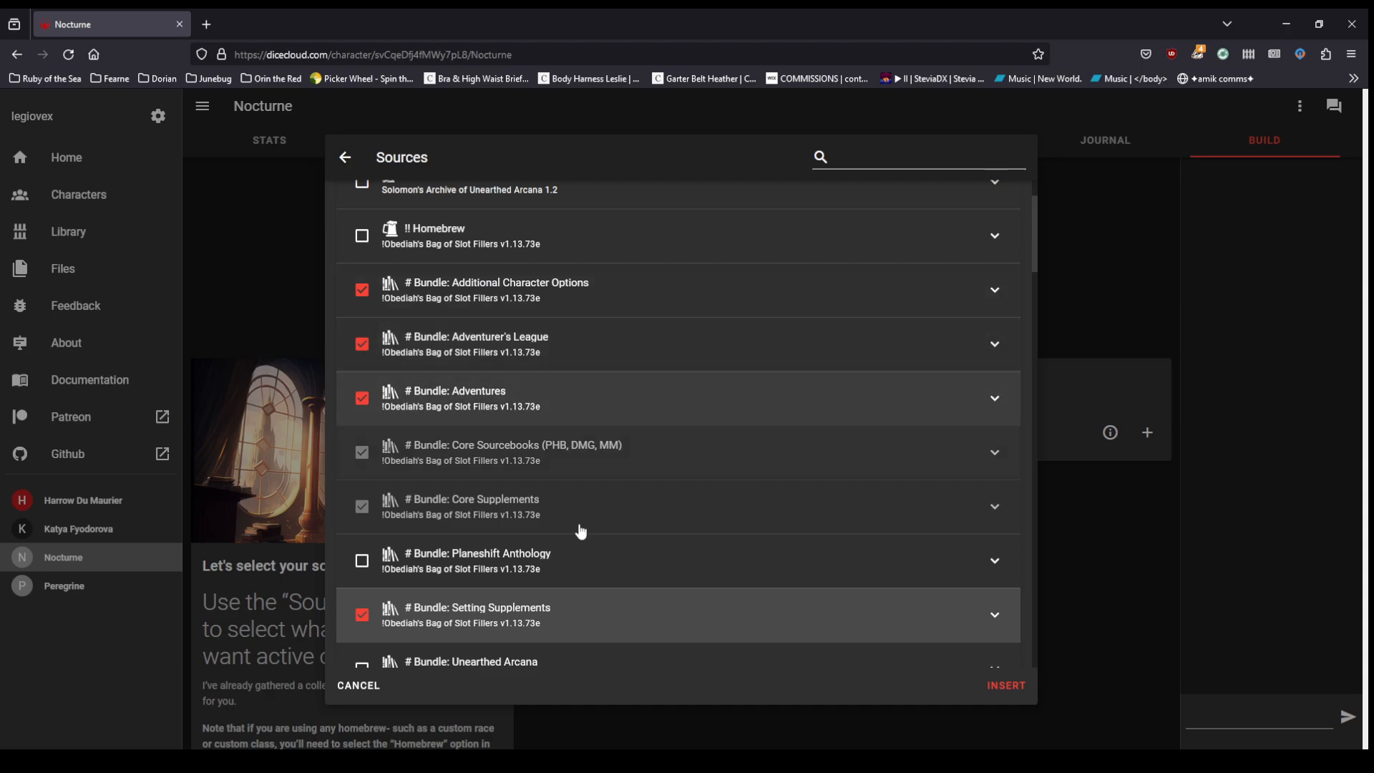
scroll(592, 633, "down", 5)
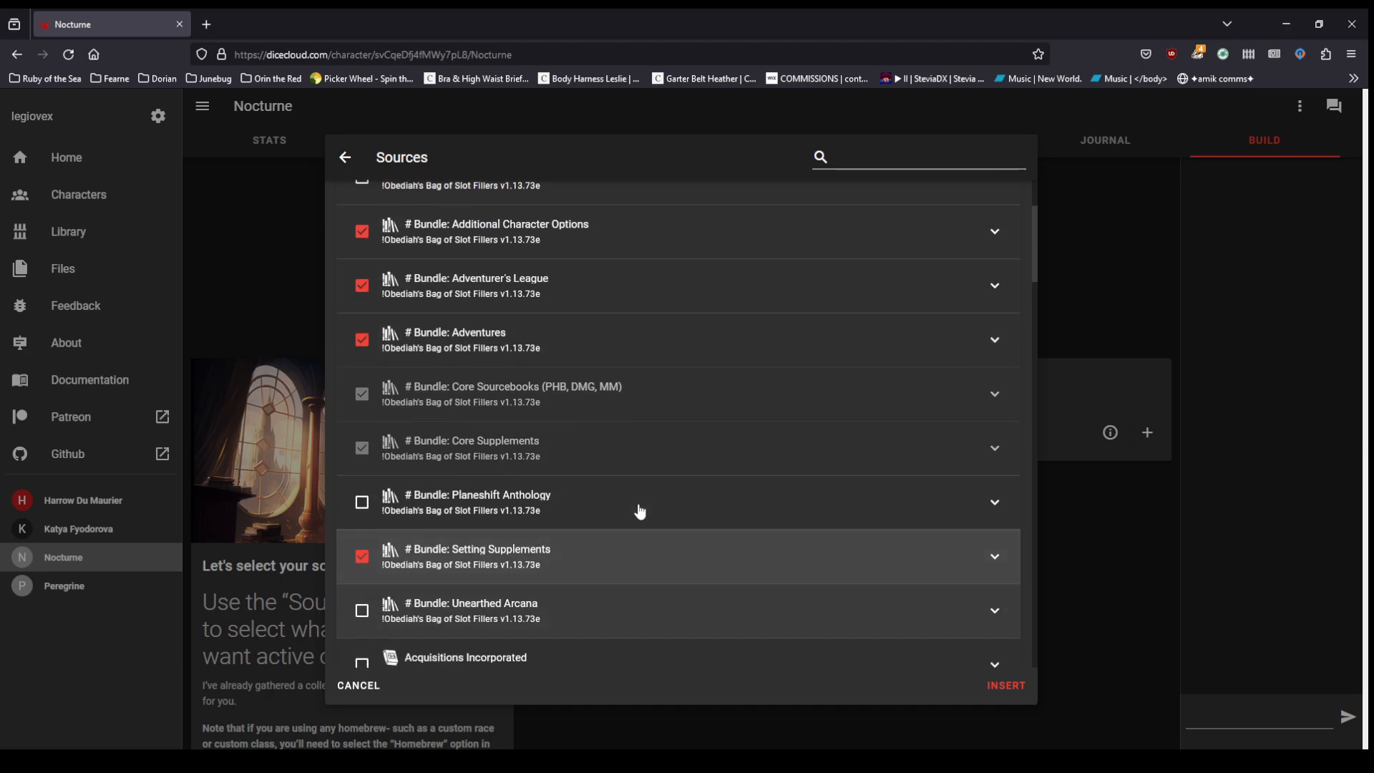
scroll(647, 504, "down", 7)
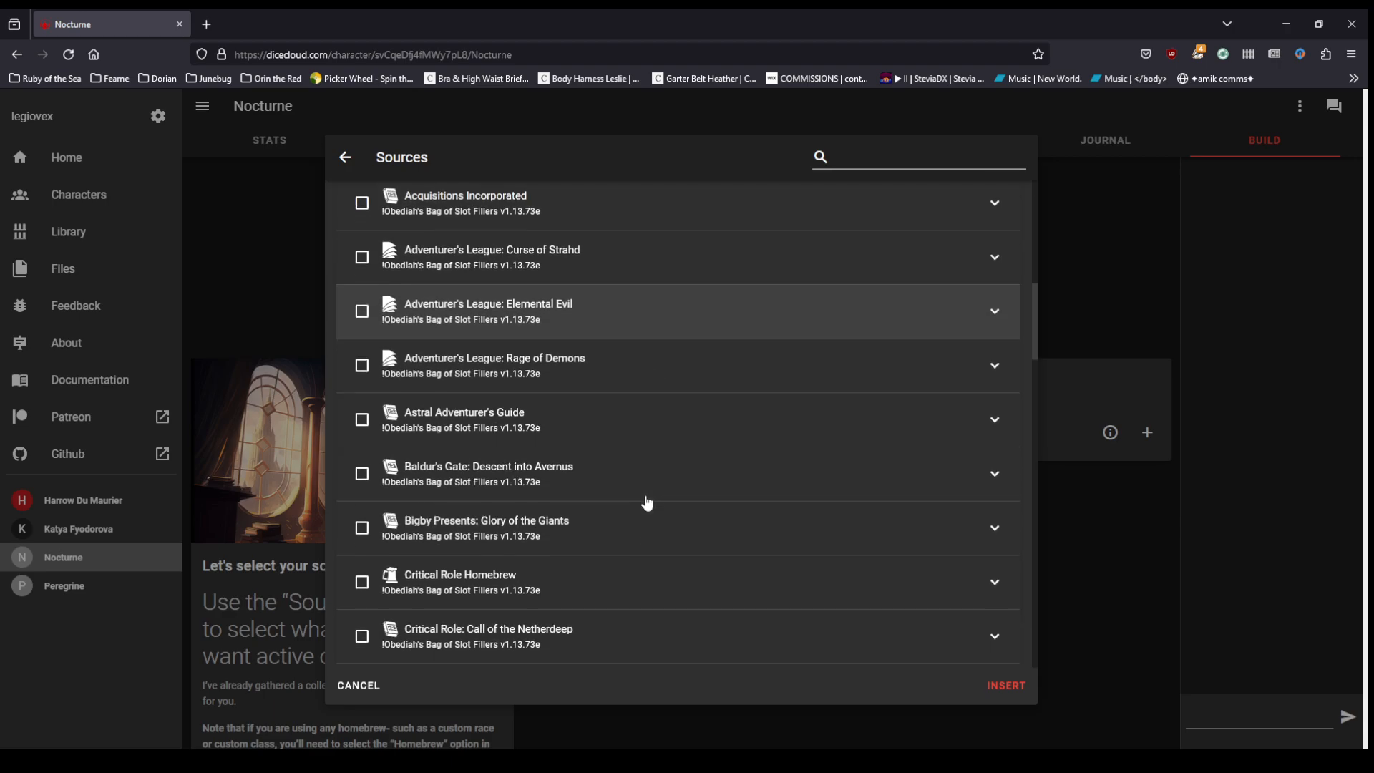
scroll(647, 492, "down", 15)
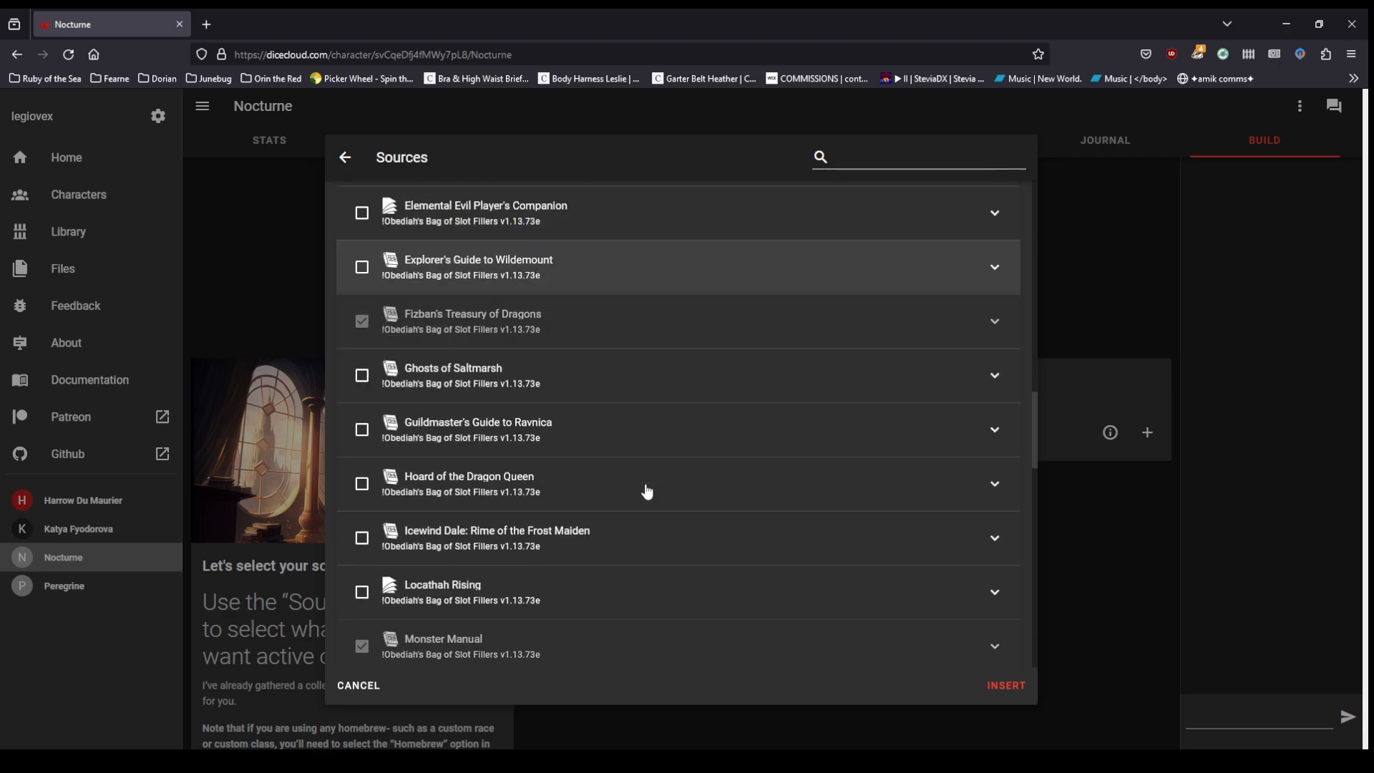
scroll(648, 491, "down", 7)
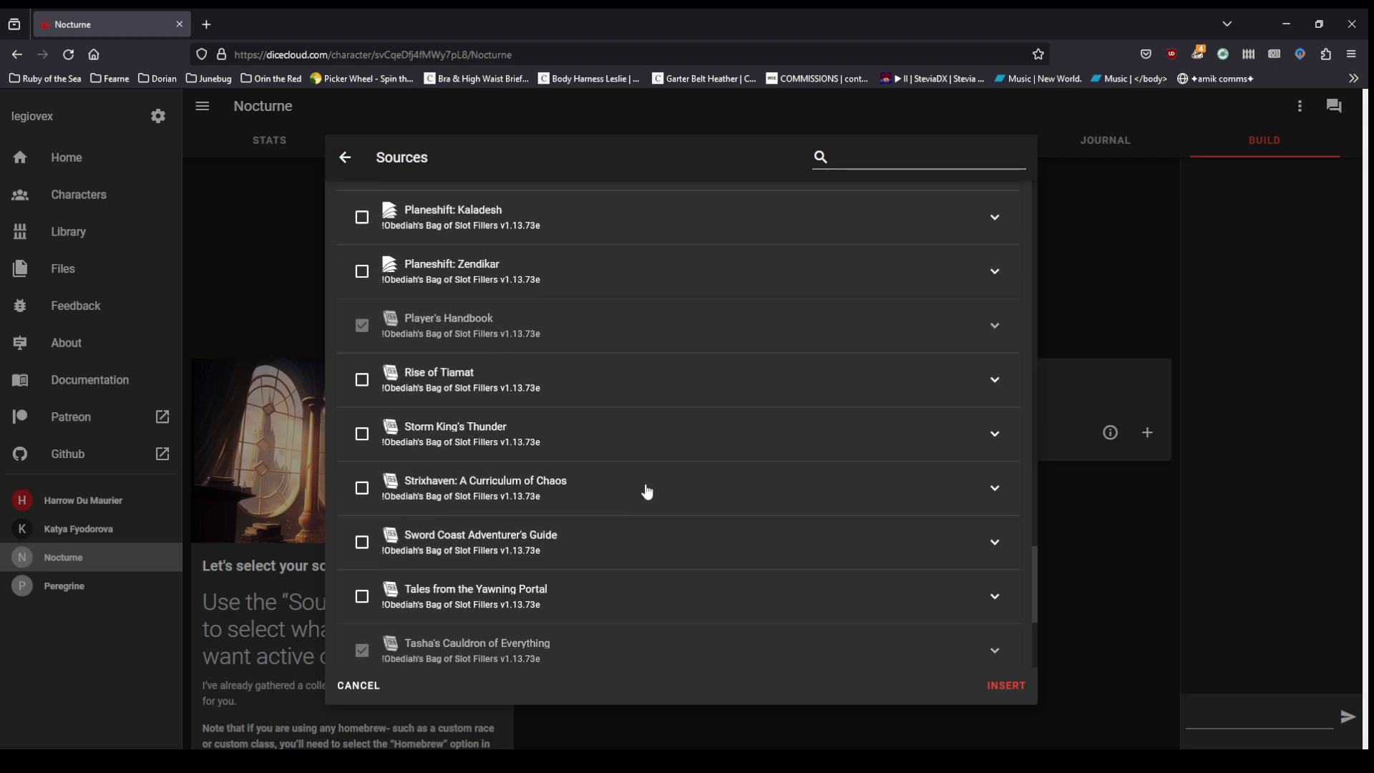
left_click(1007, 685)
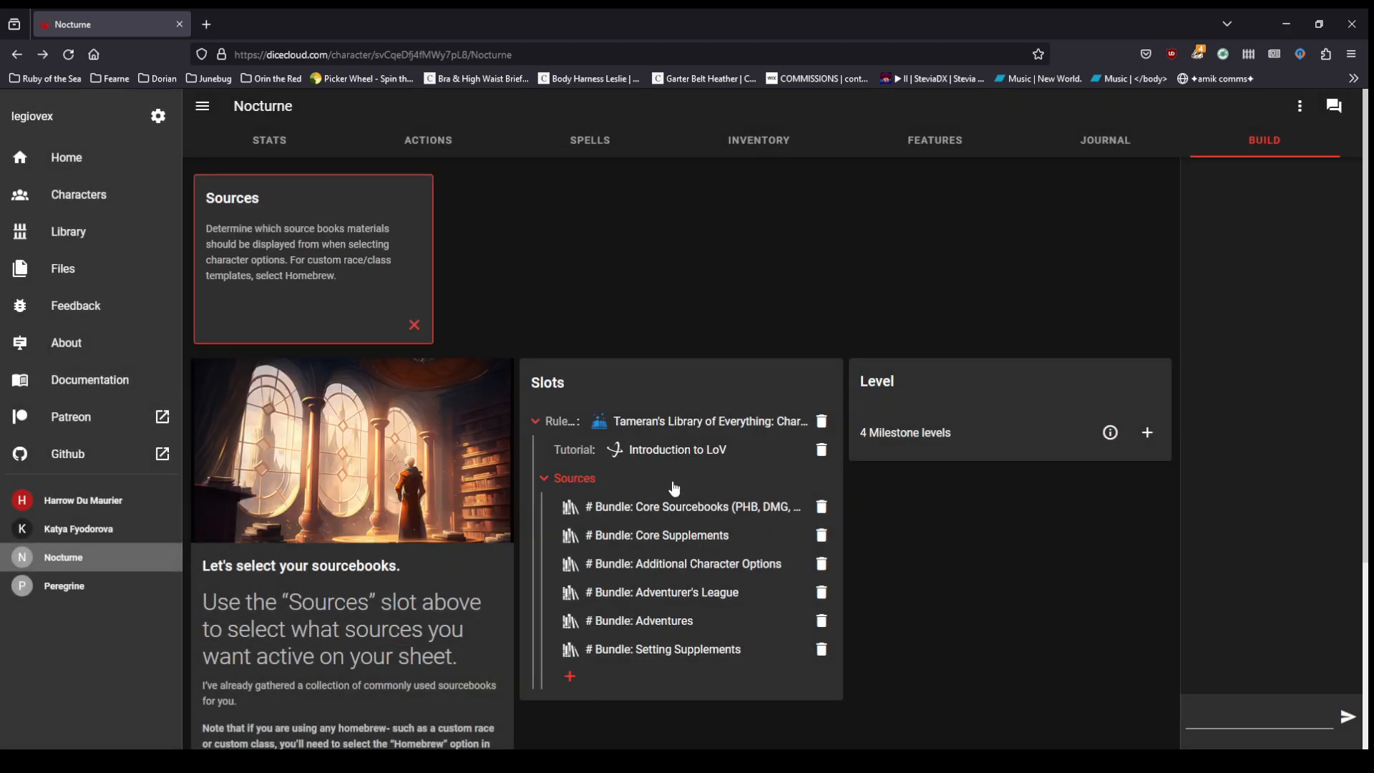
Step: Dismiss the Sources slot to save the chosen sourcebooks and proceed to house rules
left_click(415, 327)
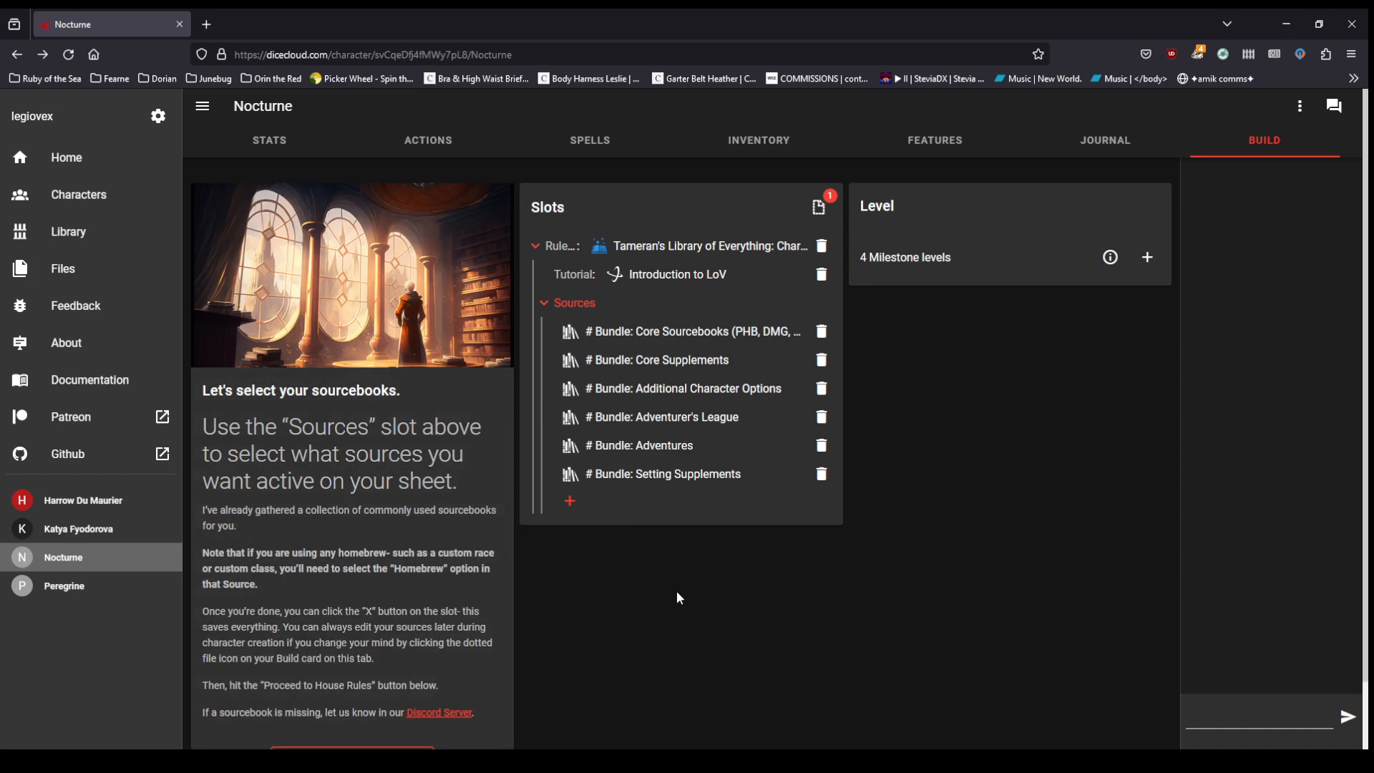
scroll(676, 590, "down", 3)
left_click(384, 720)
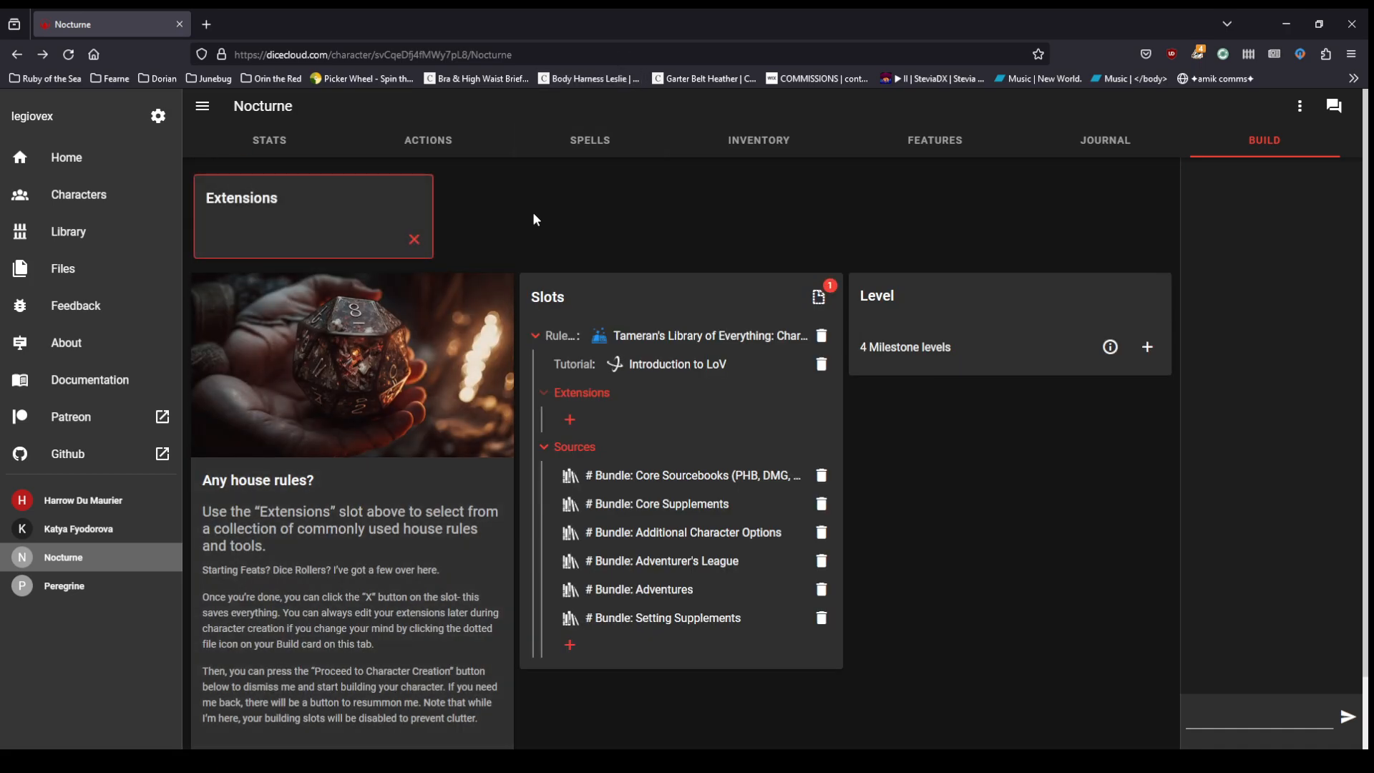
Step: Add the Show Temp HP extension, dismiss the Extensions slot and proceed to character creation
left_click(328, 217)
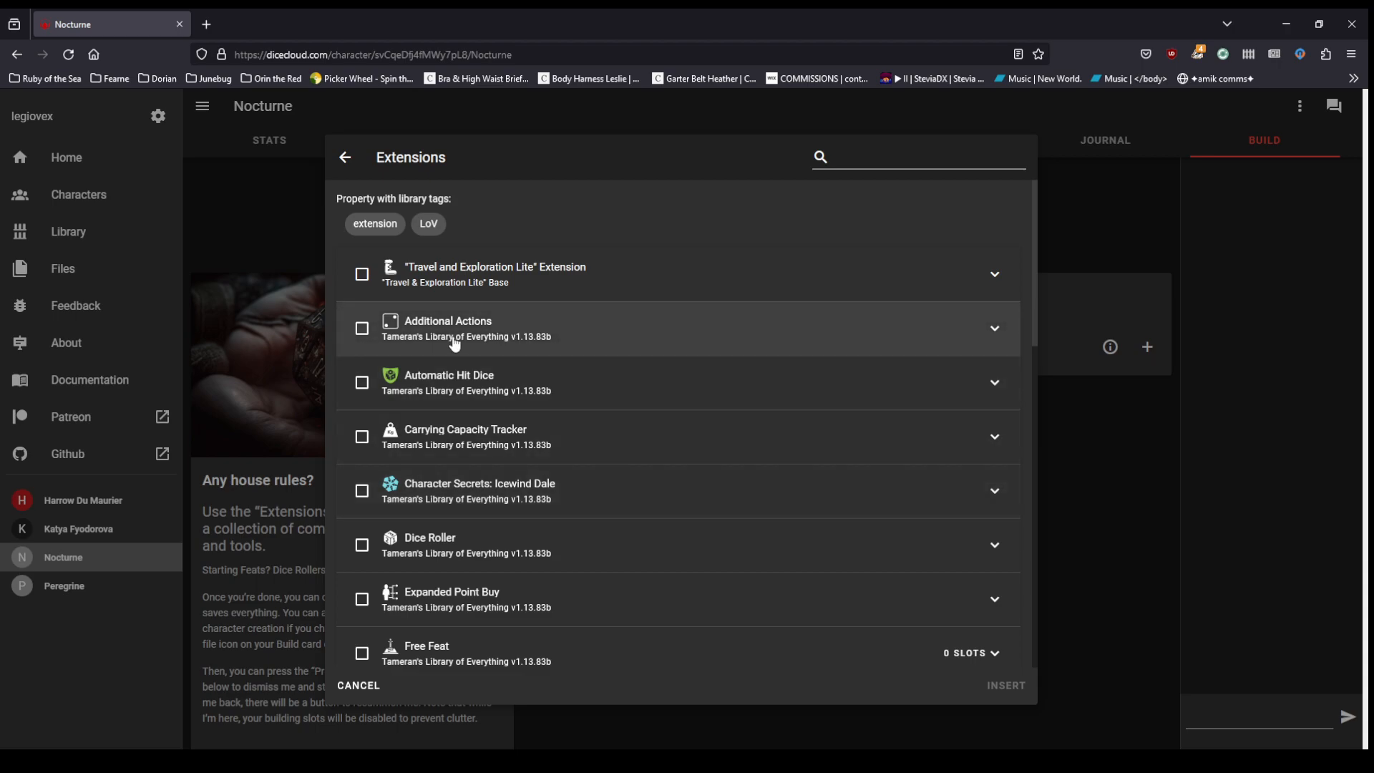
scroll(545, 494, "down", 6)
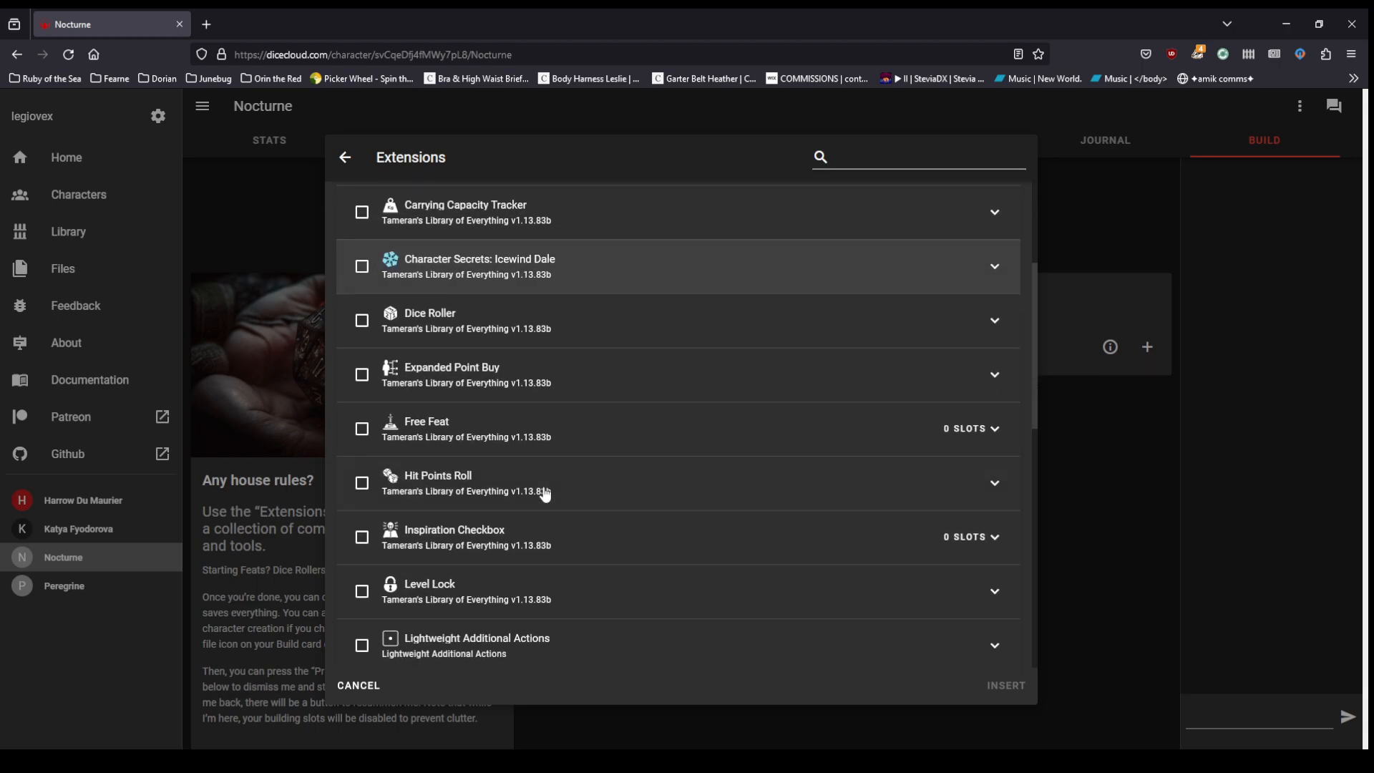
left_click(354, 620)
scroll(775, 527, "down", 4)
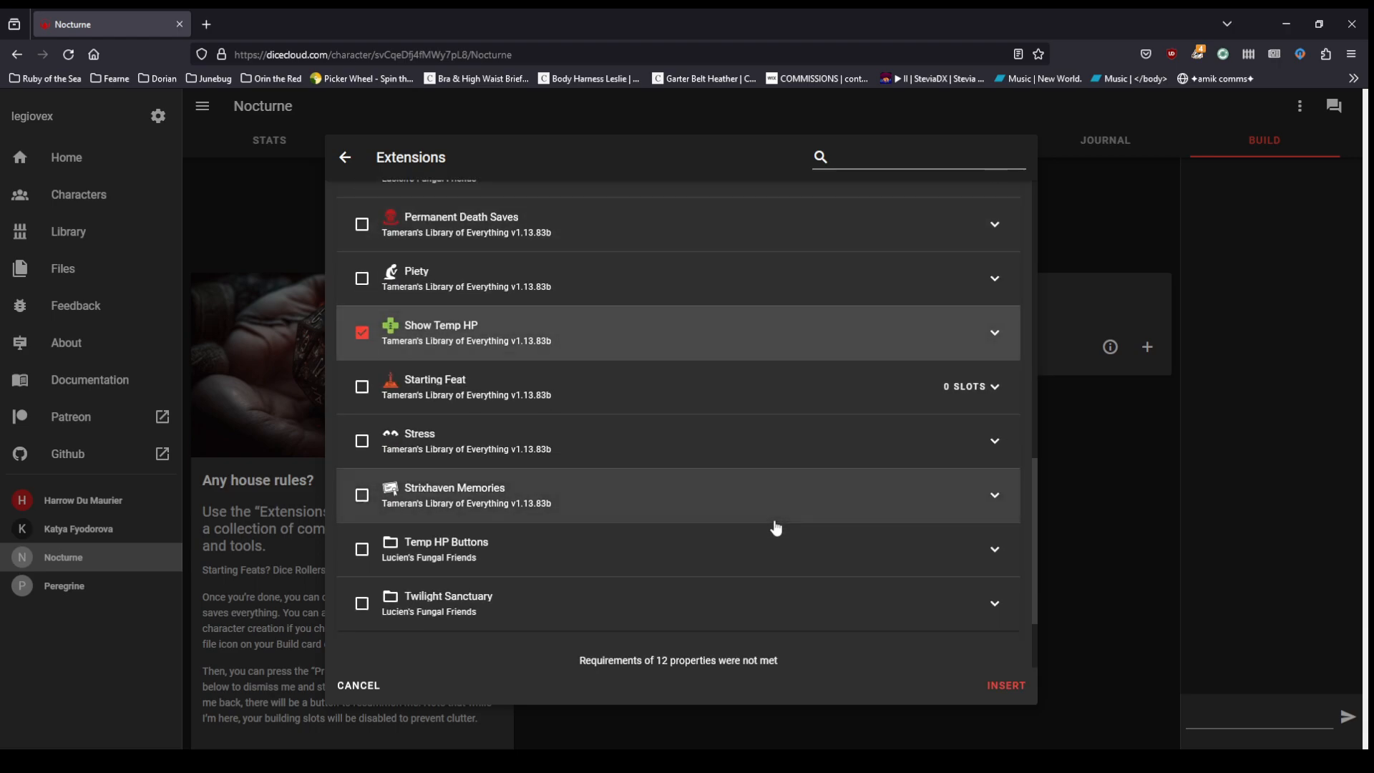
left_click(1016, 688)
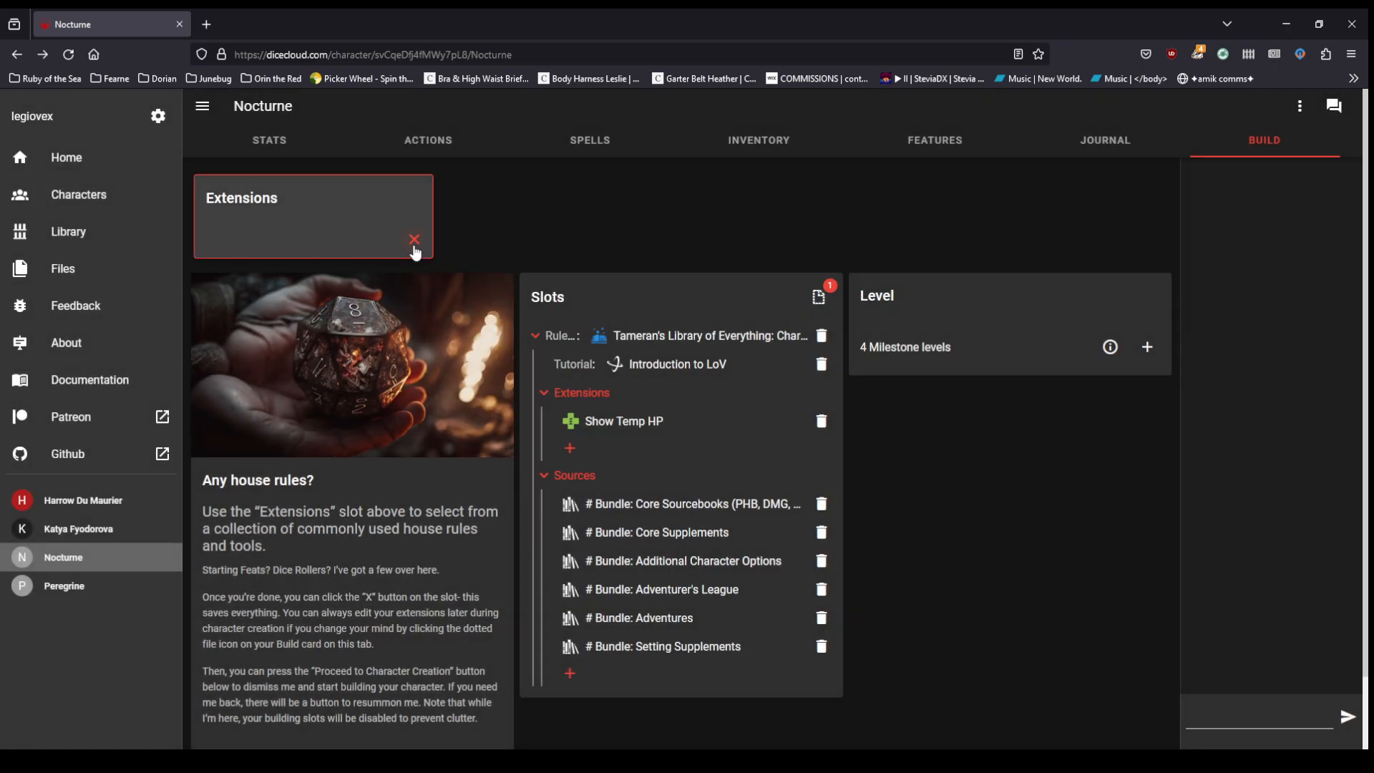
left_click(414, 240)
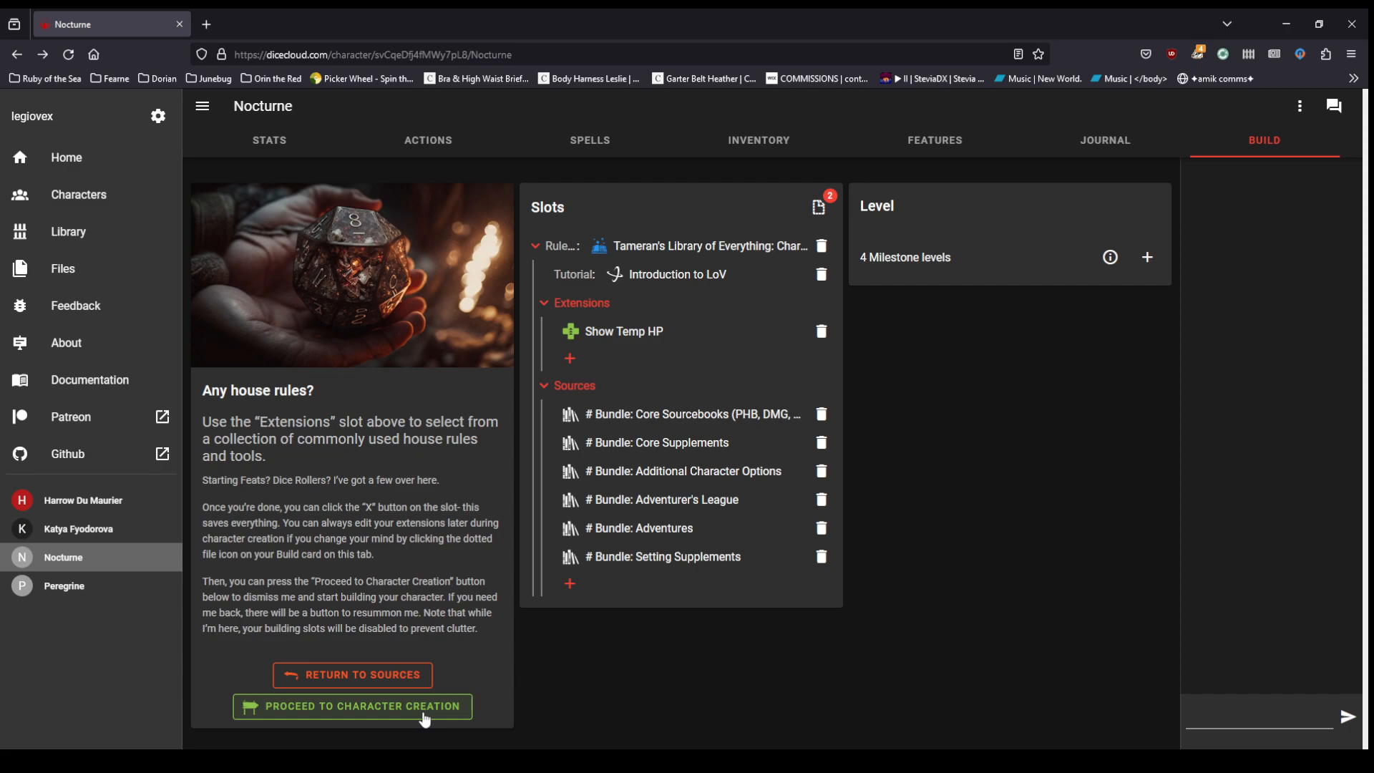
left_click(422, 713)
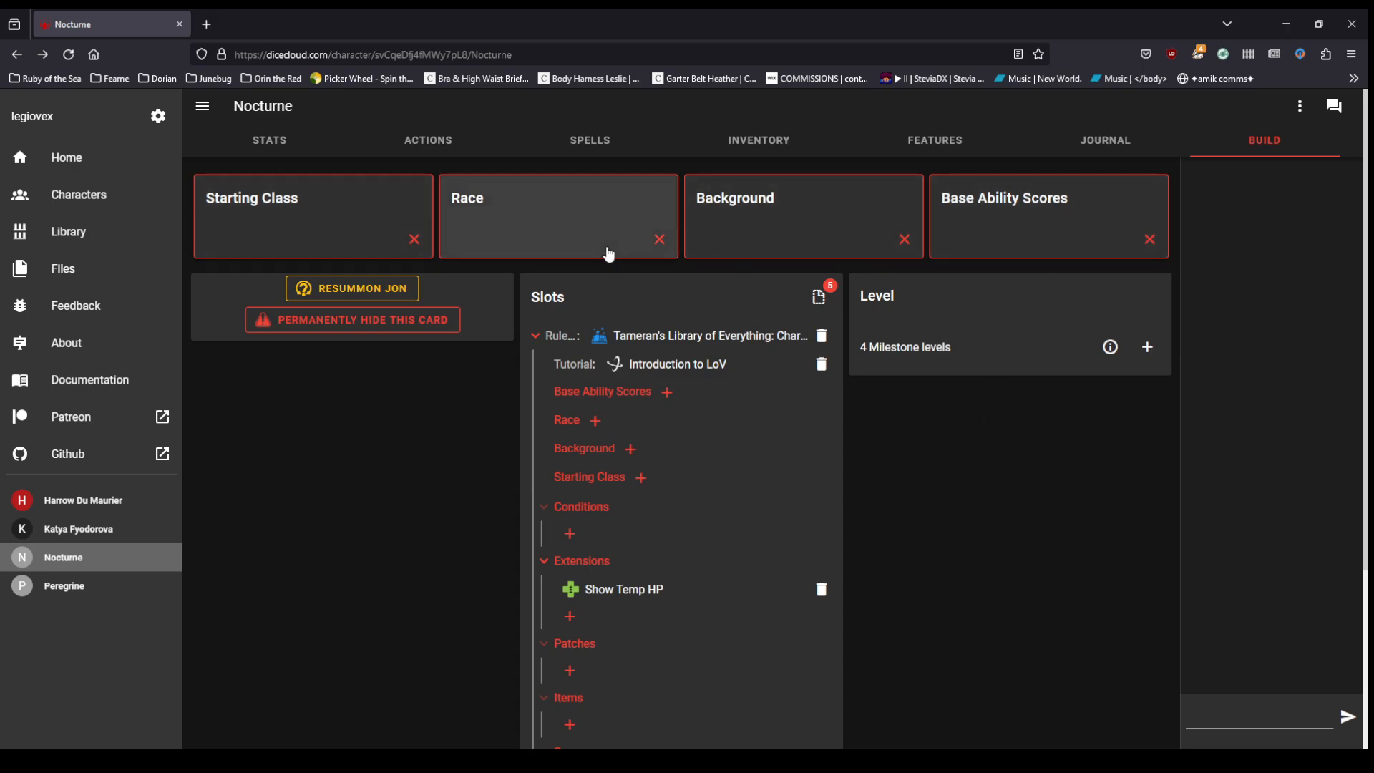
Step: Set the character's starting class to Bard from Aewen's Fraternity for Bards
left_click(283, 222)
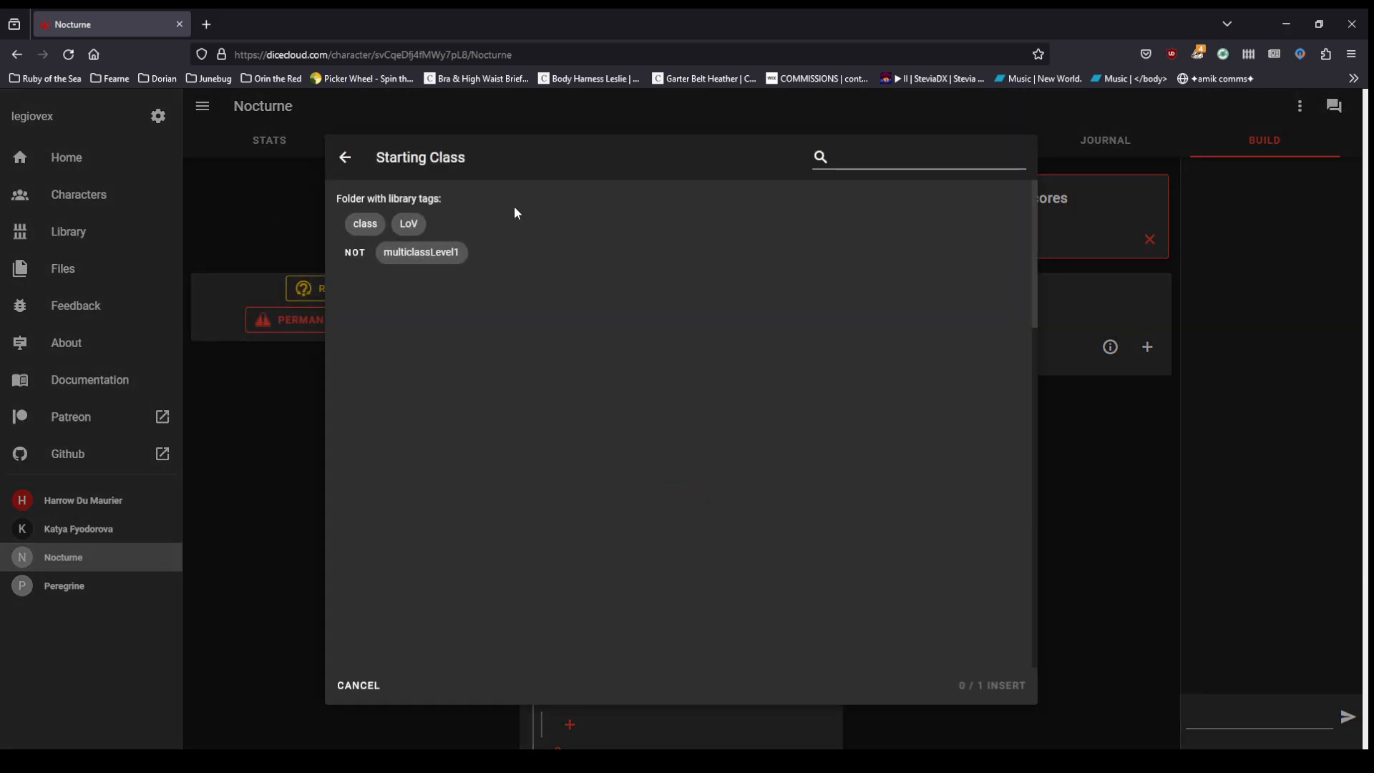
left_click(362, 411)
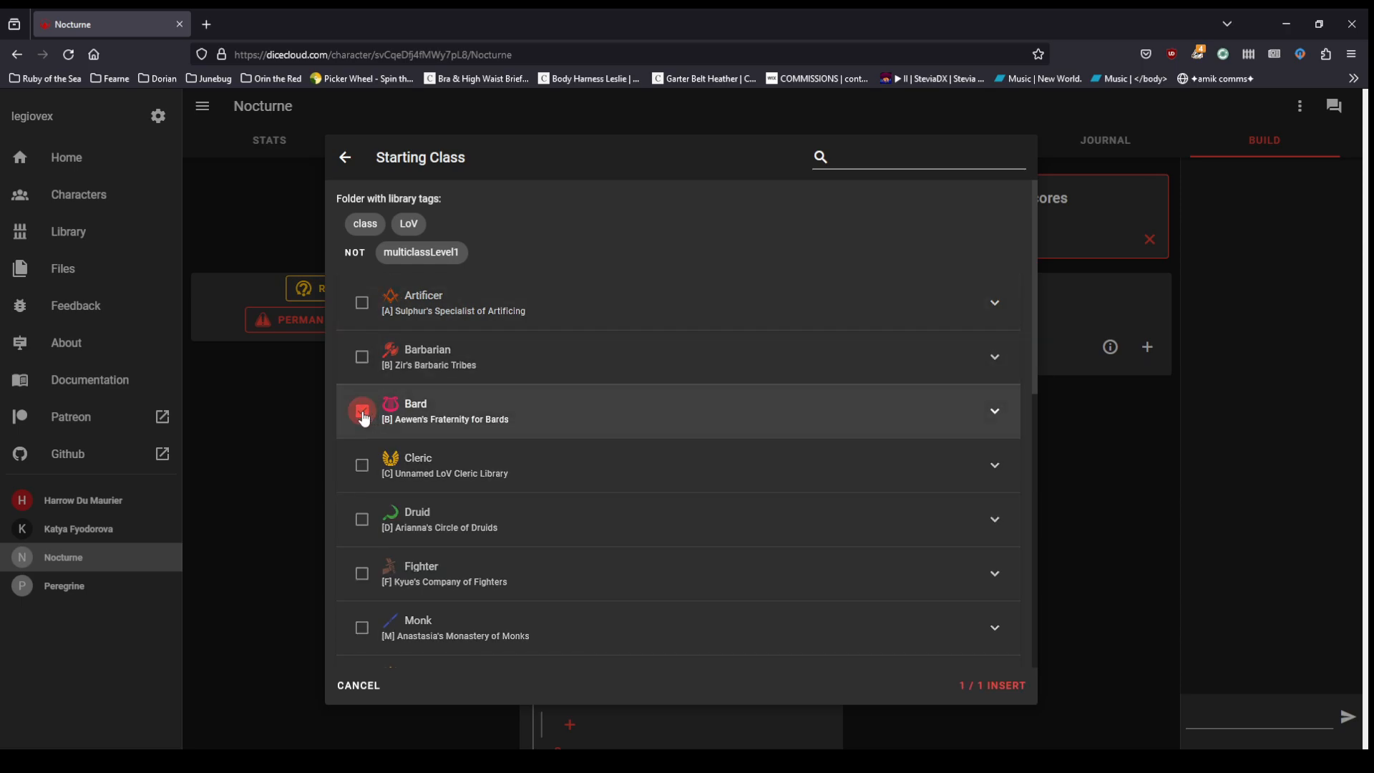
left_click(992, 686)
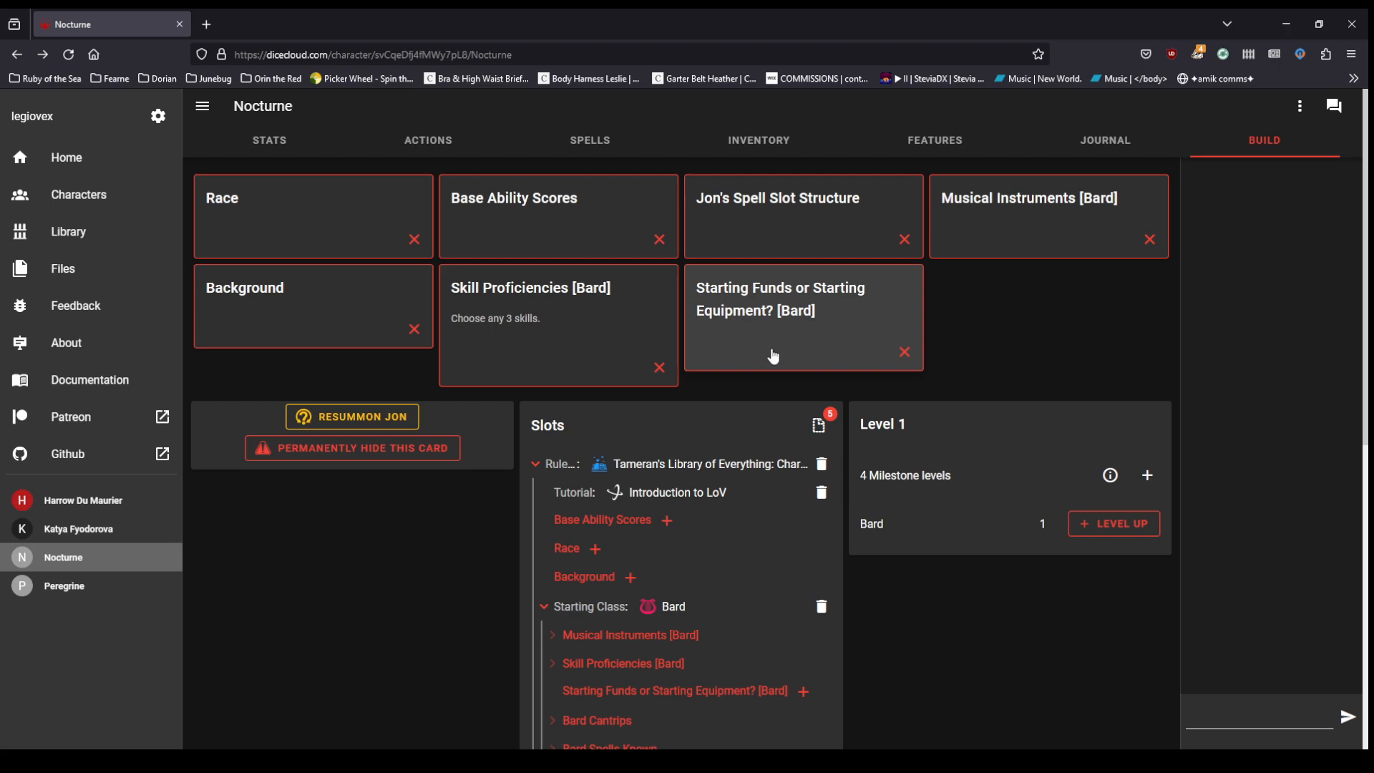
Step: Open the Race slot and look over the description and traits of the standard Aarakocra entry
left_click(290, 241)
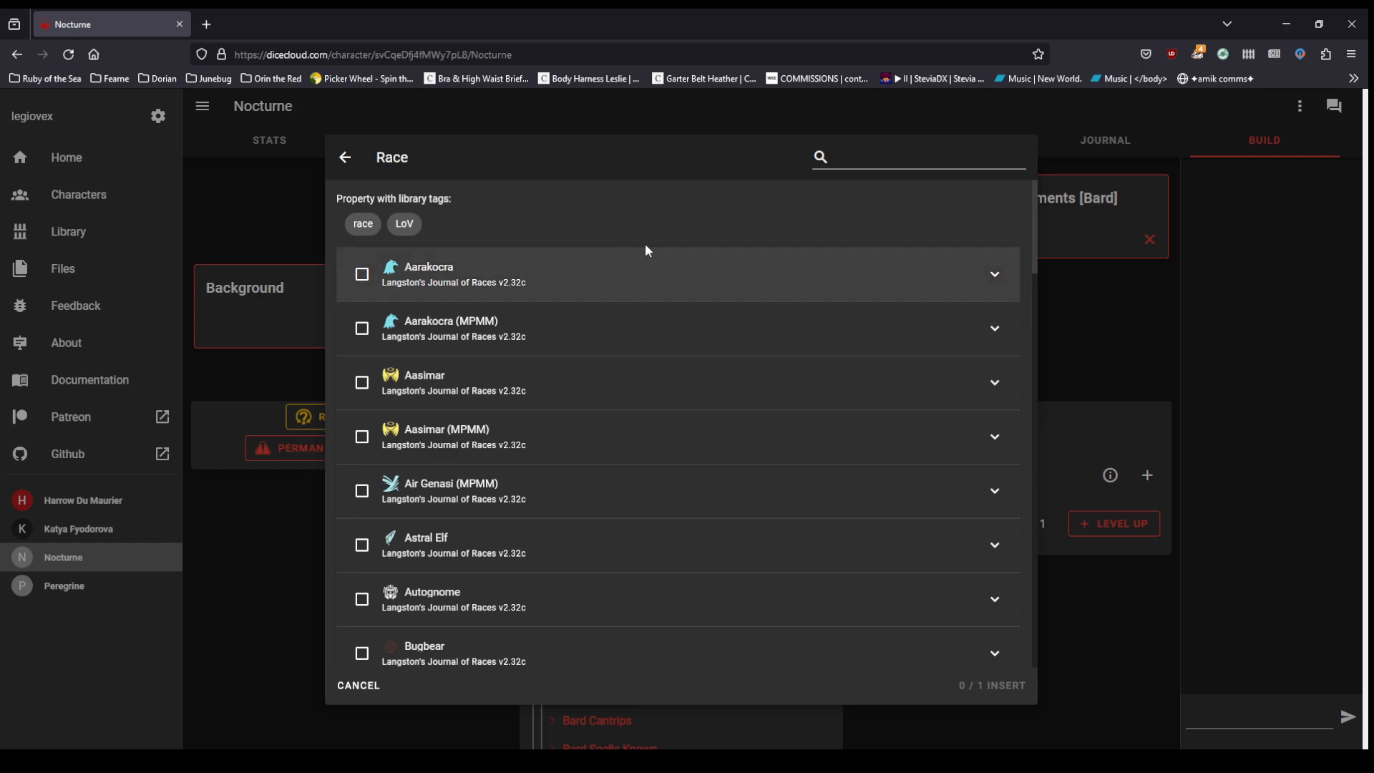
left_click(732, 287)
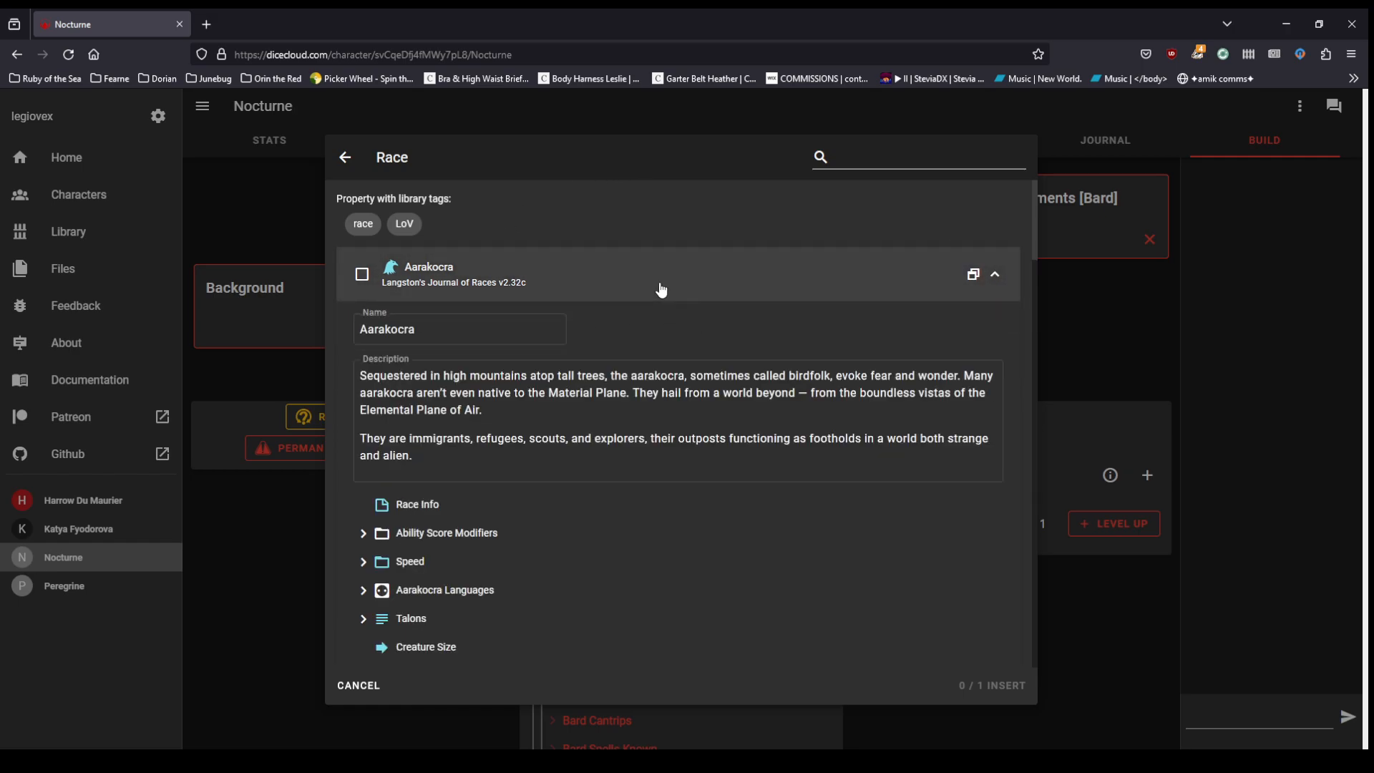
left_click(698, 280)
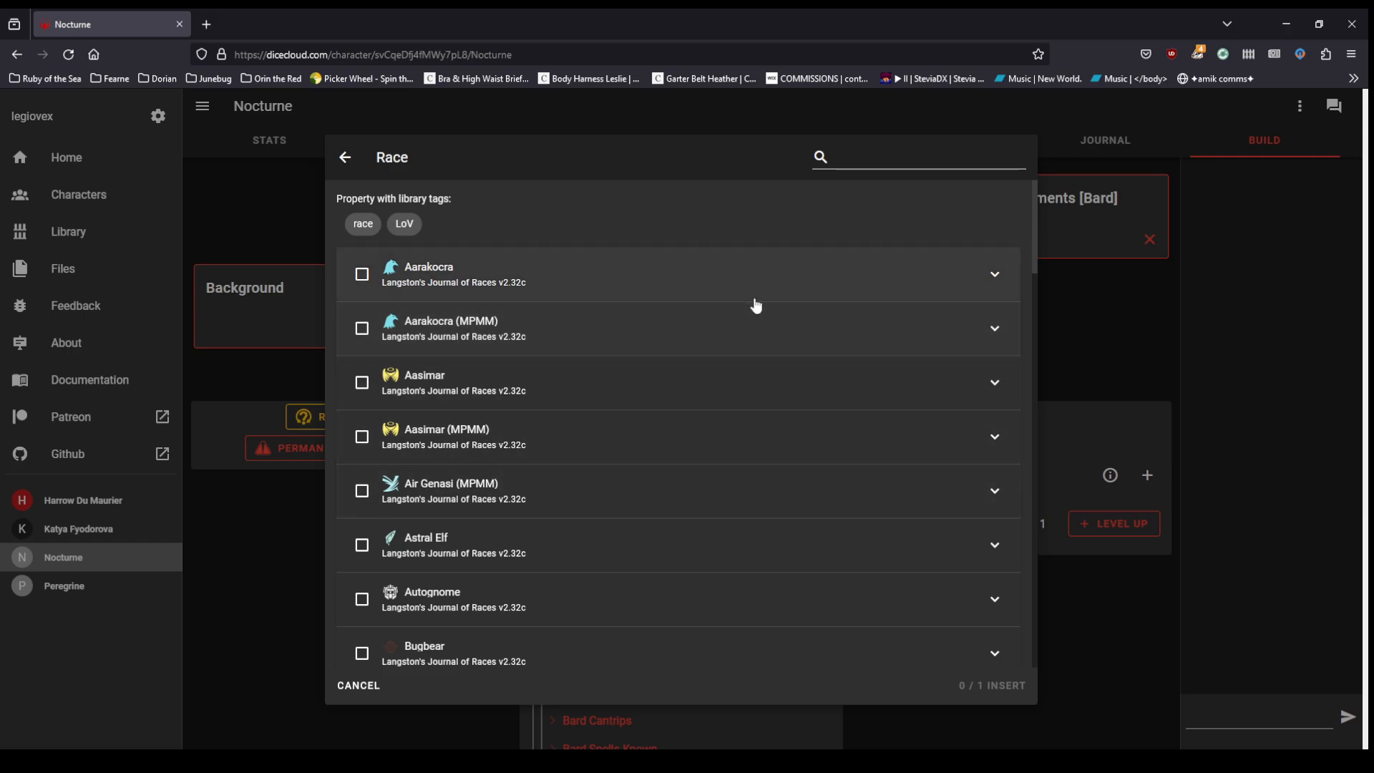
Step: Set the character's race to the standard Tiefling from Langston's Journal of Races v2.32c
scroll(739, 382, "down", 6)
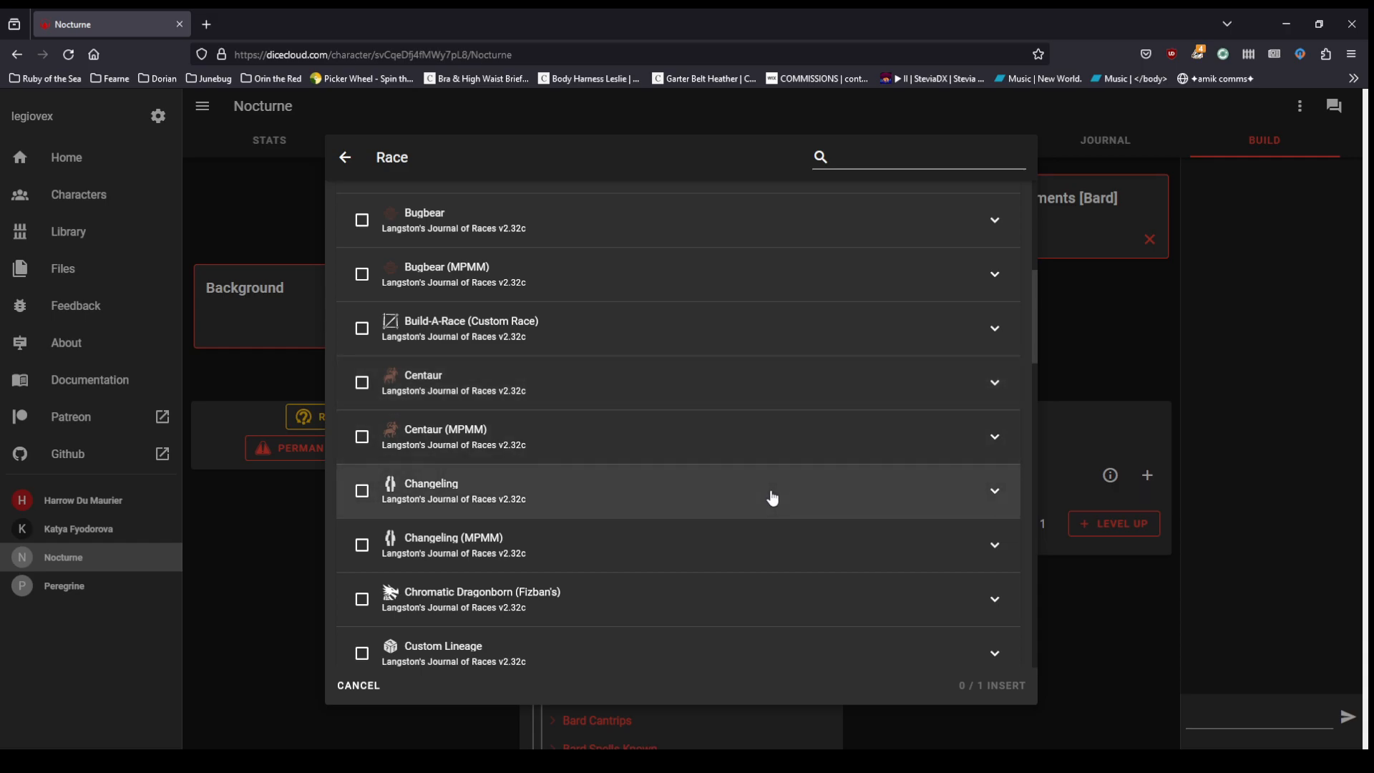
scroll(773, 497, "down", 2)
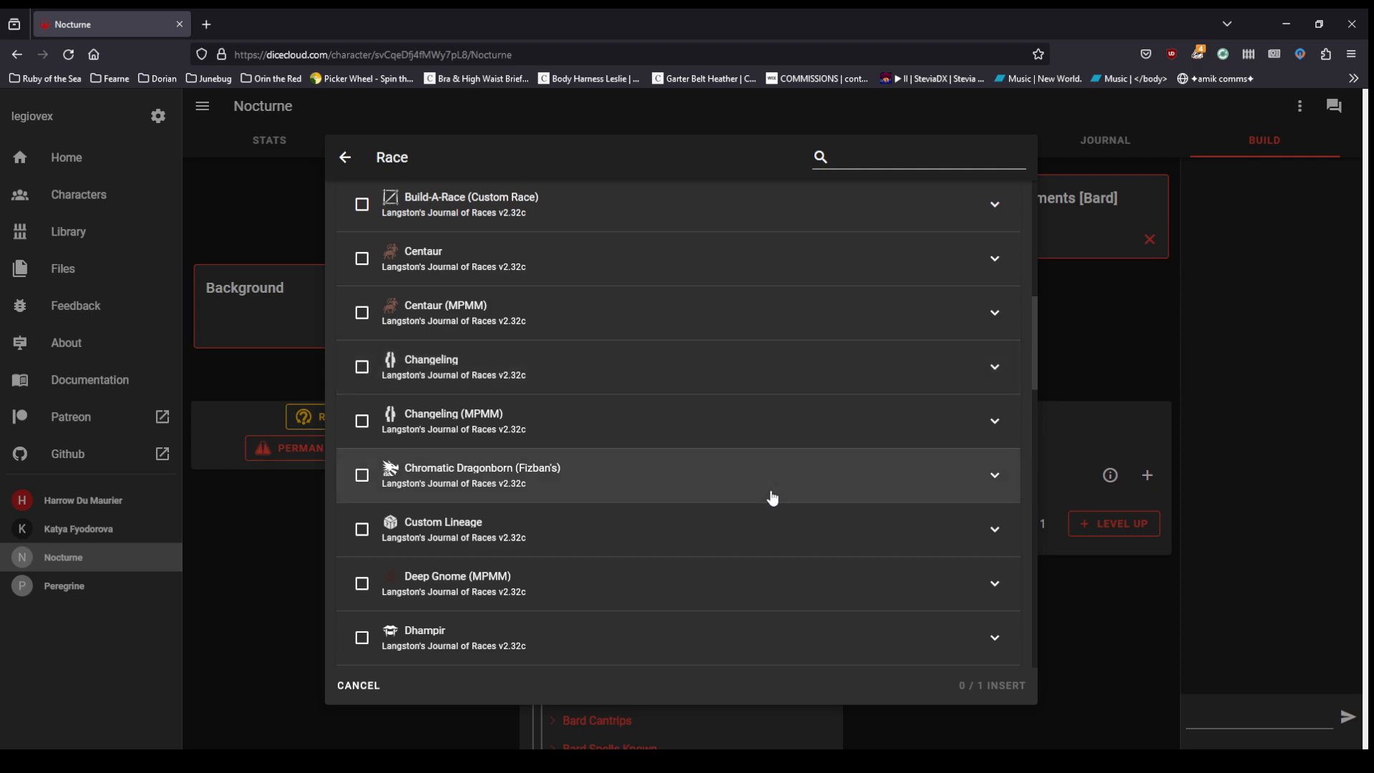
scroll(773, 498, "down", 2)
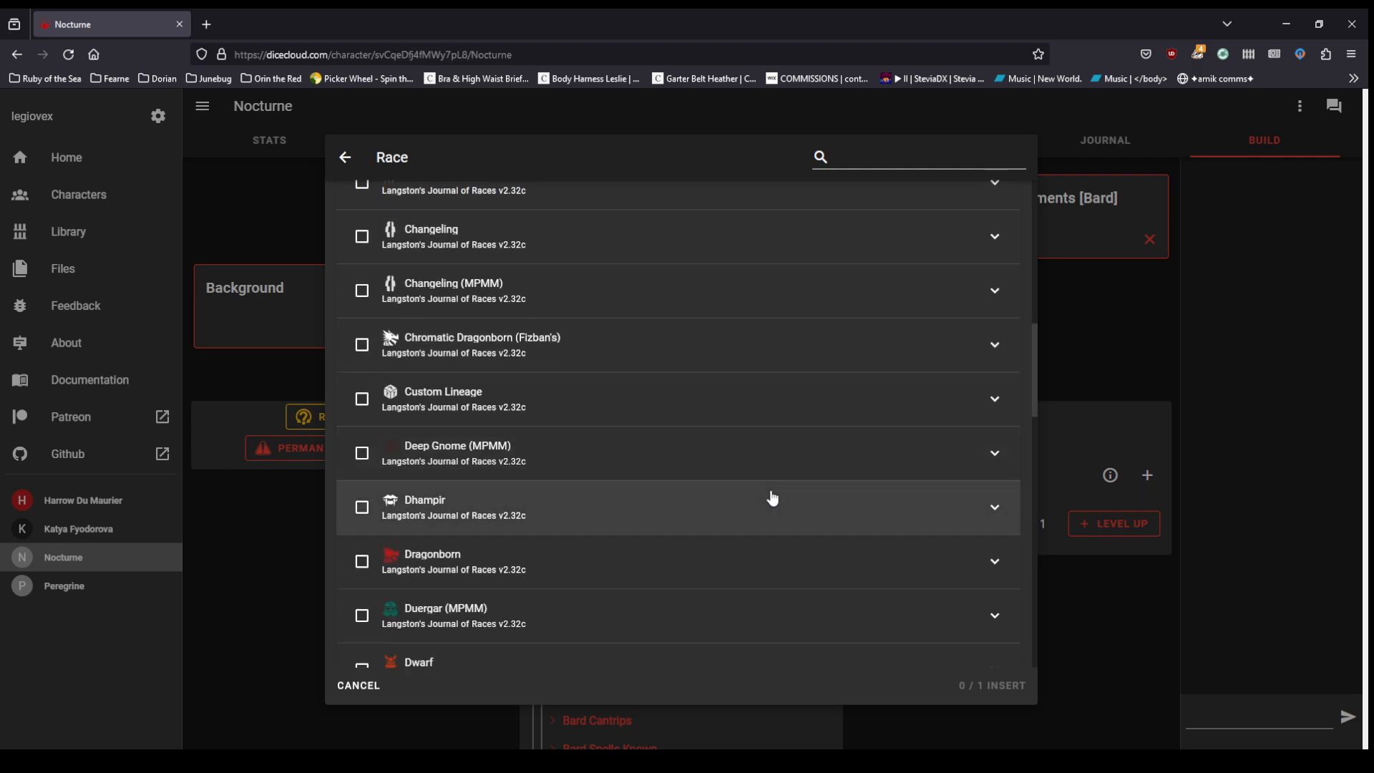
scroll(773, 497, "down", 9)
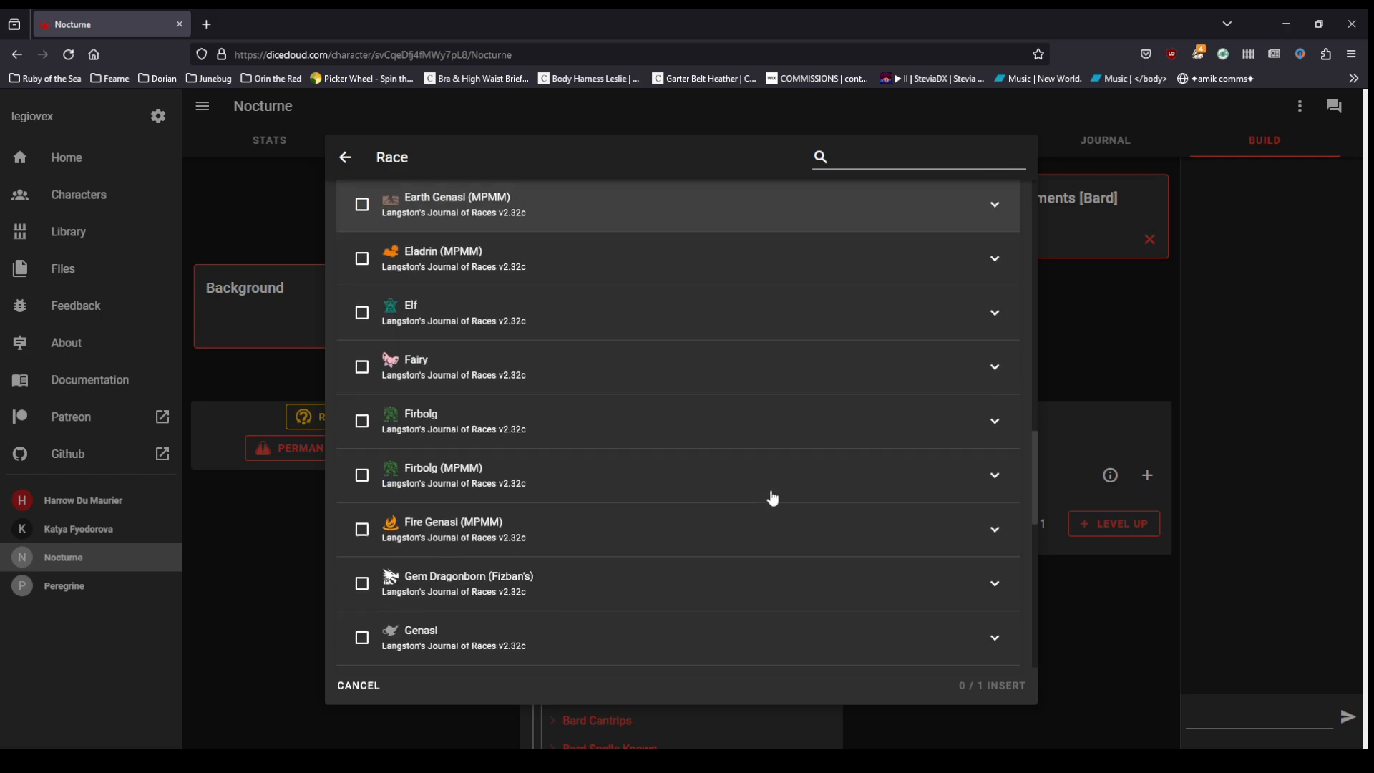
scroll(771, 497, "down", 11)
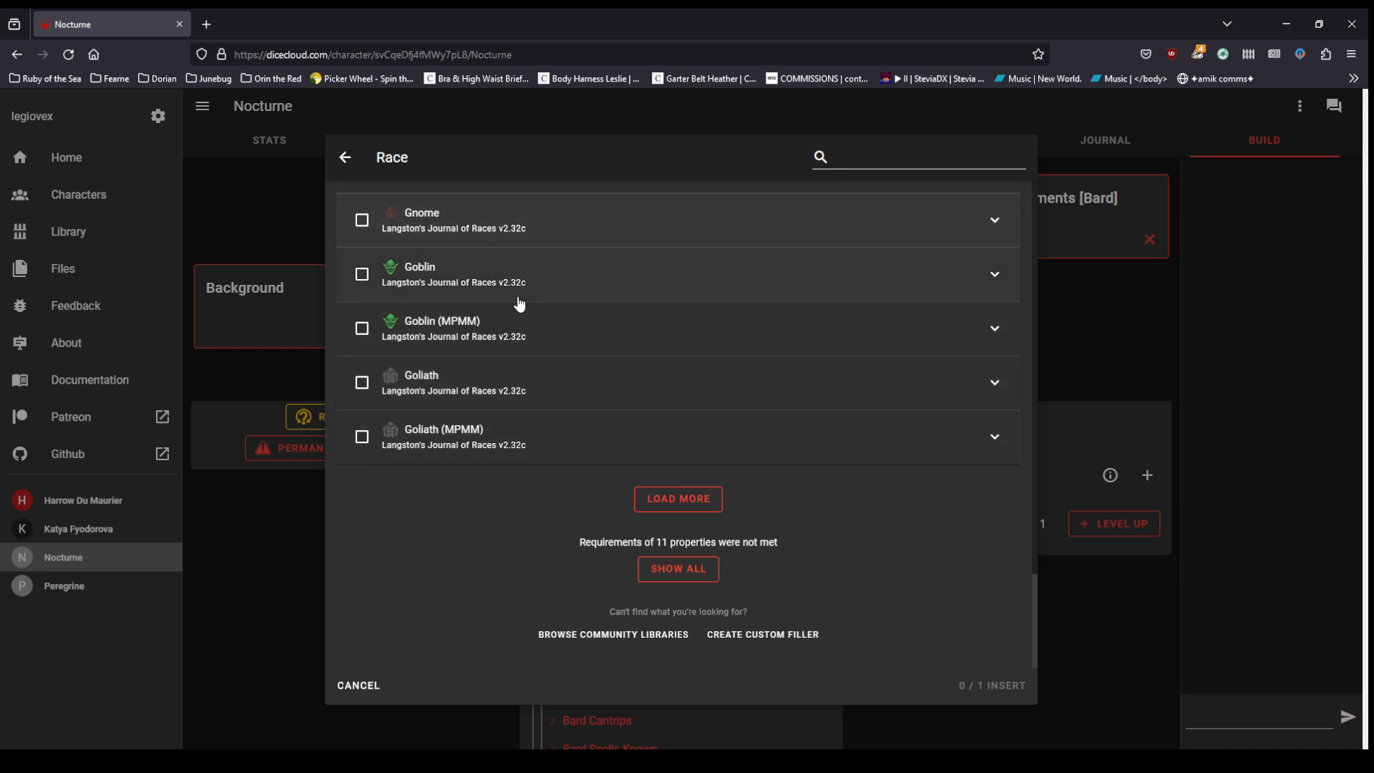
left_click(691, 508)
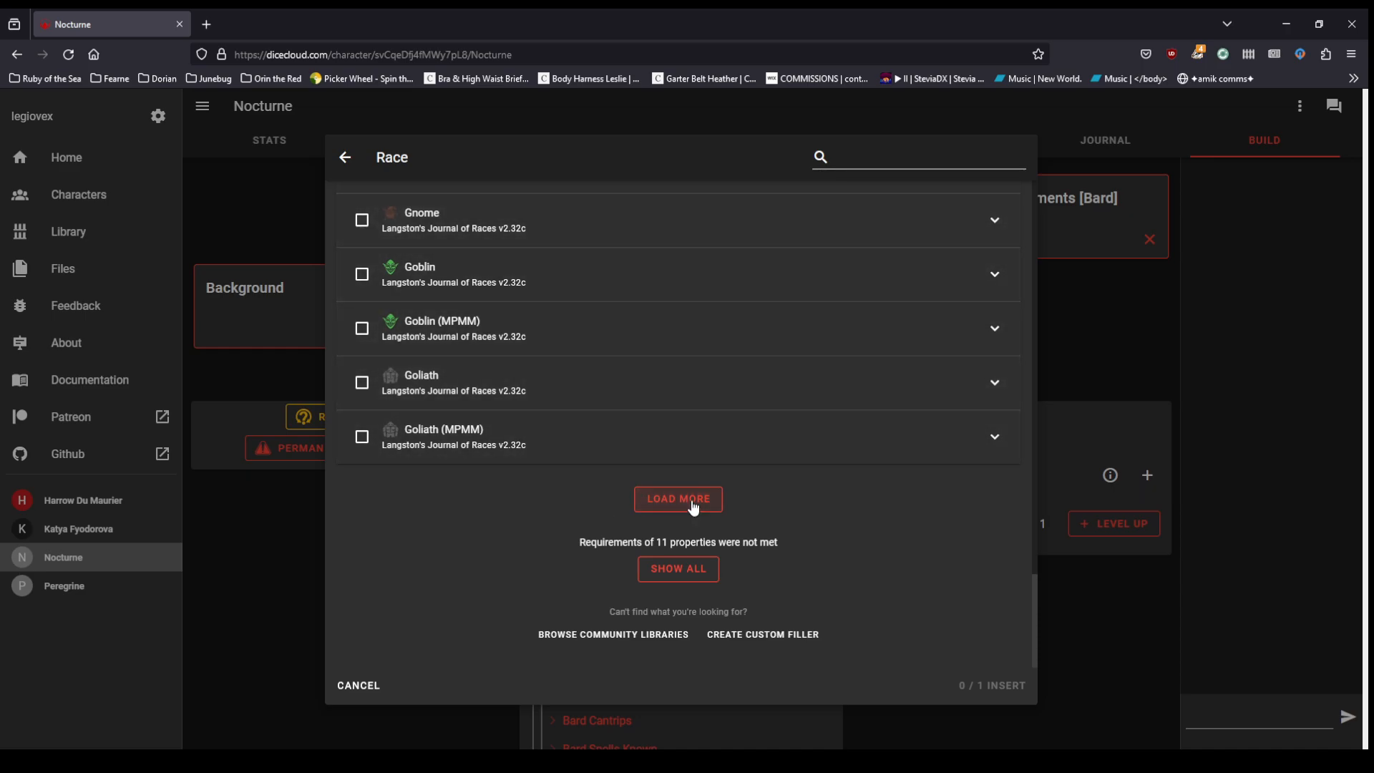
scroll(773, 451, "down", 3)
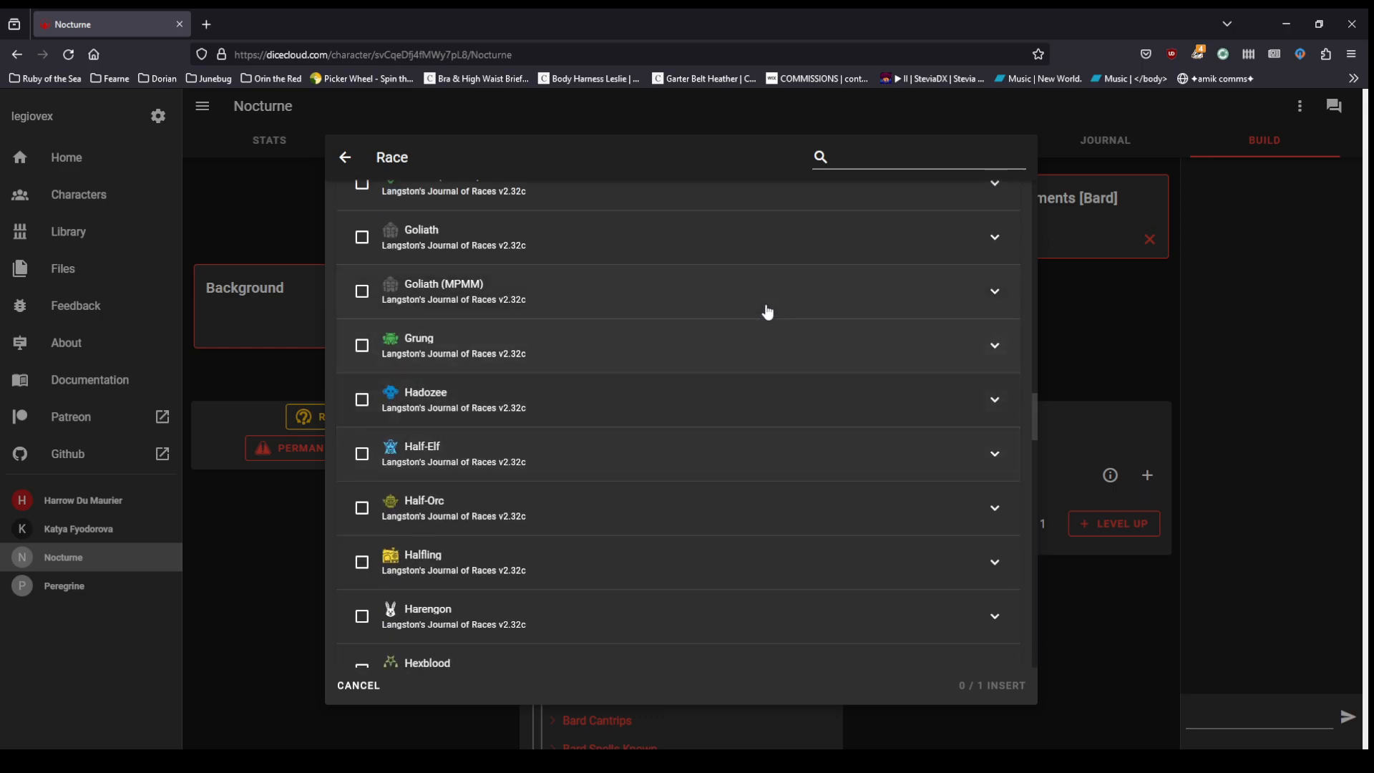
scroll(773, 620, "down", 5)
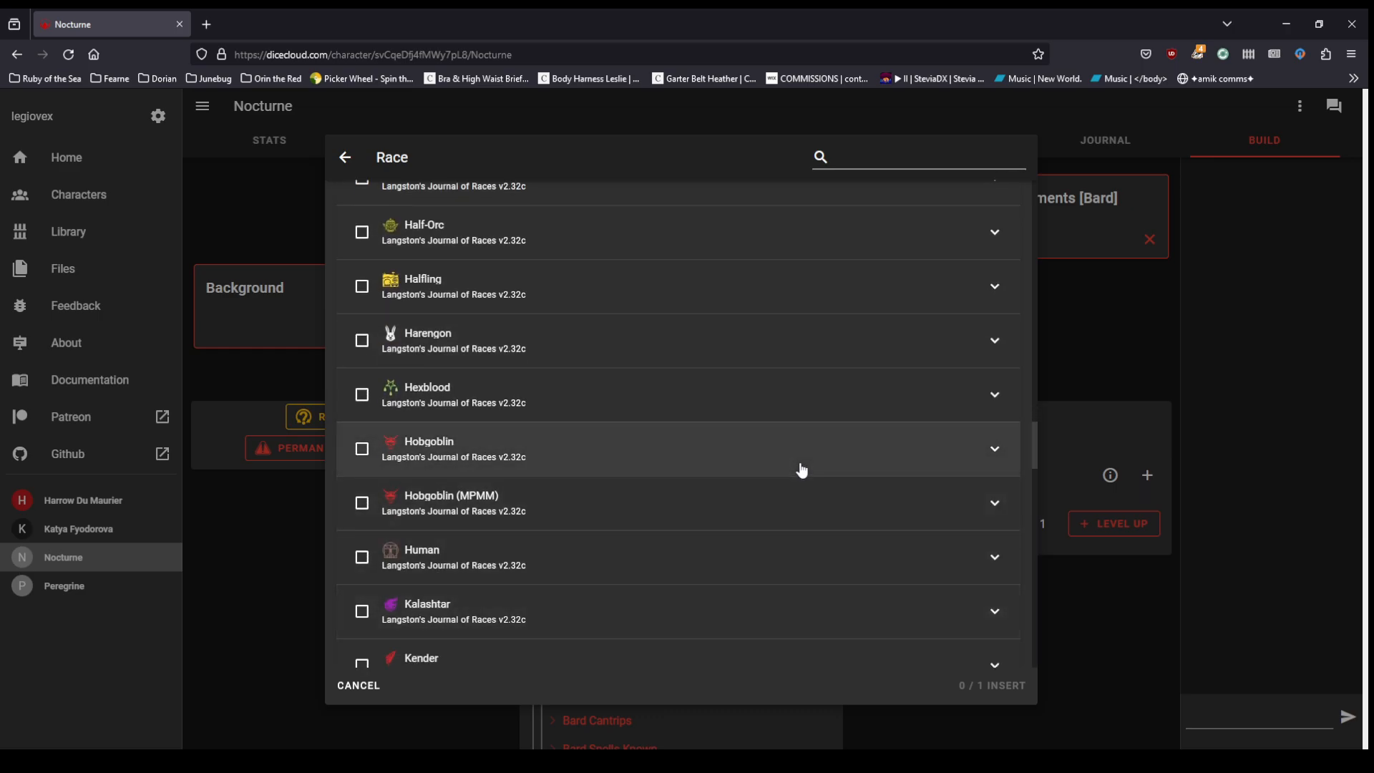
scroll(802, 470, "down", 14)
scroll(802, 470, "down", 12)
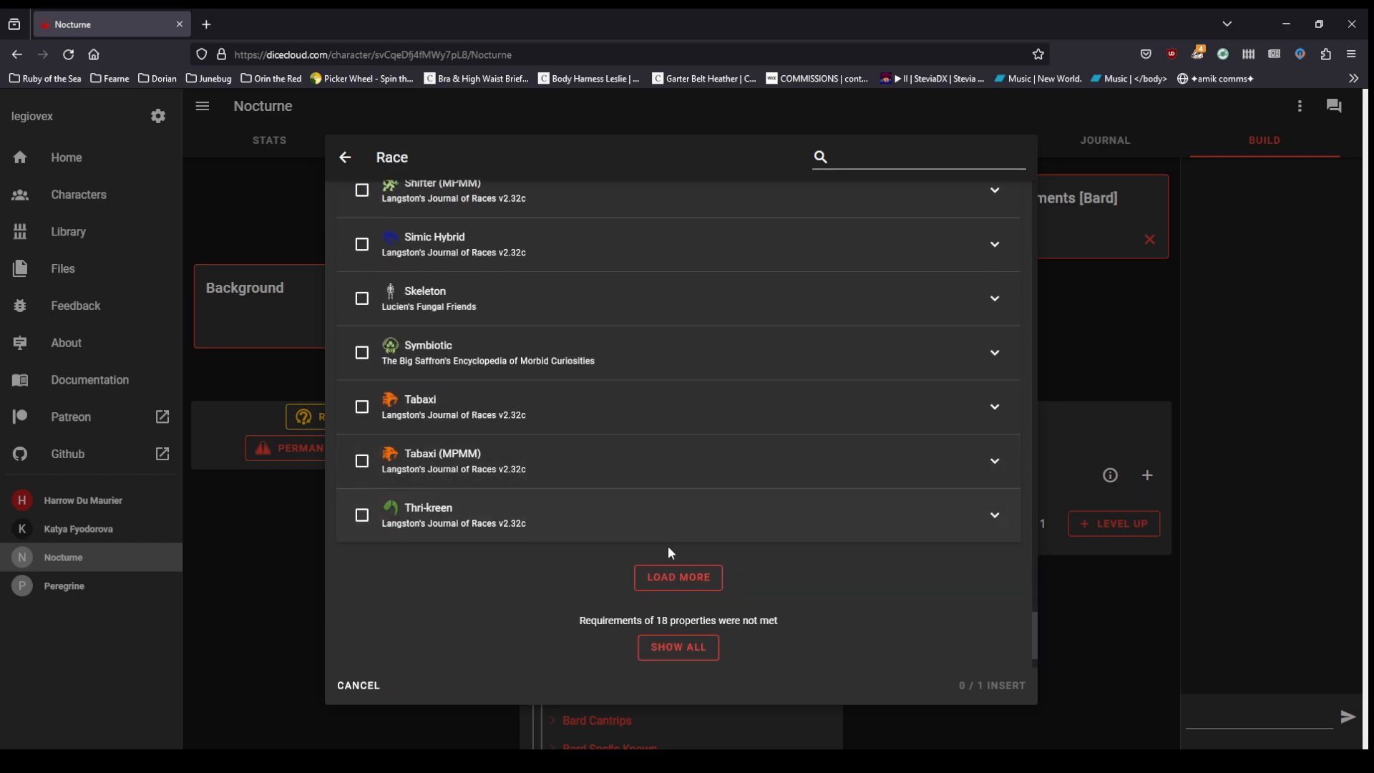
left_click(663, 578)
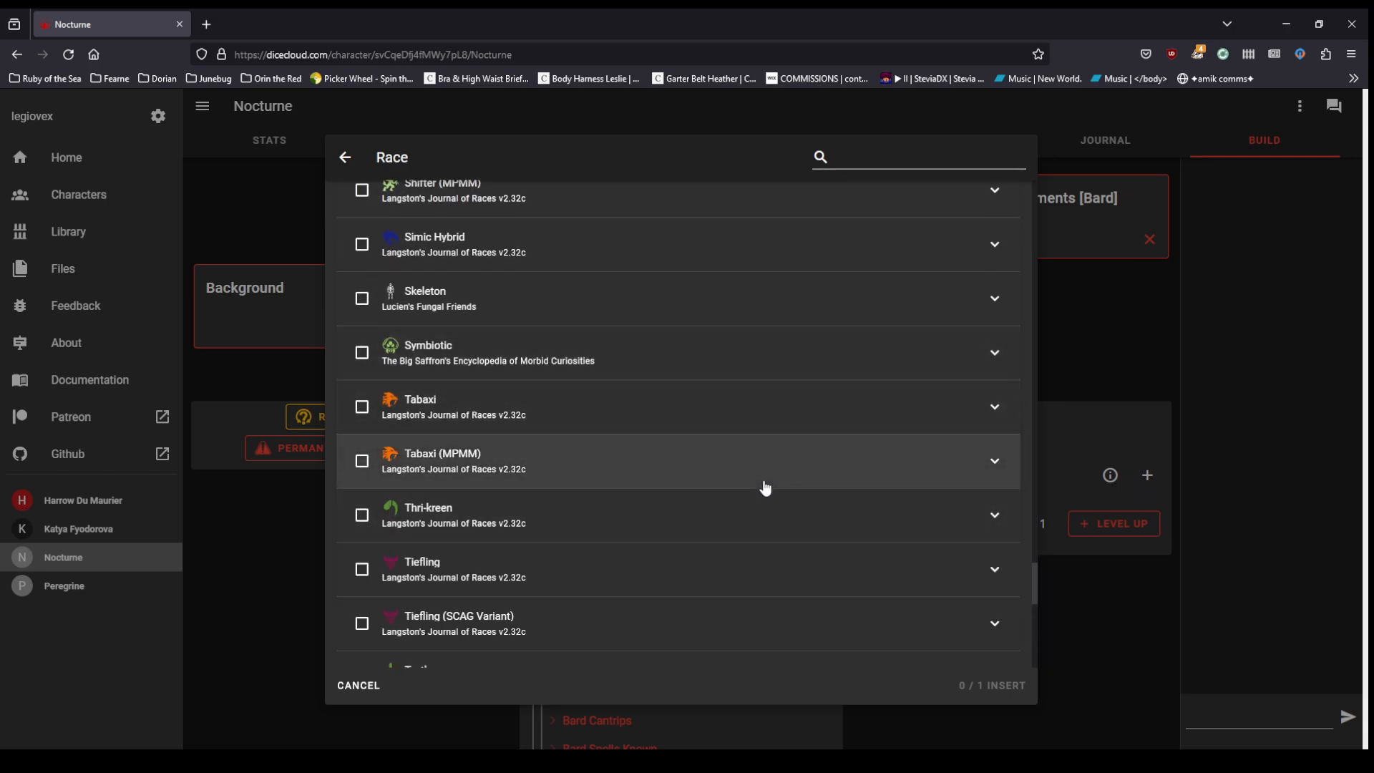
scroll(766, 488, "down", 4)
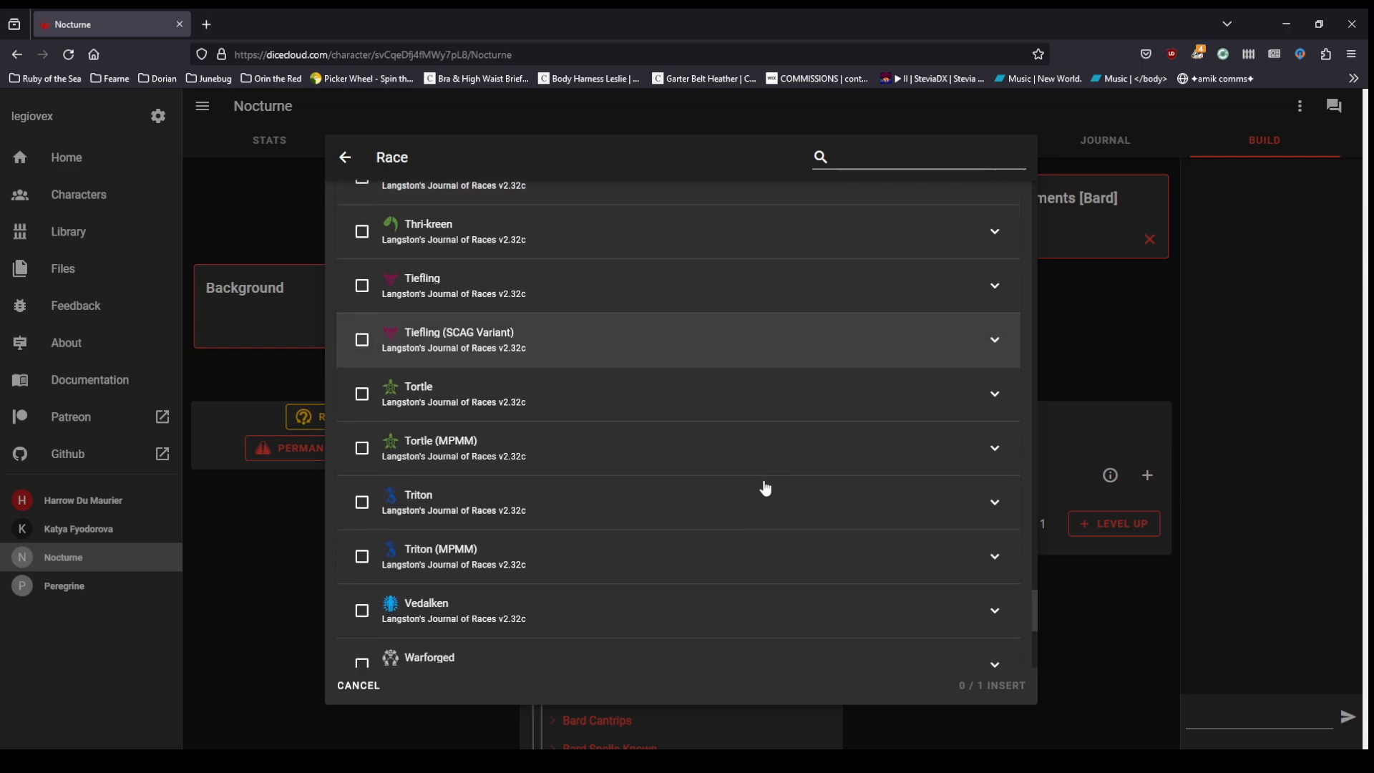
left_click(365, 290)
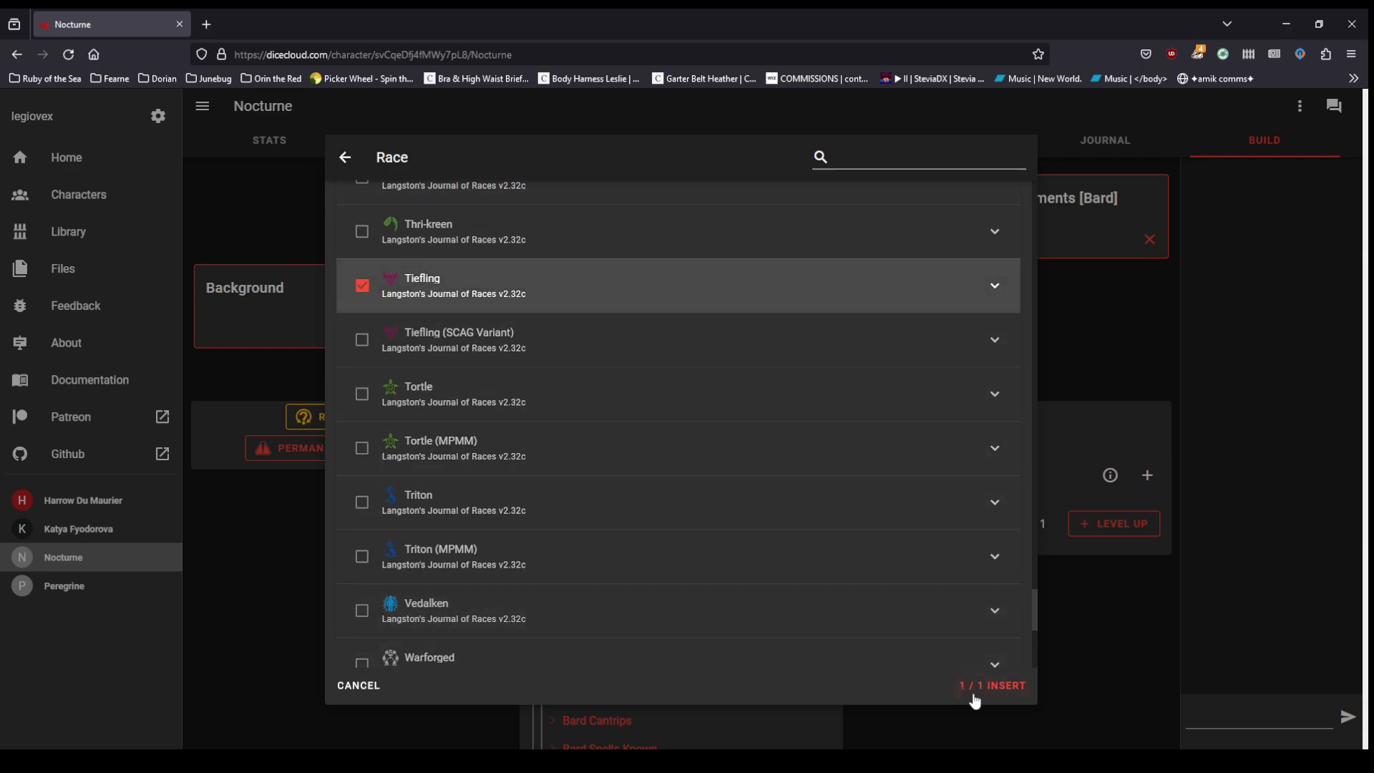
left_click(1003, 687)
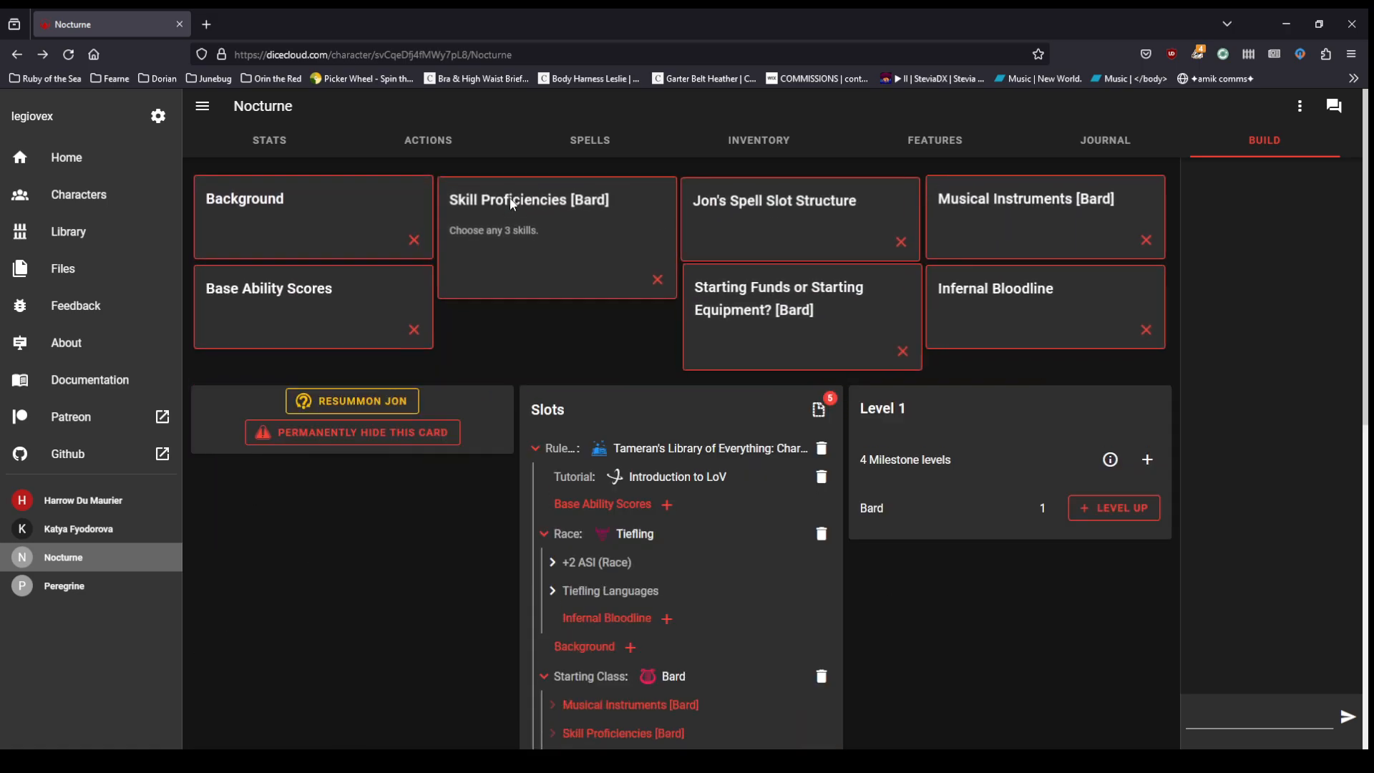
Step: Fill the Infernal Bloodline slot with Bloodline of Dispater
left_click(1034, 313)
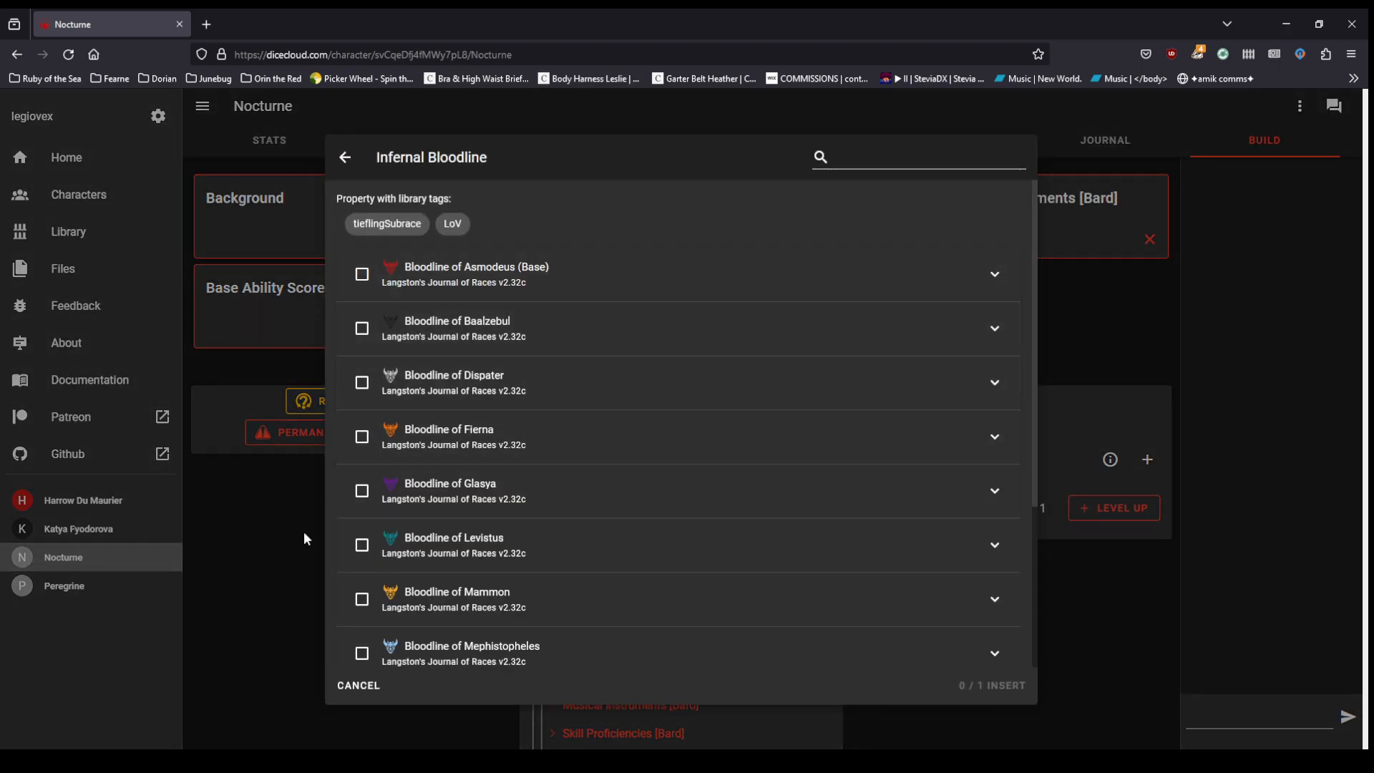
left_click(363, 384)
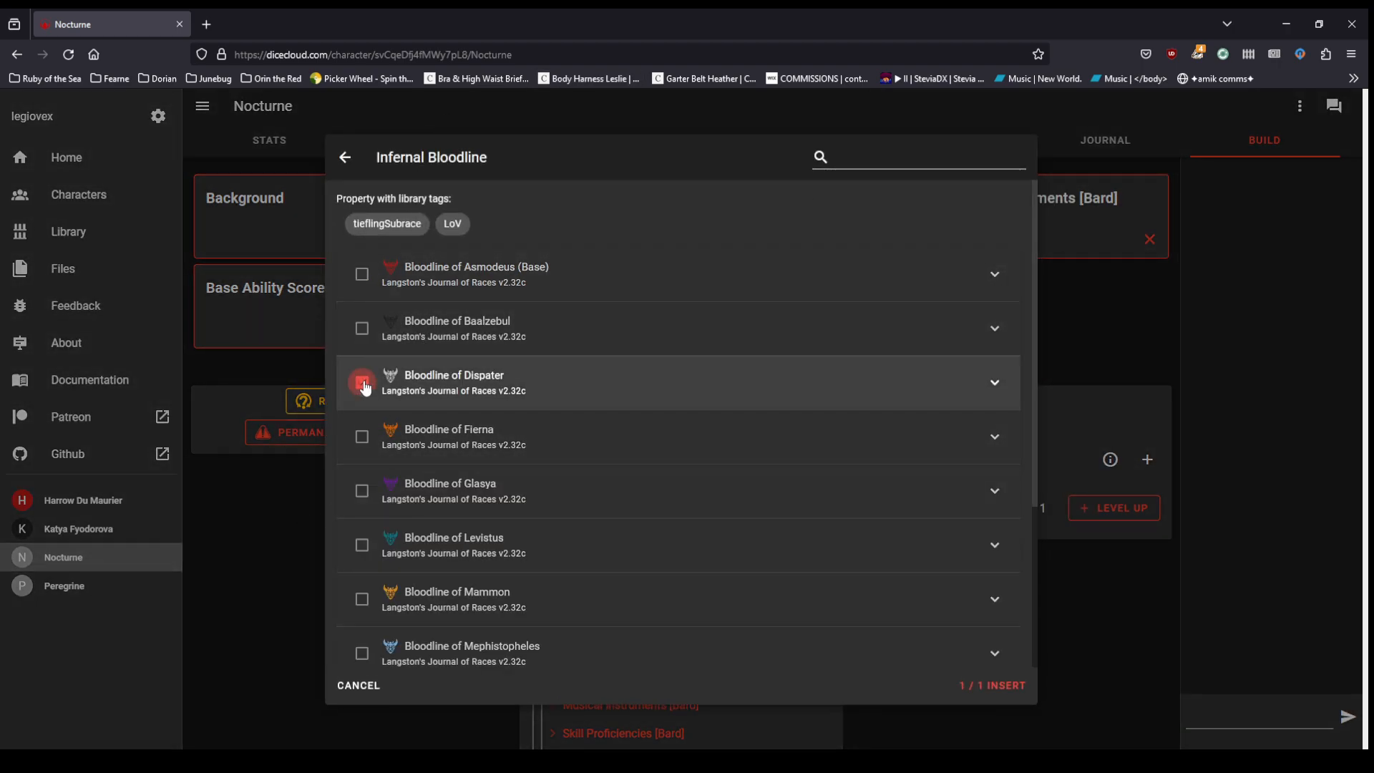
left_click(994, 686)
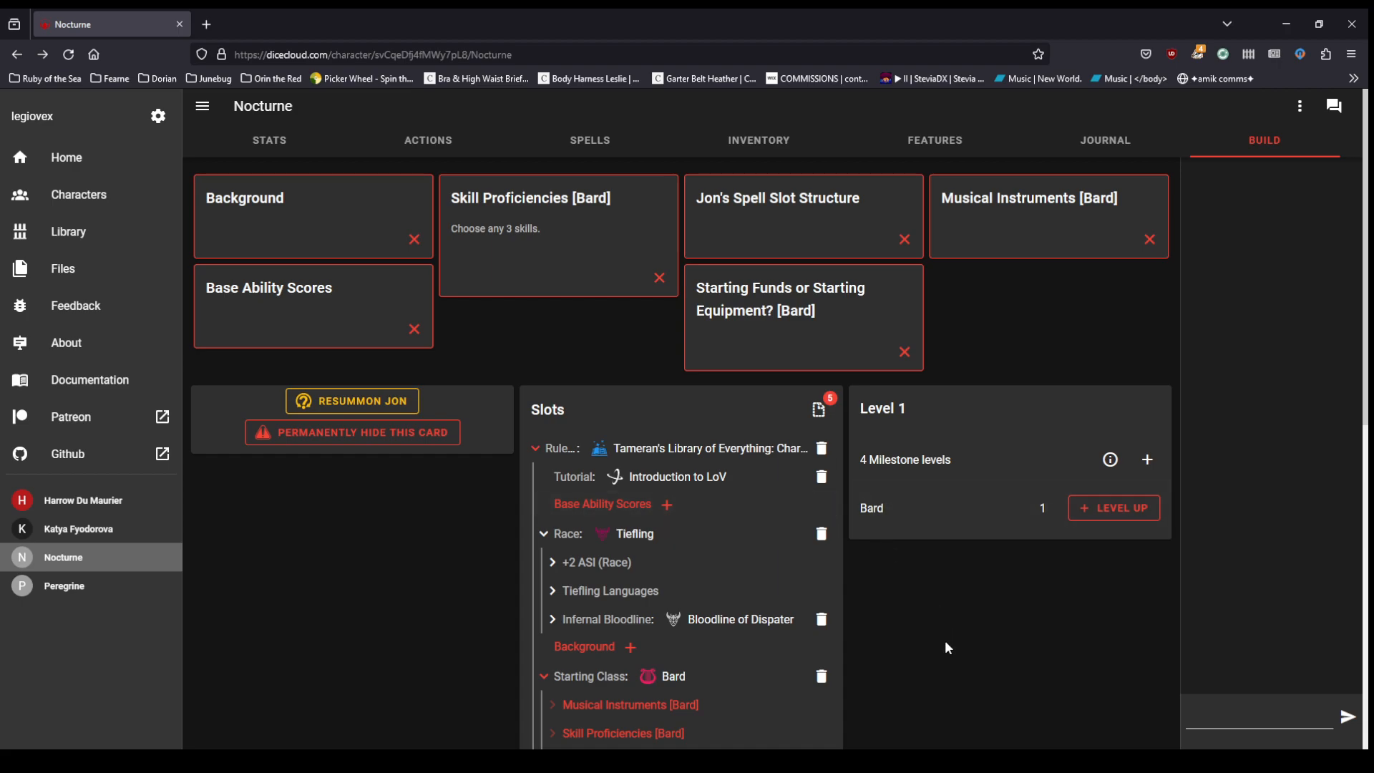
Step: Expand the Infernal Bloodline and +2 ASI (Race) entries under Tiefling to check the assigned ability increases
scroll(956, 618, "down", 2)
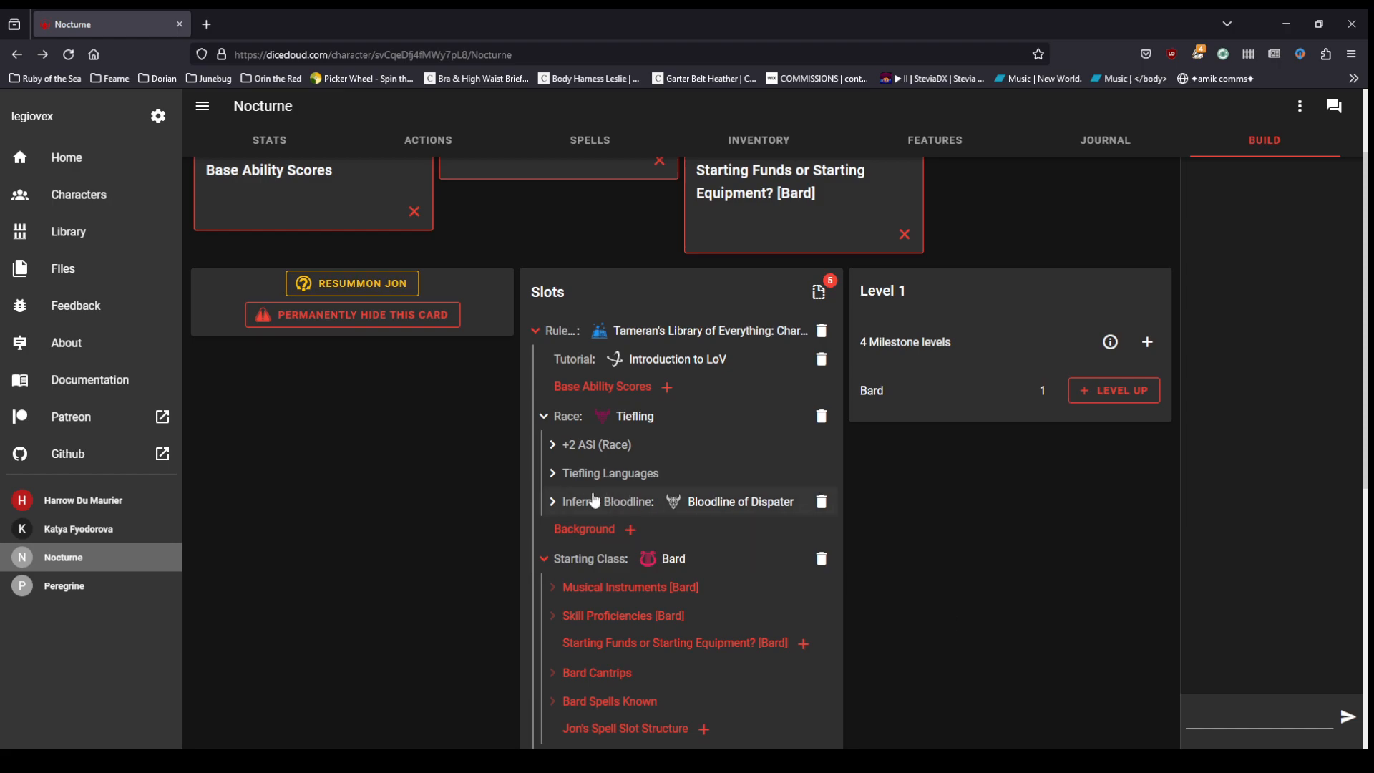
left_click(551, 507)
left_click(553, 447)
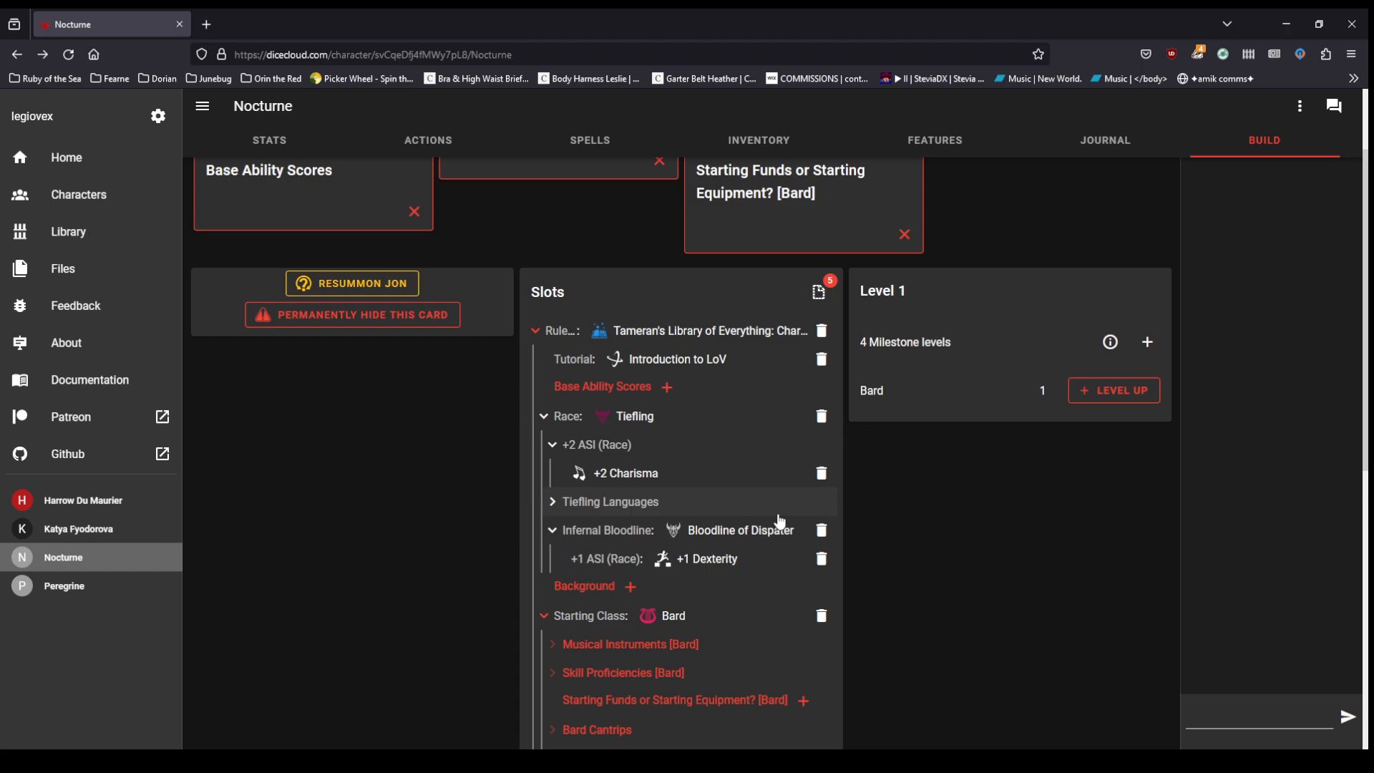
Step: Examine the Legacy of Dis spell list in Bloodline of Dispater, including the 3rd and 5th level Tiefling spells
left_click(703, 531)
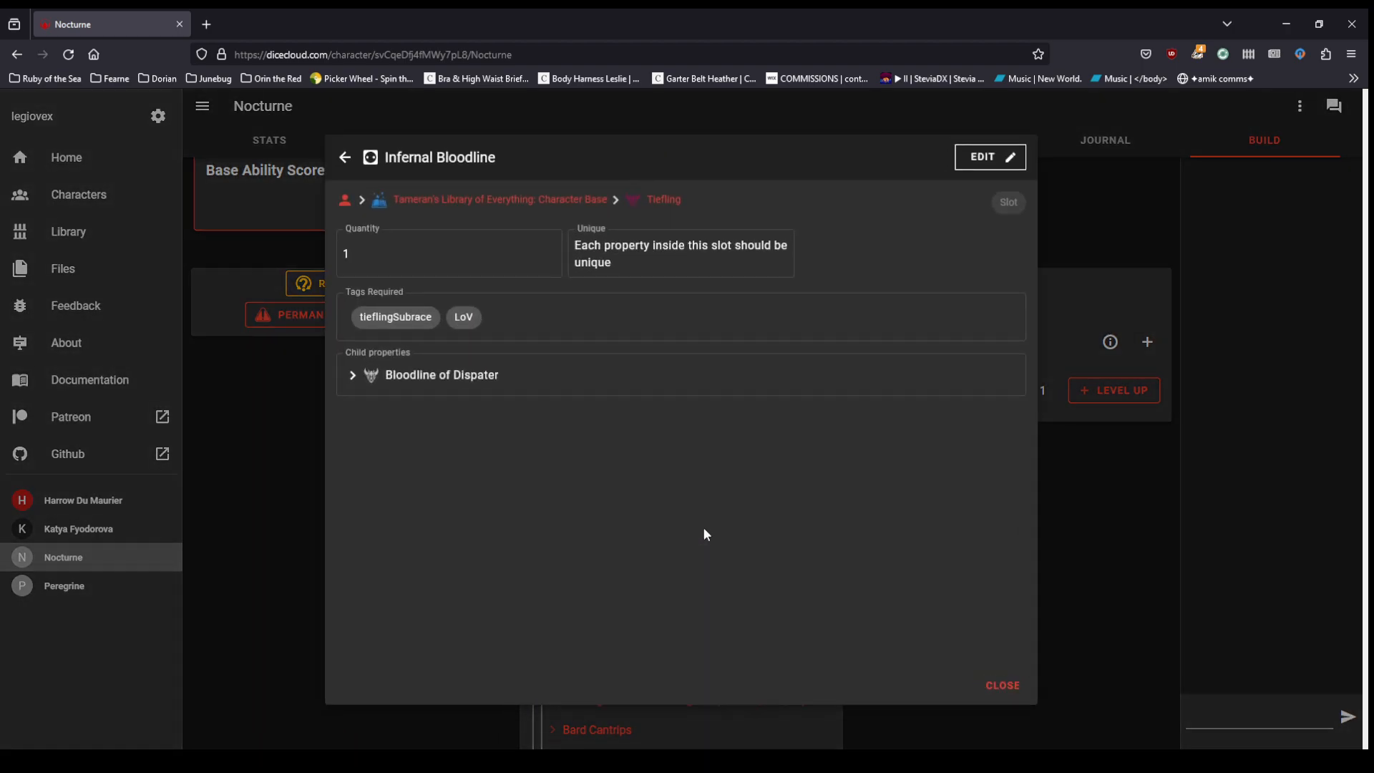
left_click(352, 375)
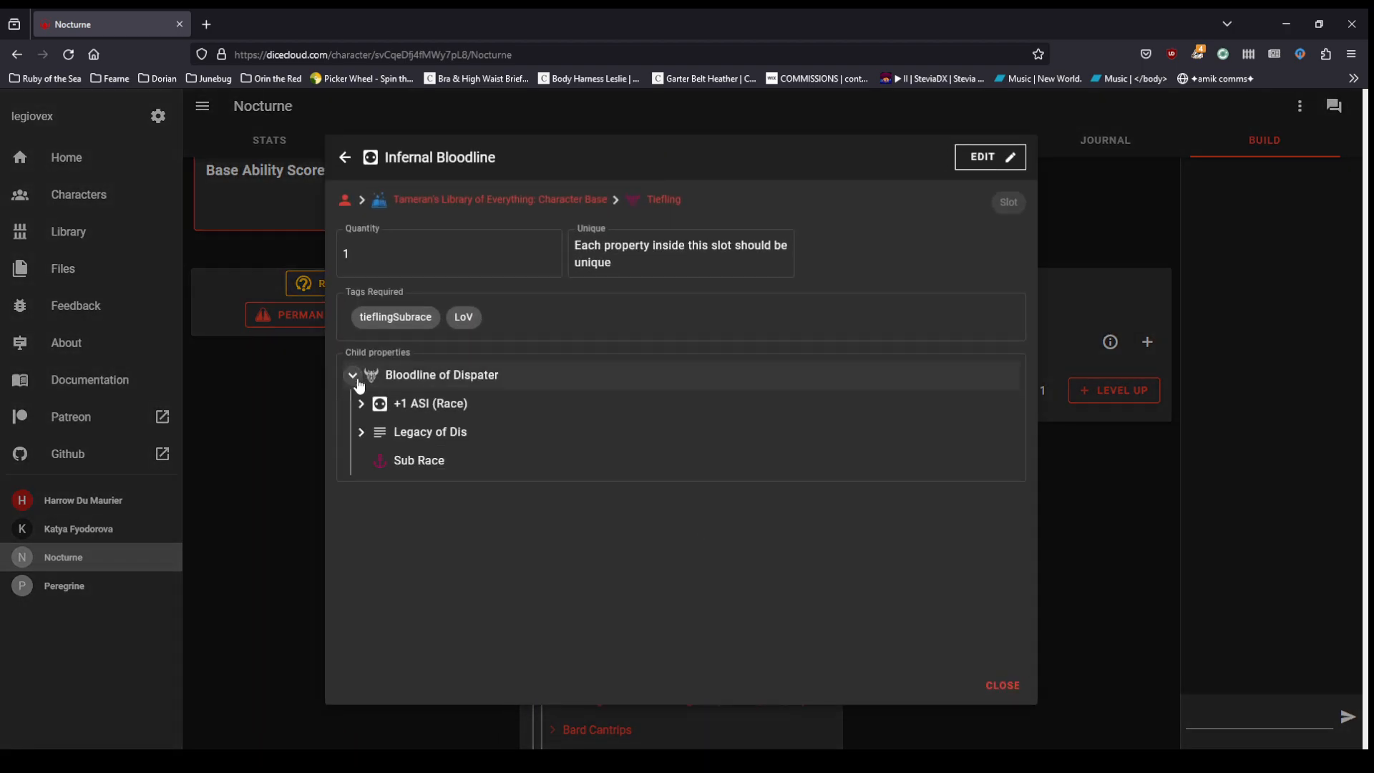
left_click(365, 434)
left_click(371, 461)
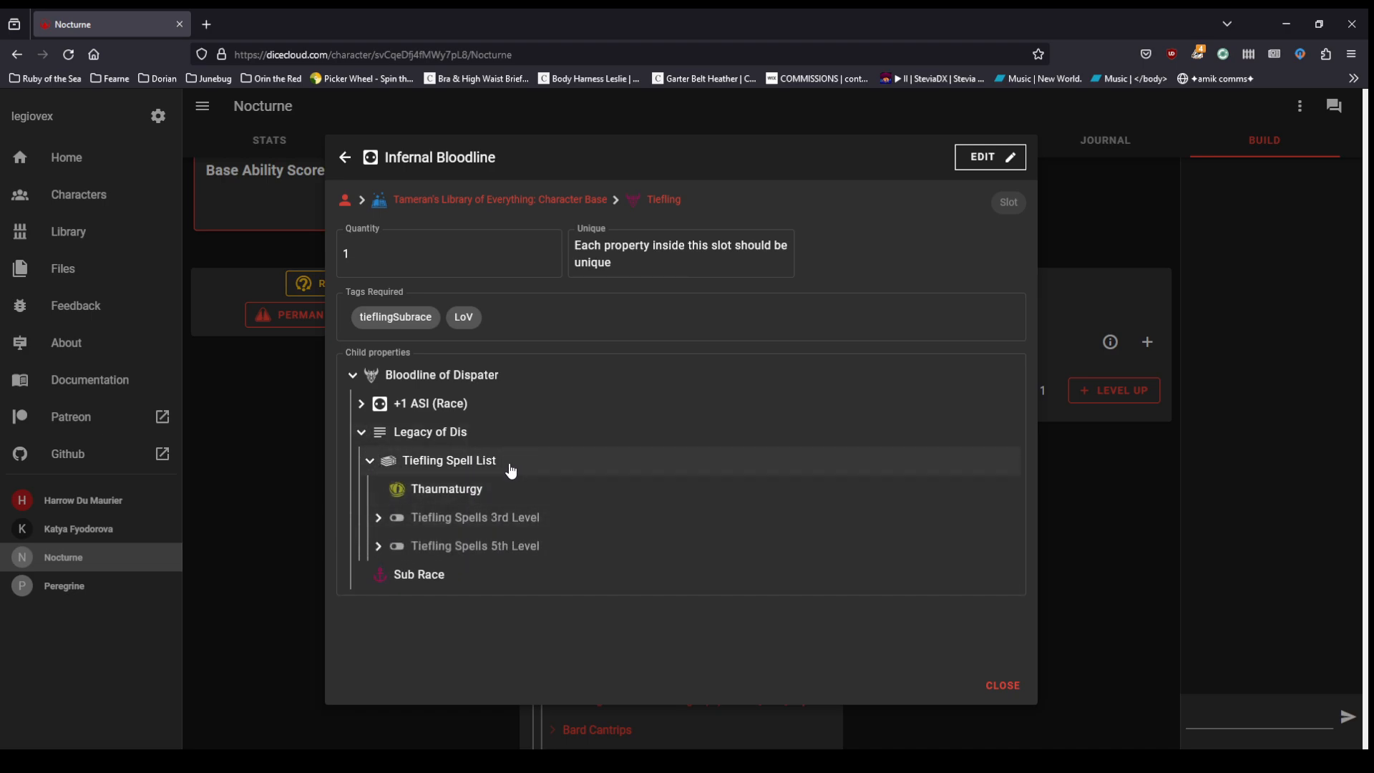
left_click(378, 518)
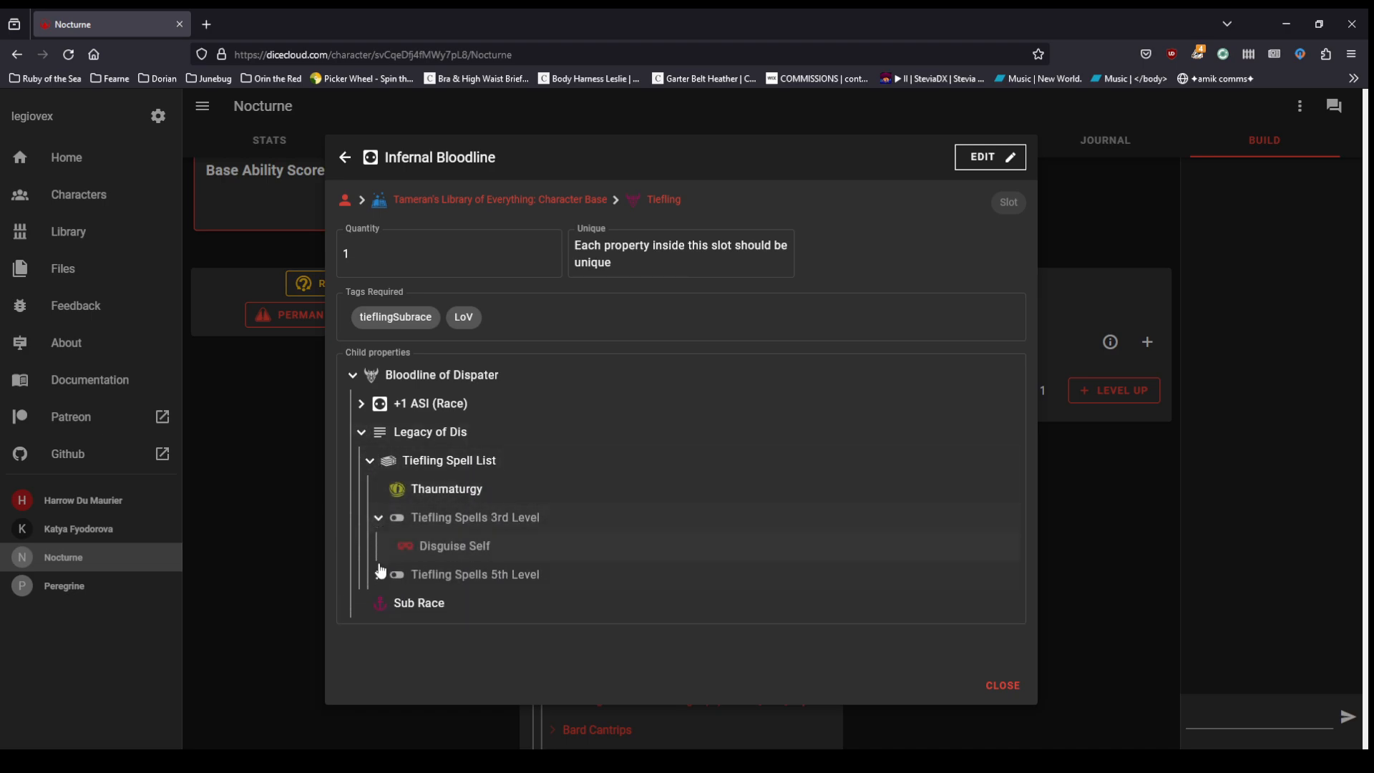
left_click(378, 576)
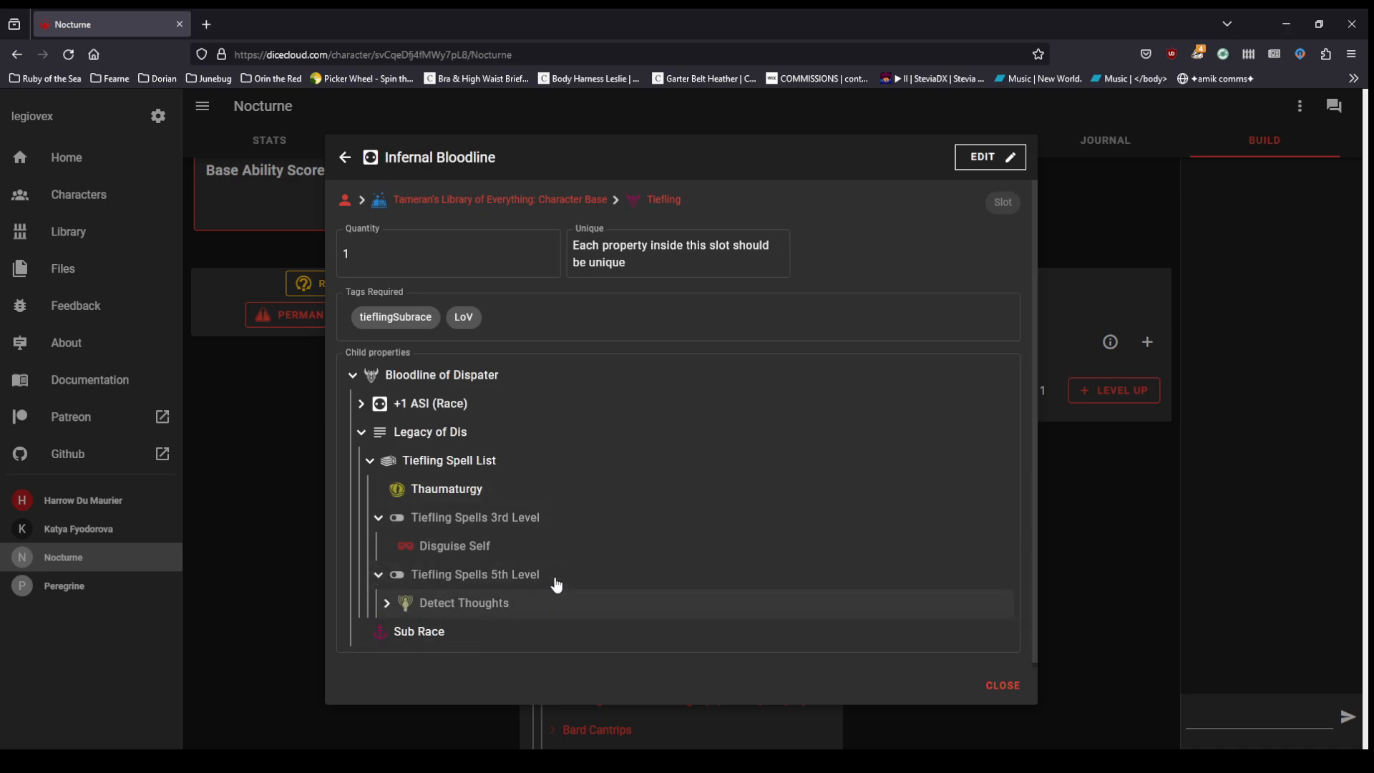
left_click(349, 161)
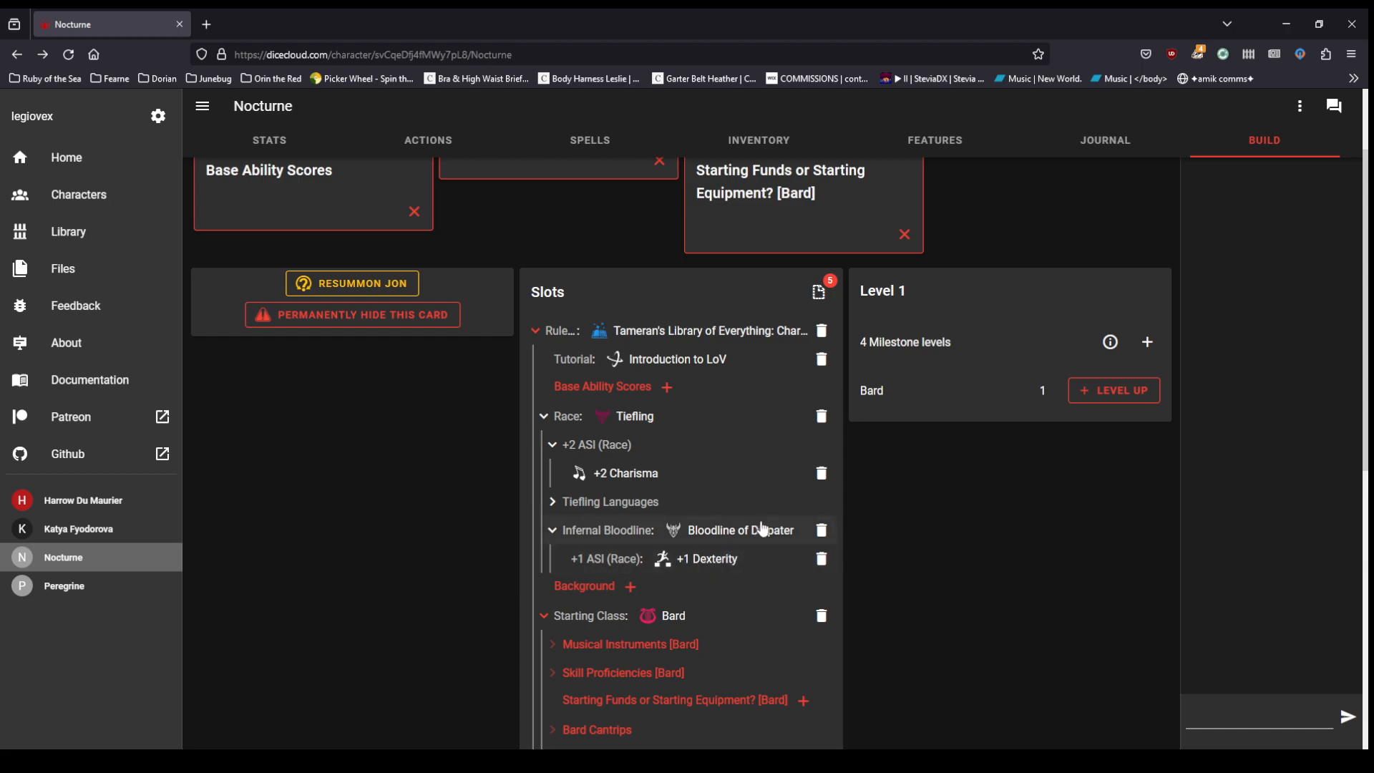
Step: Delete the default +2 Charisma and +1 Dexterity increases from the Tiefling's race and bloodline
left_click(823, 475)
scroll(650, 428, "down", 1)
scroll(652, 433, "down", 1)
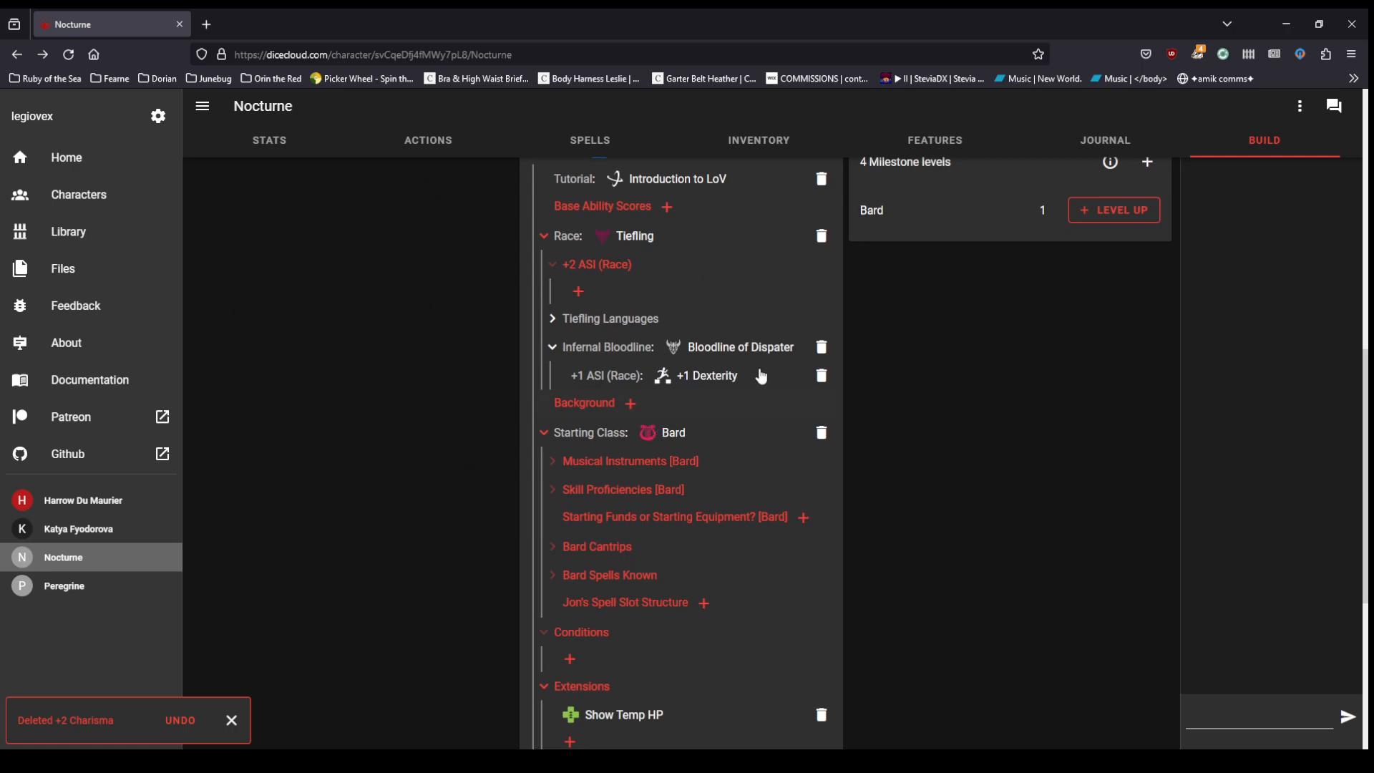
left_click(823, 381)
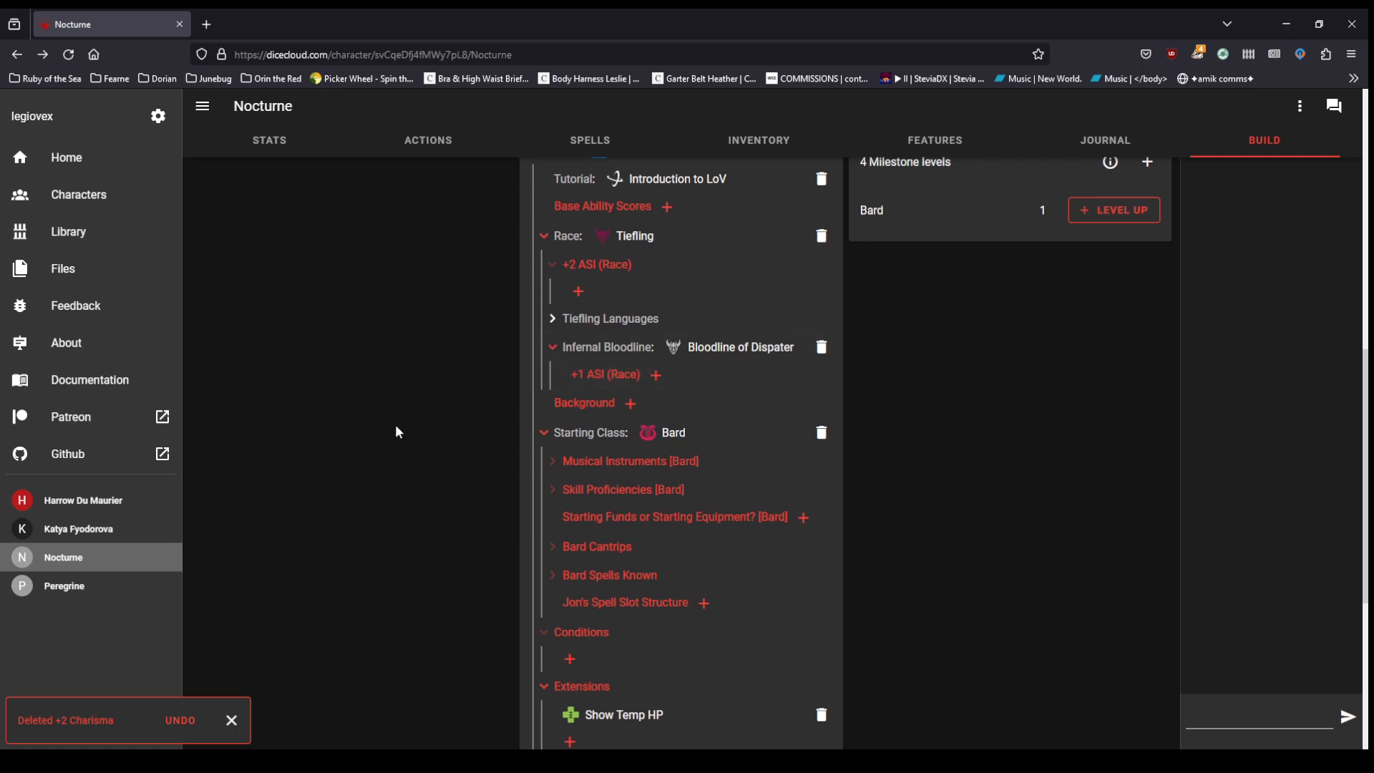
Step: Fill the +2 ASI (Race) slot with +2 Strength and the +1 ASI (Race) slot with +1 Constitution
scroll(396, 428, "up", 5)
scroll(399, 433, "up", 2)
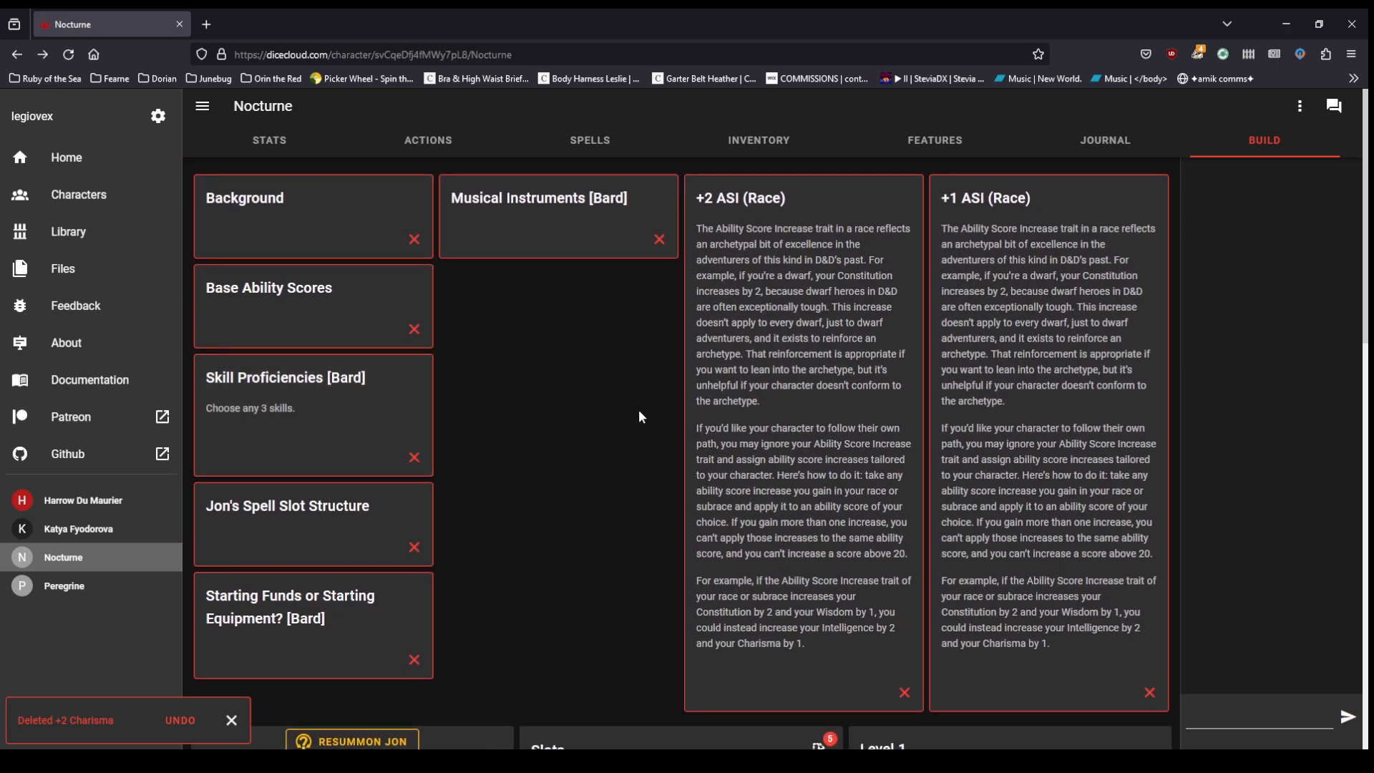
left_click(853, 340)
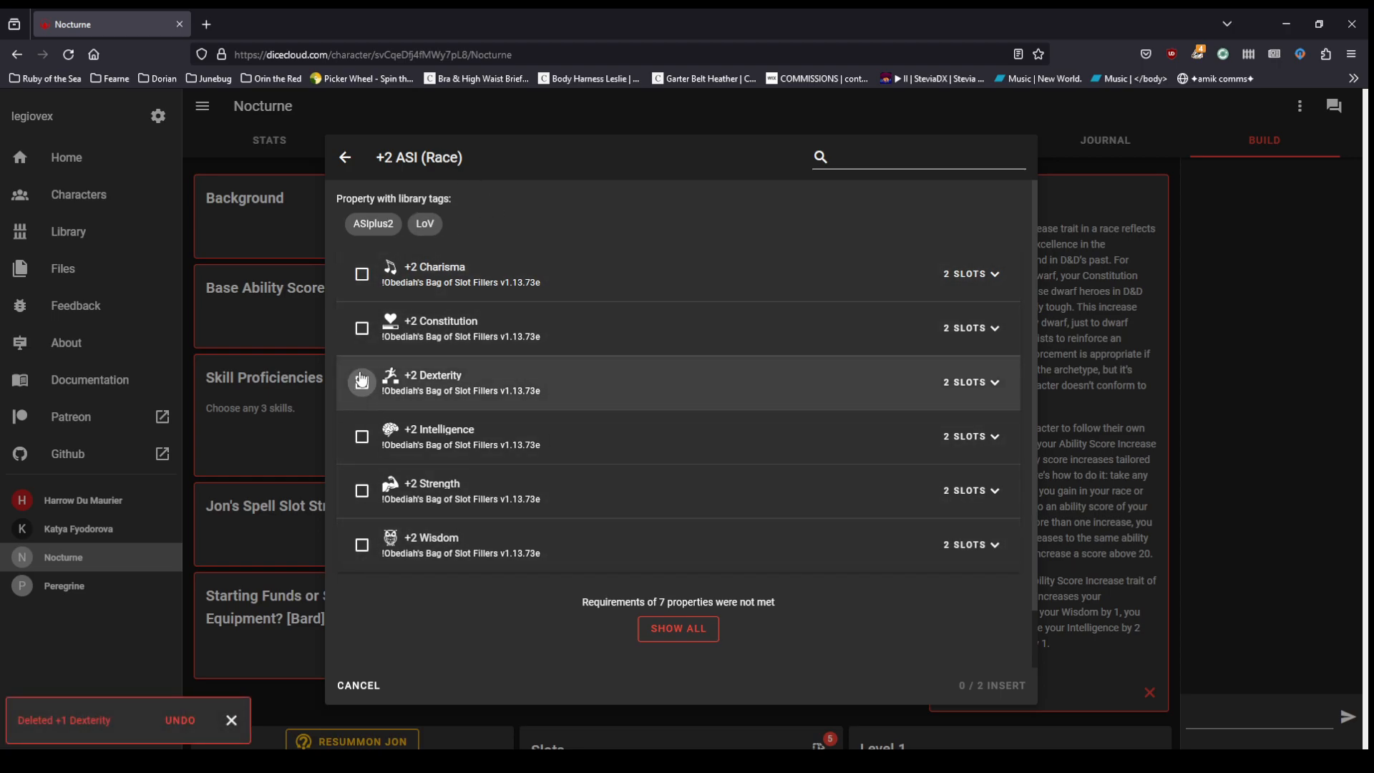
left_click(362, 491)
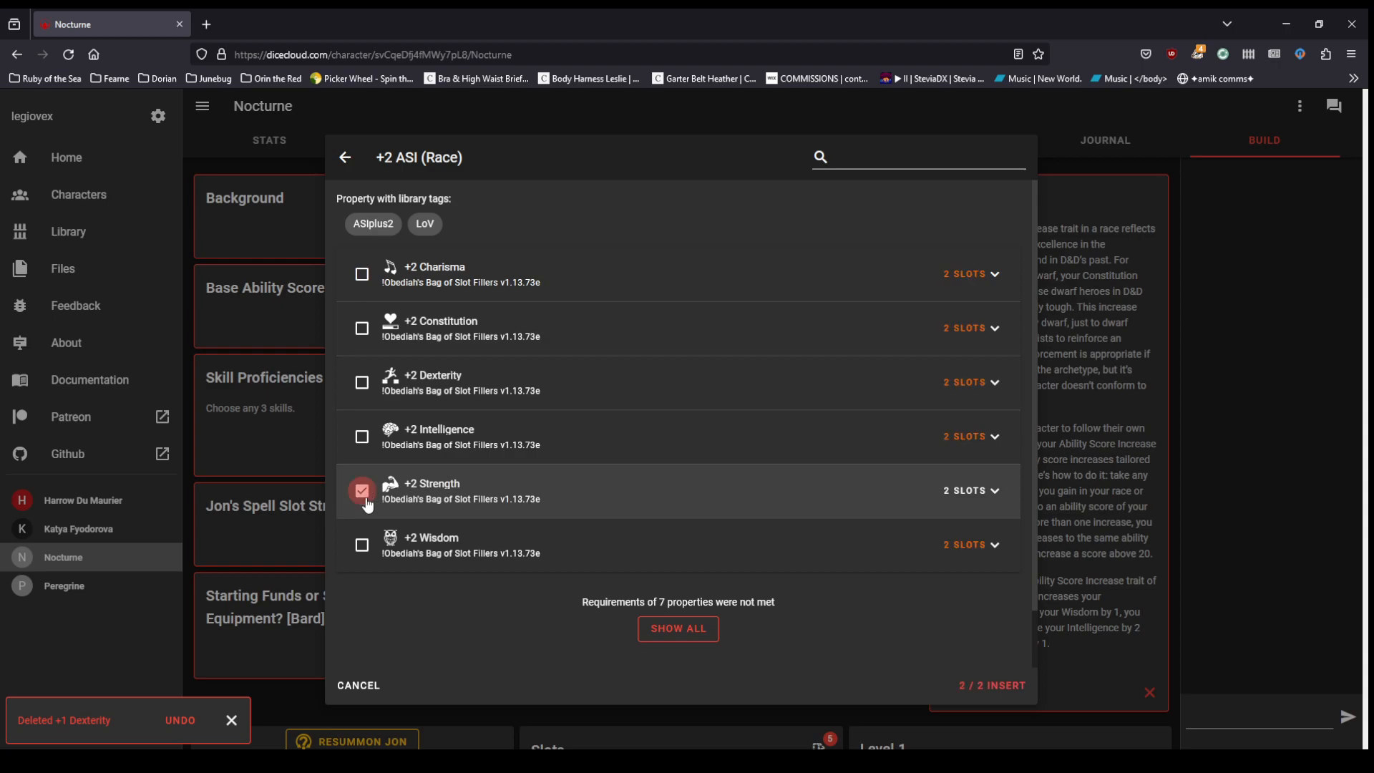
left_click(992, 686)
left_click(747, 281)
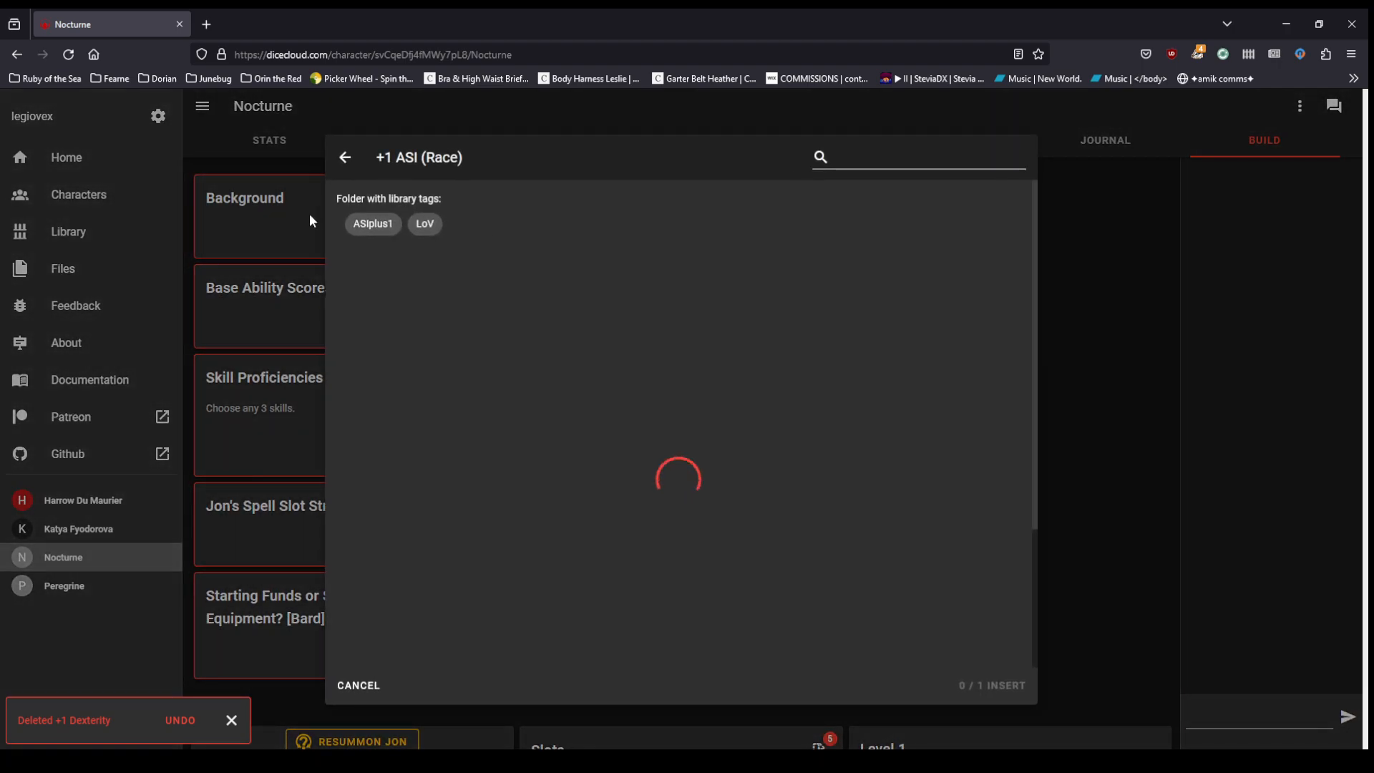
left_click(362, 328)
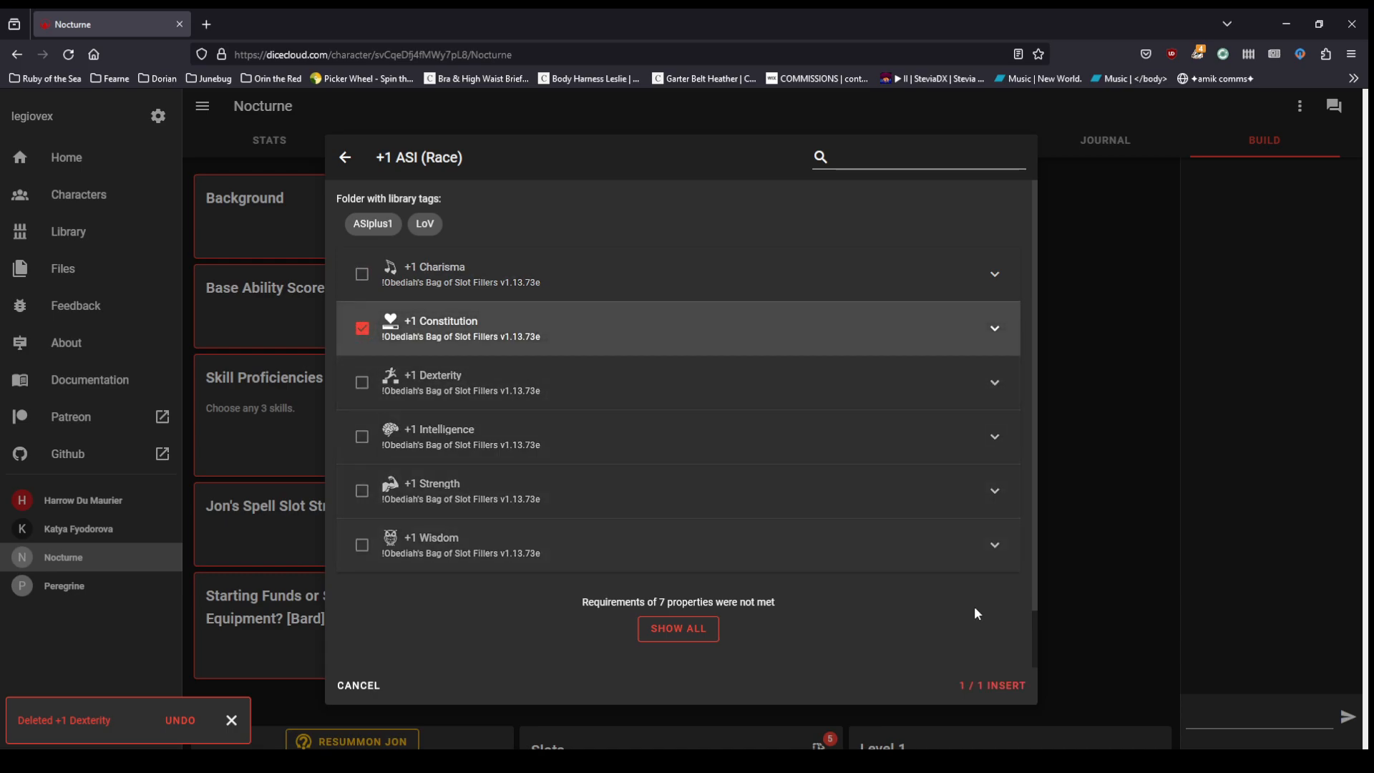
left_click(979, 702)
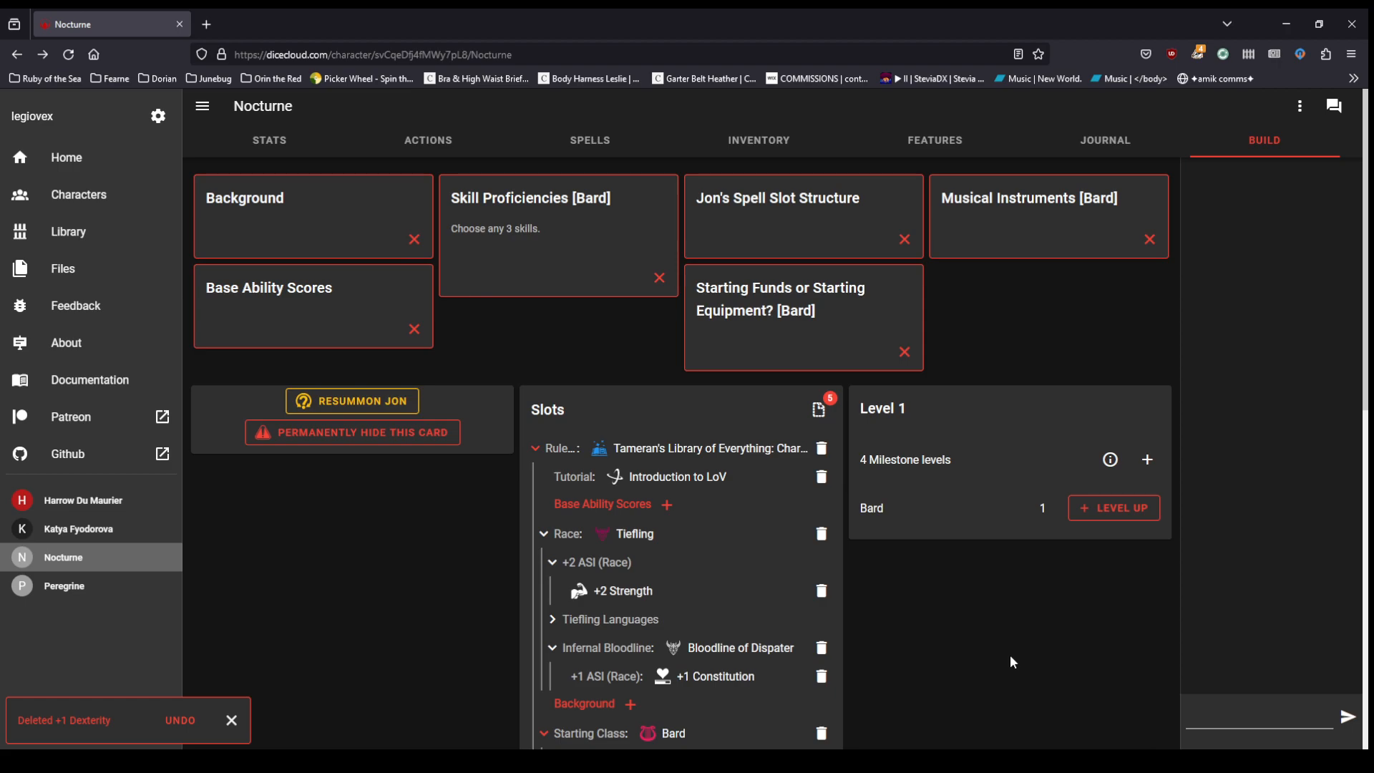
Step: Delete the +2 Strength increase from the Tiefling race and the +1 Constitution increase from Bloodline of Dispater
scroll(1010, 654, "down", 4)
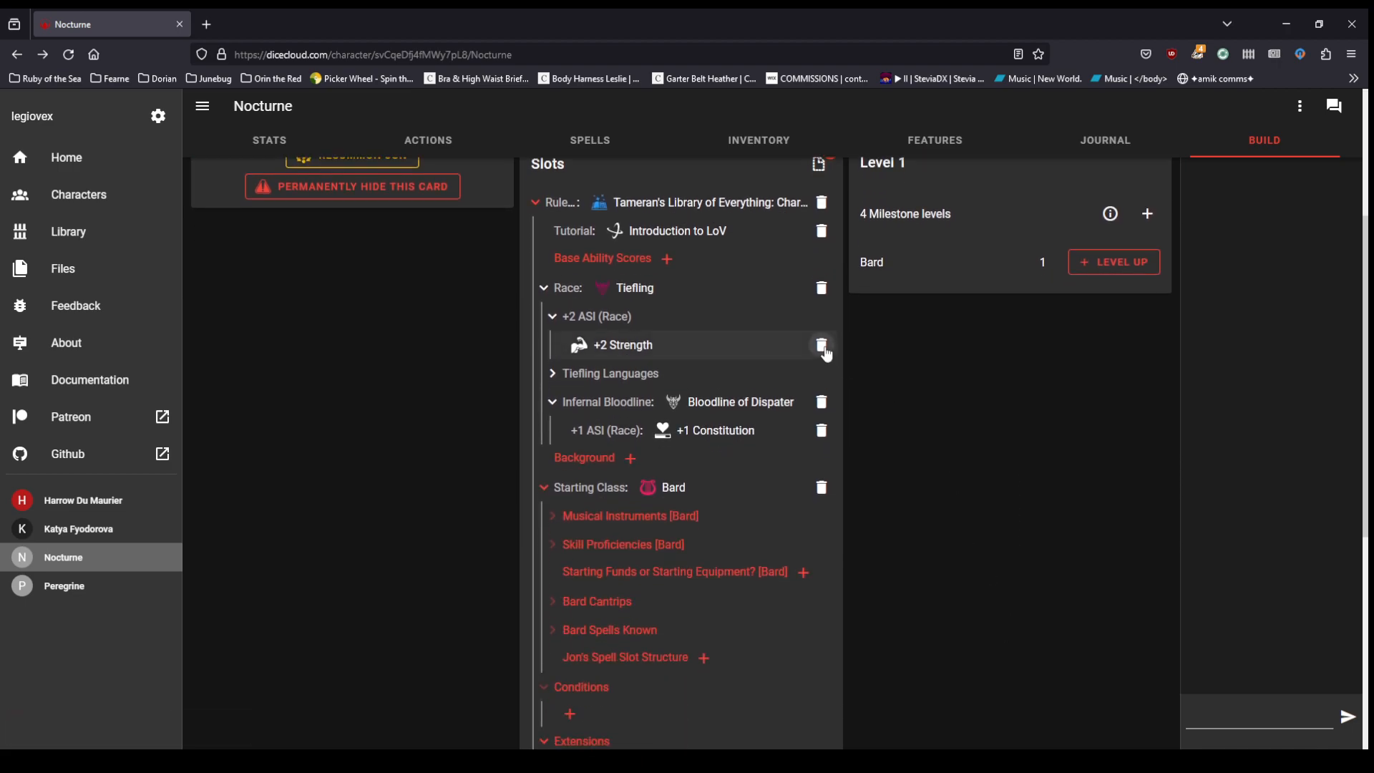
left_click(825, 349)
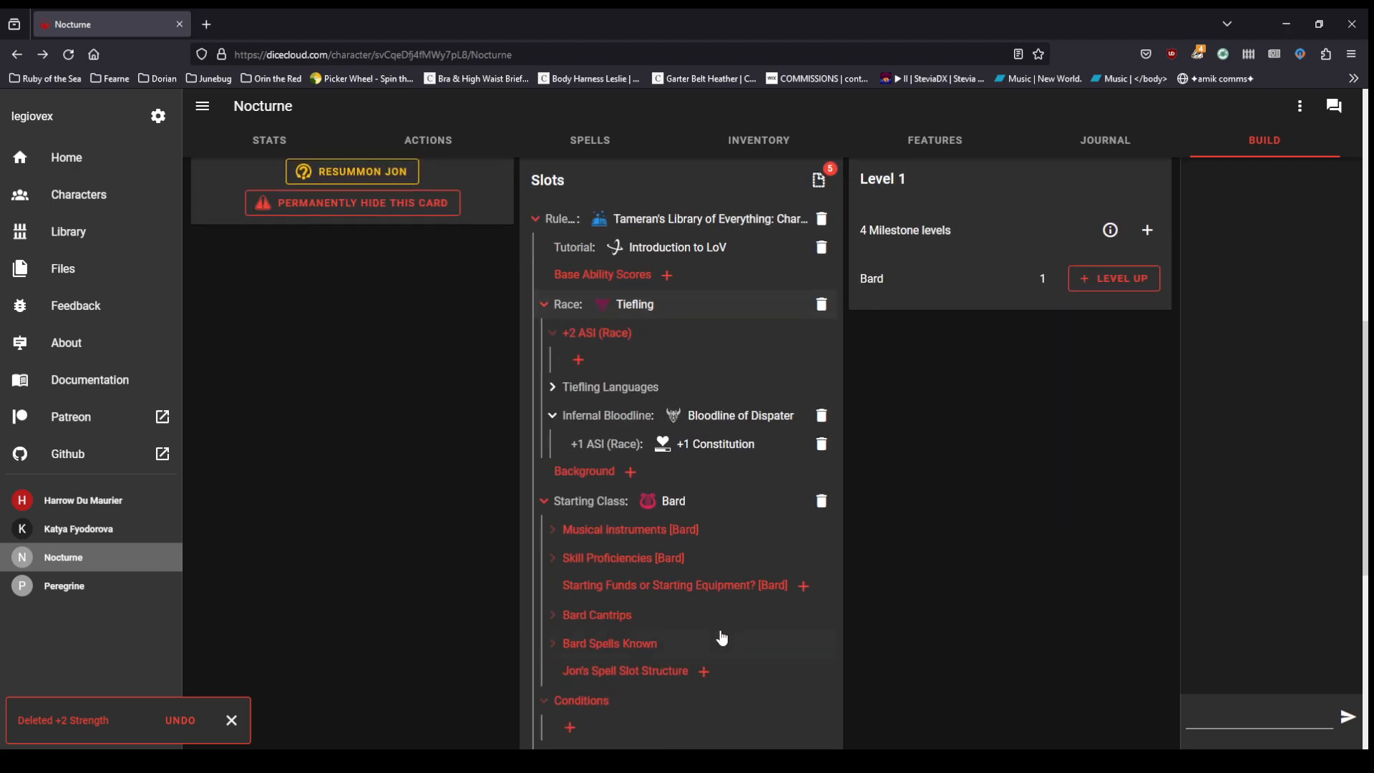
left_click(822, 445)
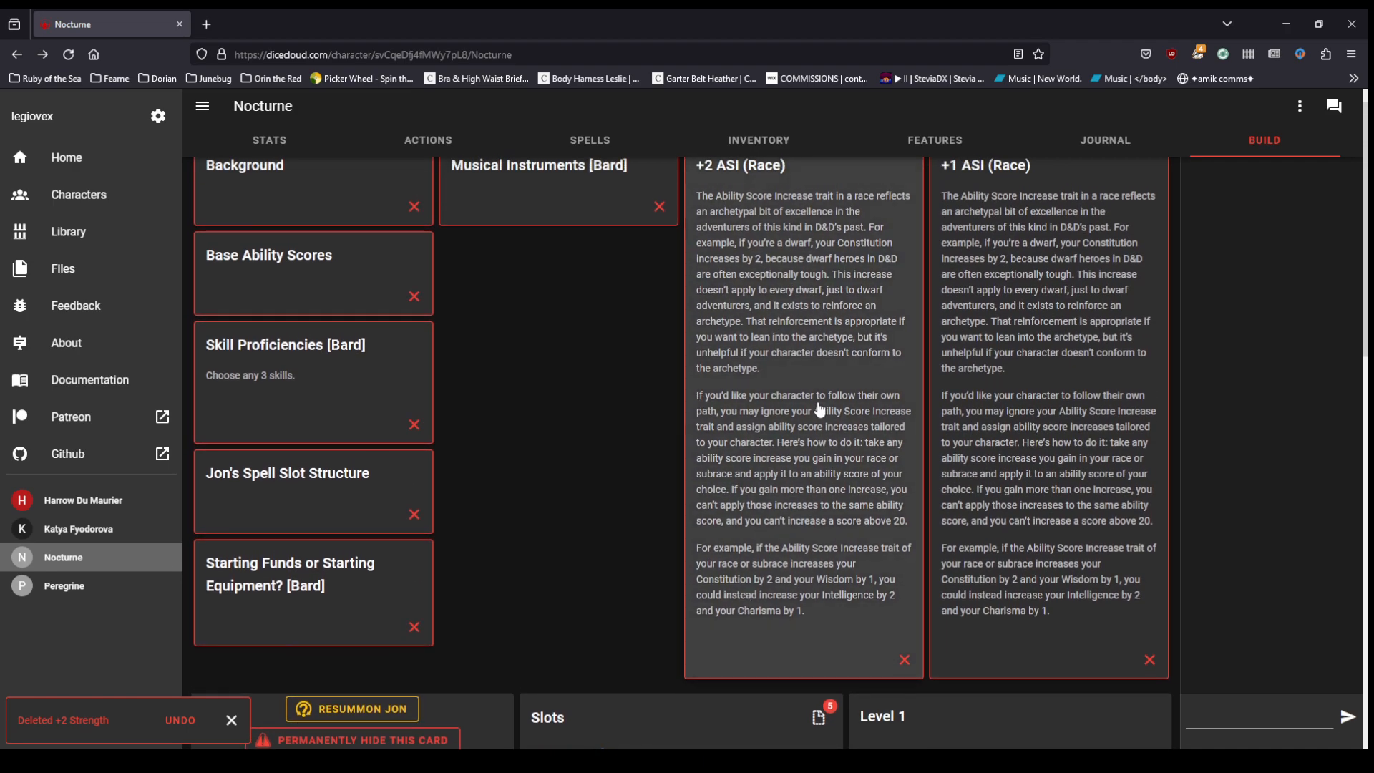
Step: Fill the +2 ASI (Race) slot with +2 Charisma and the +1 ASI (Race) slot with +1 Dexterity
left_click(817, 401)
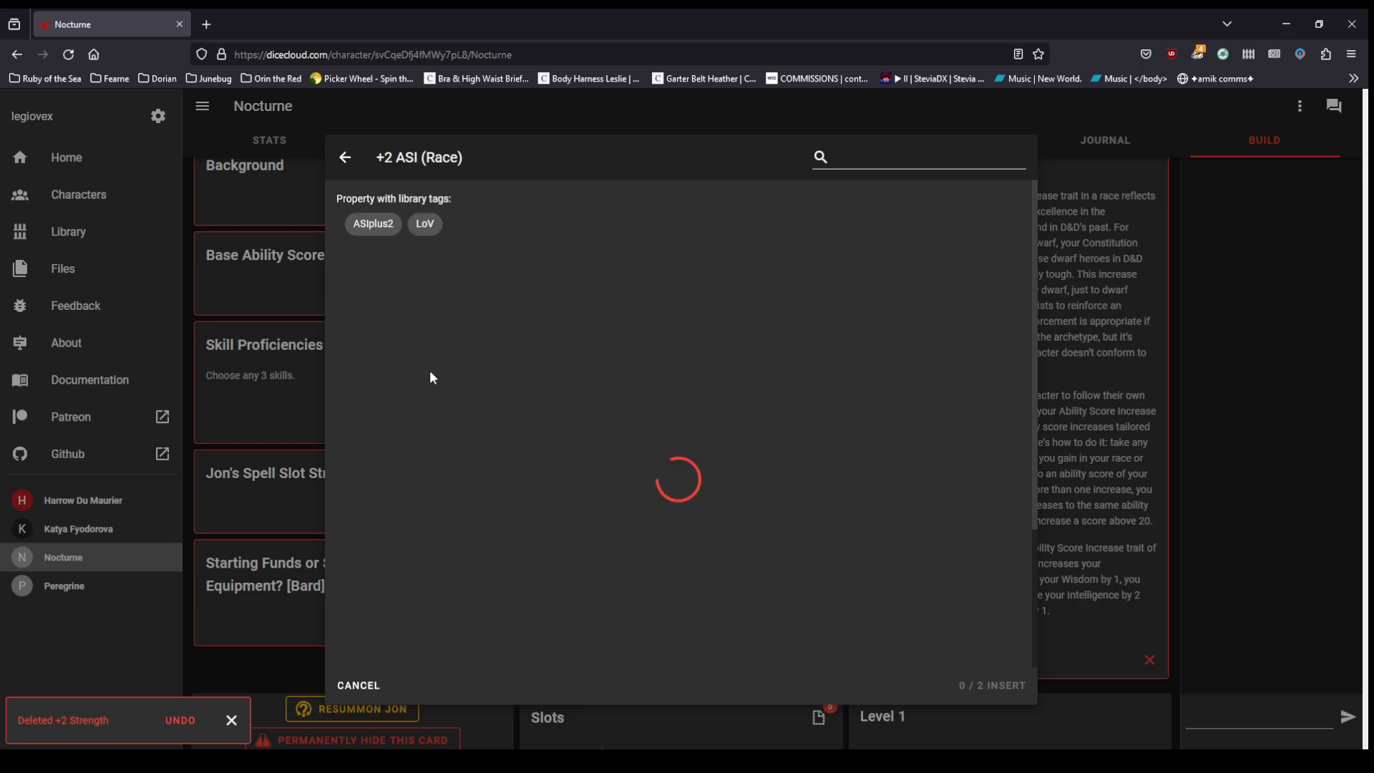
left_click(362, 274)
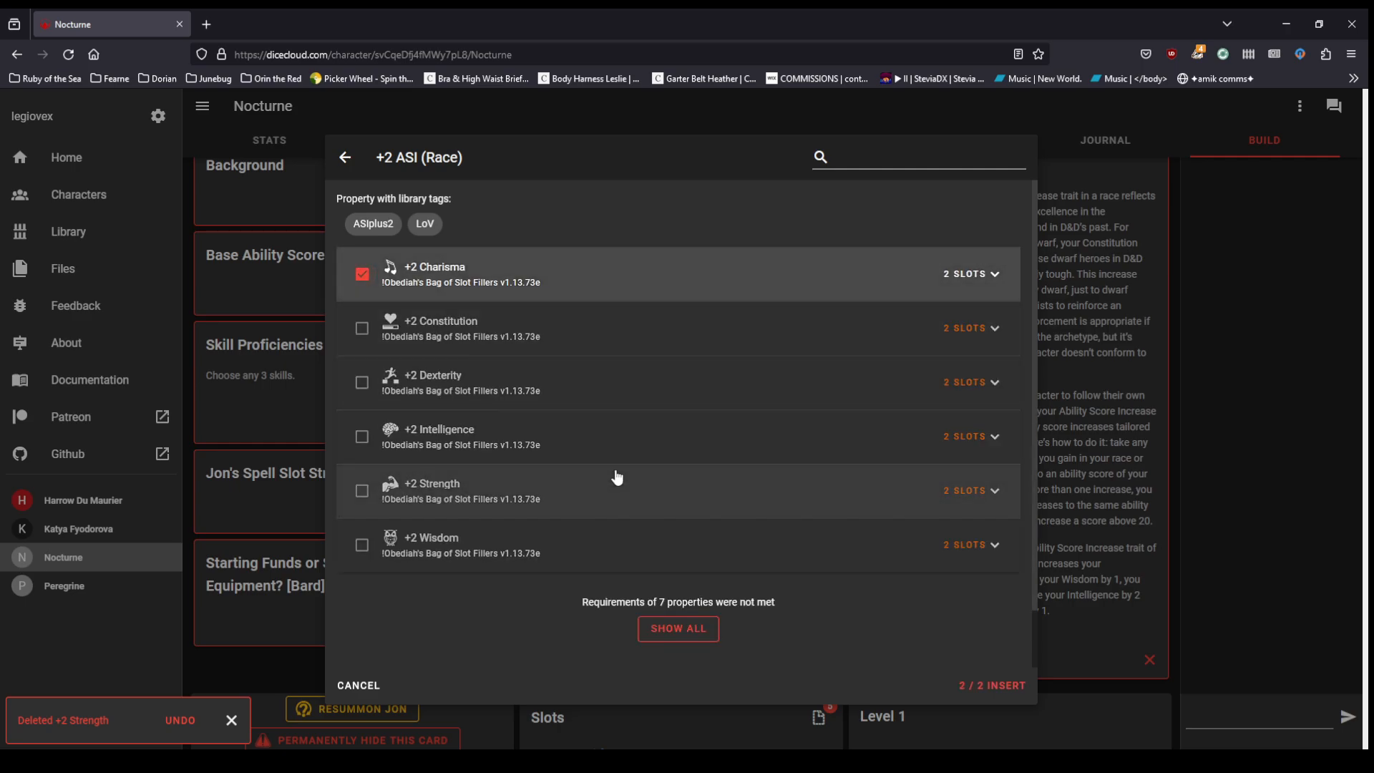
left_click(988, 685)
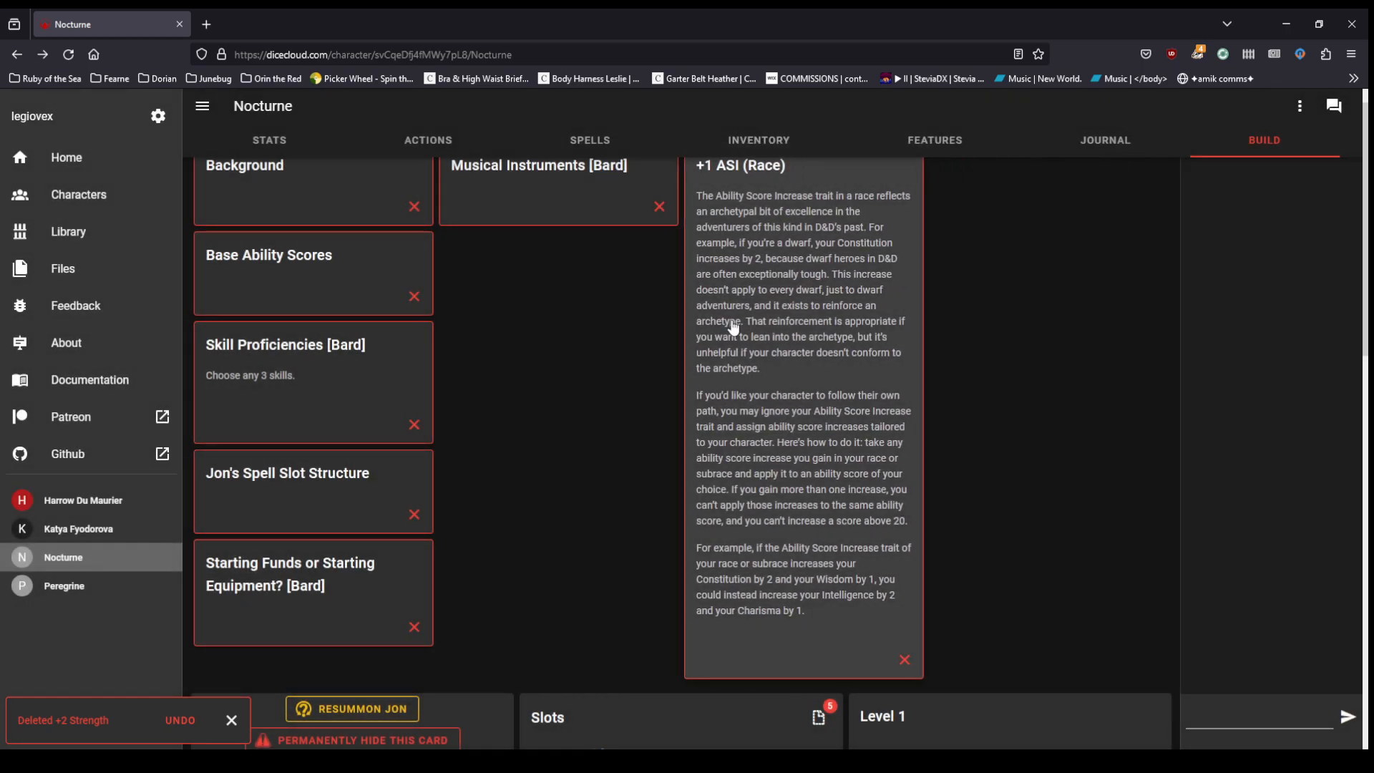
left_click(734, 327)
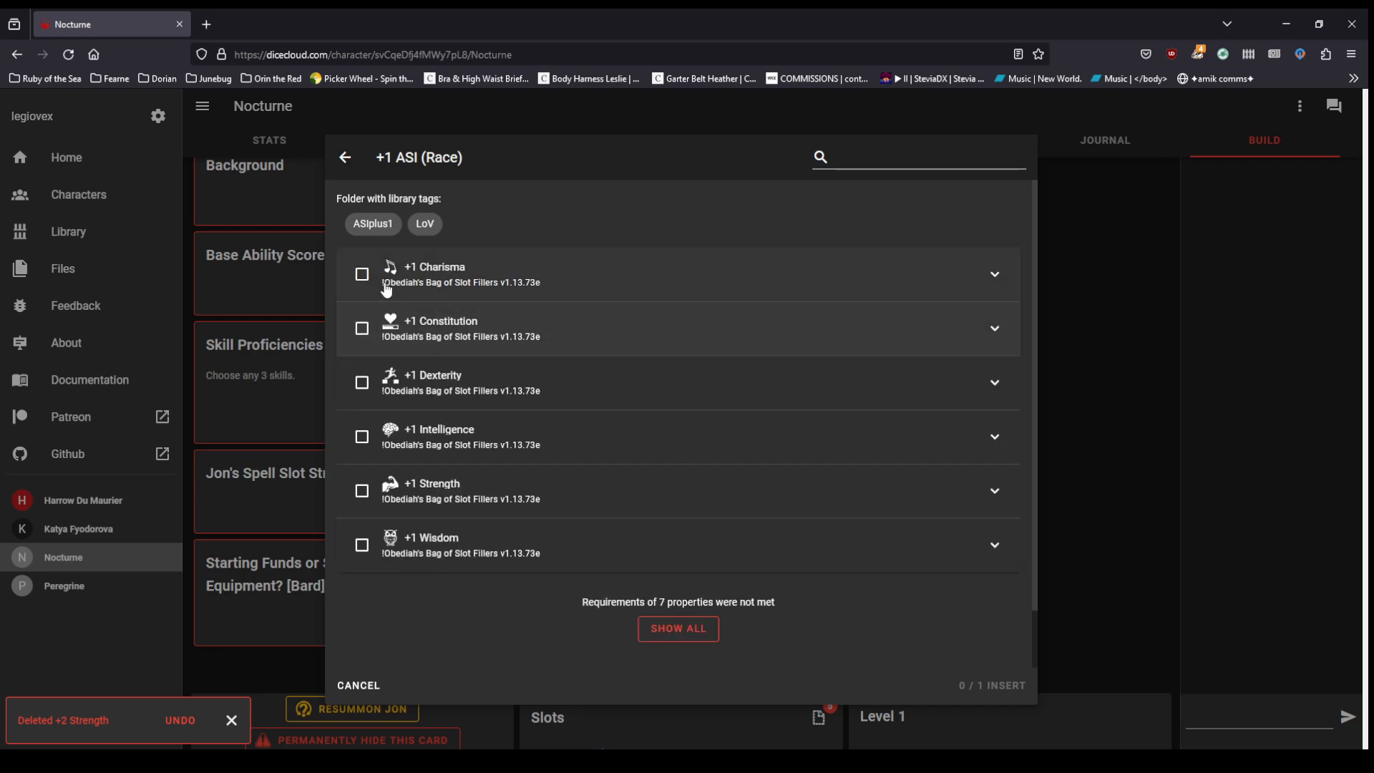
left_click(362, 383)
left_click(991, 685)
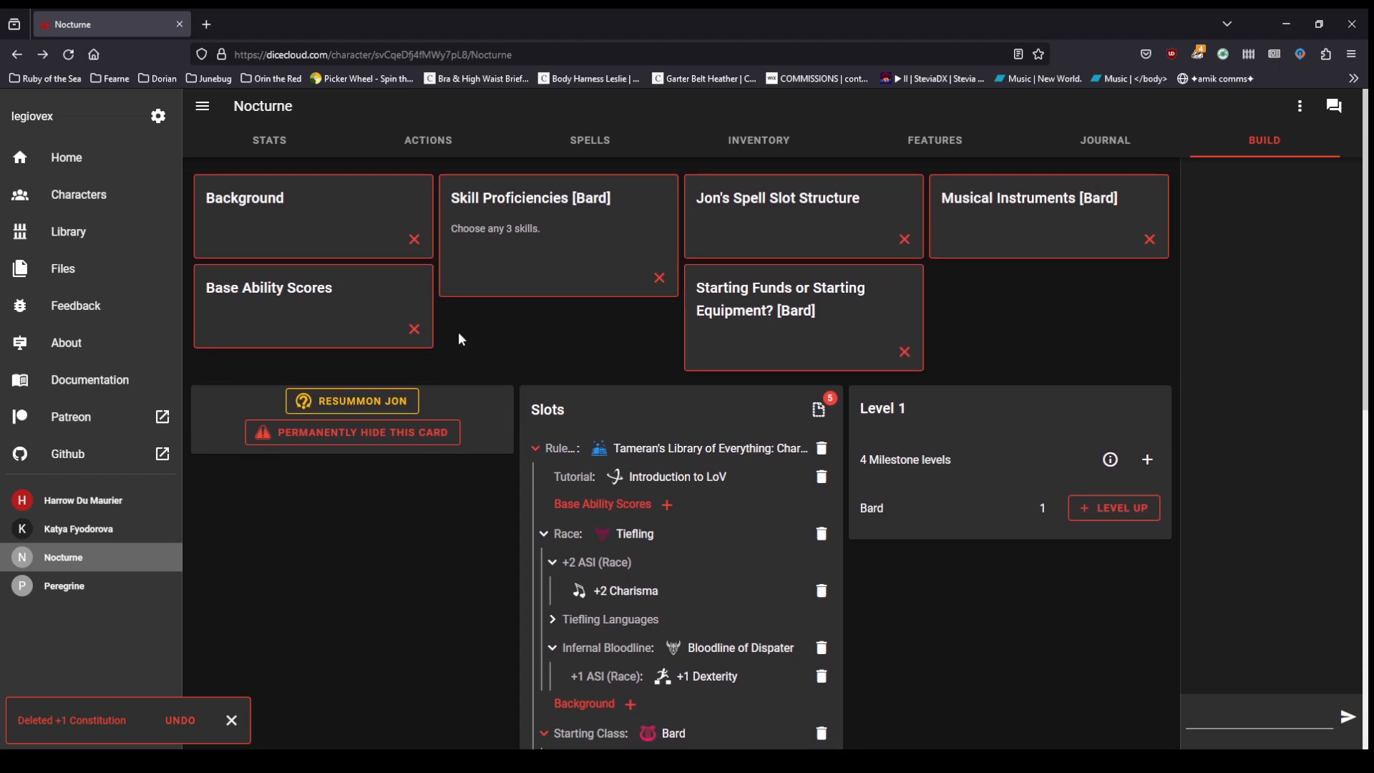
Step: Fill the Background slot with the Faceless background from Tameran's Library of Everything
left_click(348, 209)
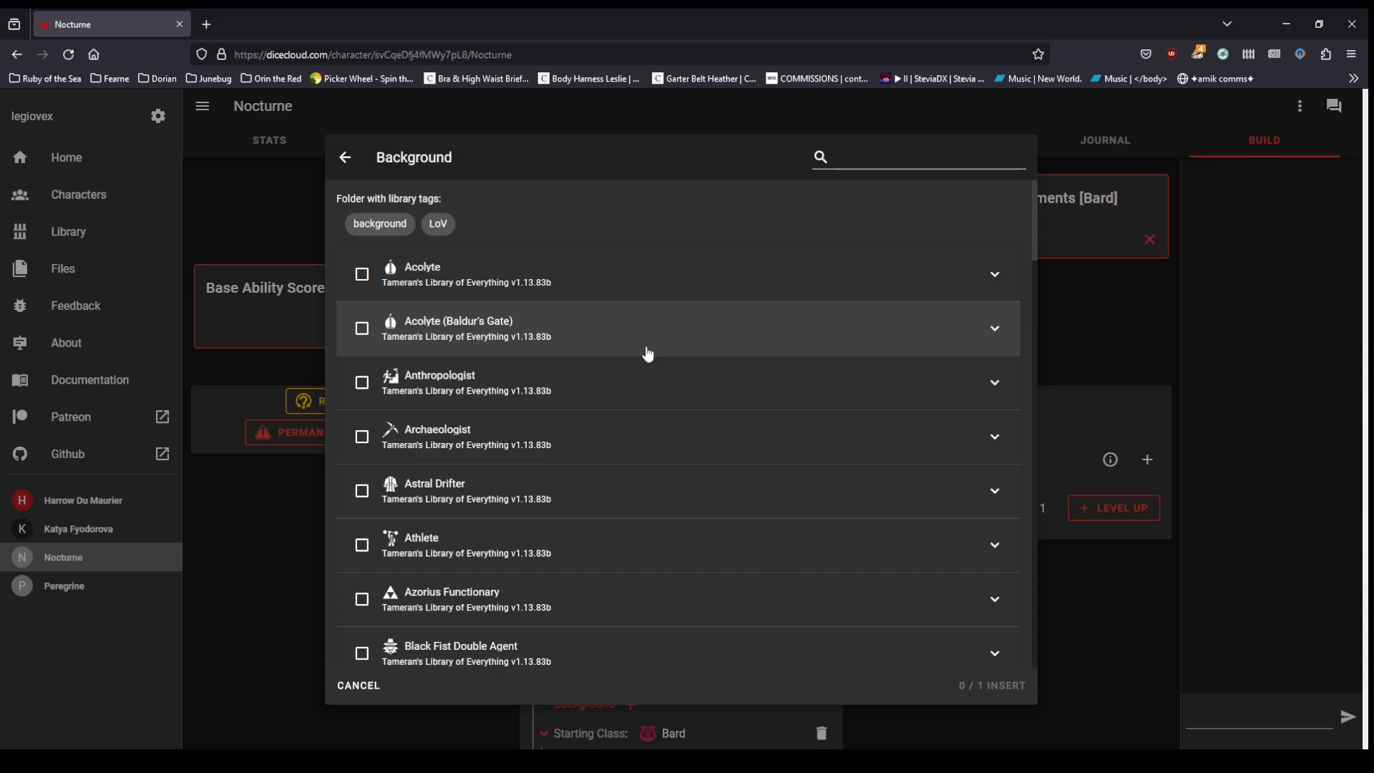
scroll(649, 354, "down", 10)
scroll(649, 354, "down", 10)
scroll(649, 354, "down", 2)
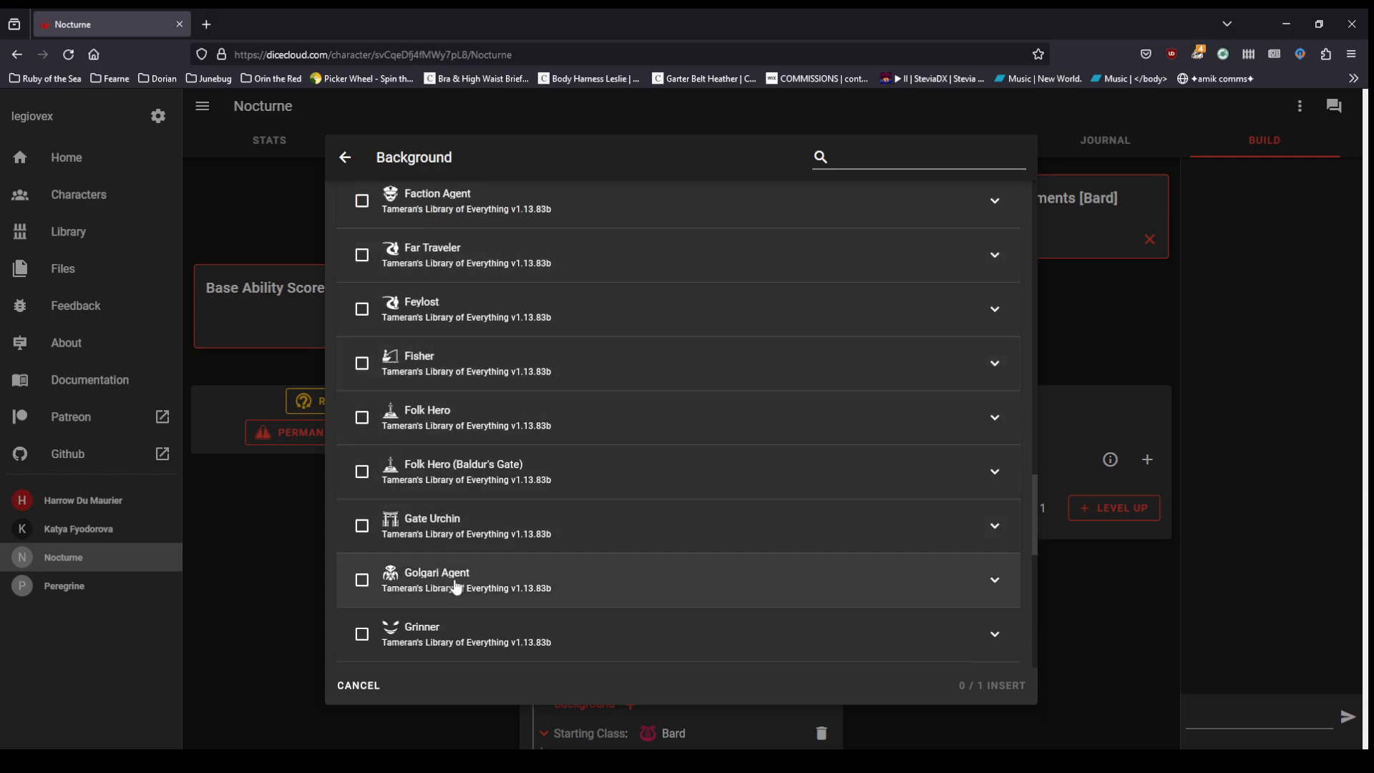
scroll(584, 360, "up", 3)
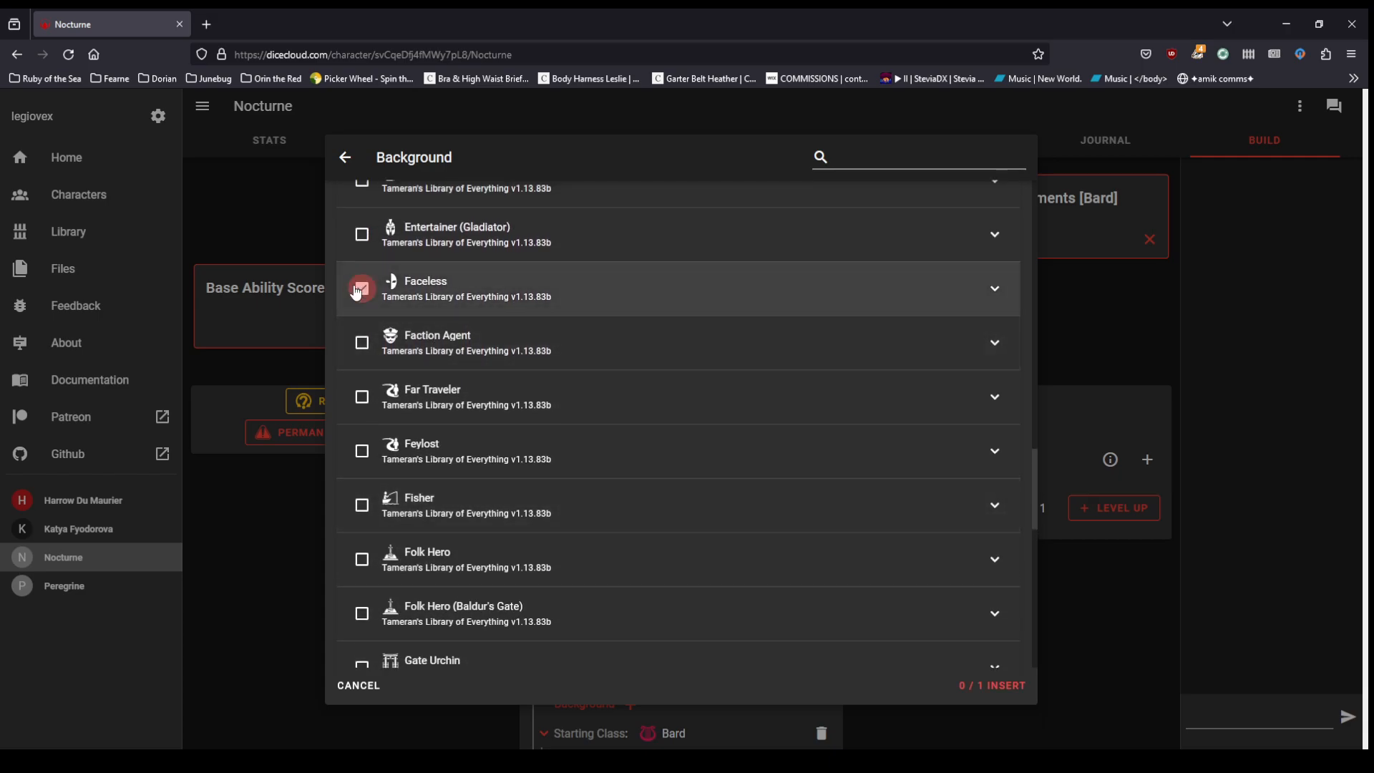
left_click(363, 288)
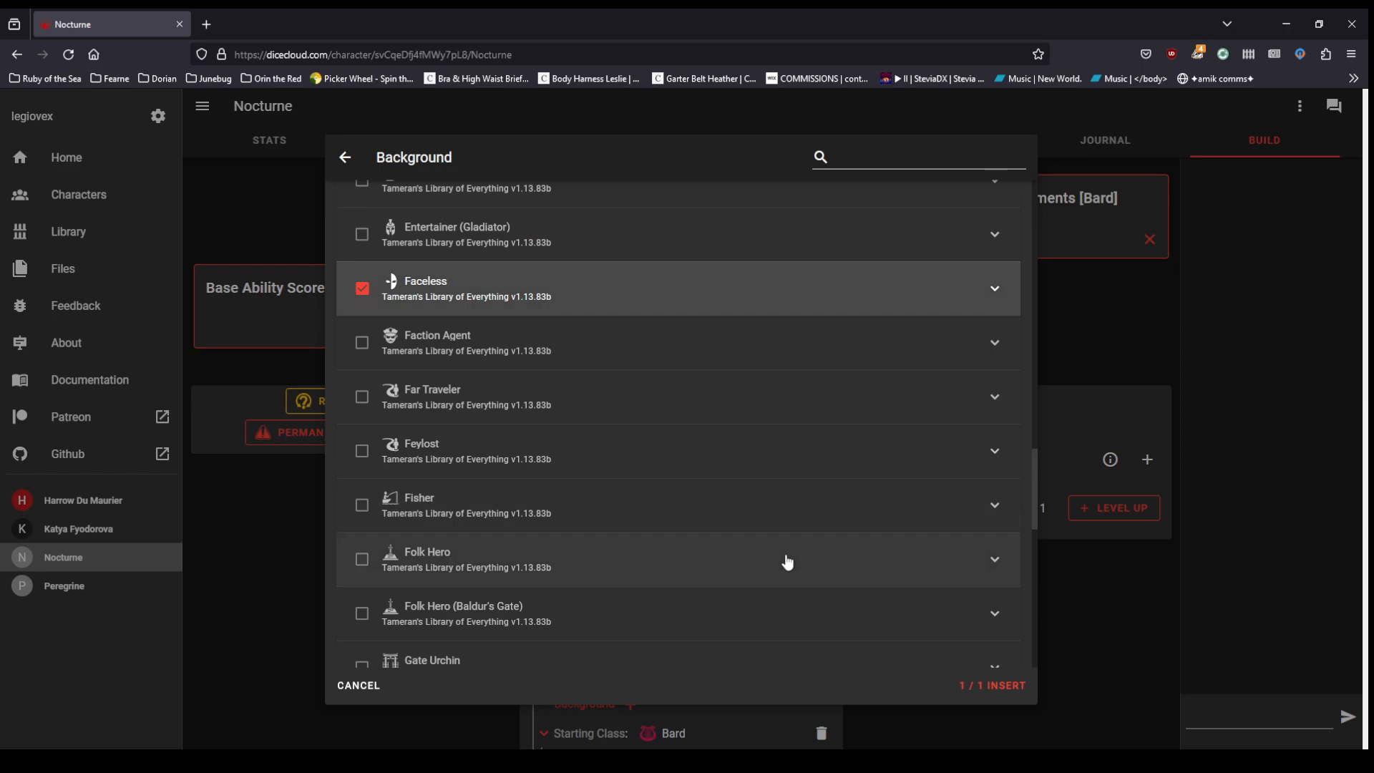
left_click(1019, 687)
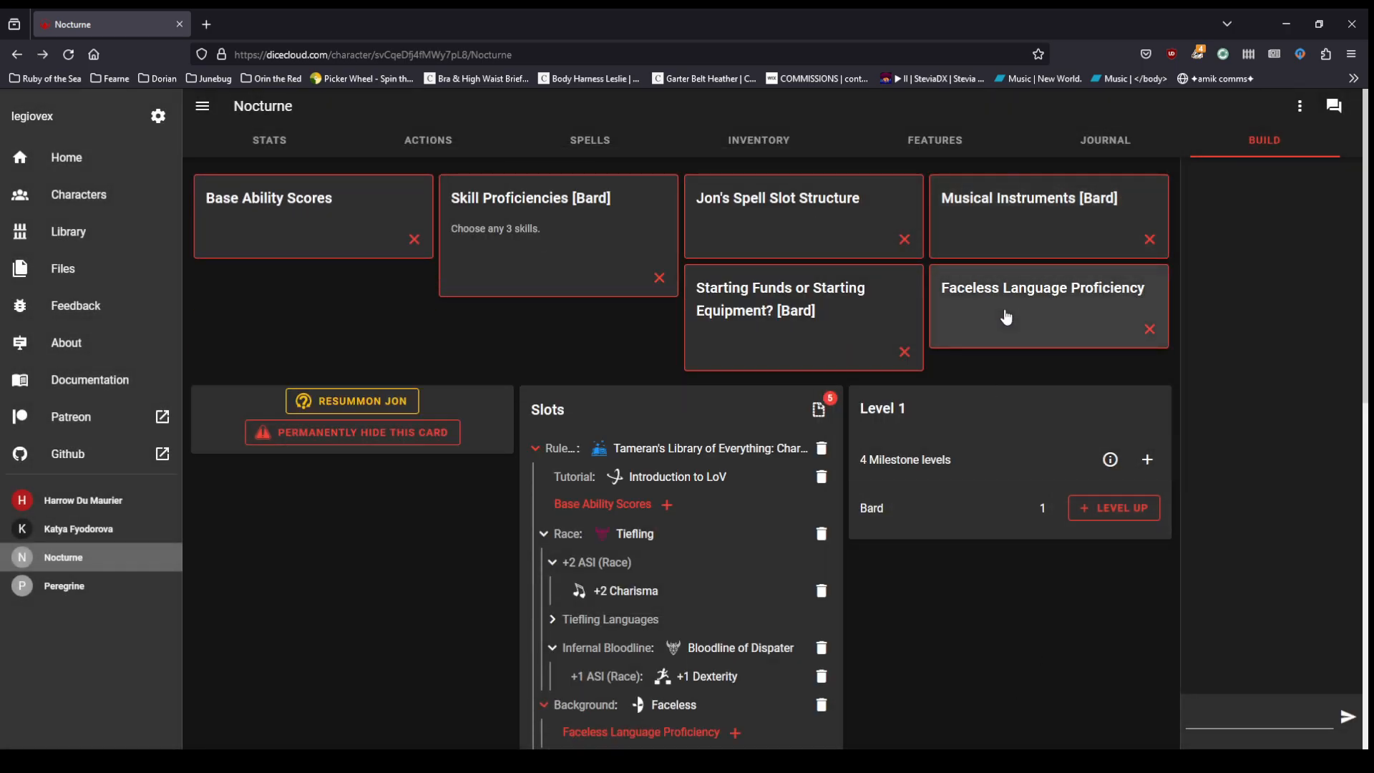
Step: Choose Celestial as the language for the Faceless Language Proficiency slot
left_click(1005, 316)
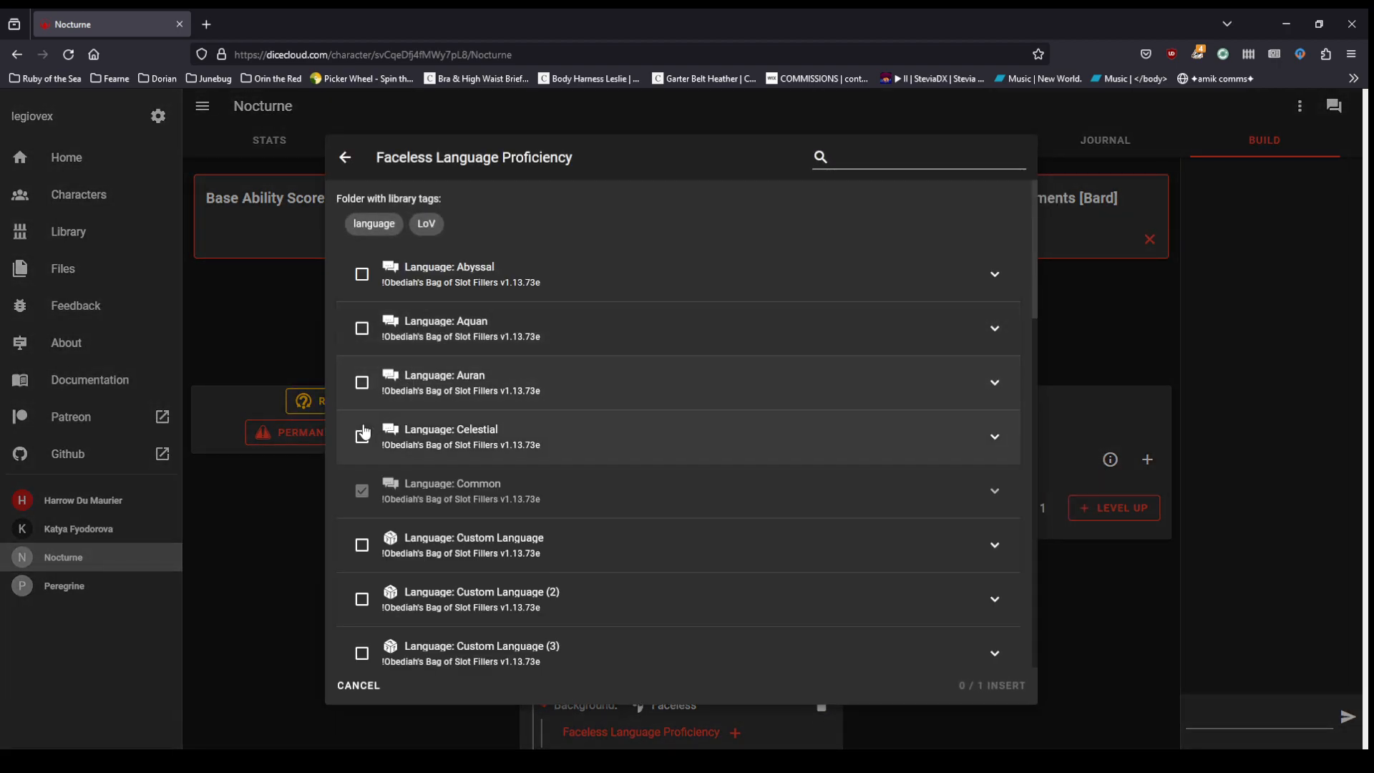
left_click(362, 438)
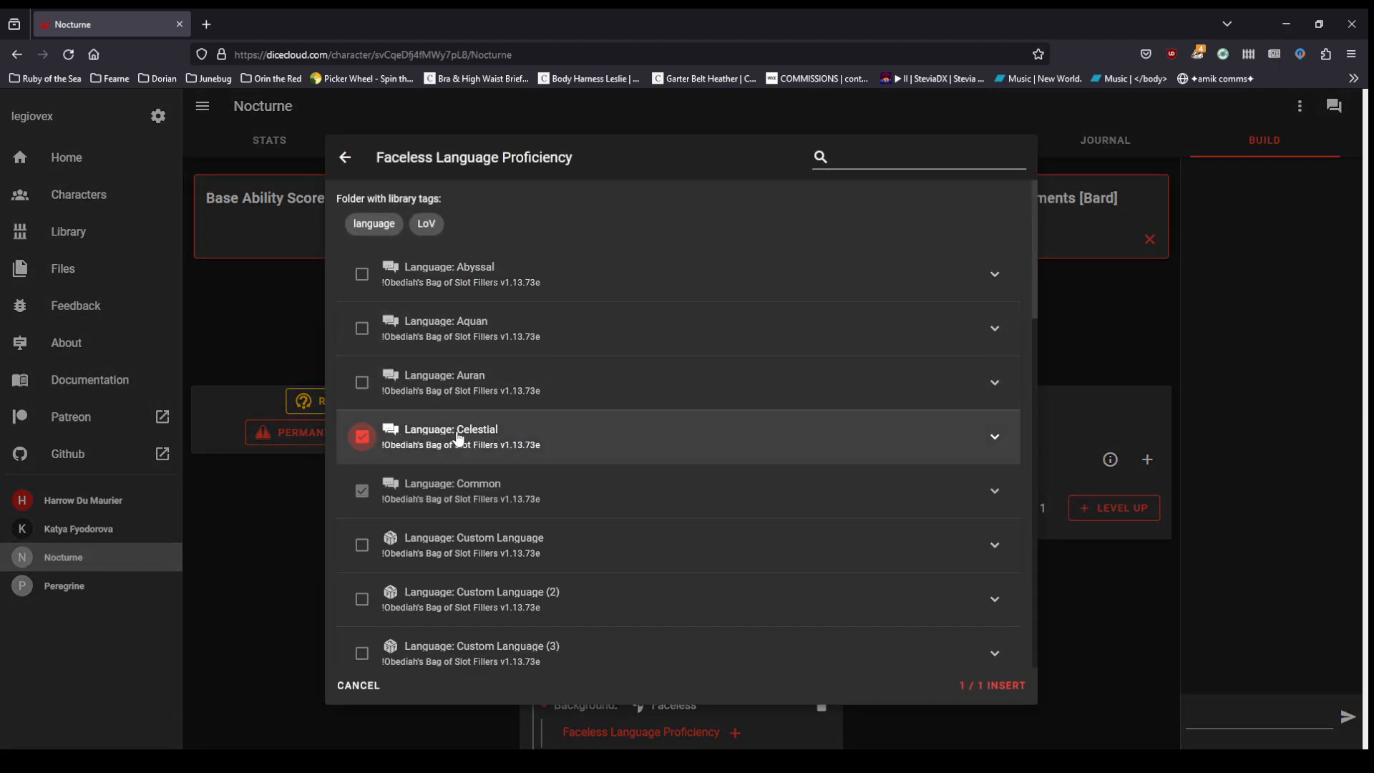
left_click(1004, 685)
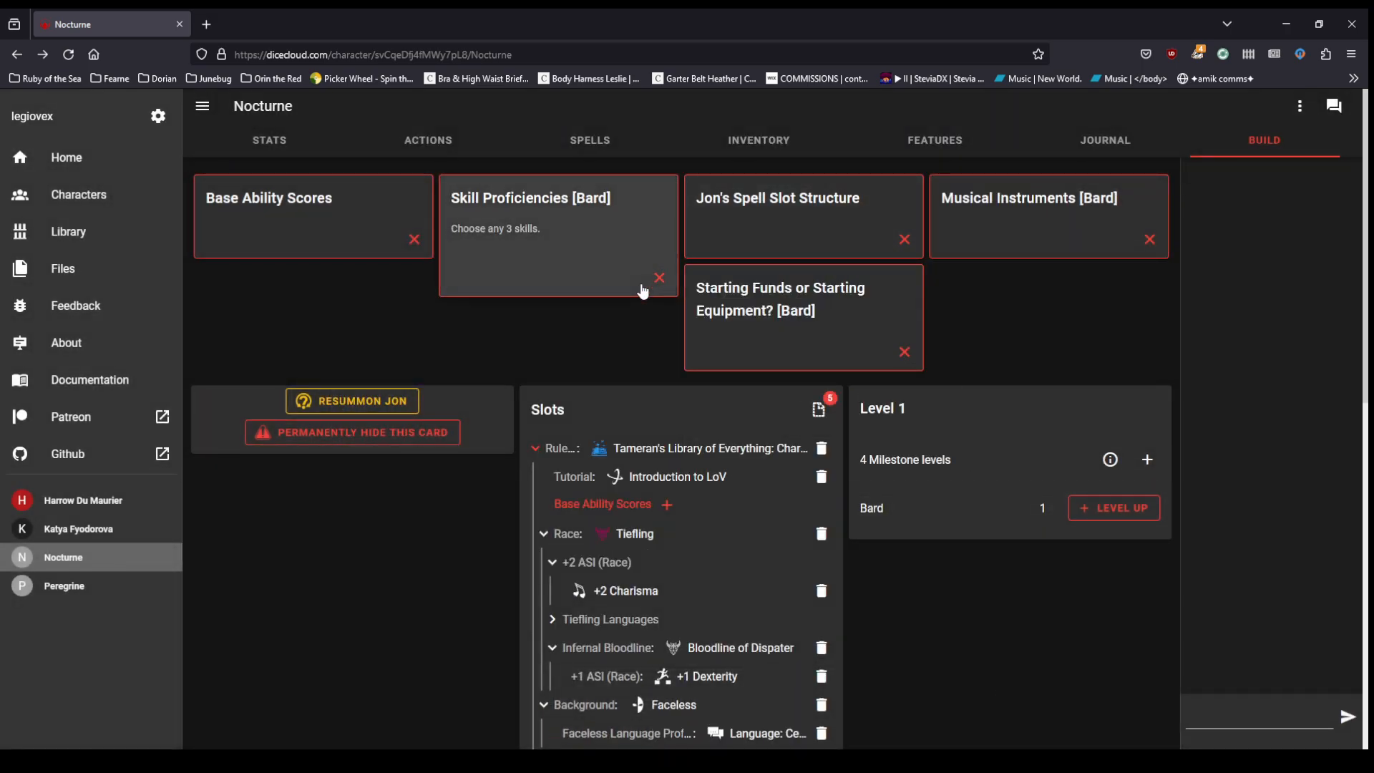
Step: Fill the Base Ability Scores slot with the Point Buy method
left_click(297, 219)
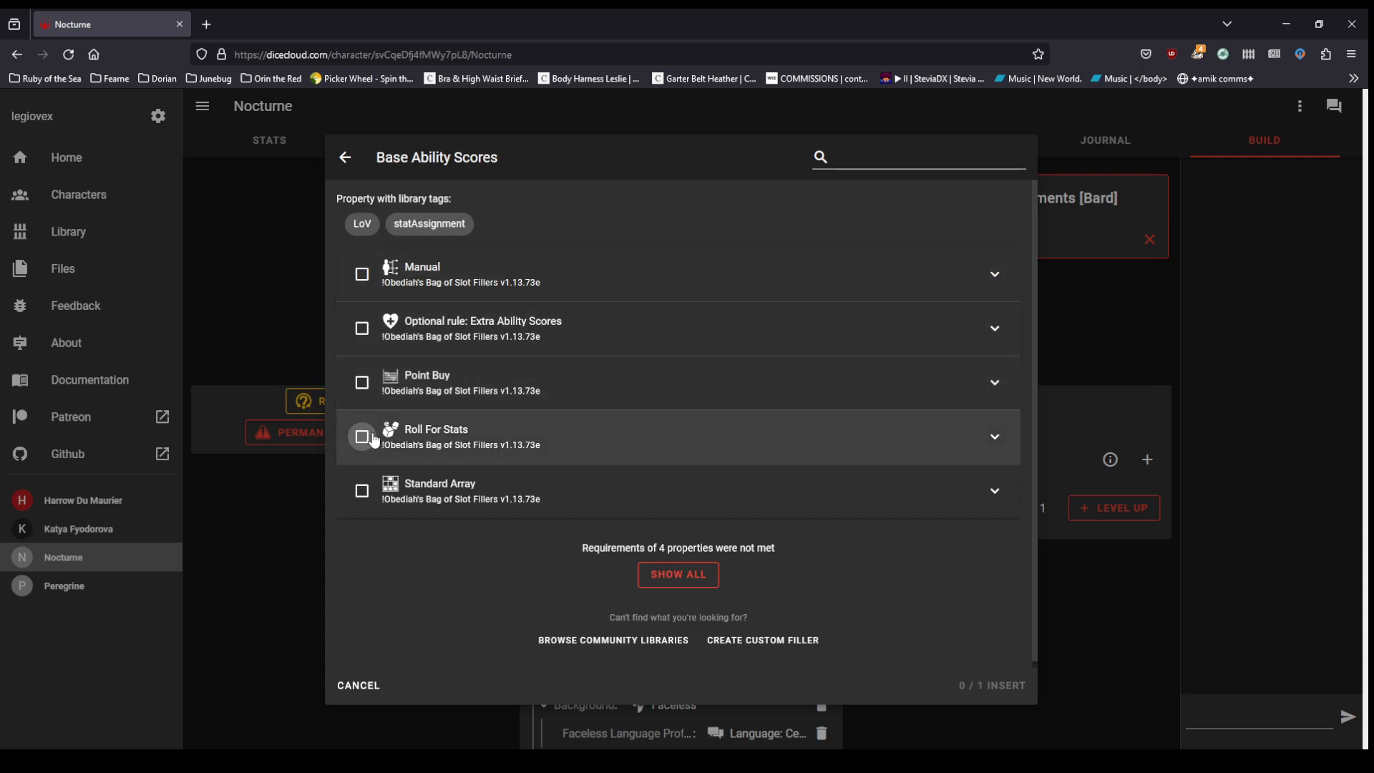
left_click(362, 382)
left_click(983, 692)
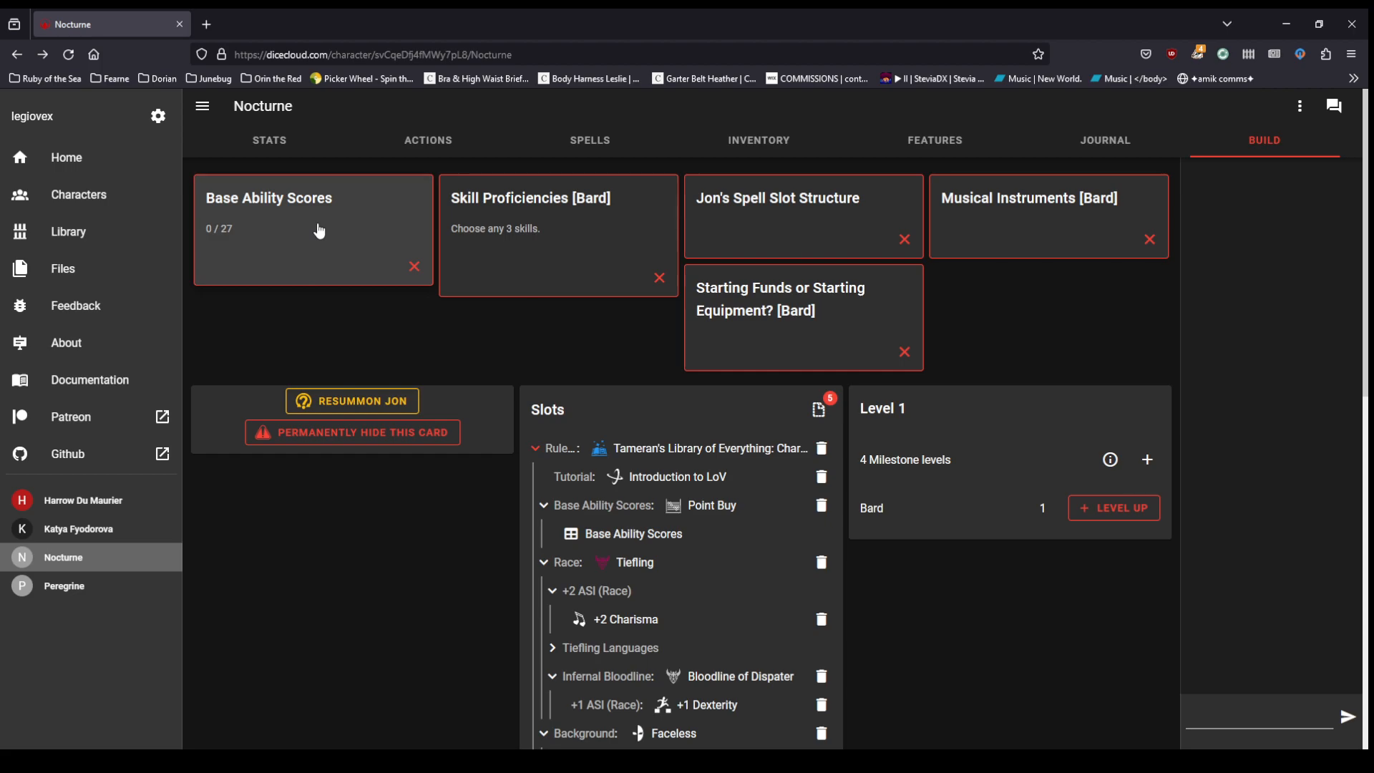
Step: Set the point-buy scores to Strength 10, Dexterity 13, Constitution 13, Intelligence 12, Wisdom 10 and Charisma 15, and dismiss the Base Ability Scores card
left_click(320, 231)
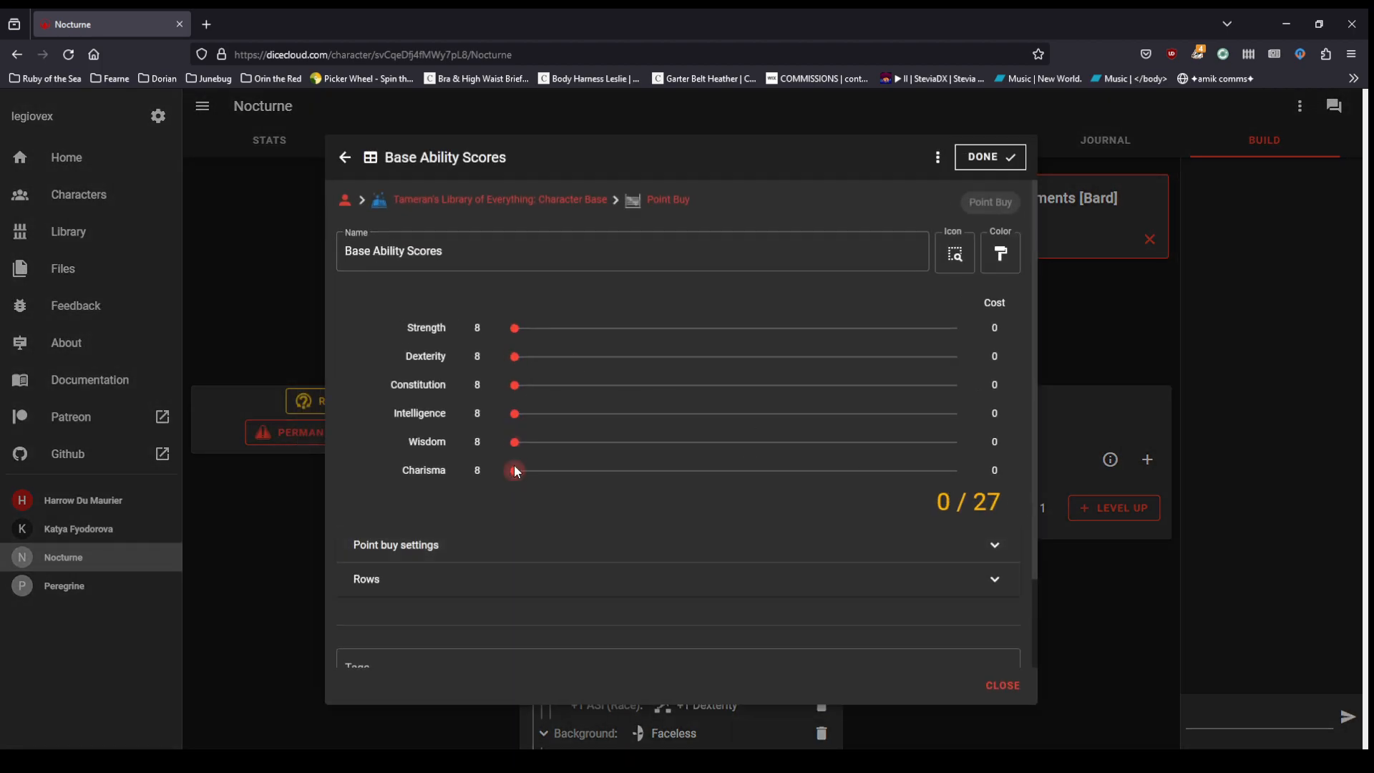
left_click_drag(514, 470, 1058, 487)
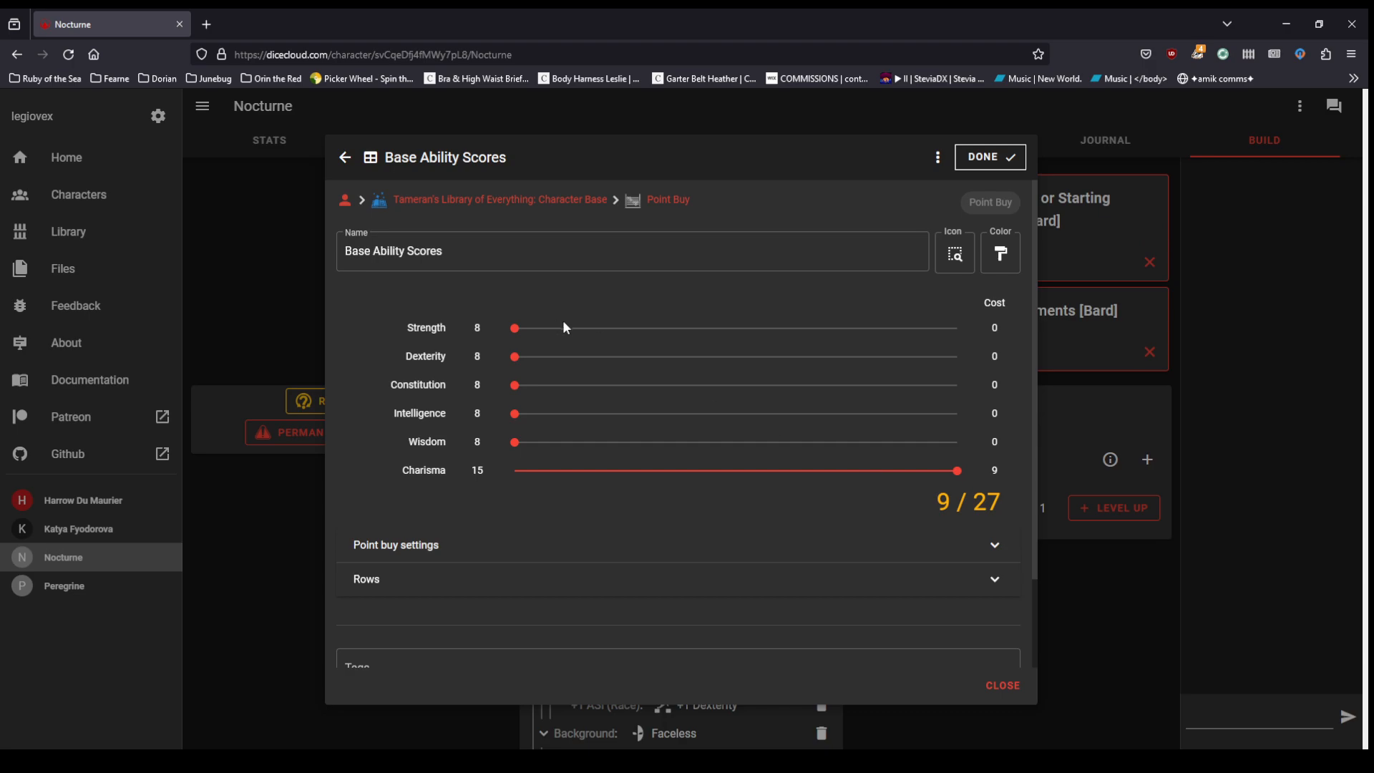
left_click_drag(512, 360, 822, 341)
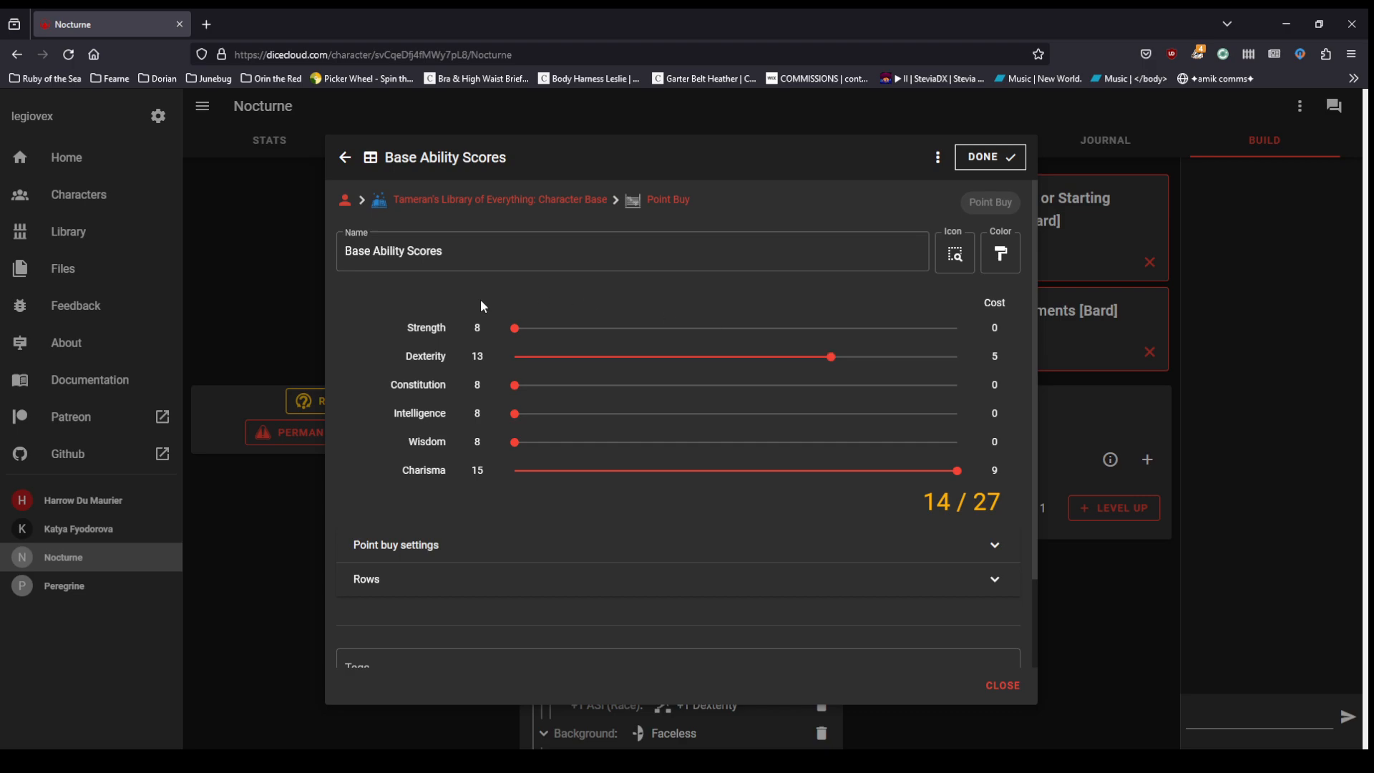
left_click_drag(520, 384, 772, 381)
left_click_drag(516, 420, 772, 407)
left_click_drag(514, 444, 608, 438)
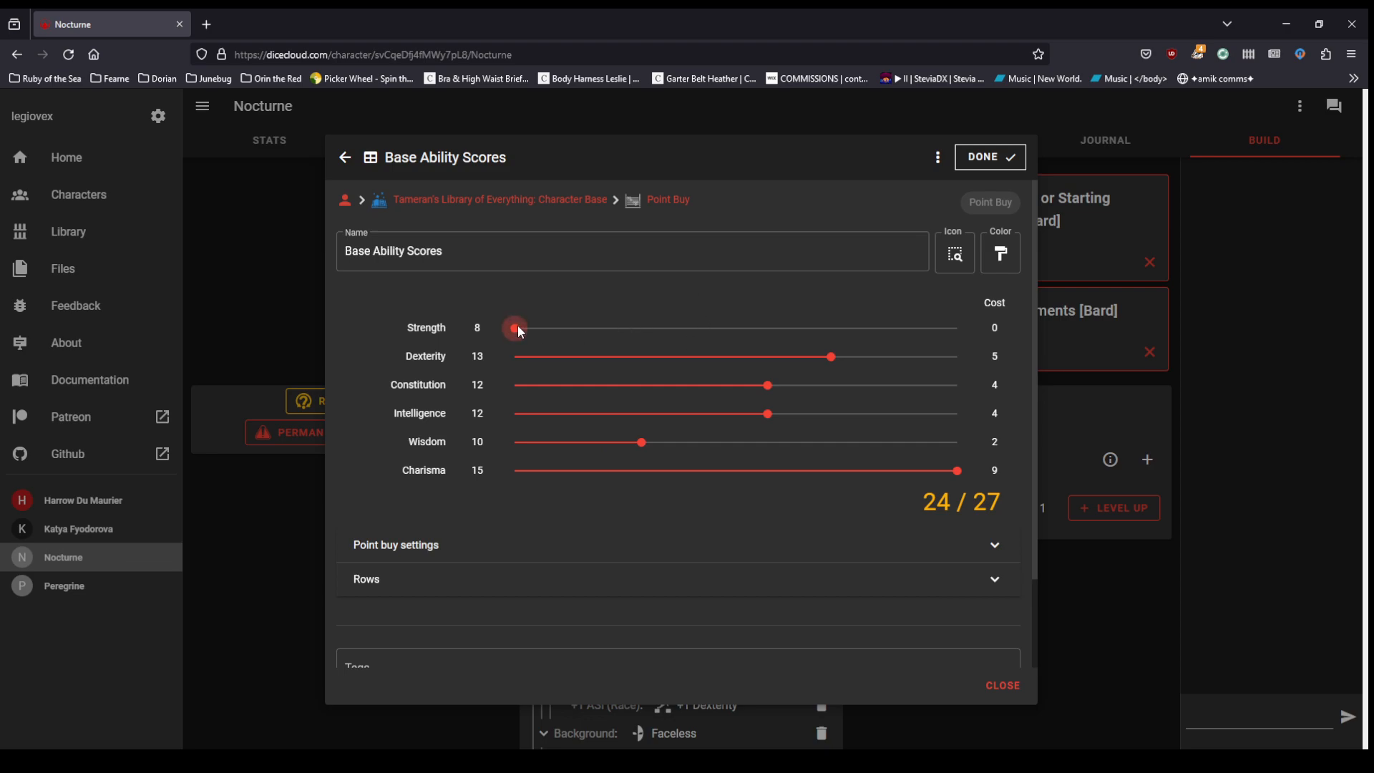
left_click_drag(518, 330, 644, 325)
left_click_drag(768, 385, 823, 384)
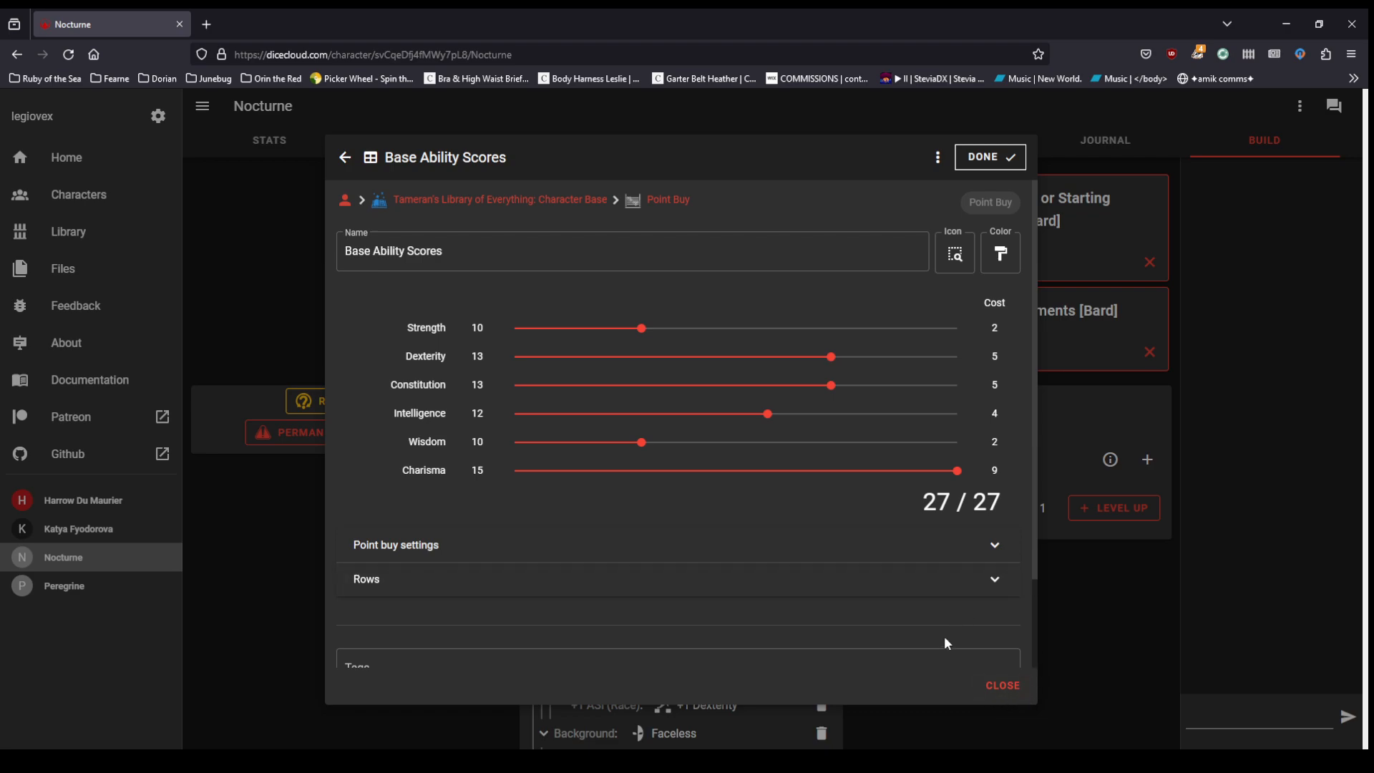
left_click(1003, 691)
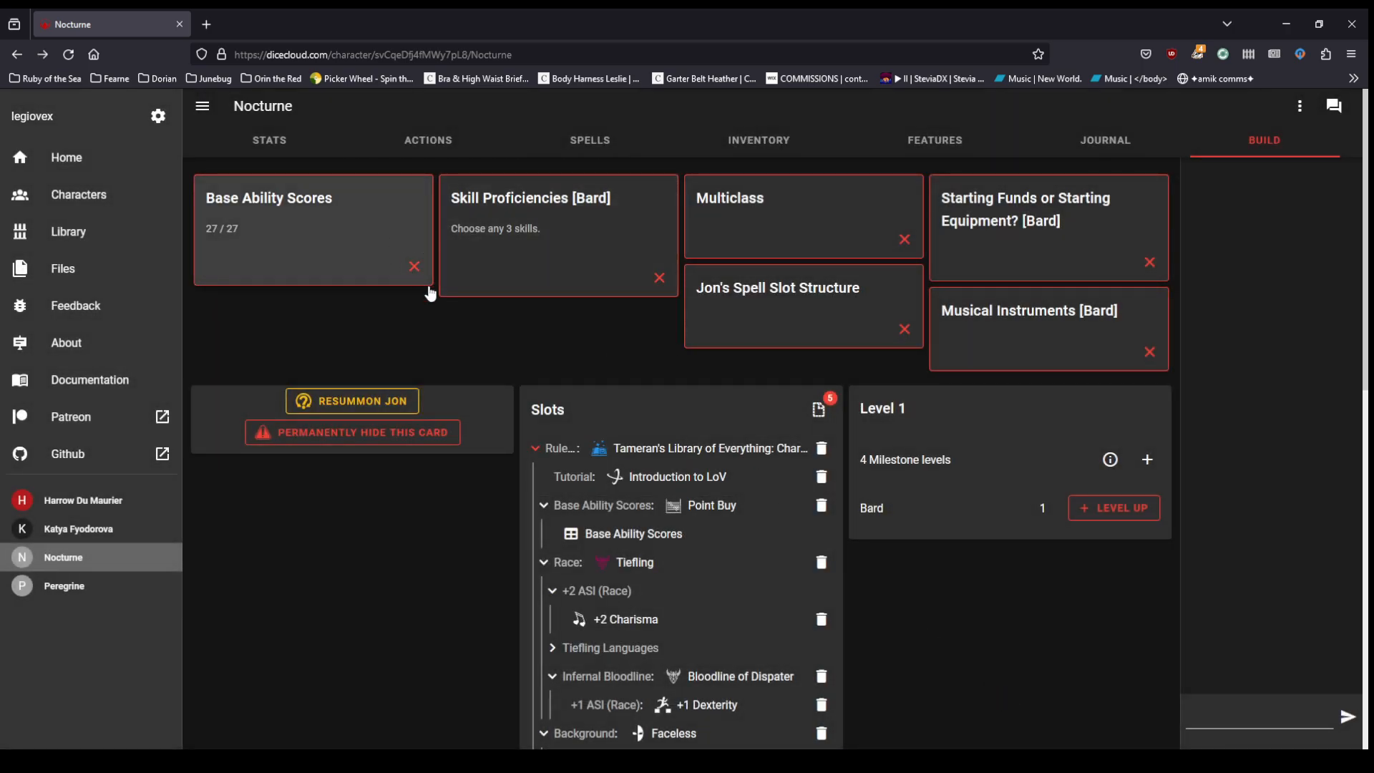
left_click(417, 269)
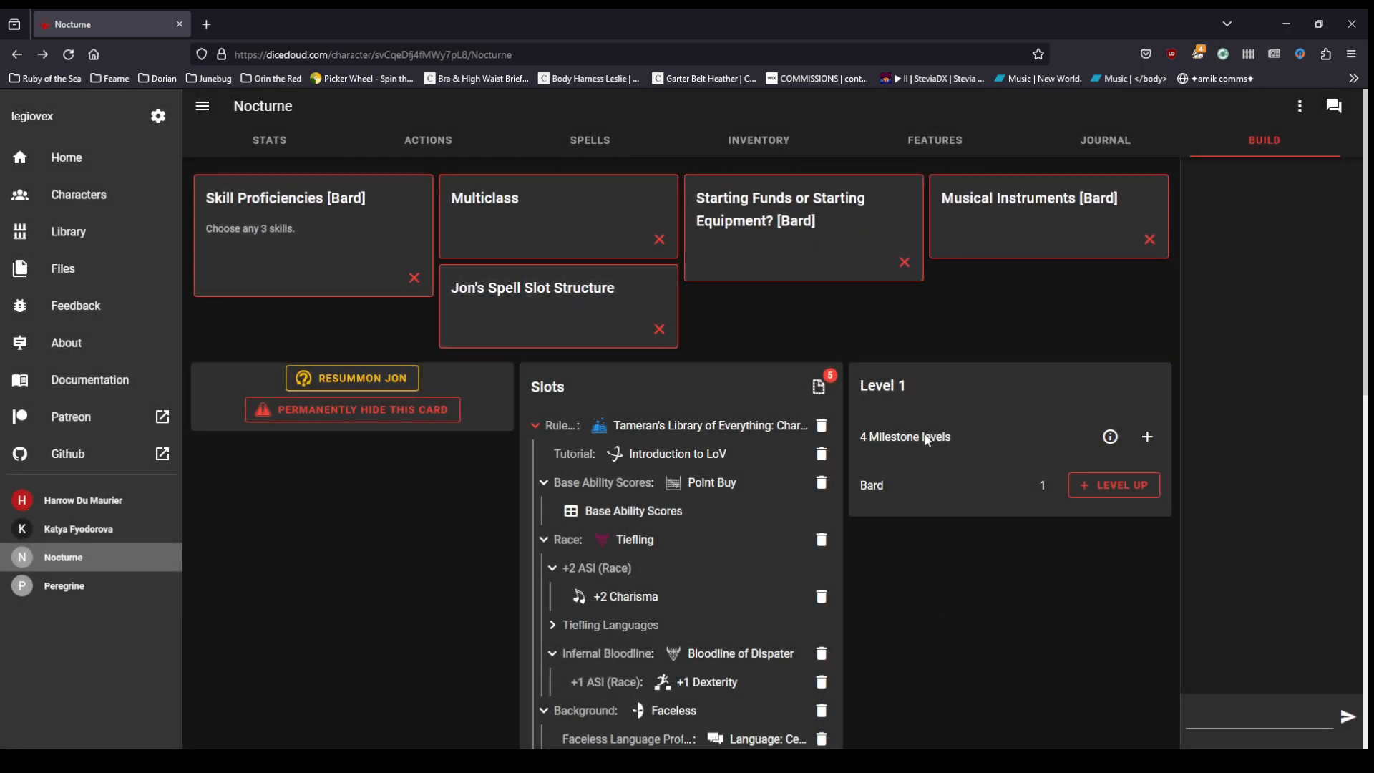
Step: Fill the Bard's skill proficiencies slot with Performance, Persuasion and Religion
left_click(333, 218)
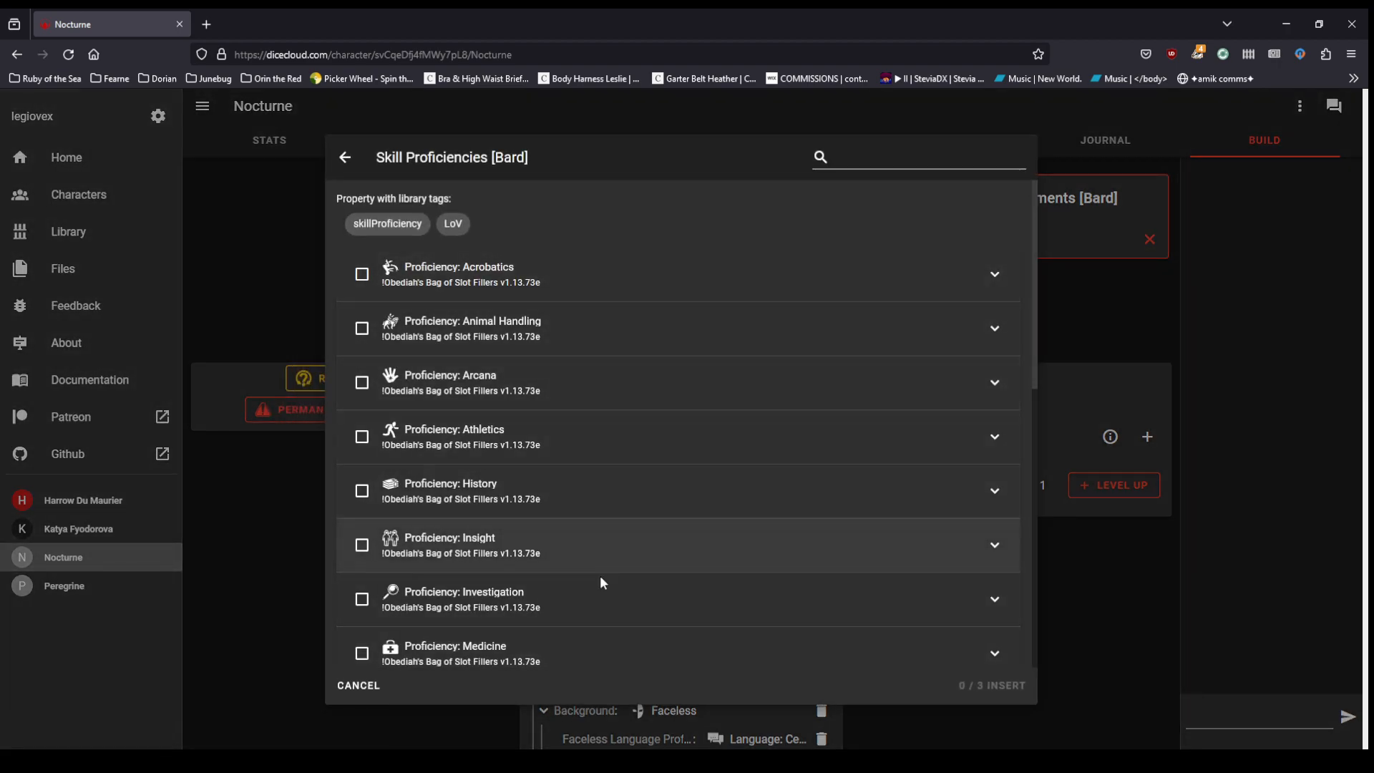
scroll(591, 578, "down", 3)
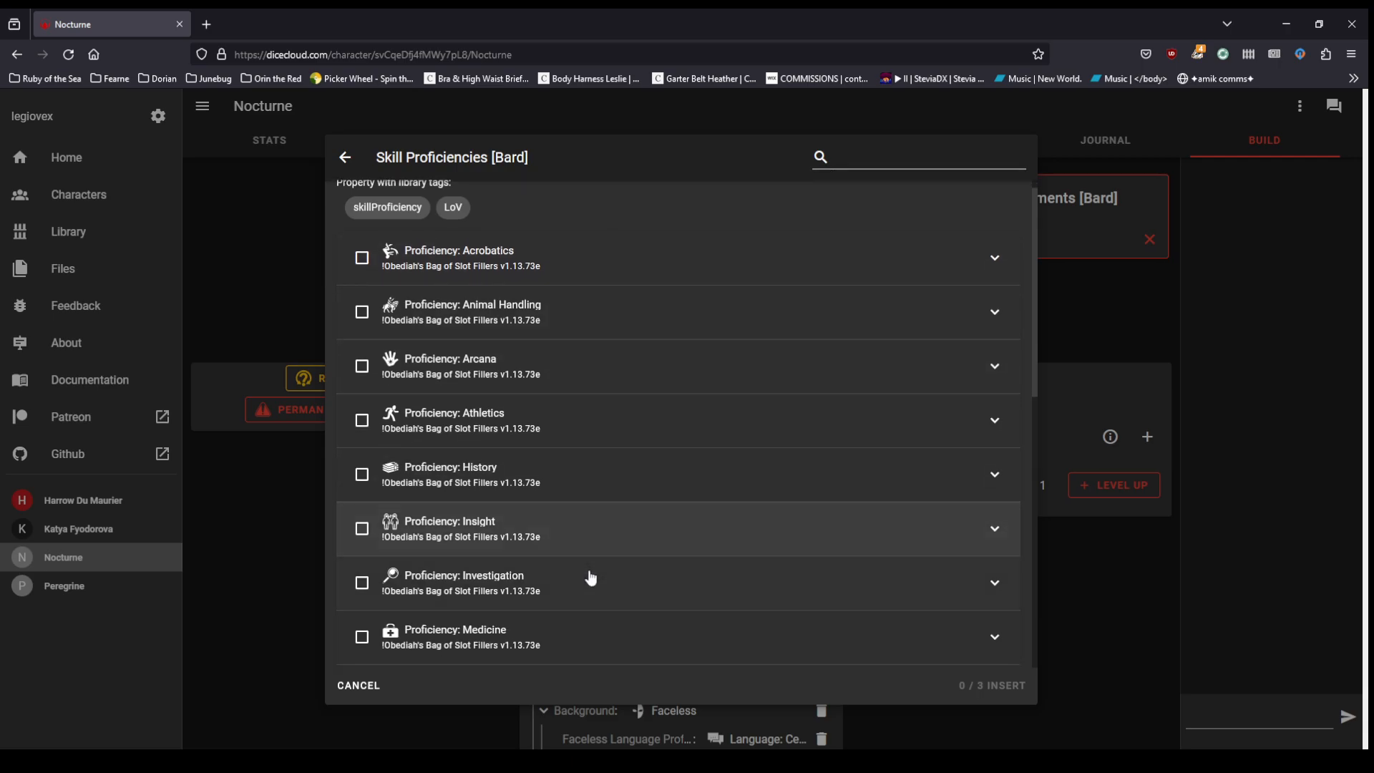
scroll(590, 576, "down", 3)
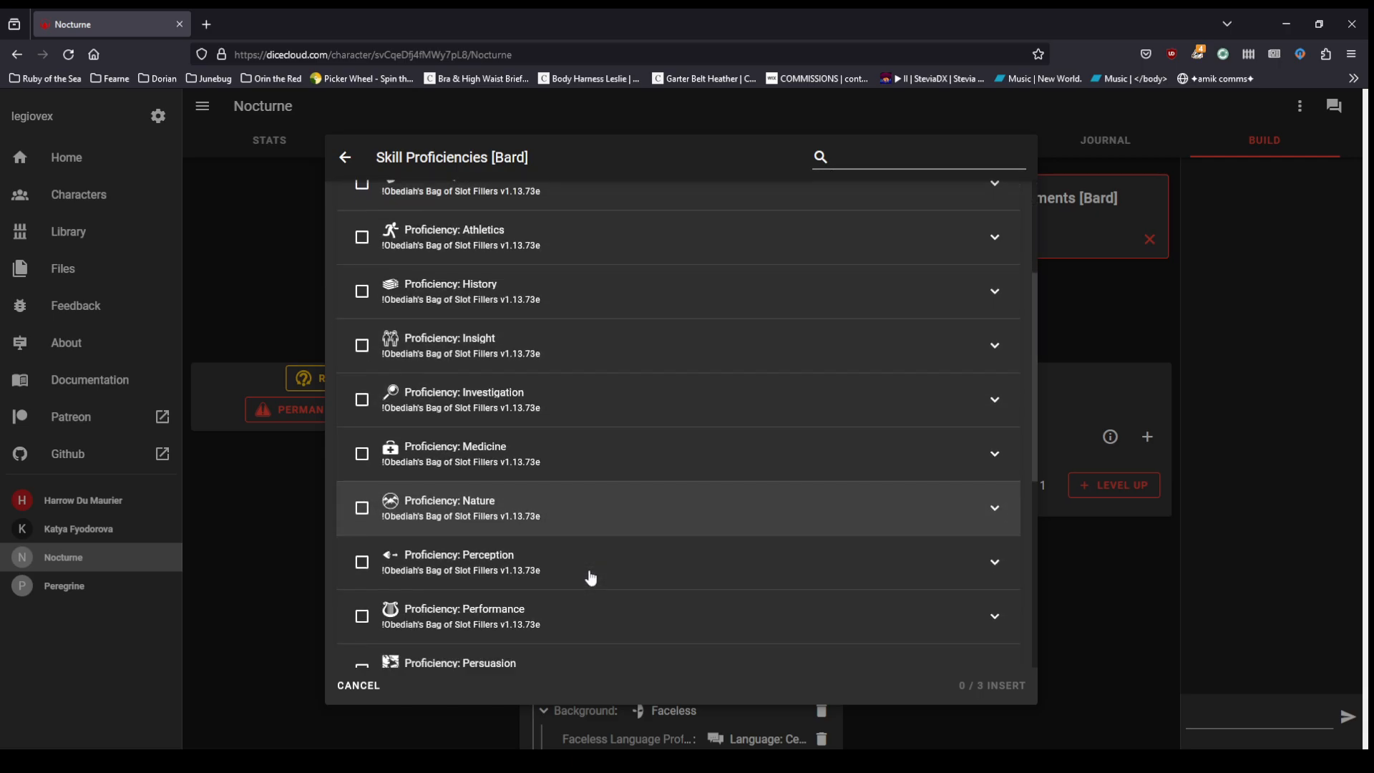
scroll(556, 595, "down", 5)
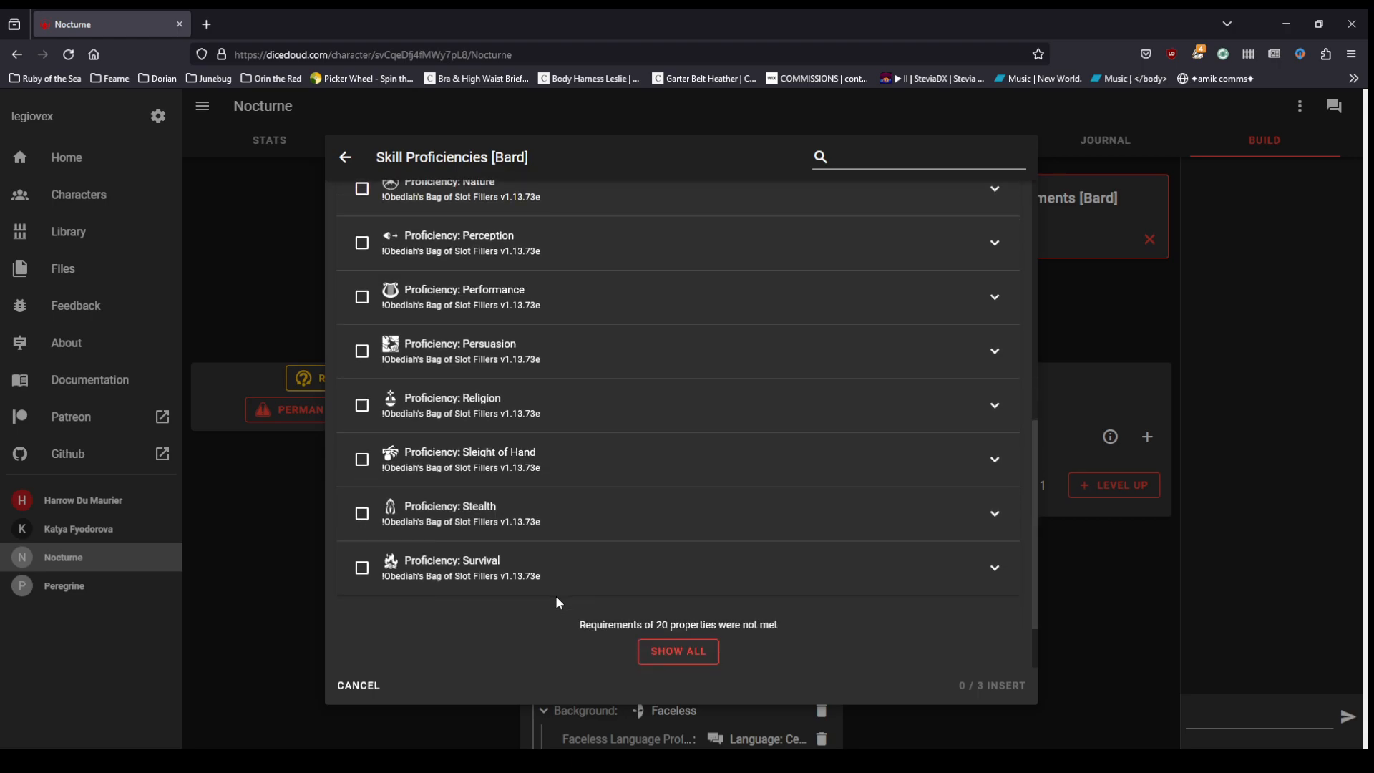
left_click(362, 296)
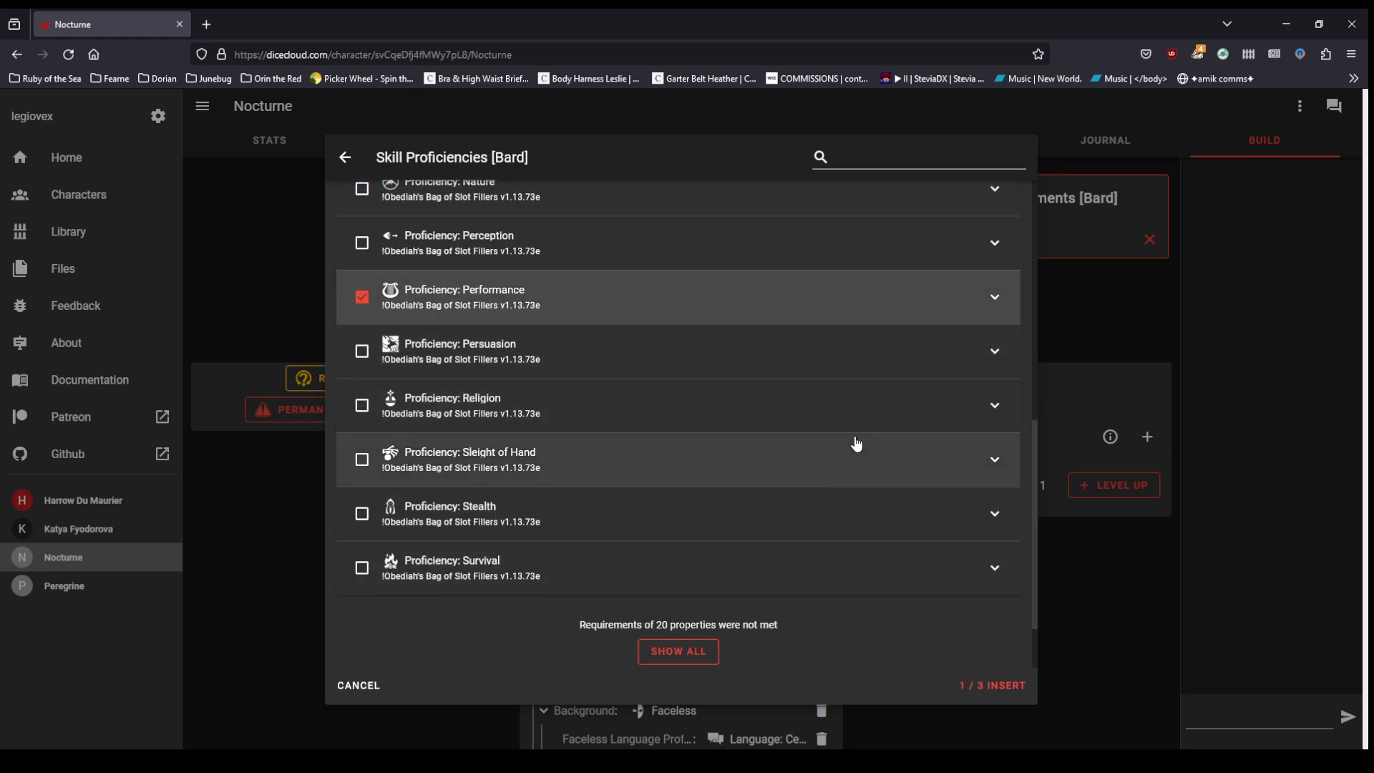
left_click(364, 355)
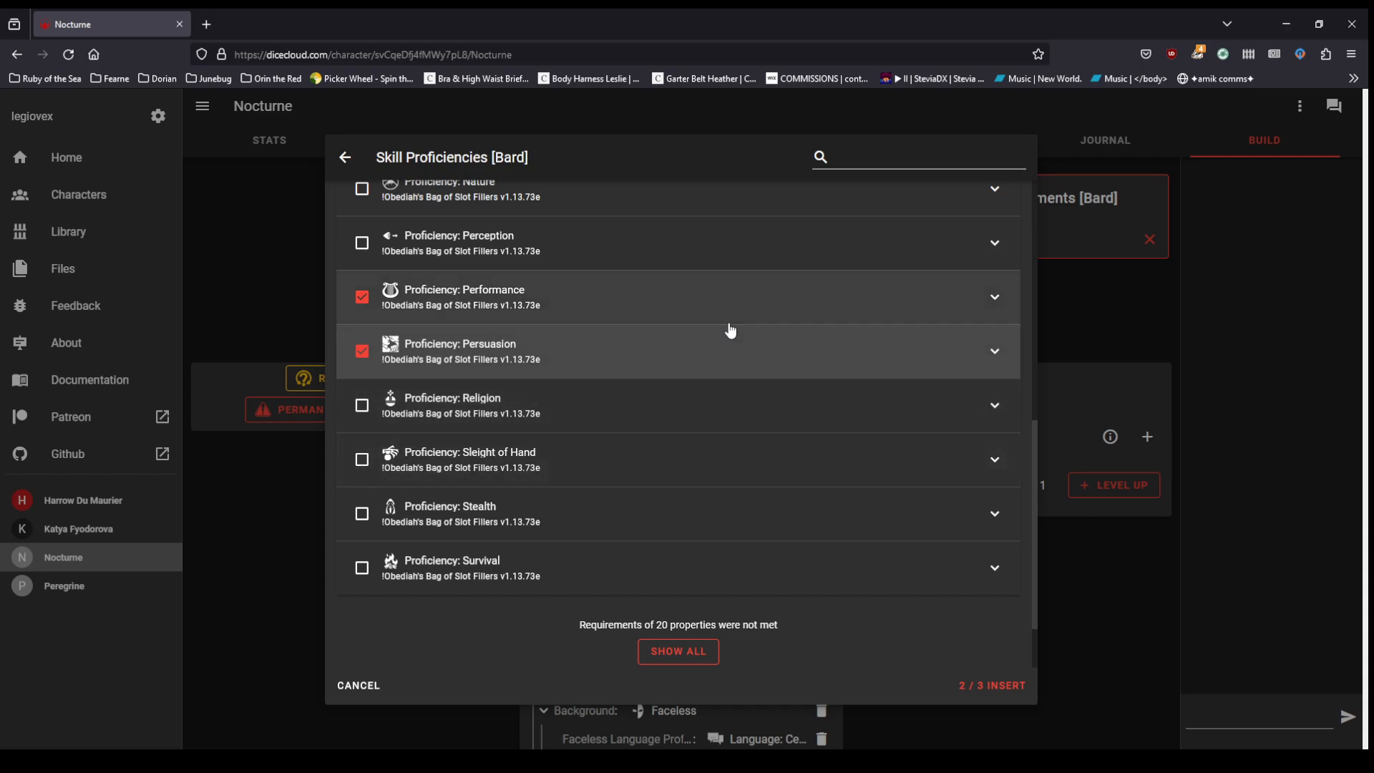
scroll(727, 328, "up", 2)
left_click(363, 489)
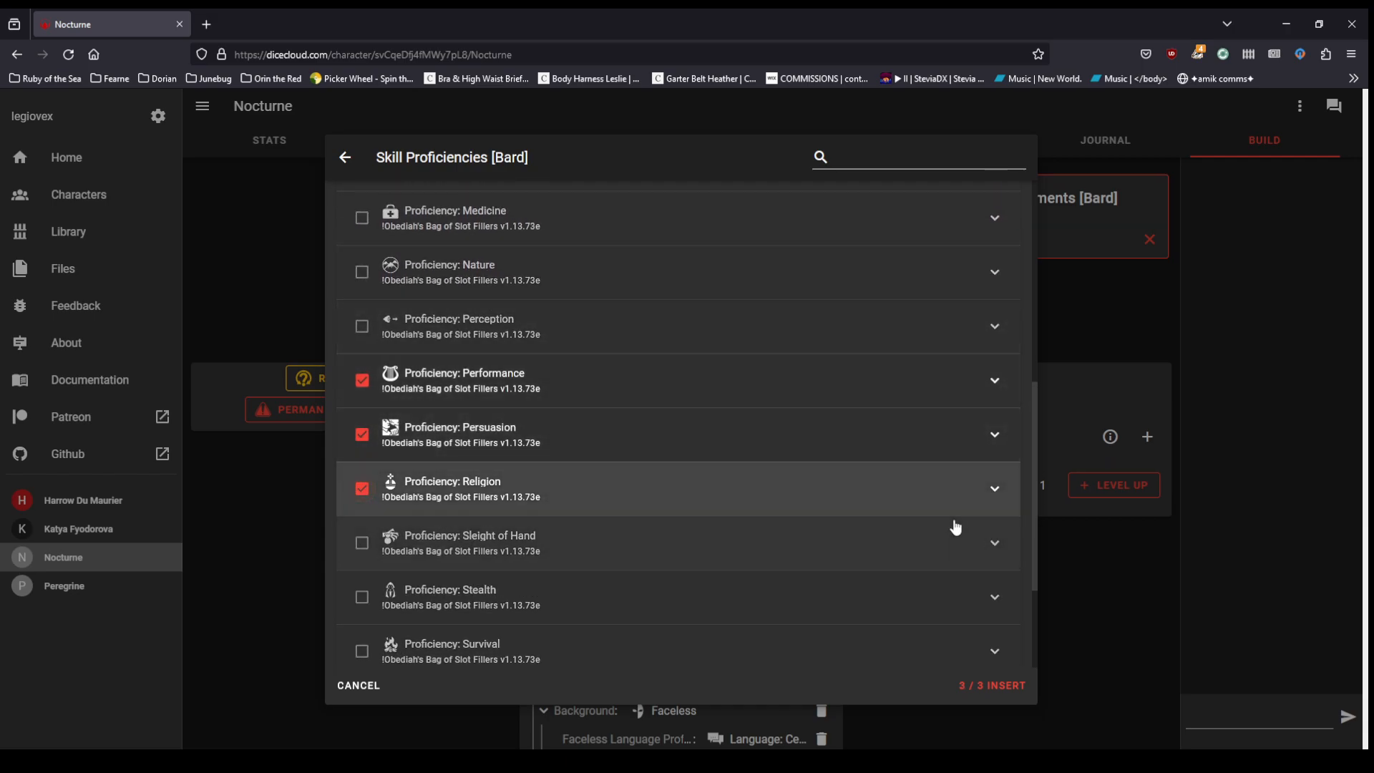
left_click(995, 688)
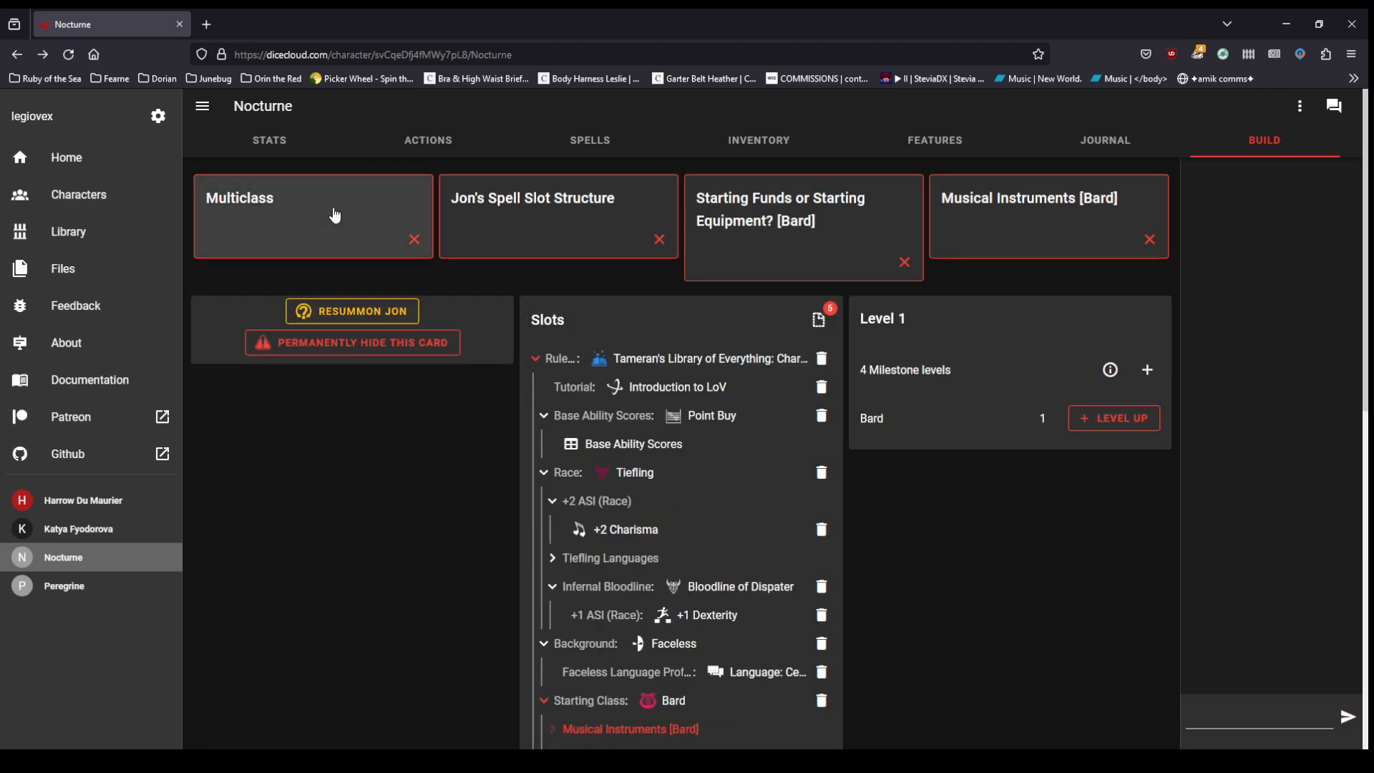
Step: Fill Jon's Spell Slot Structure with Spell Slot Structure [TLoE] and set the spellcasting type to Spellcasting
left_click(561, 208)
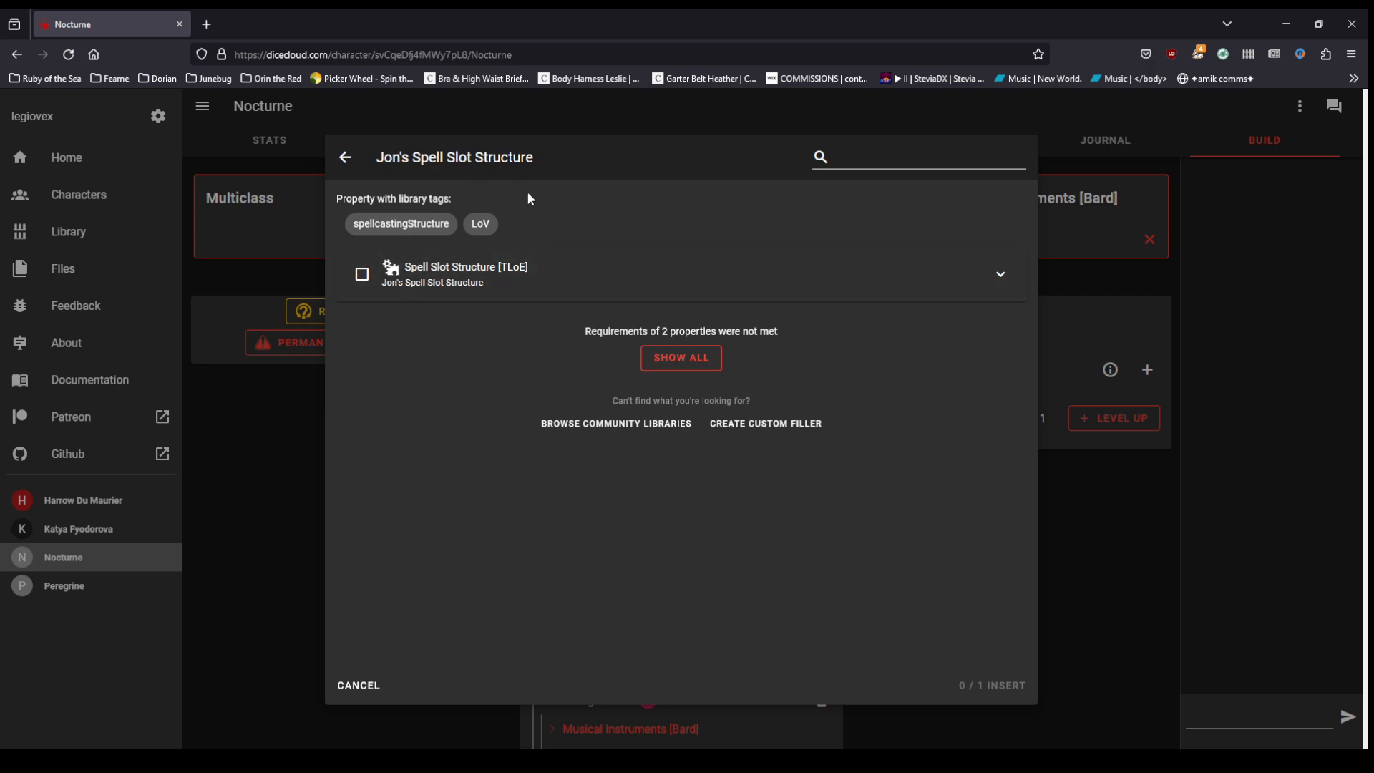
left_click(363, 275)
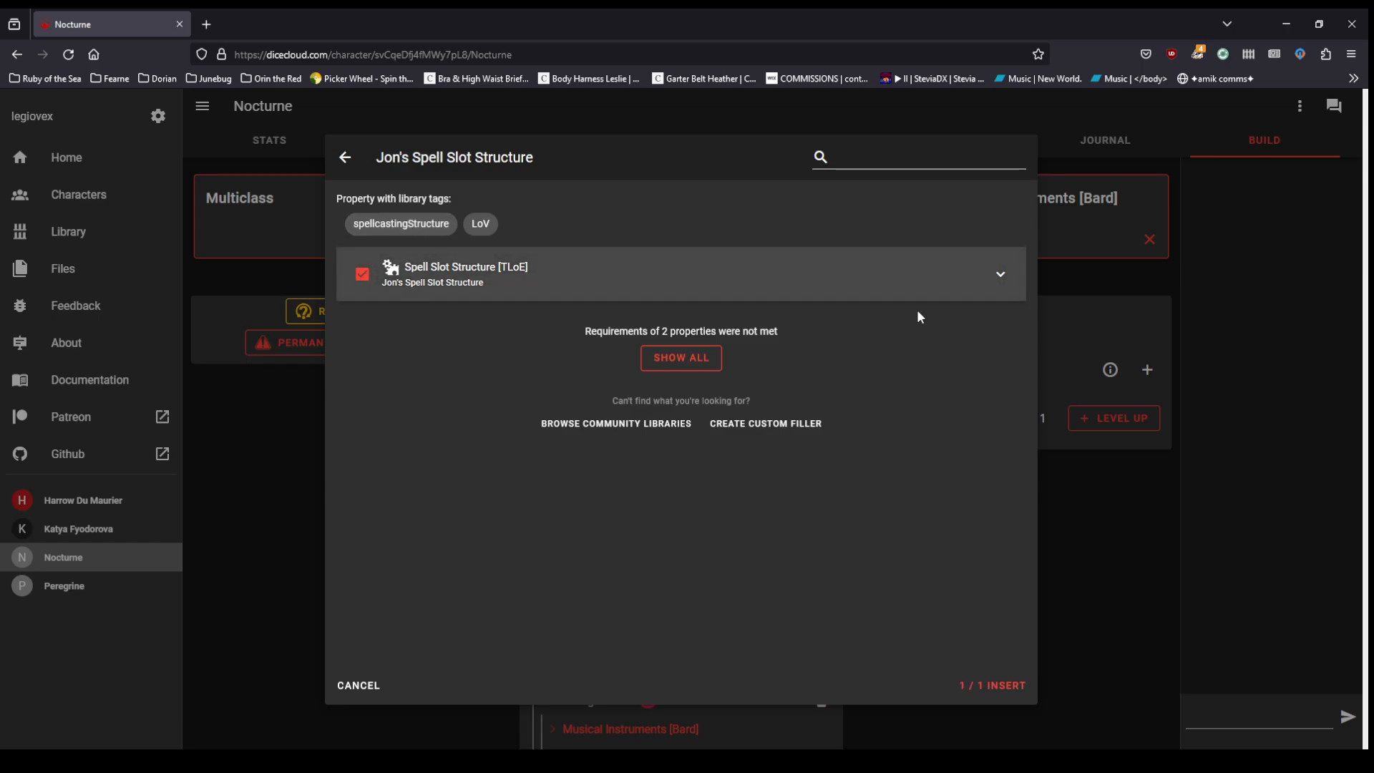
left_click(1015, 686)
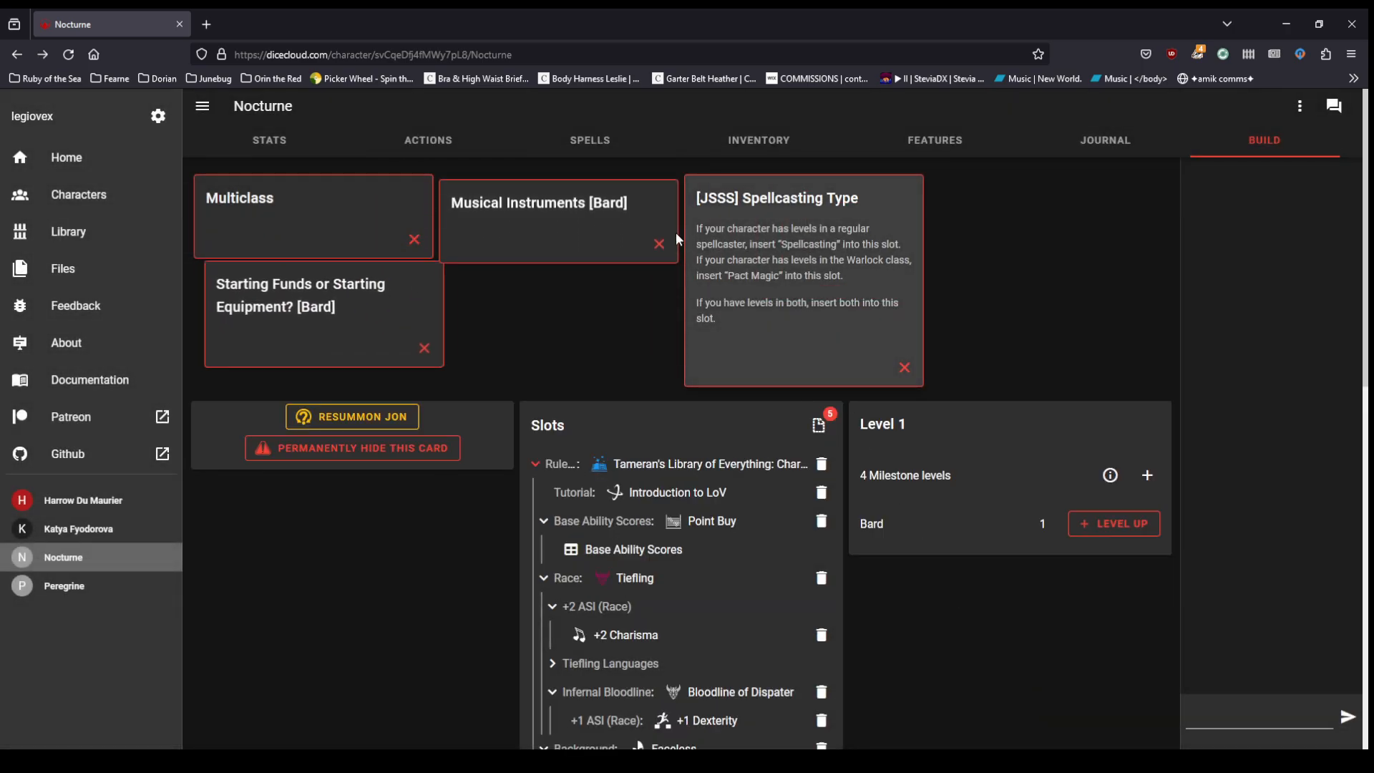
left_click(827, 290)
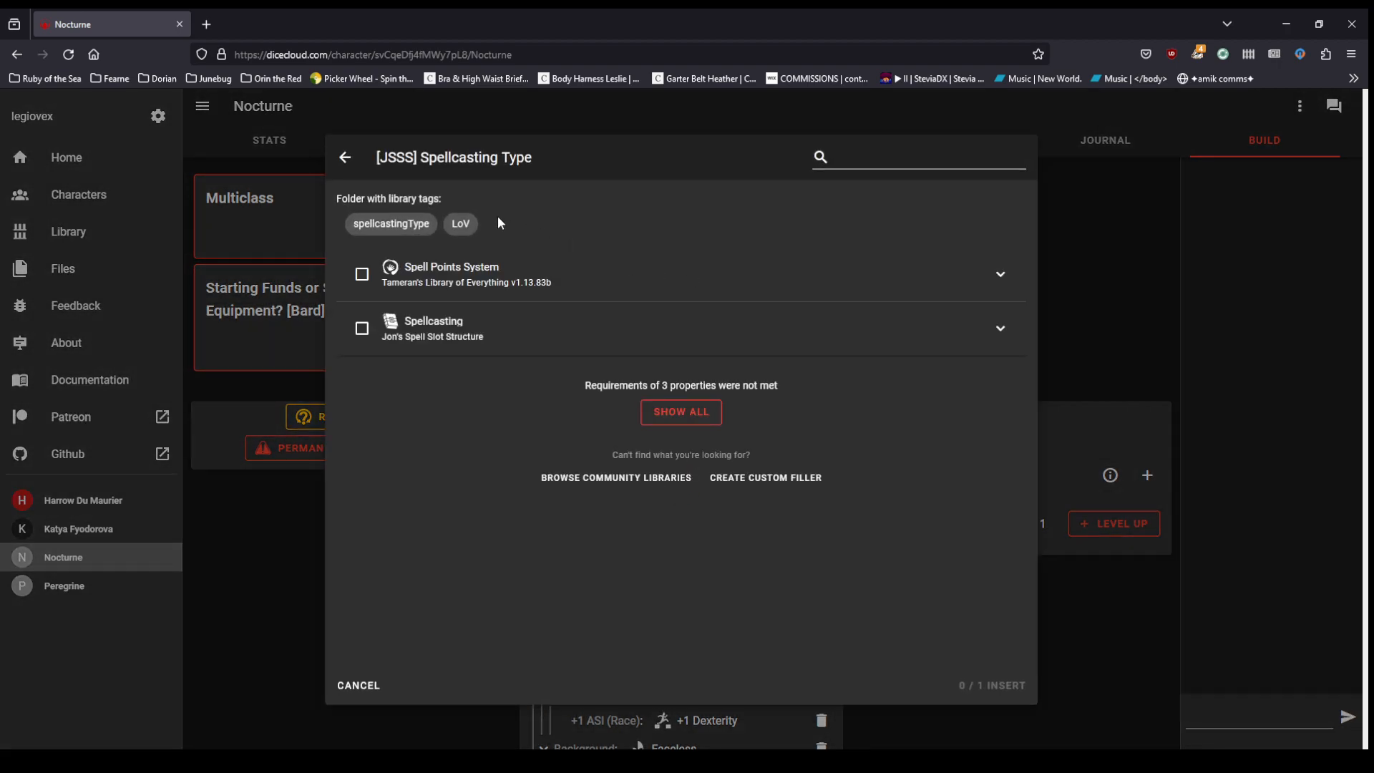
left_click(362, 333)
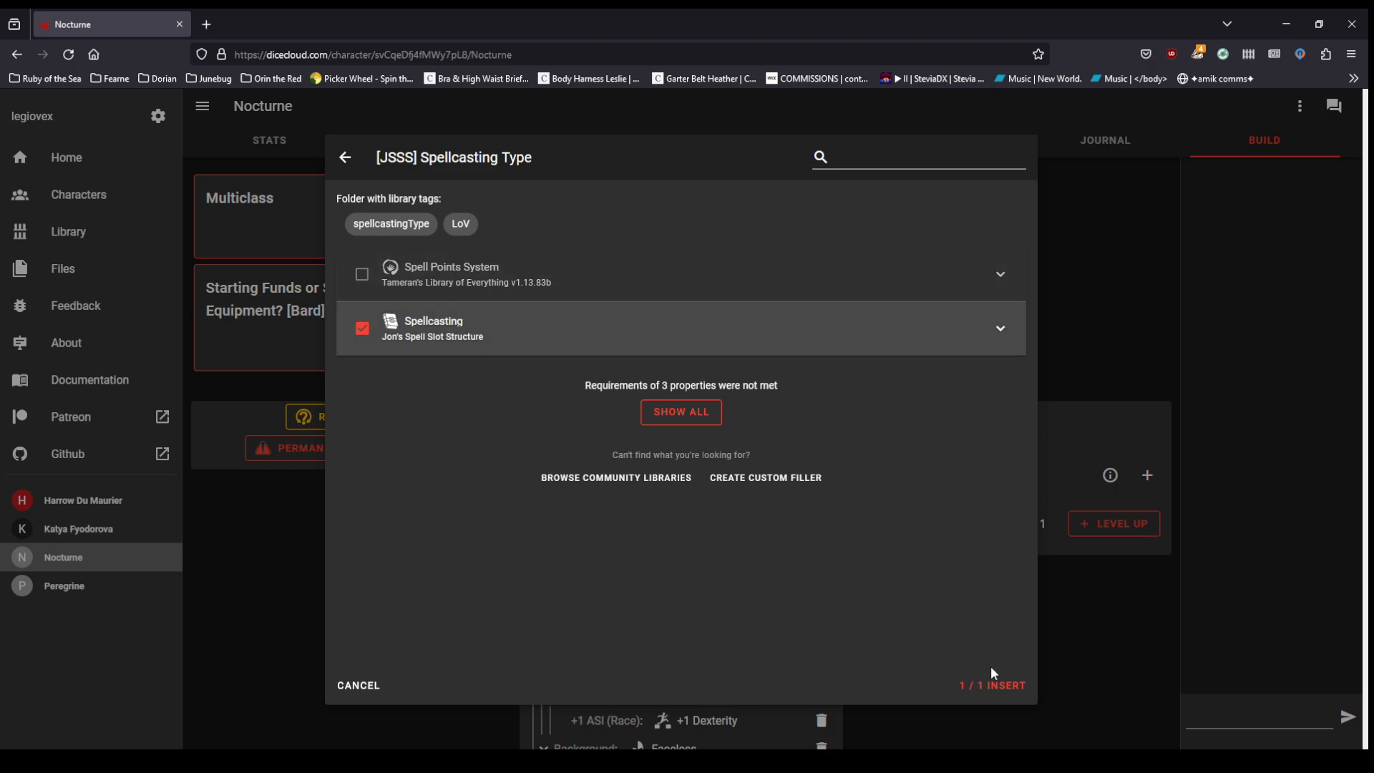
left_click(999, 685)
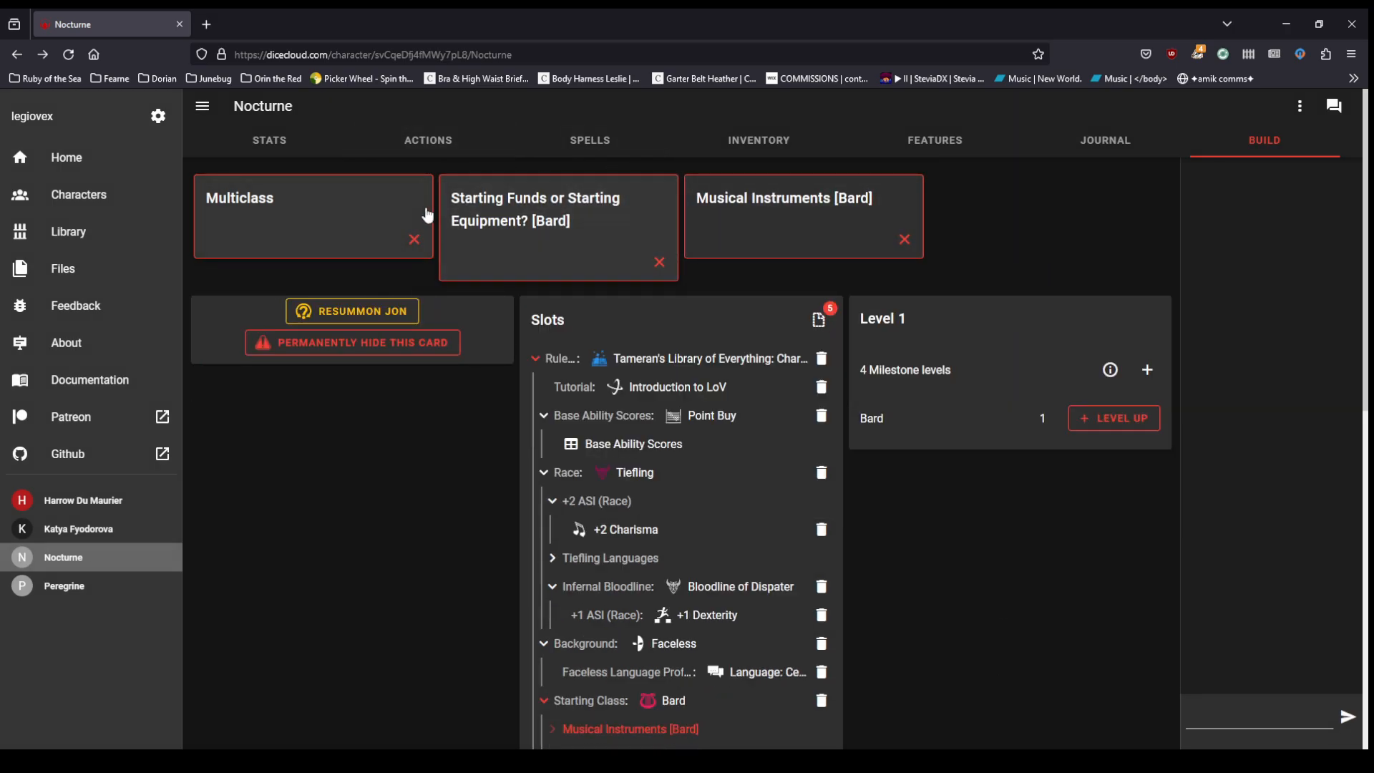
Step: Choose Bard Starting Equipment for the Bard's starting funds or equipment slot
left_click(576, 234)
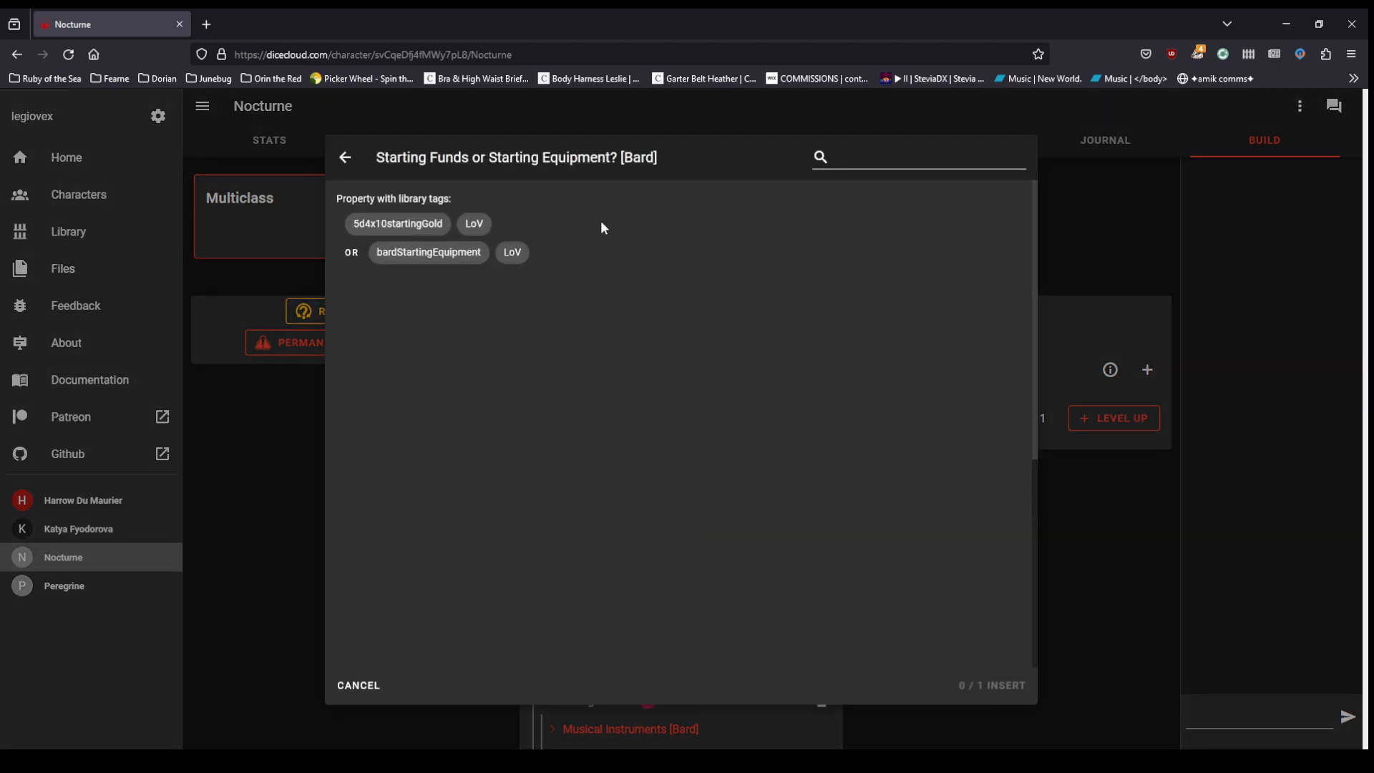
left_click(363, 303)
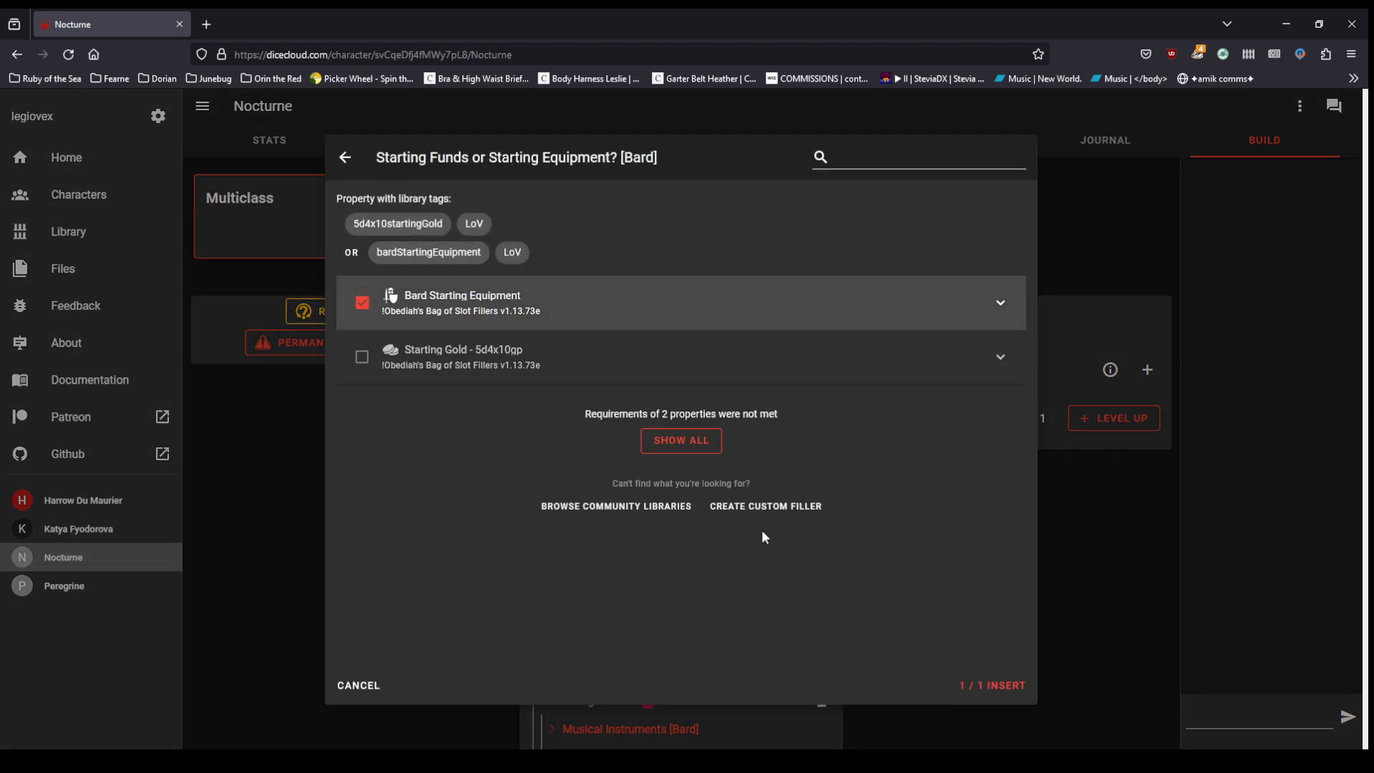
left_click(1004, 684)
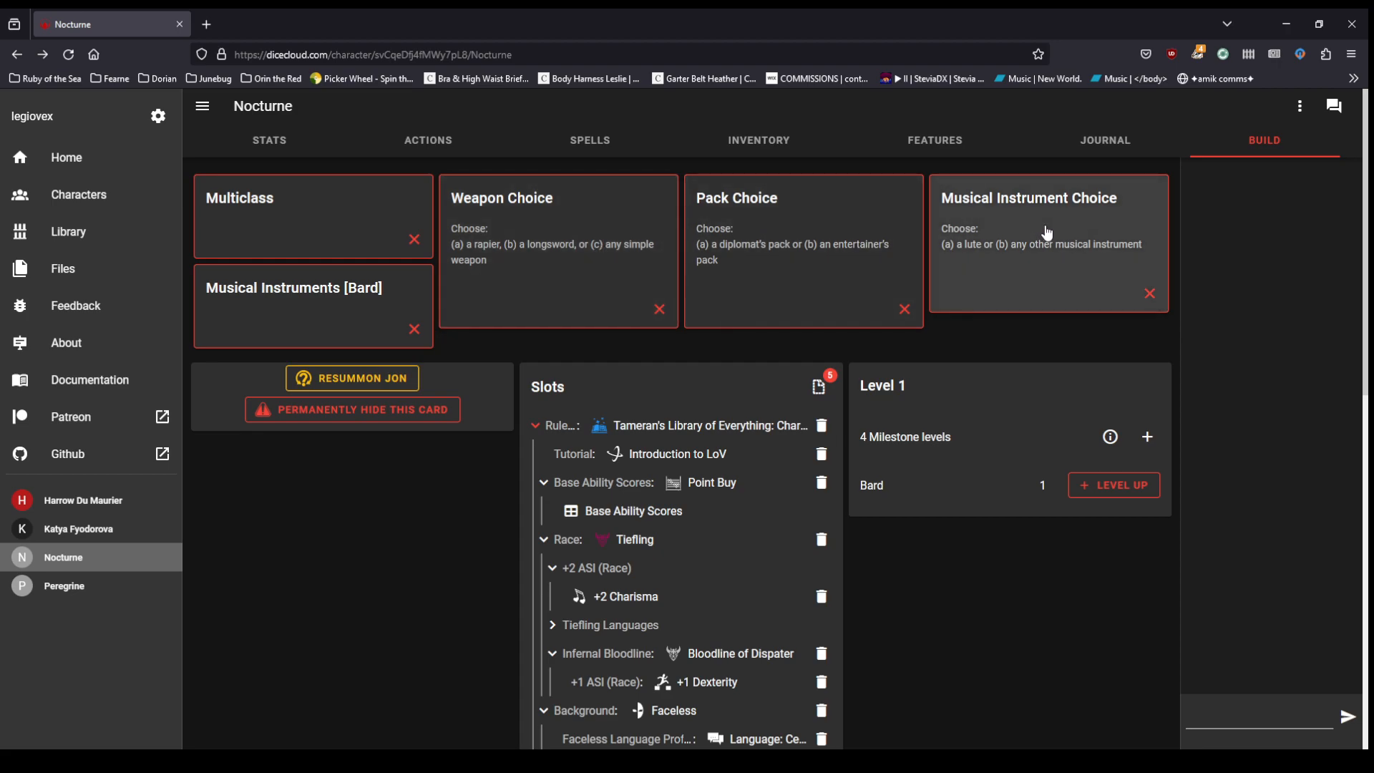
Step: Fill the Weapon Choice slot with a Rapier
left_click(538, 251)
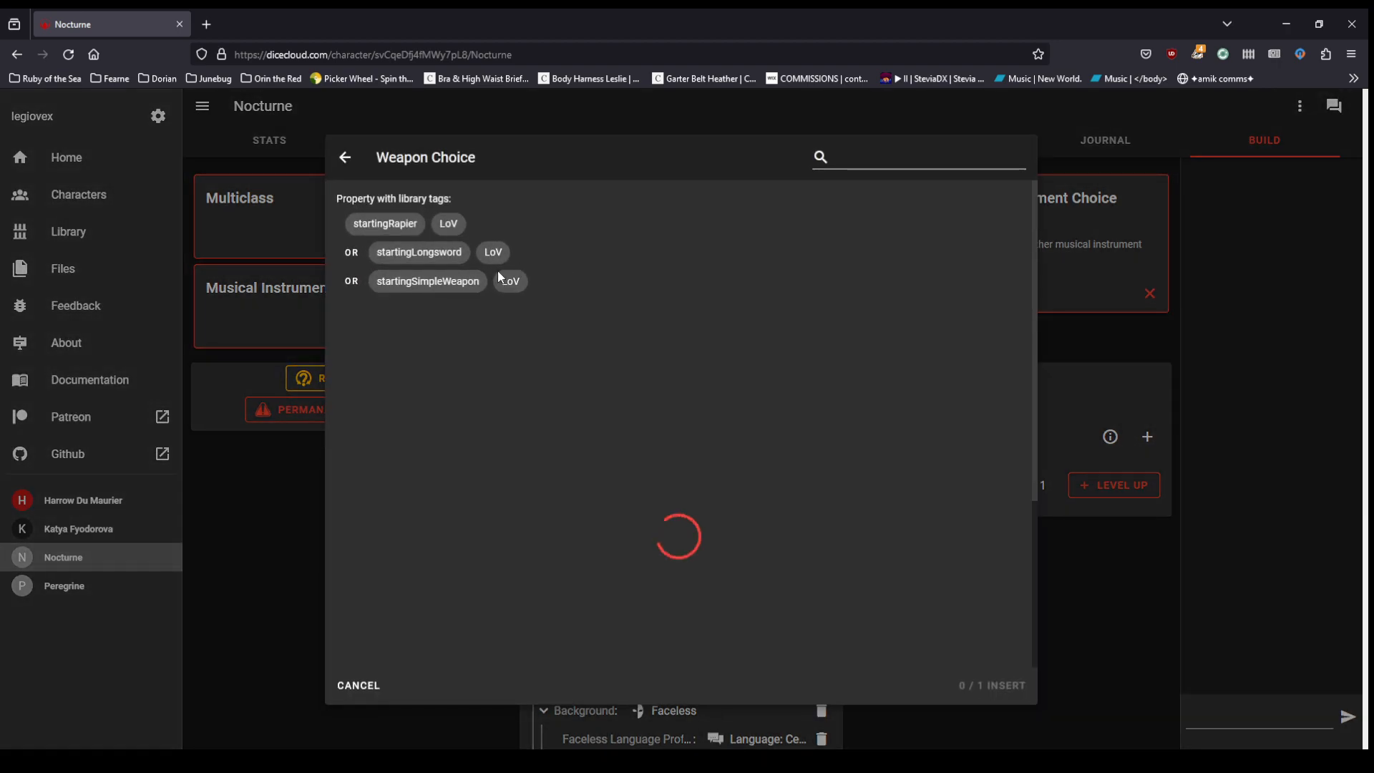
scroll(377, 475, "down", 4)
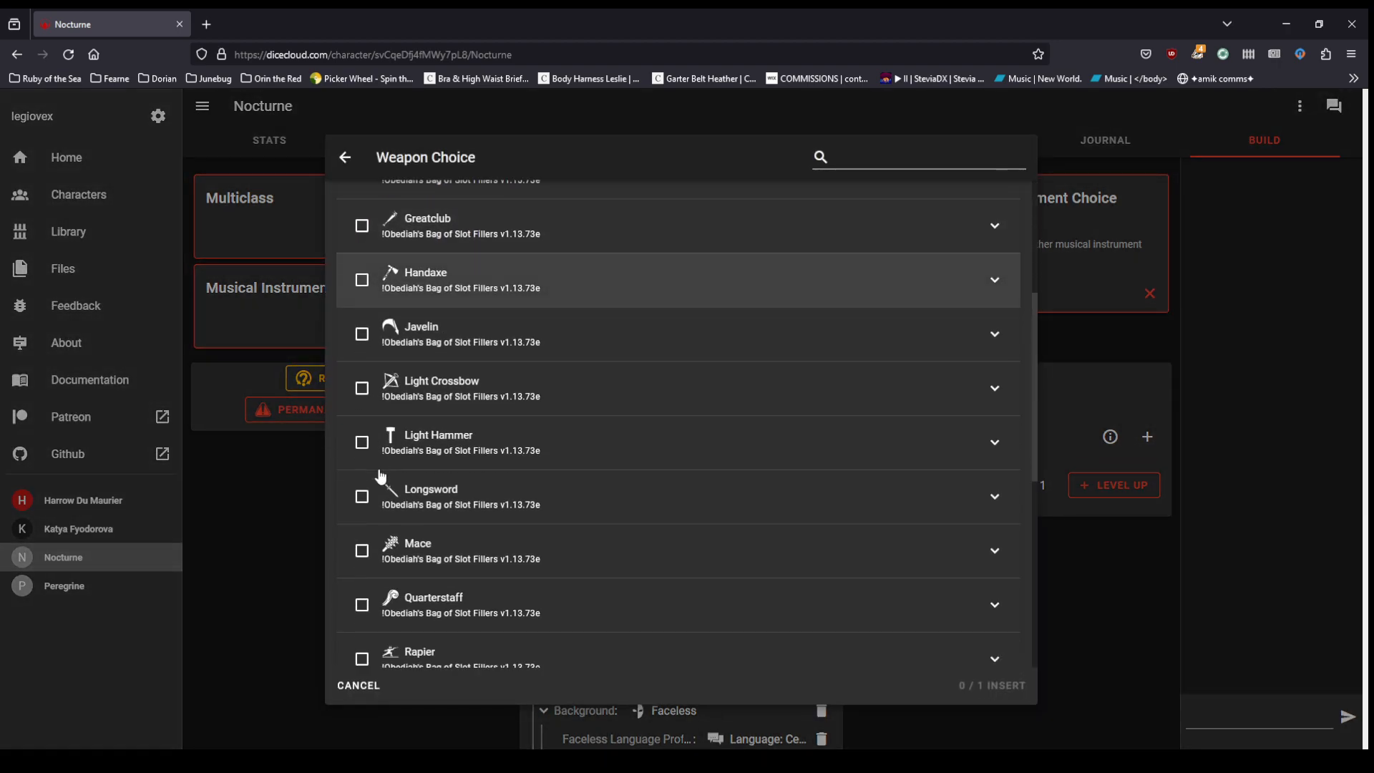
scroll(381, 477, "down", 3)
left_click(362, 426)
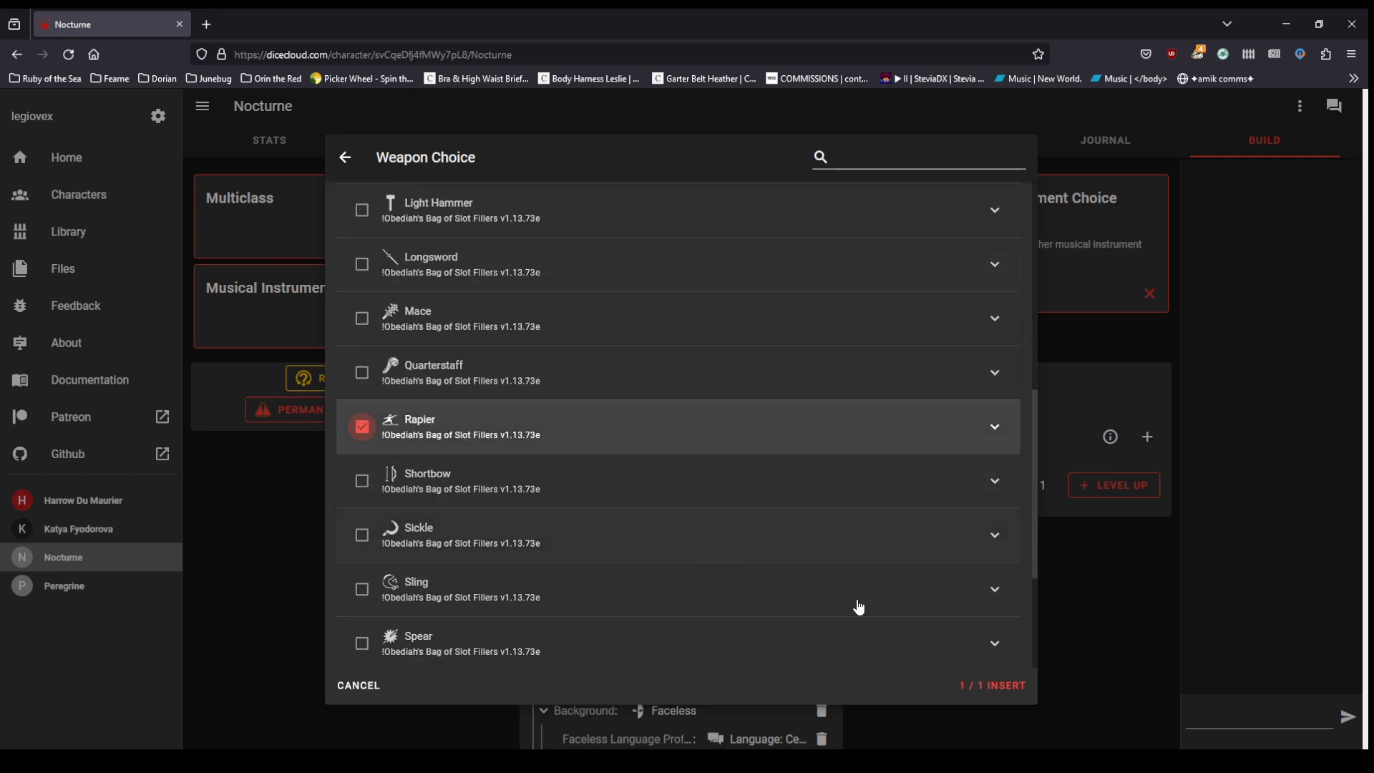
left_click(1015, 689)
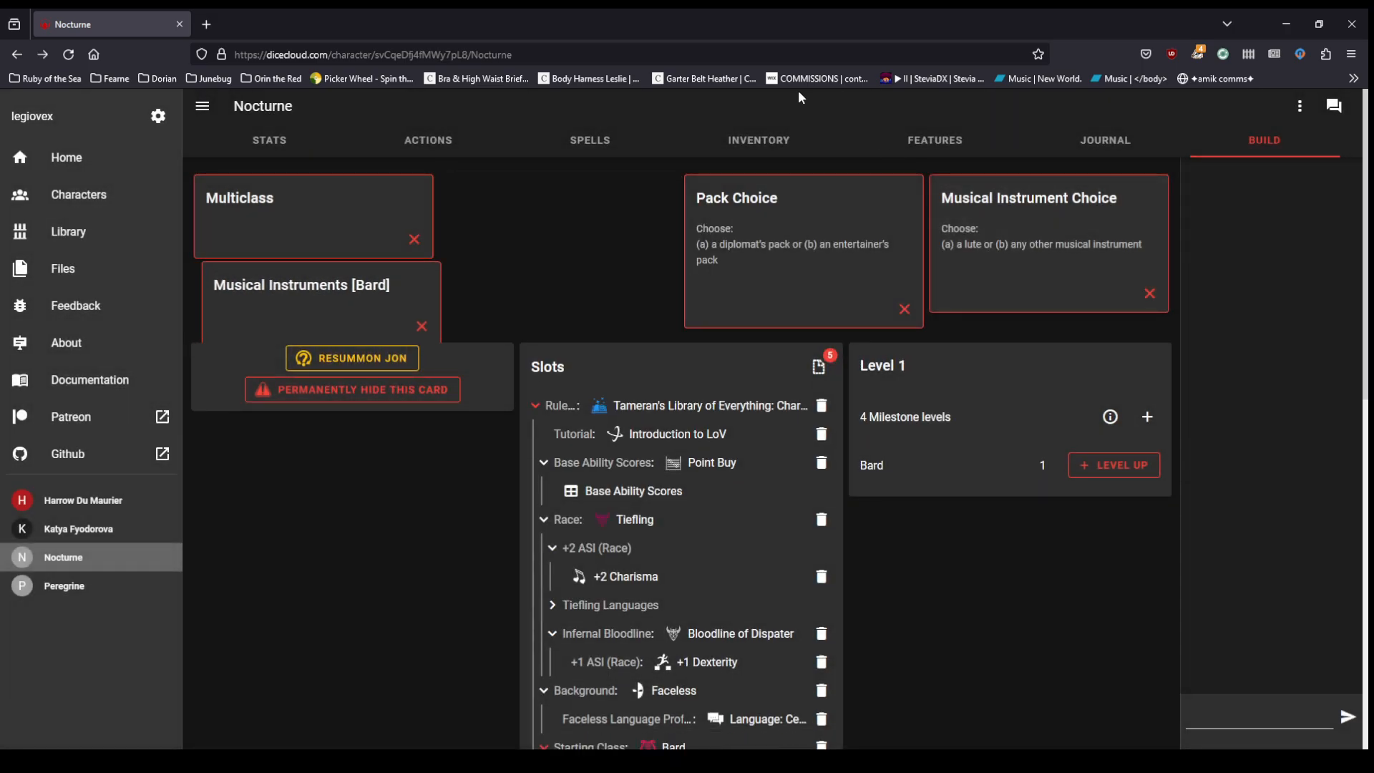
Step: Choose the Entertainer's Pack for the Pack Choice slot and a Dulcimer for the Musical Instrument Choice slot
left_click(792, 257)
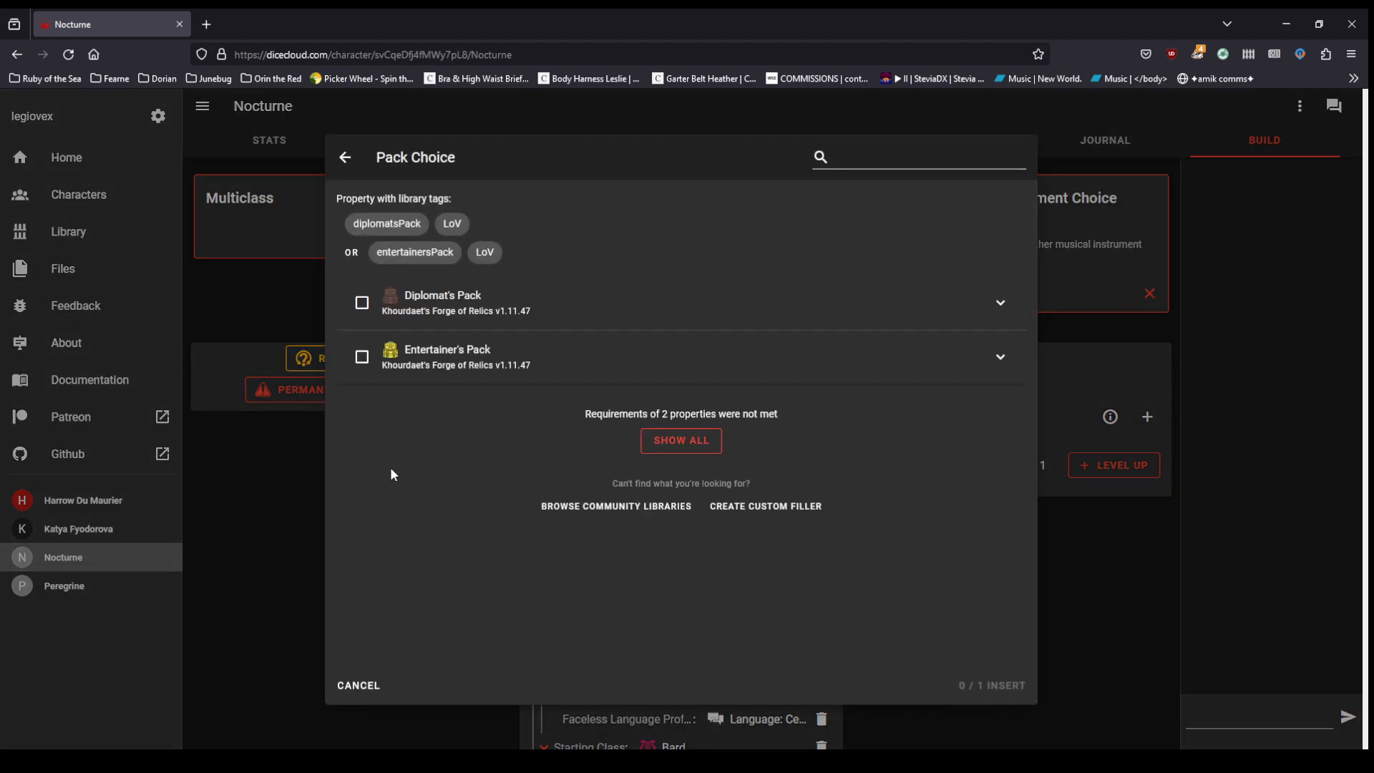
left_click(362, 357)
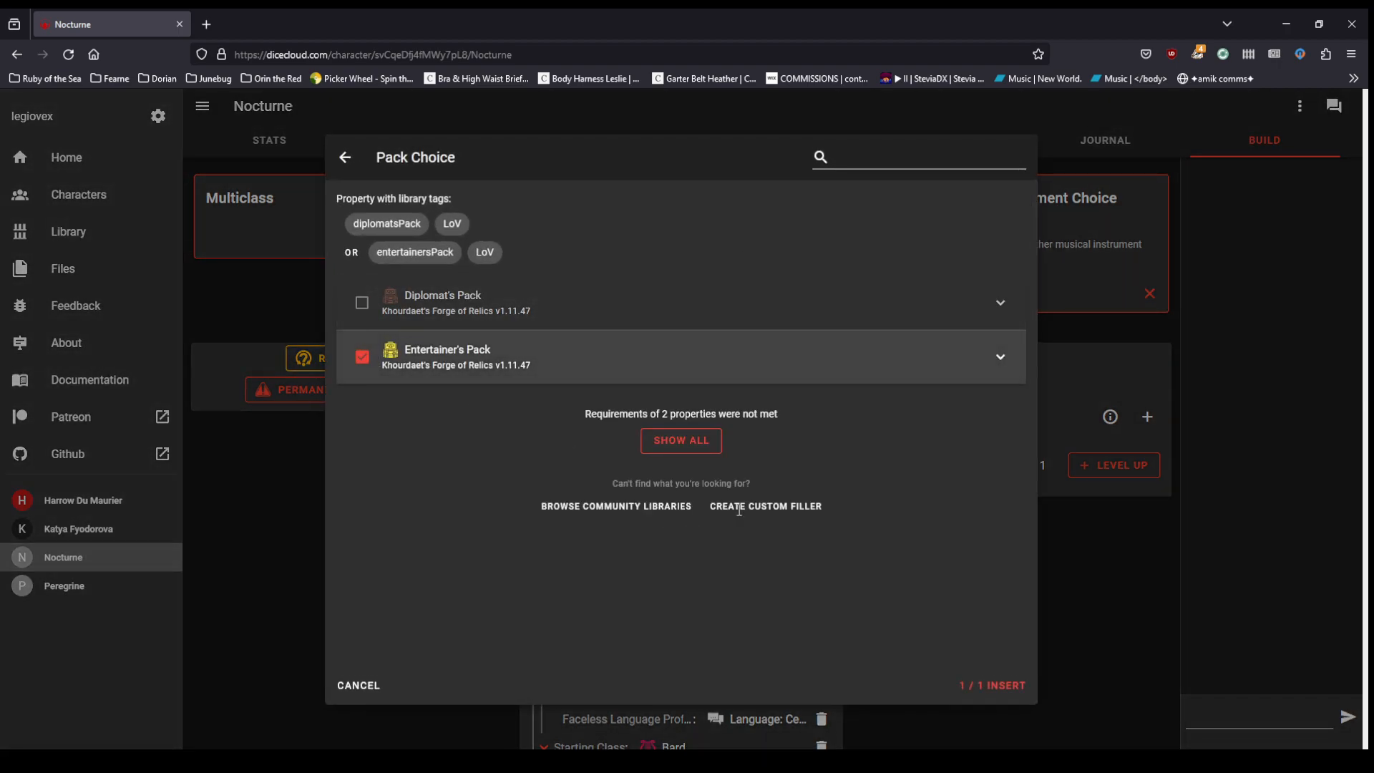
left_click(977, 688)
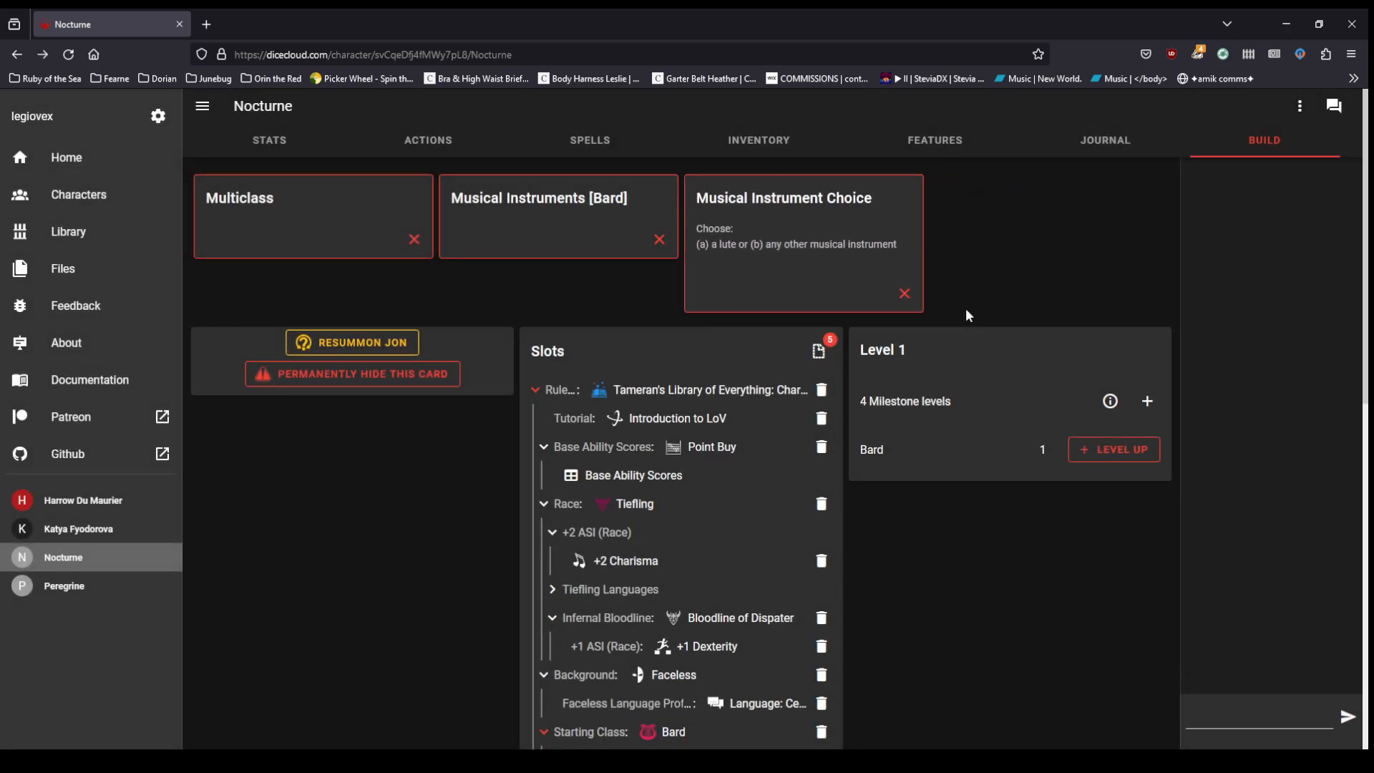
left_click(767, 270)
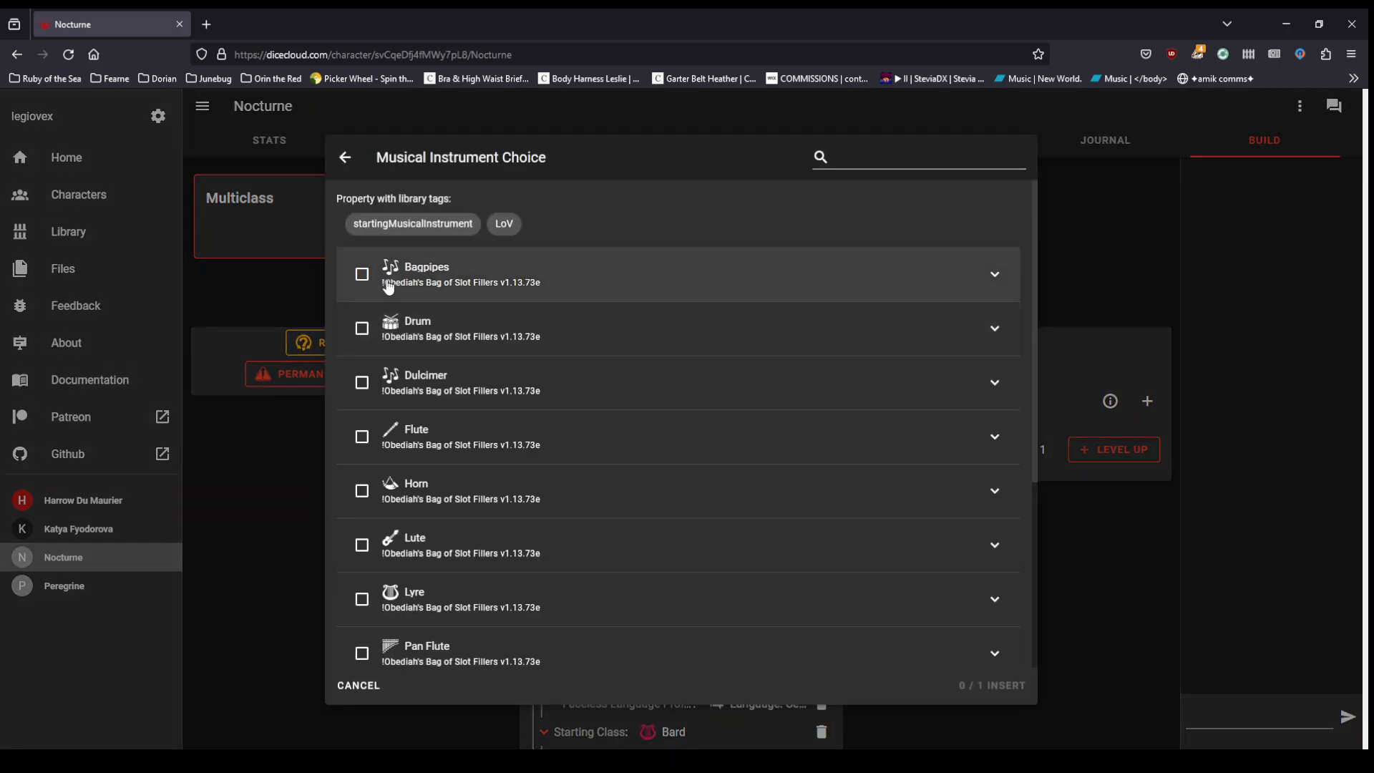
left_click(363, 386)
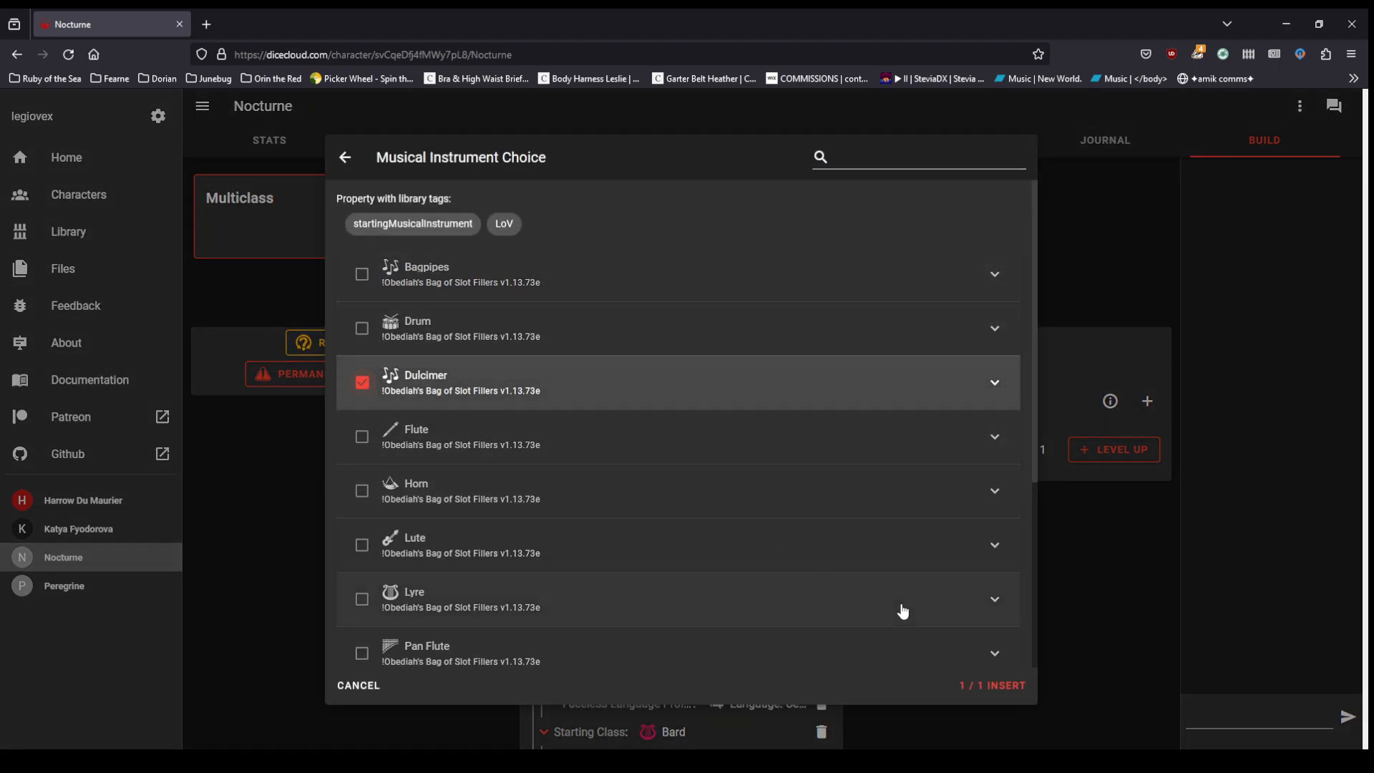
left_click(988, 687)
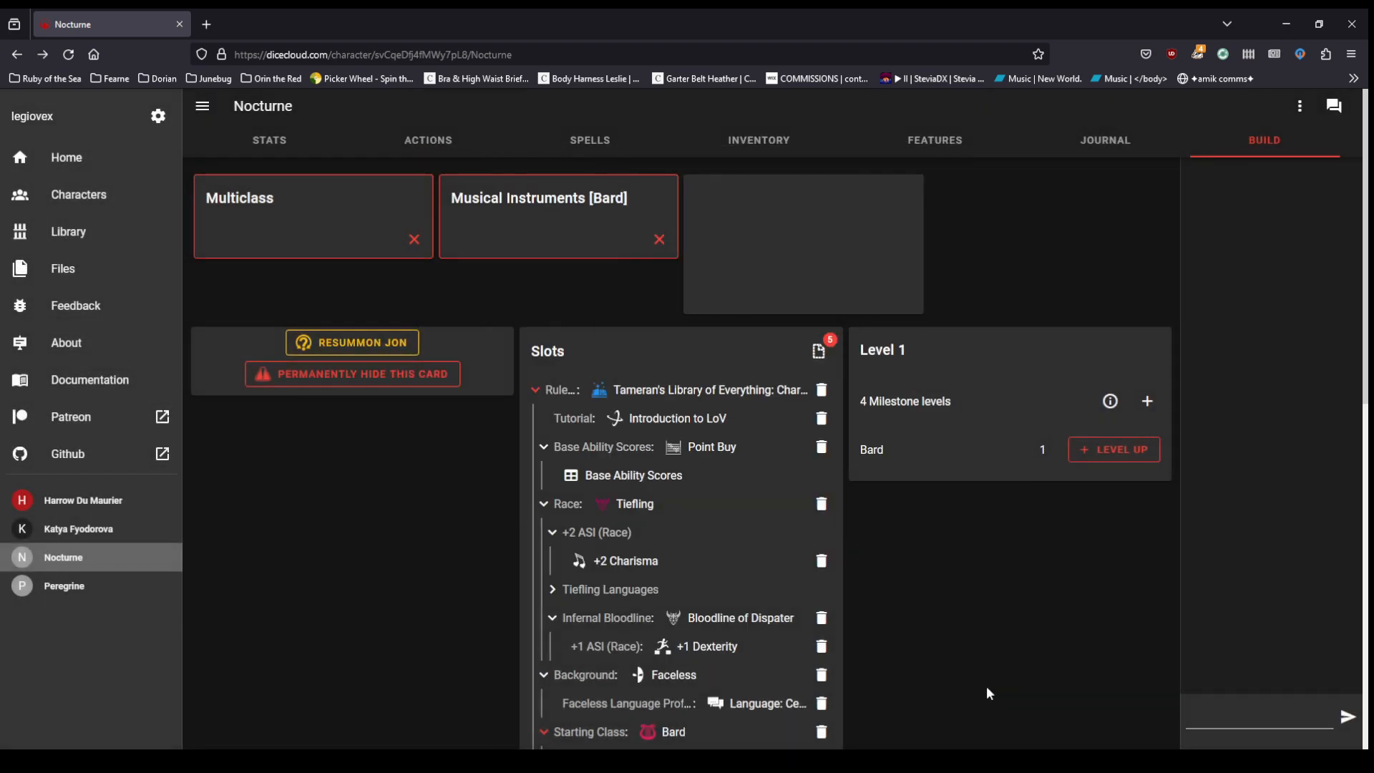
Step: Fill the Bard's Musical Instruments slot with three instruments, including Dulcimer and Lute
left_click(587, 235)
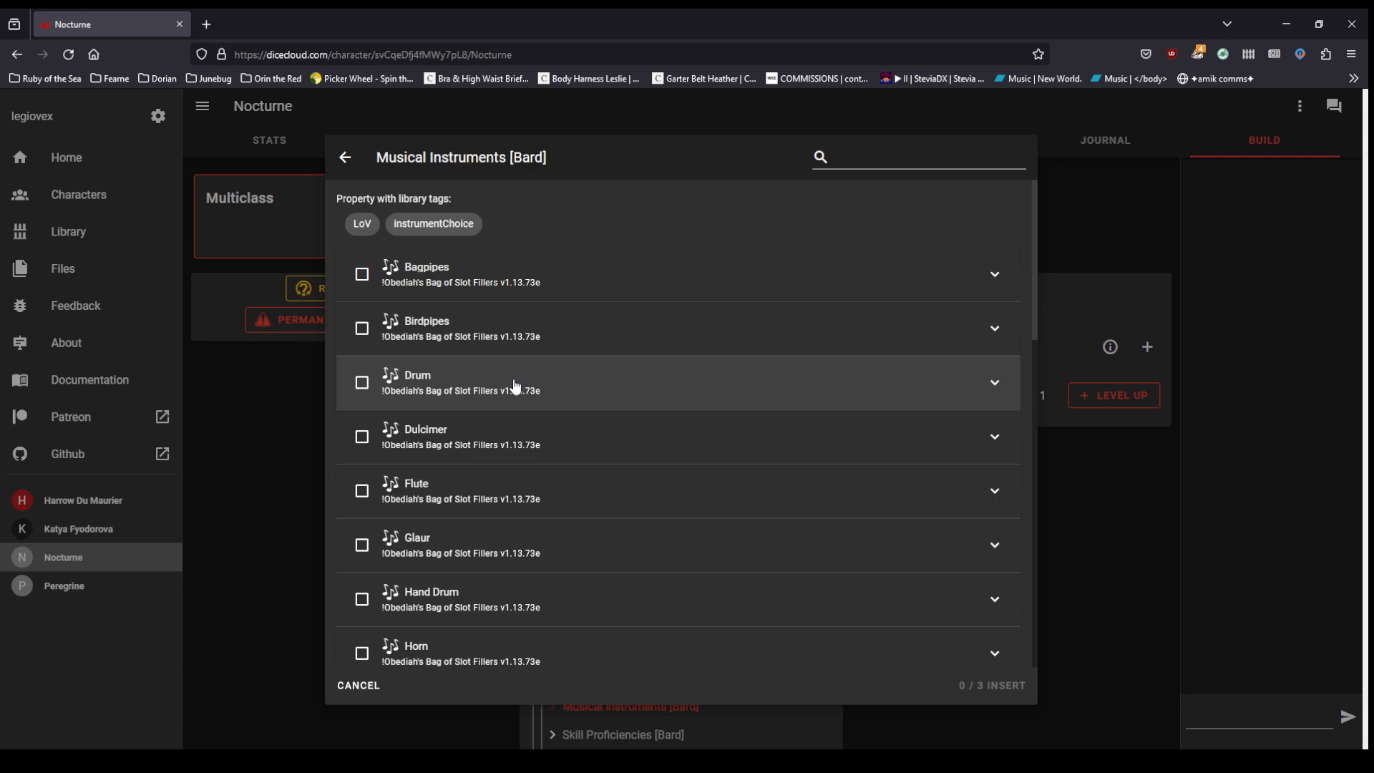
left_click(364, 438)
scroll(608, 460, "down", 5)
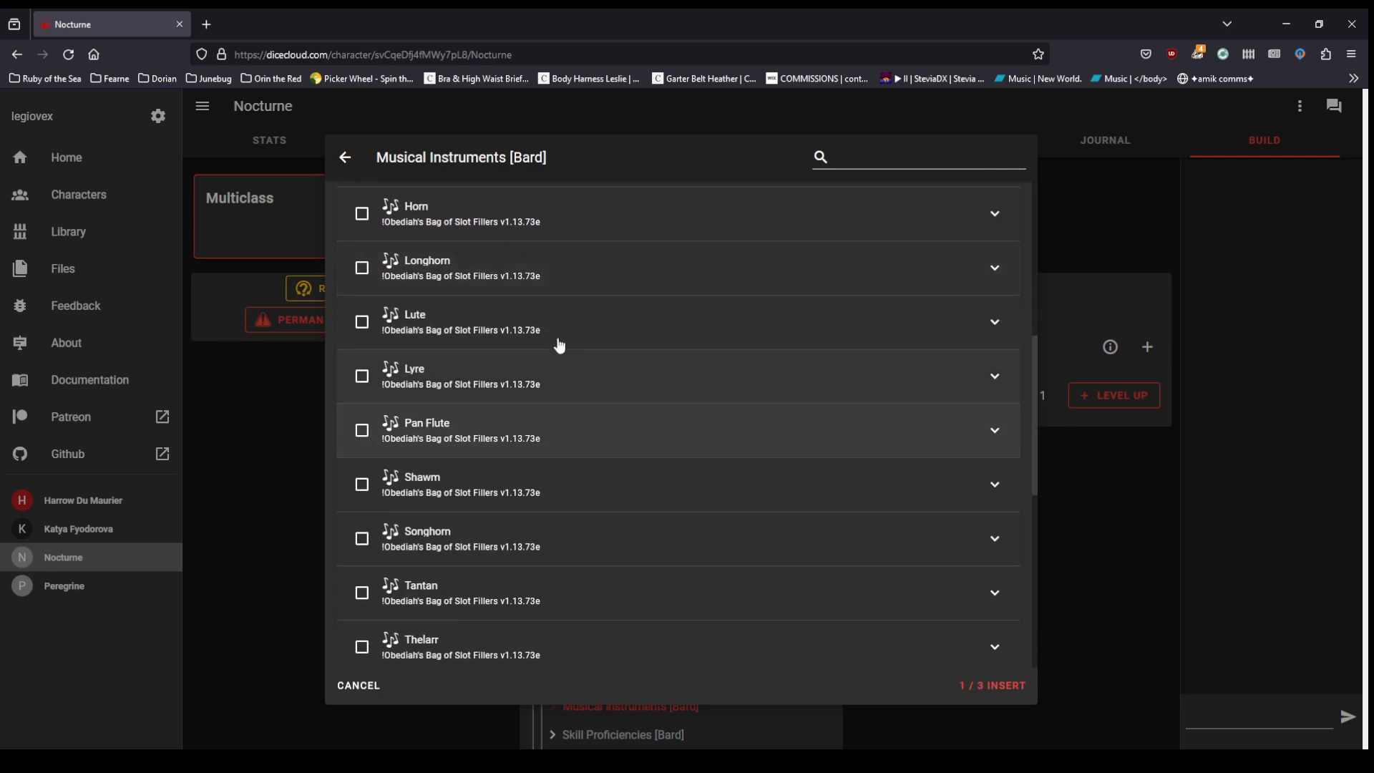
left_click(363, 324)
scroll(362, 573, "down", 5)
left_click(362, 492)
left_click(1004, 692)
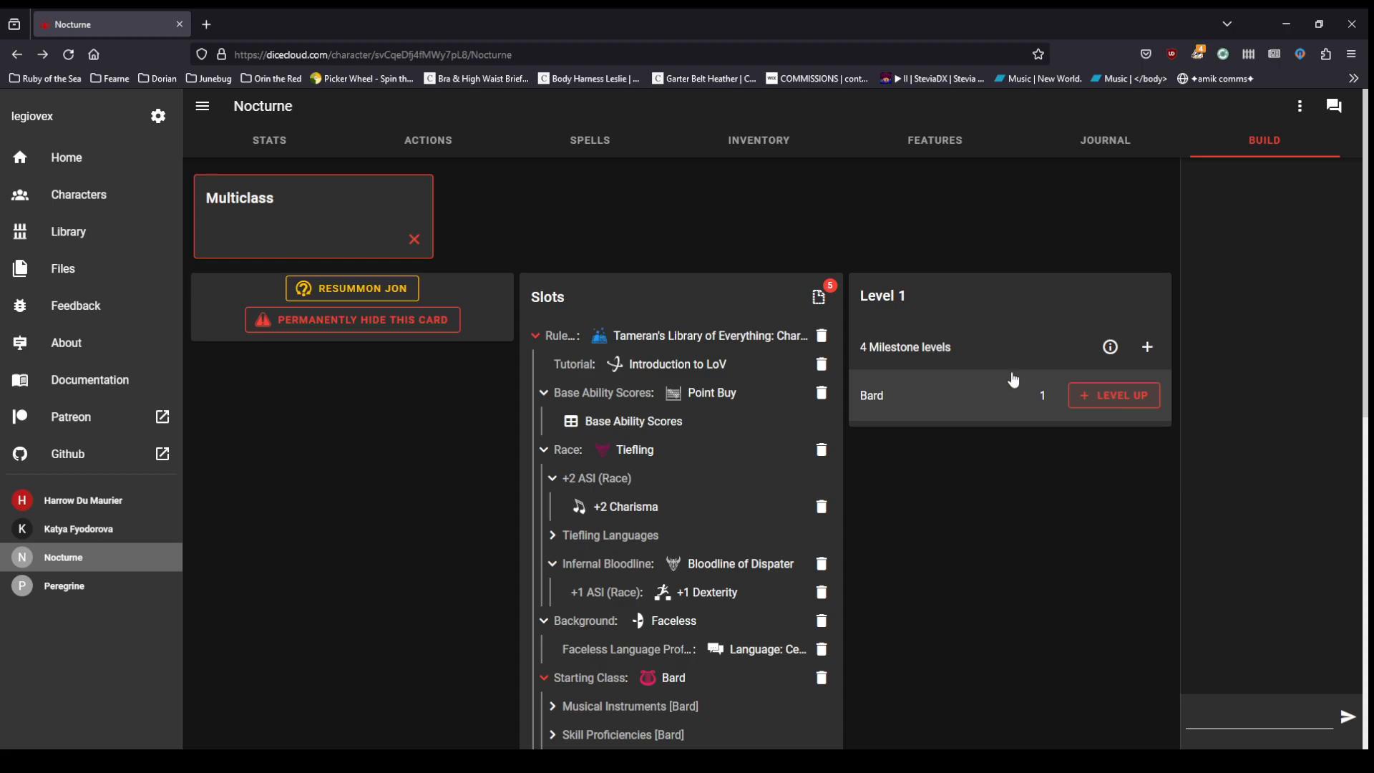
Step: Level the Bard class up directly to level 3 with the Bard 3 entry
left_click(1120, 406)
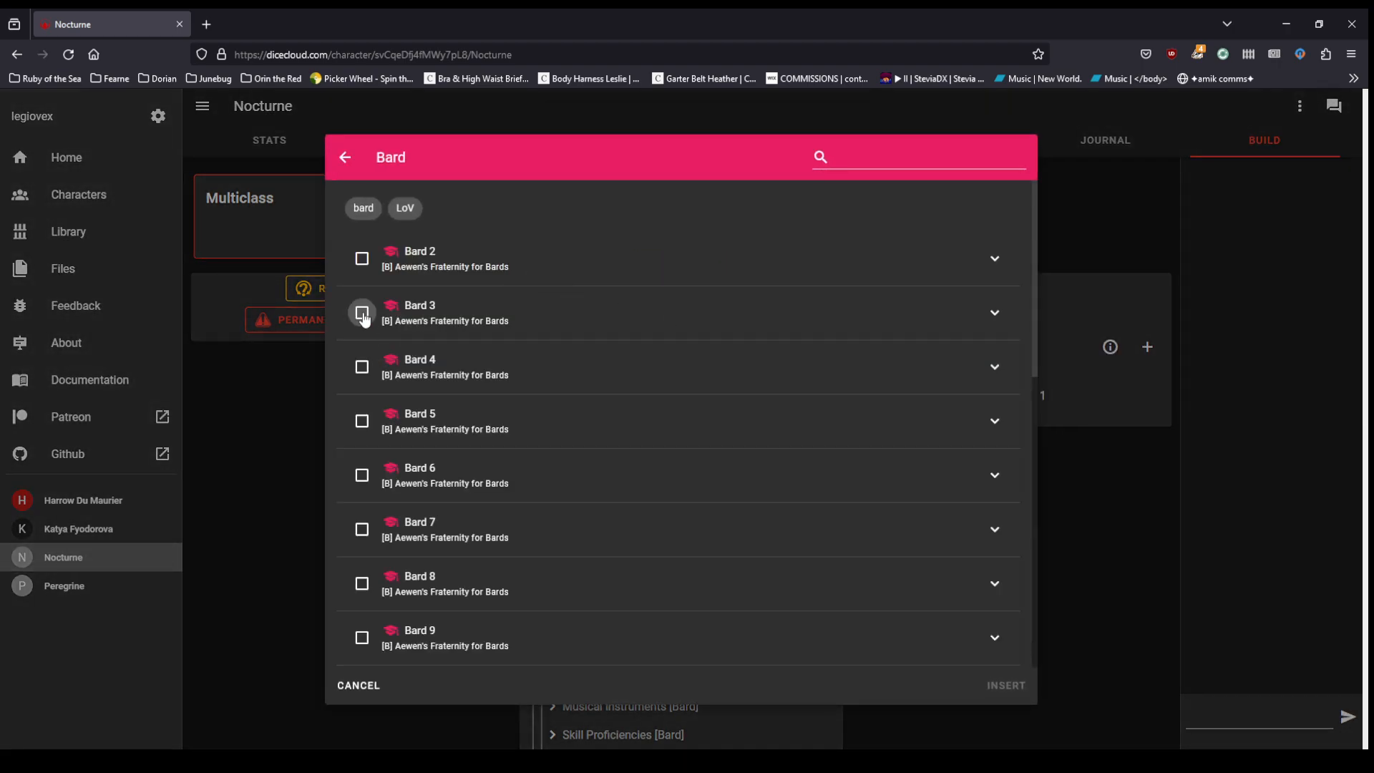
left_click(363, 317)
left_click(1004, 688)
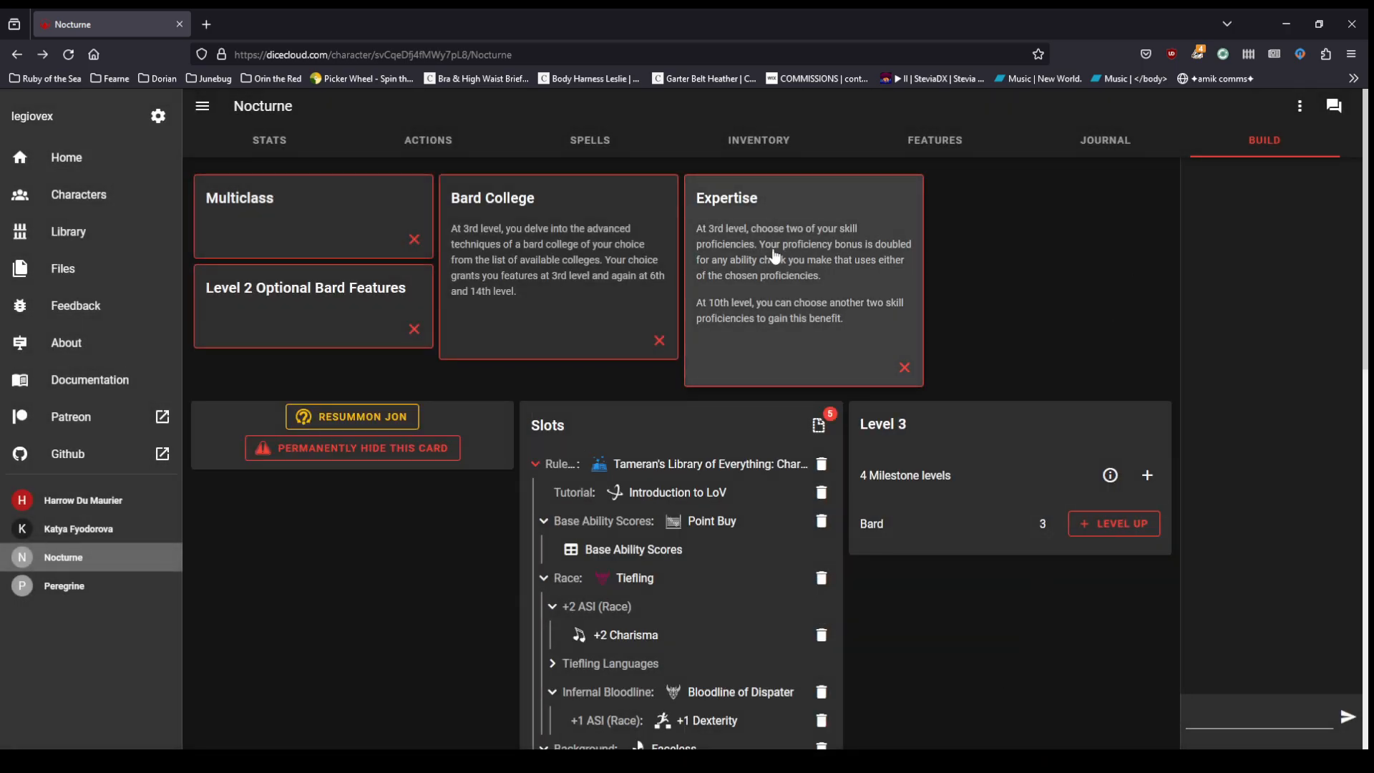
Step: Fill the Level 2 Optional Bard Features slot with Magical Inspiration
left_click(265, 302)
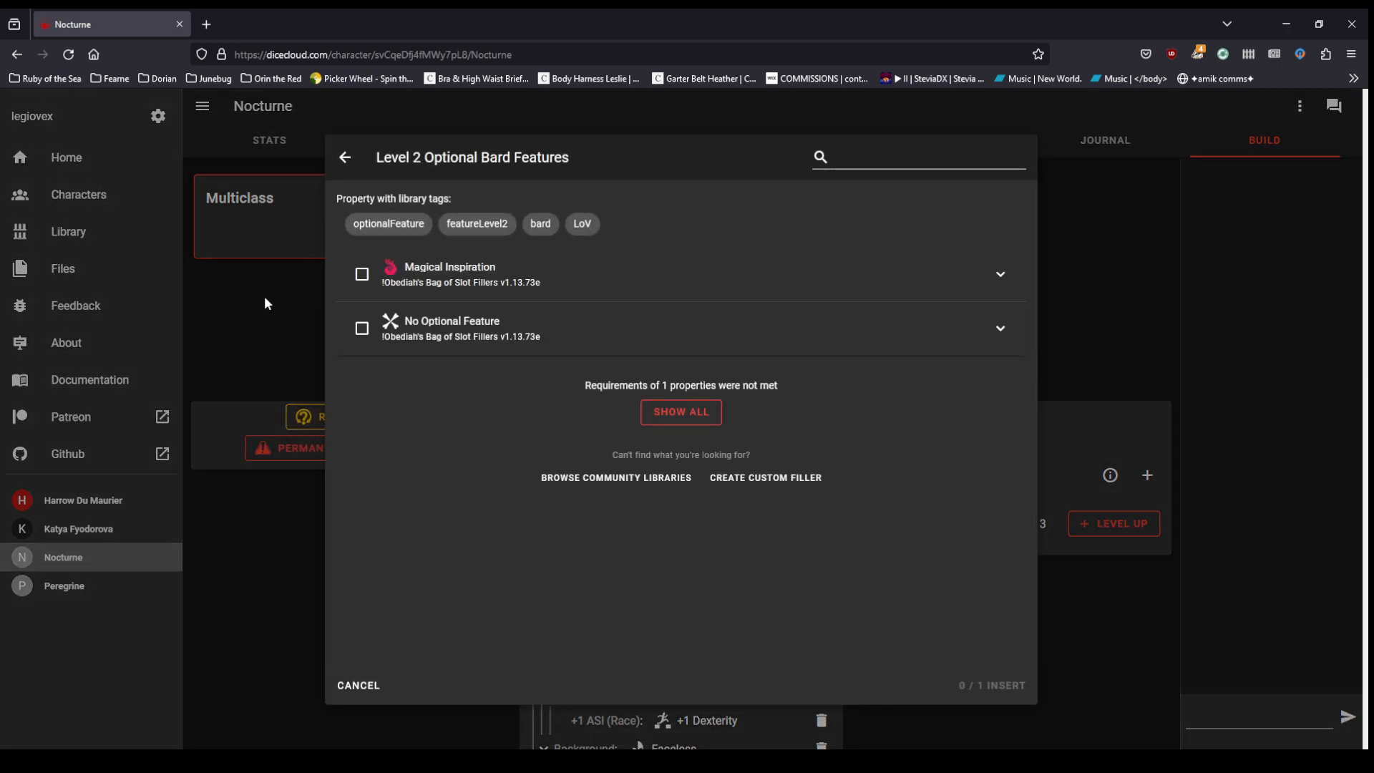
left_click(362, 274)
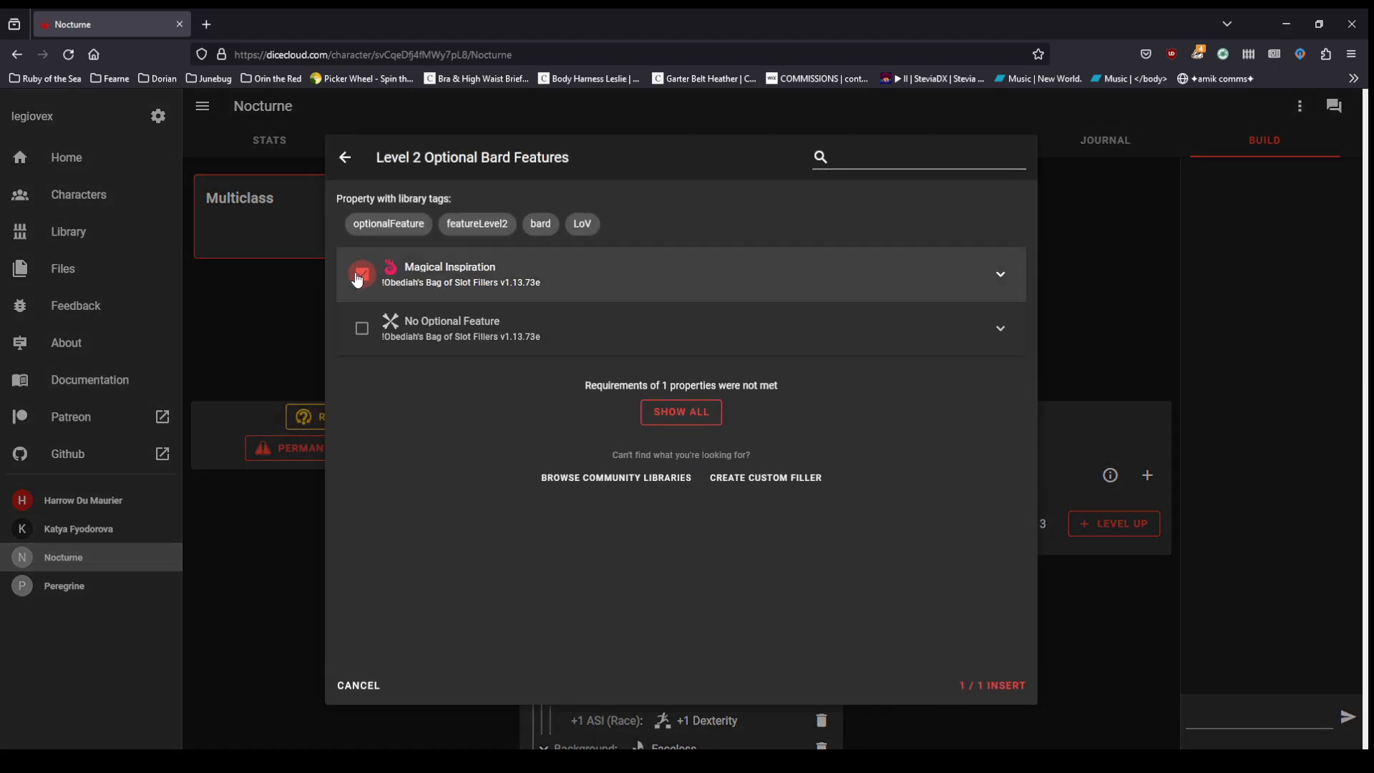
left_click(989, 687)
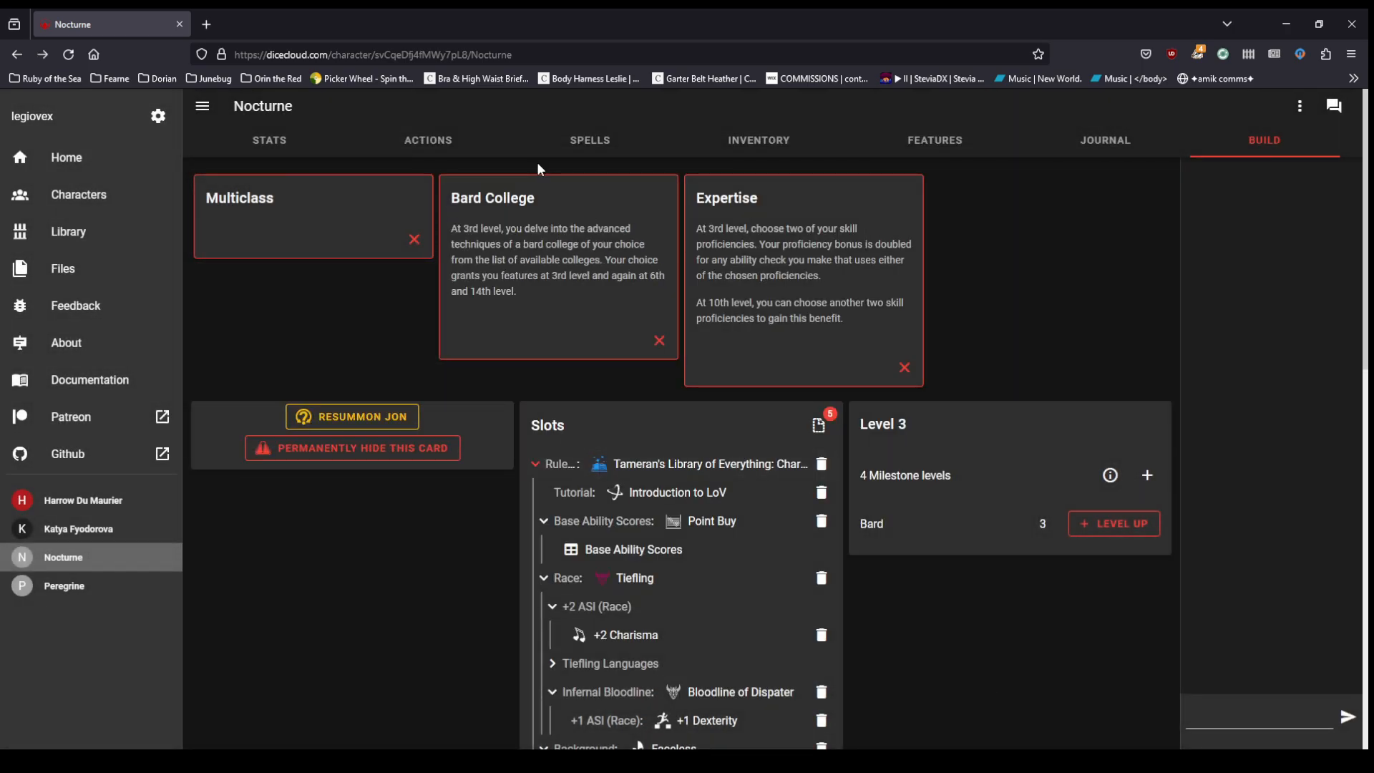
Step: Choose College of Glamour for the Bard College slot
left_click(571, 247)
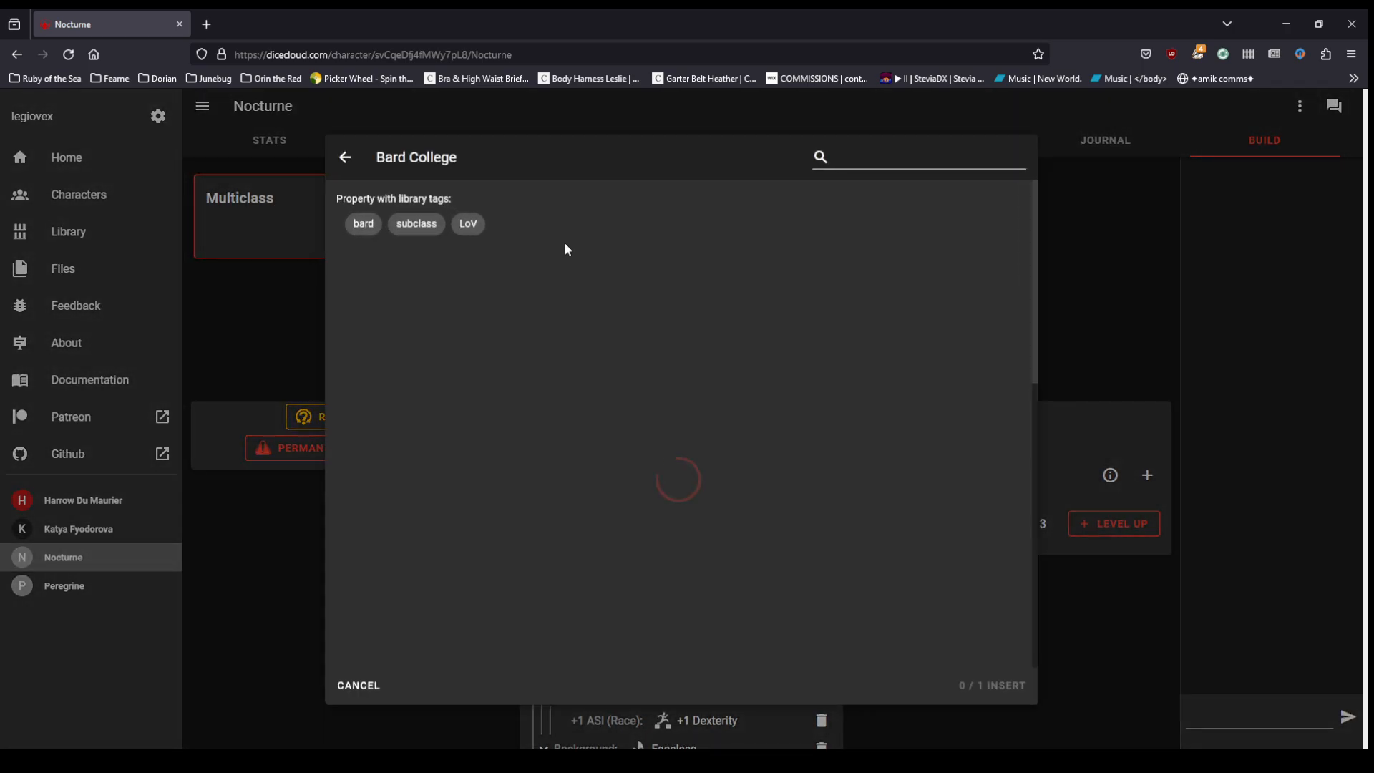
left_click(361, 382)
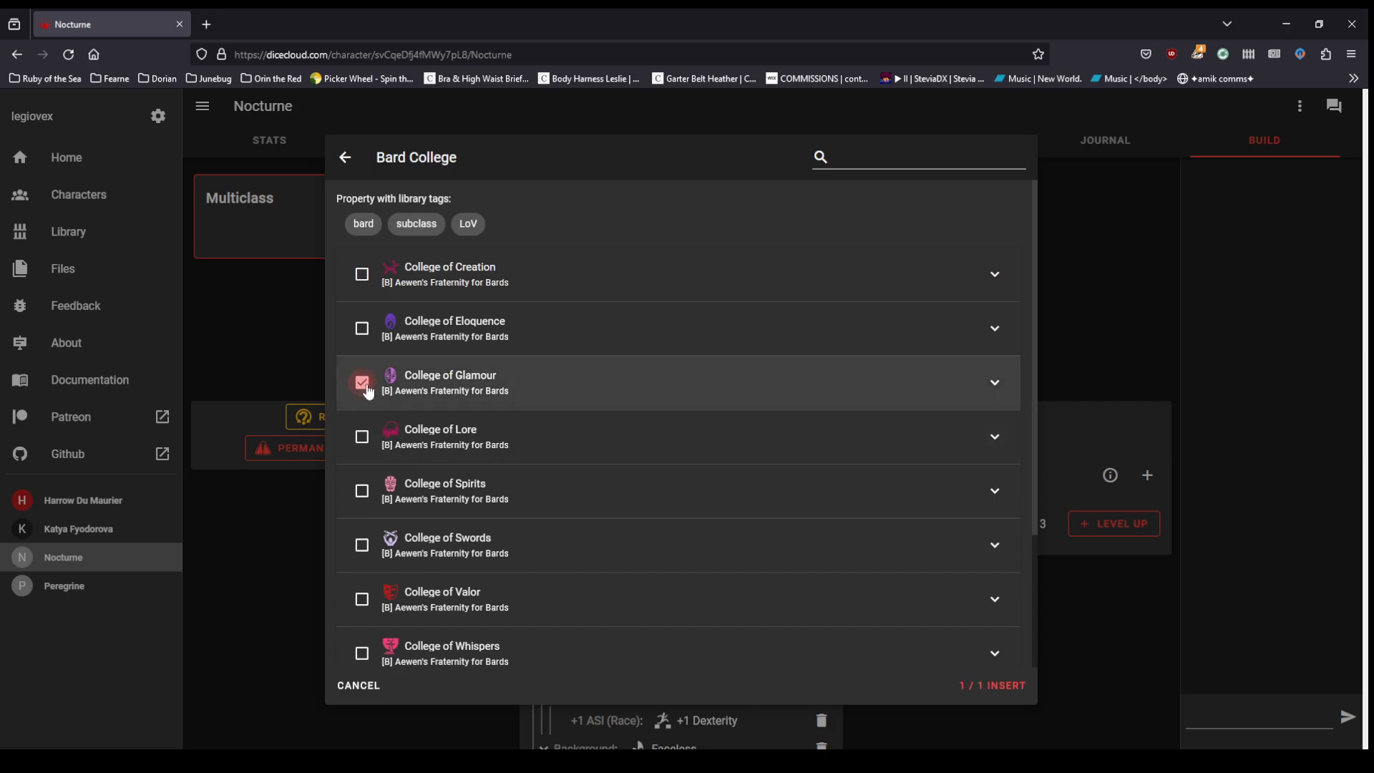
scroll(758, 574, "down", 3)
scroll(759, 572, "up", 3)
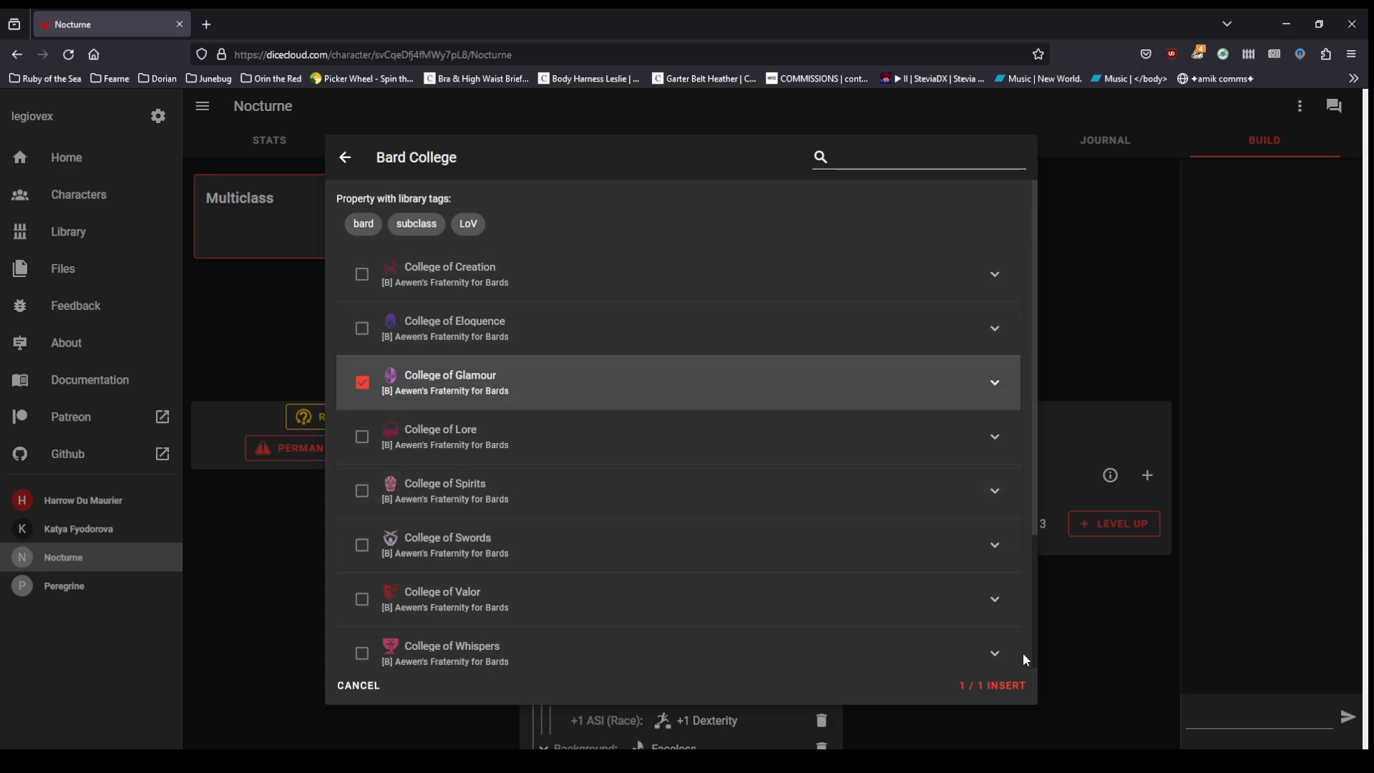
left_click(992, 689)
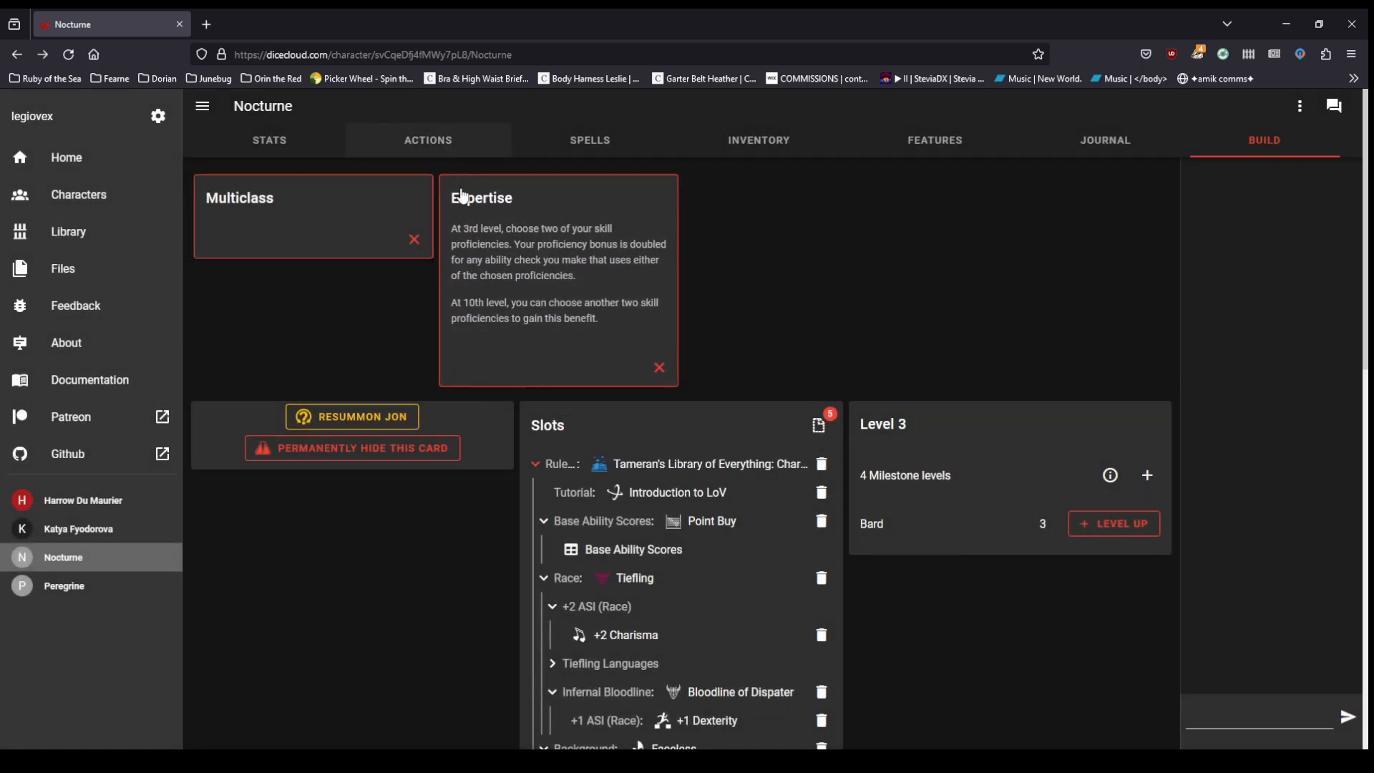
Step: Fill the Expertise slot with Intimidation and Performance
left_click(582, 288)
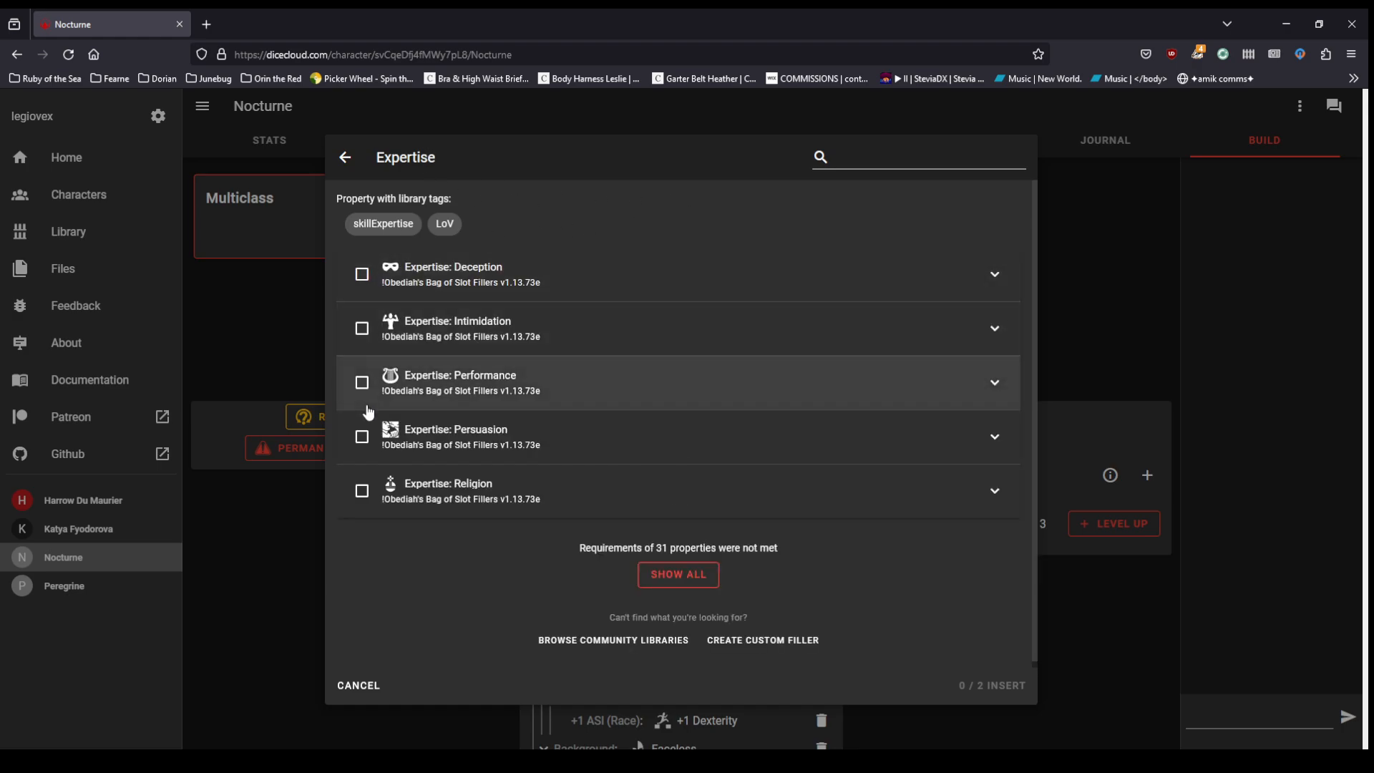
left_click(364, 387)
left_click(363, 327)
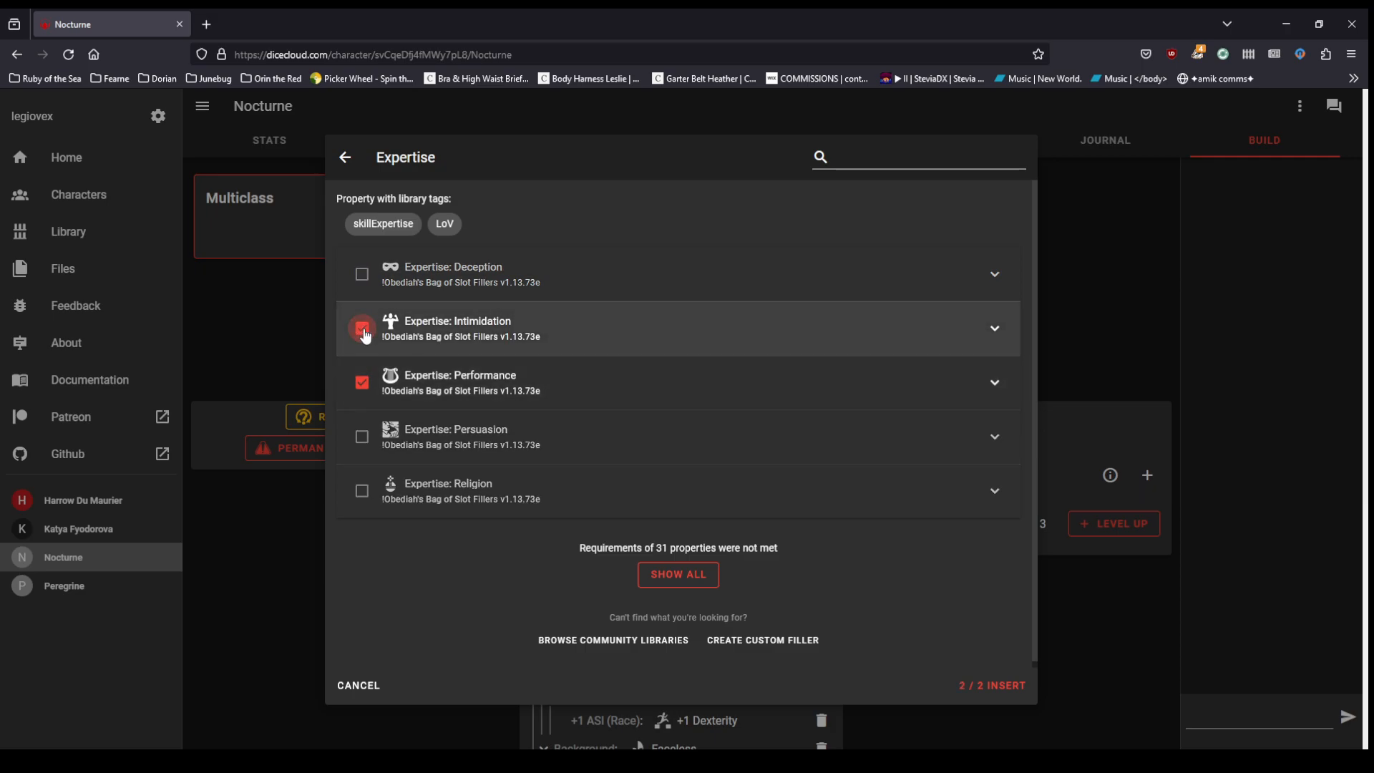
left_click(995, 690)
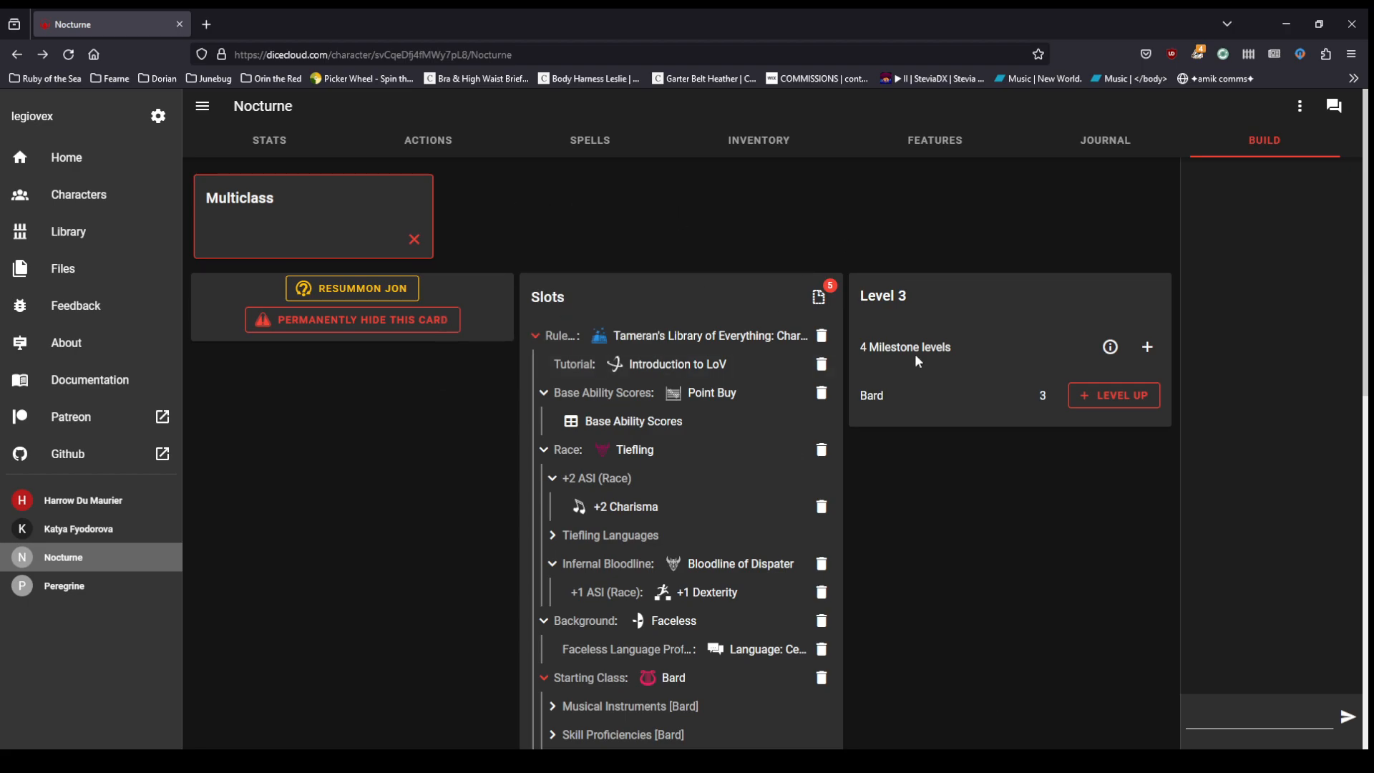
Step: Review the available multiclass options and the Bard class's details and level-up entries without inserting anything
left_click(298, 208)
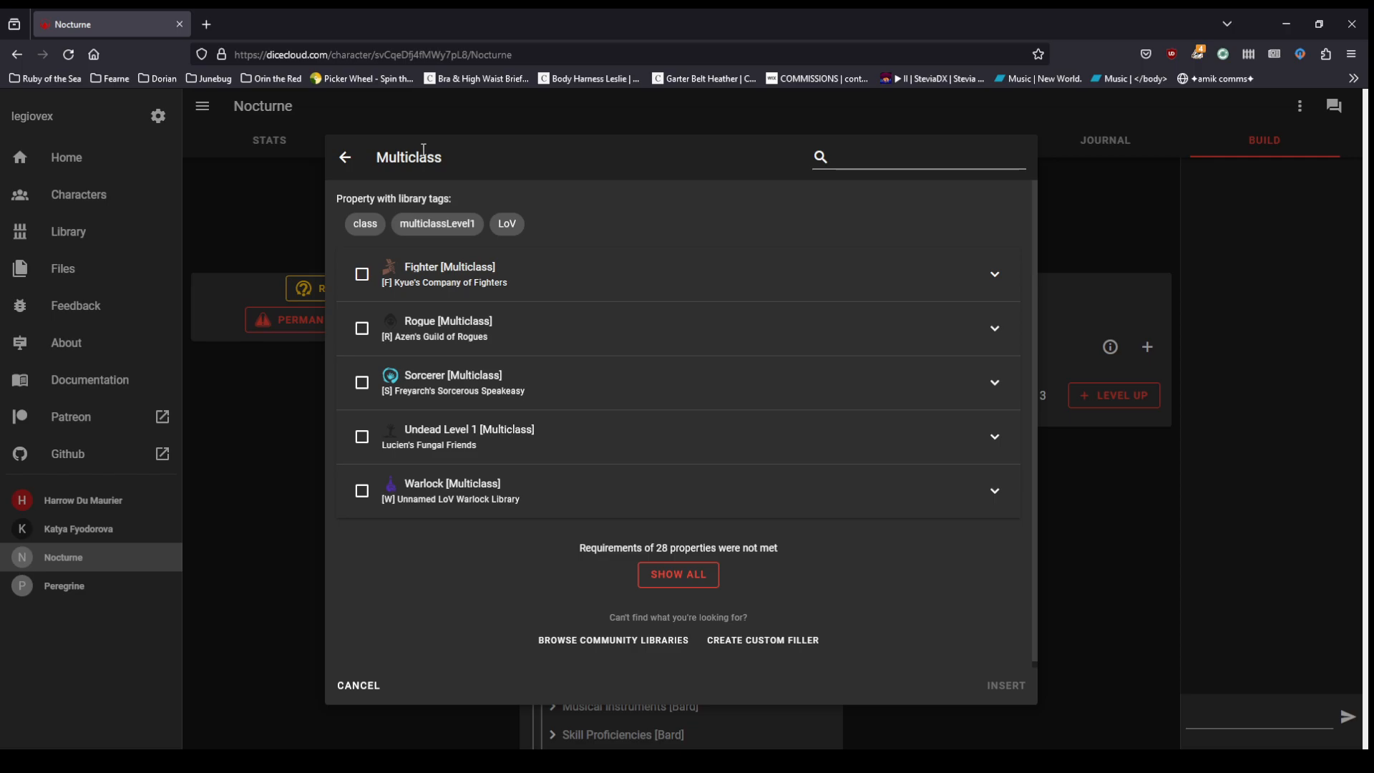
left_click(345, 158)
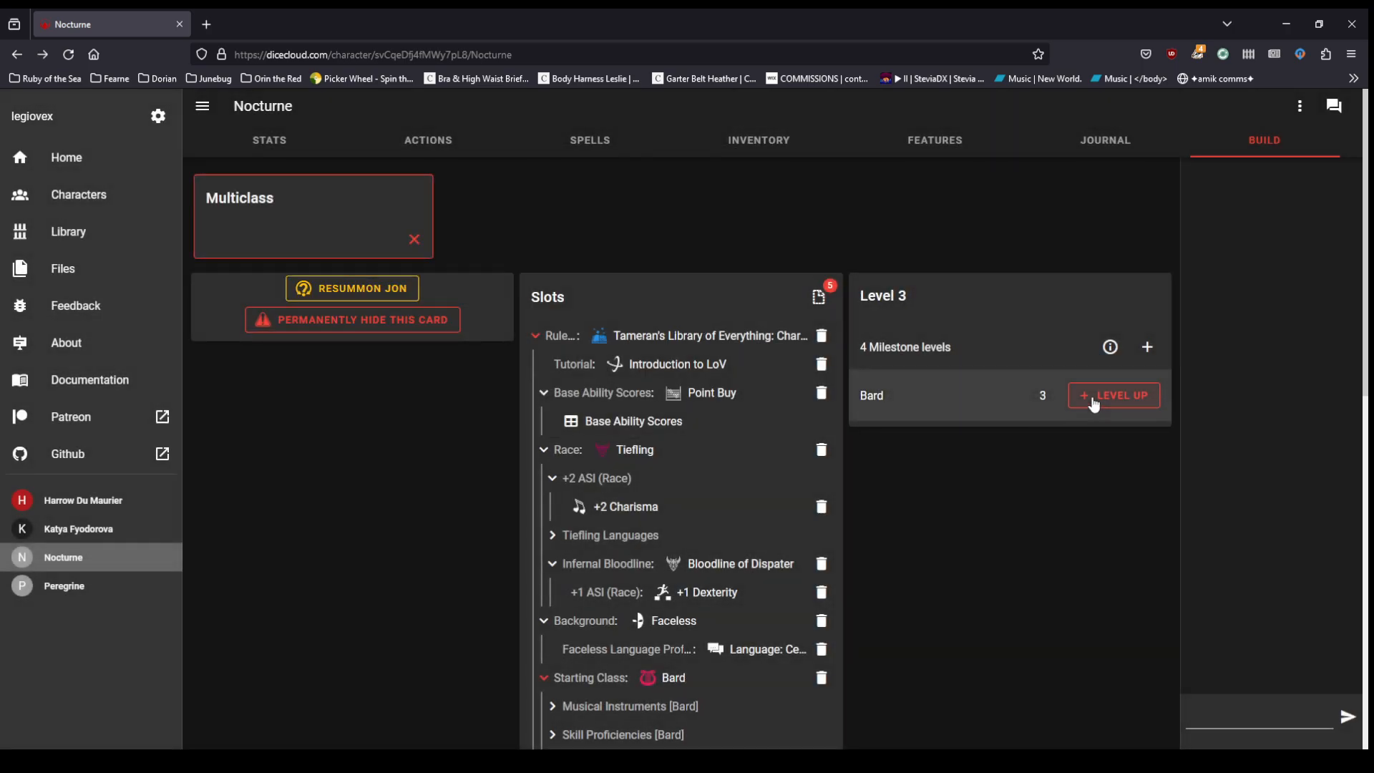
left_click(1028, 406)
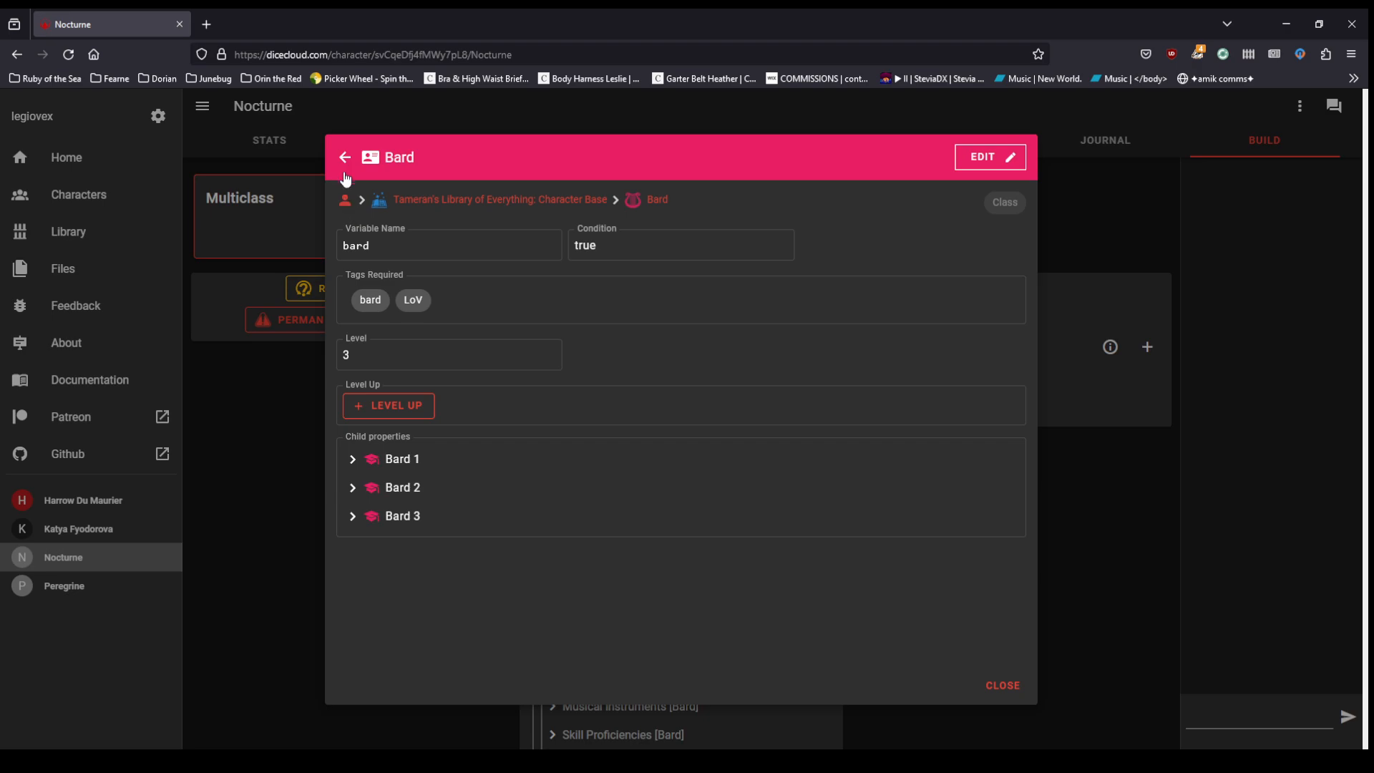
left_click(345, 167)
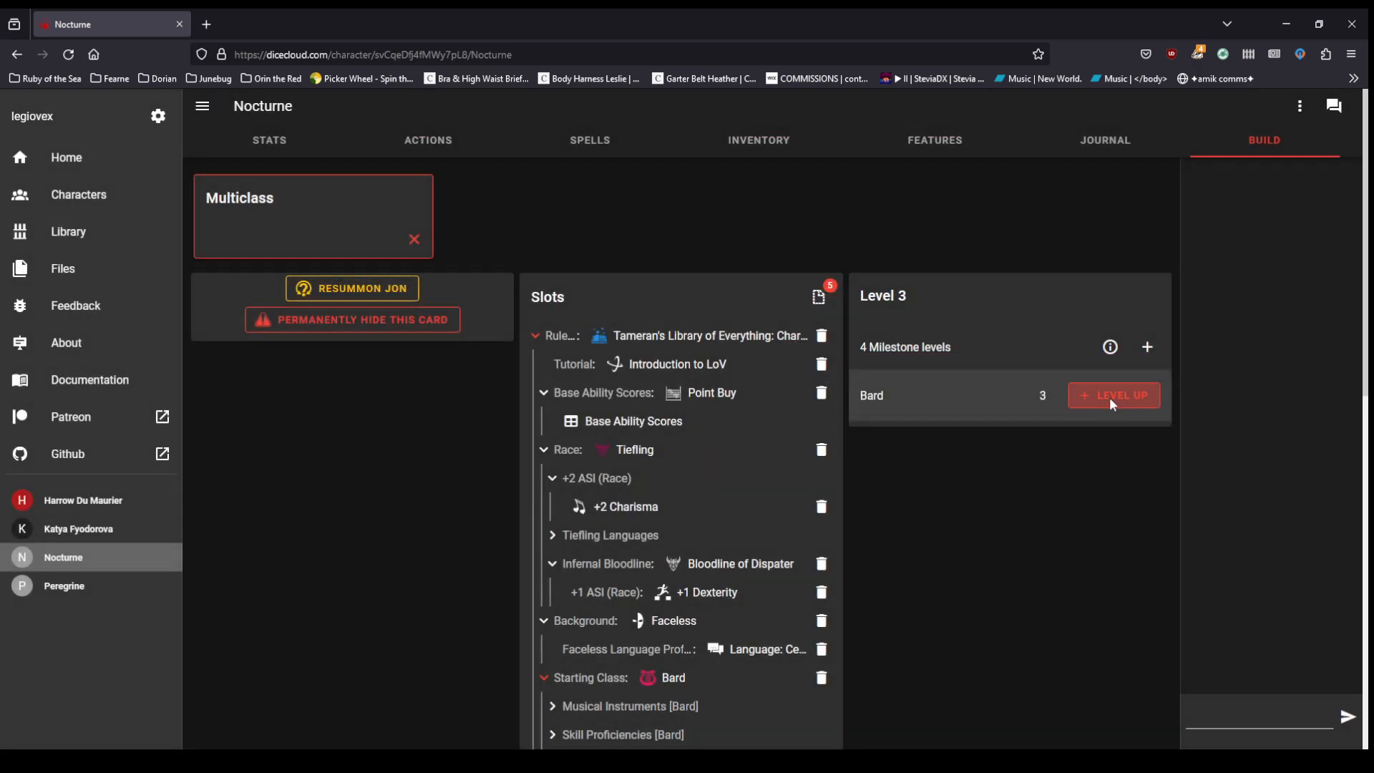
left_click(1112, 398)
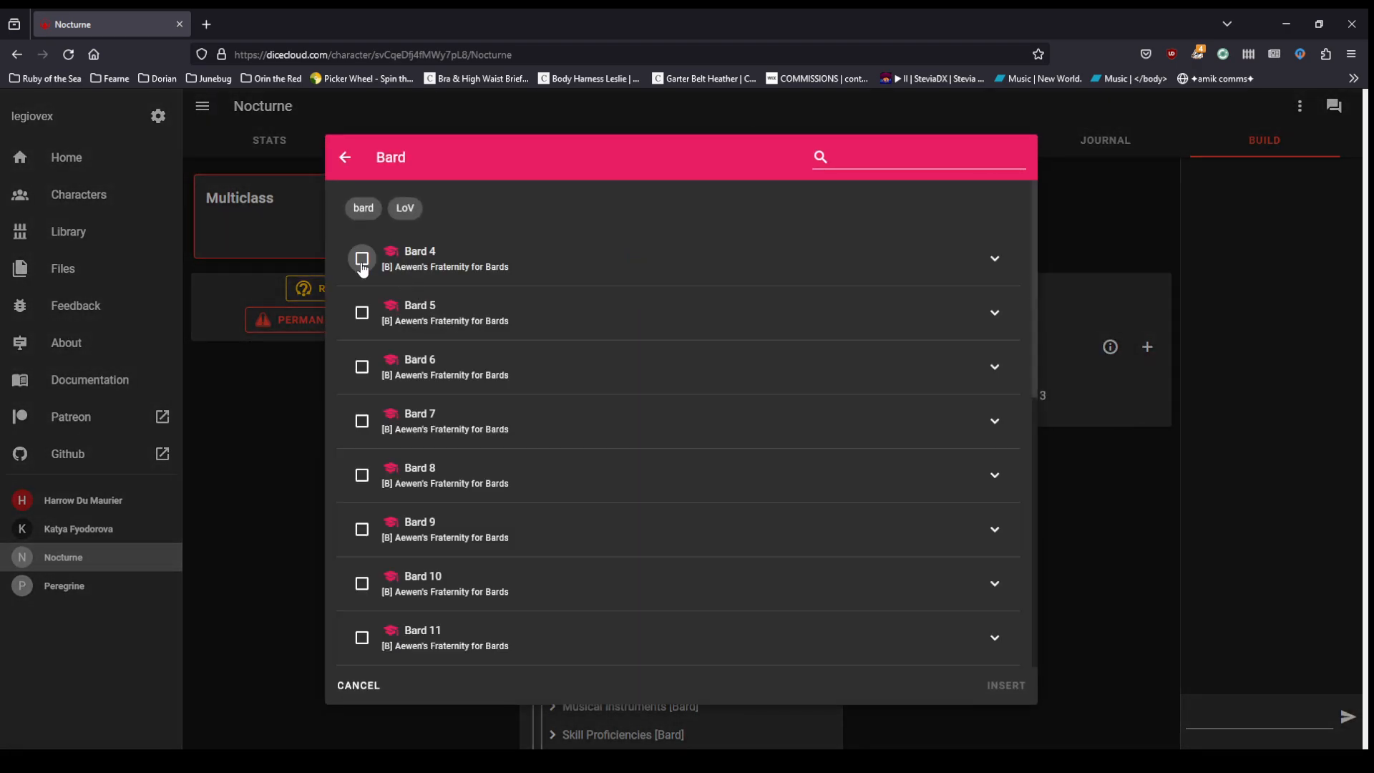
left_click(350, 155)
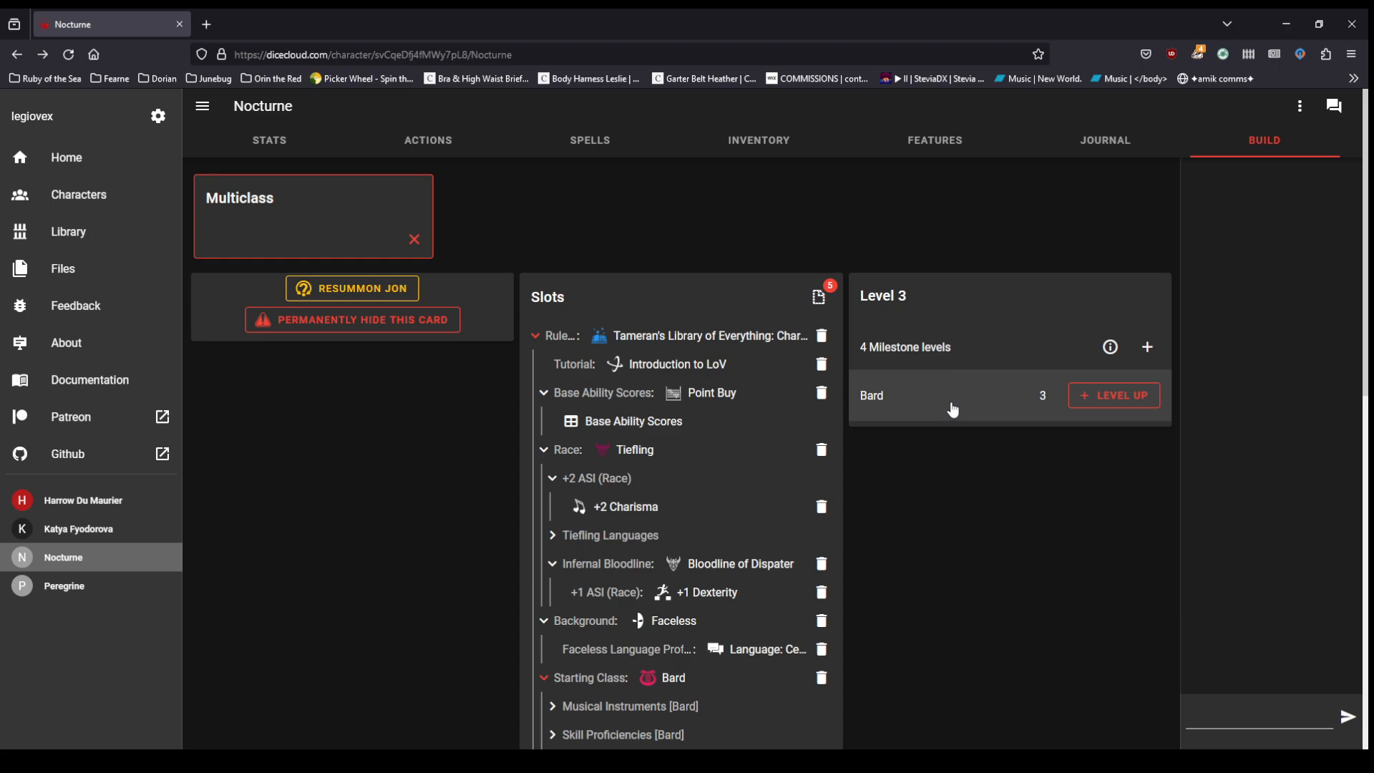
Step: Fill the Multiclass slot with Warlock [Multiclass] and dismiss the Multiclass card that remains
left_click(255, 229)
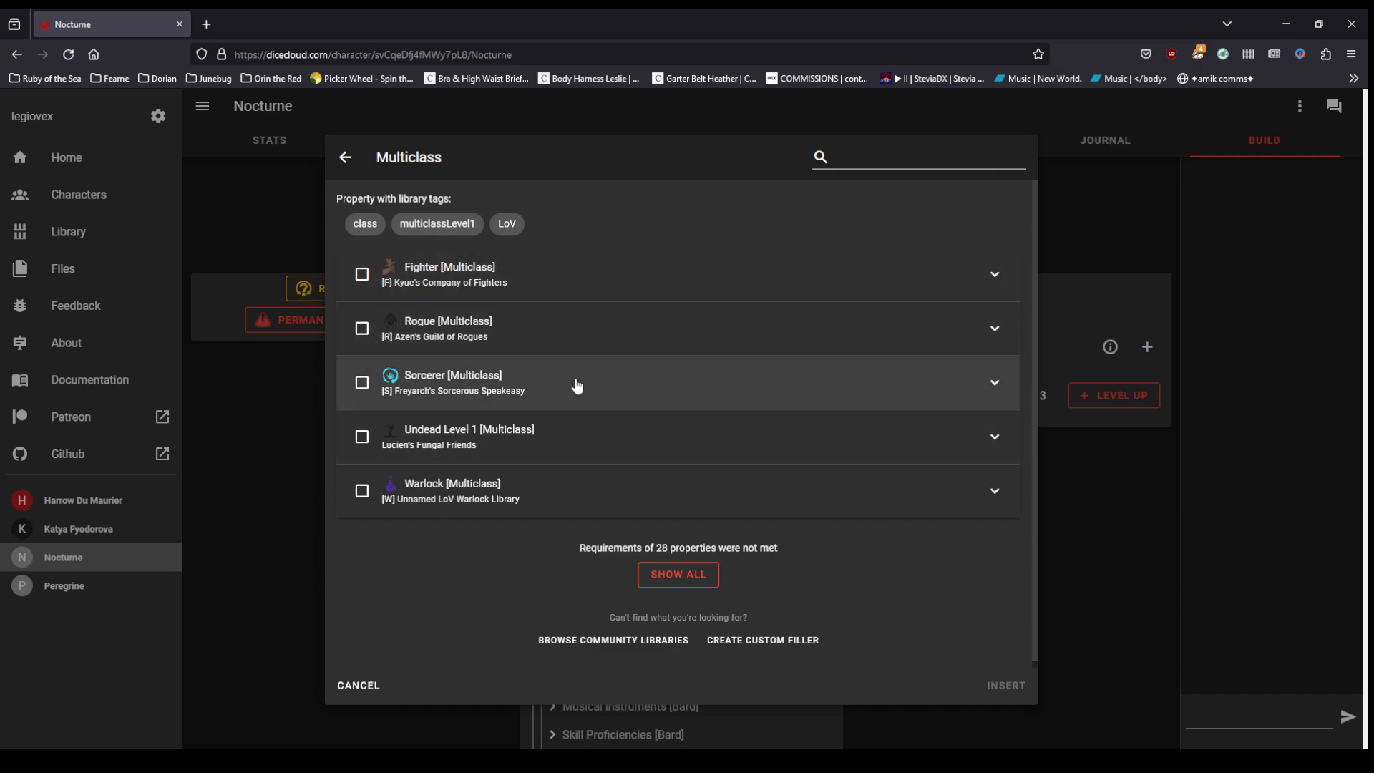
left_click(360, 493)
left_click(1005, 686)
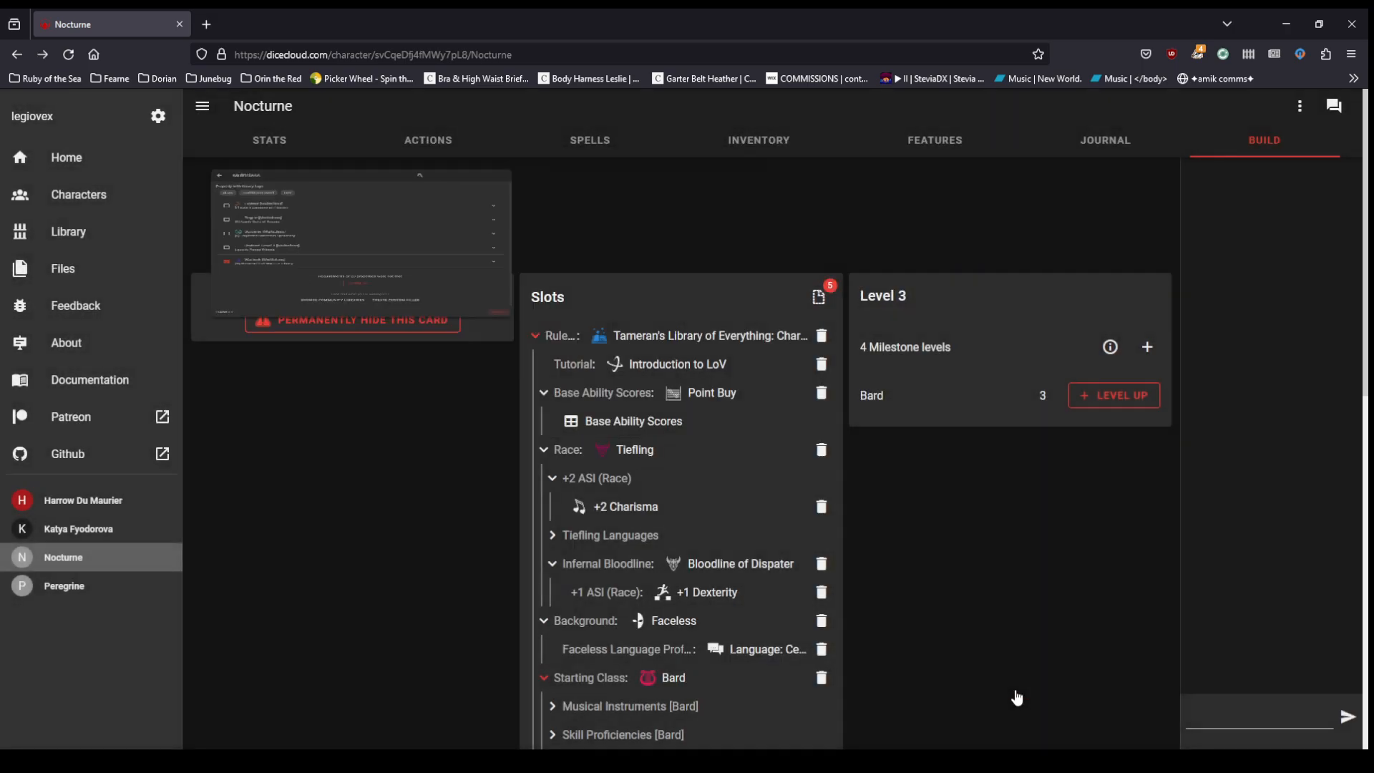
left_click(414, 244)
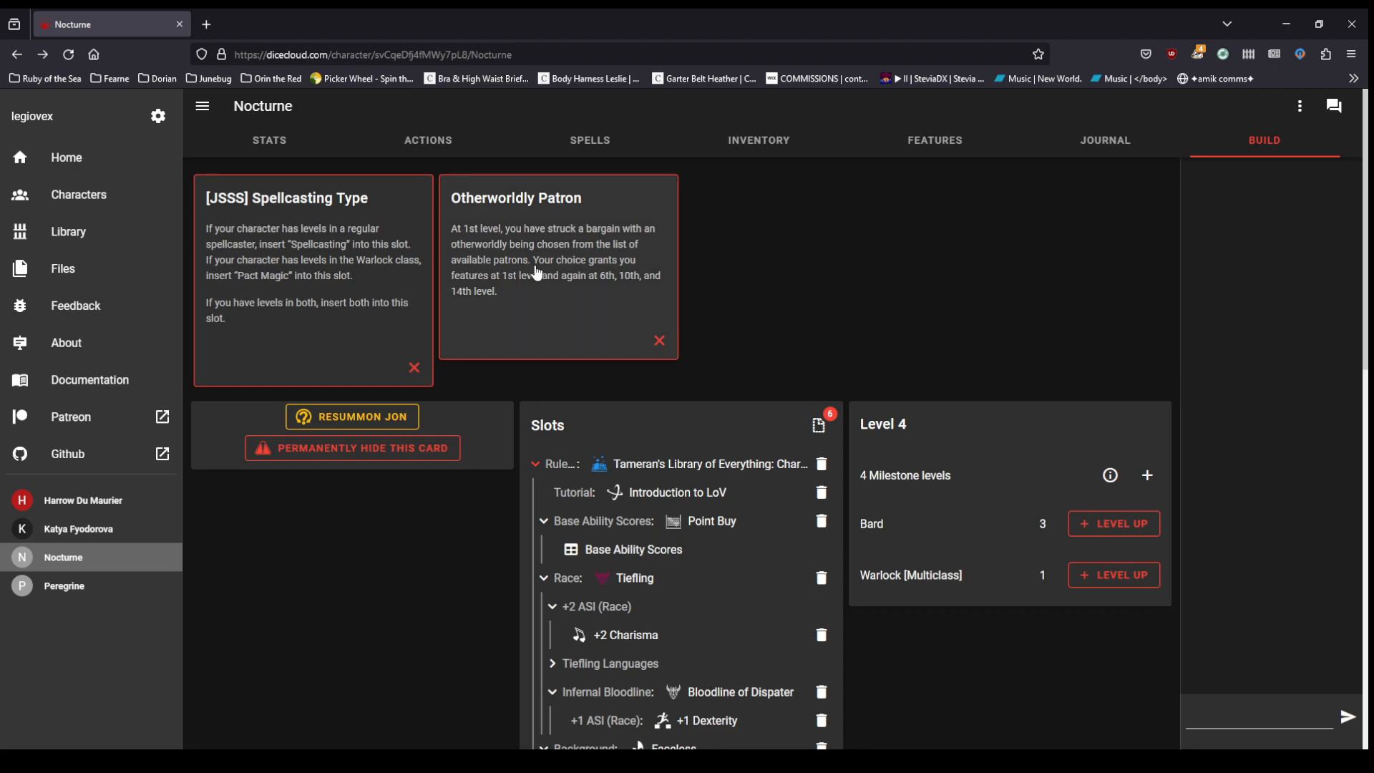
Step: Add Pact Magic to the [JSSS] Spellcasting Type slot
left_click(343, 264)
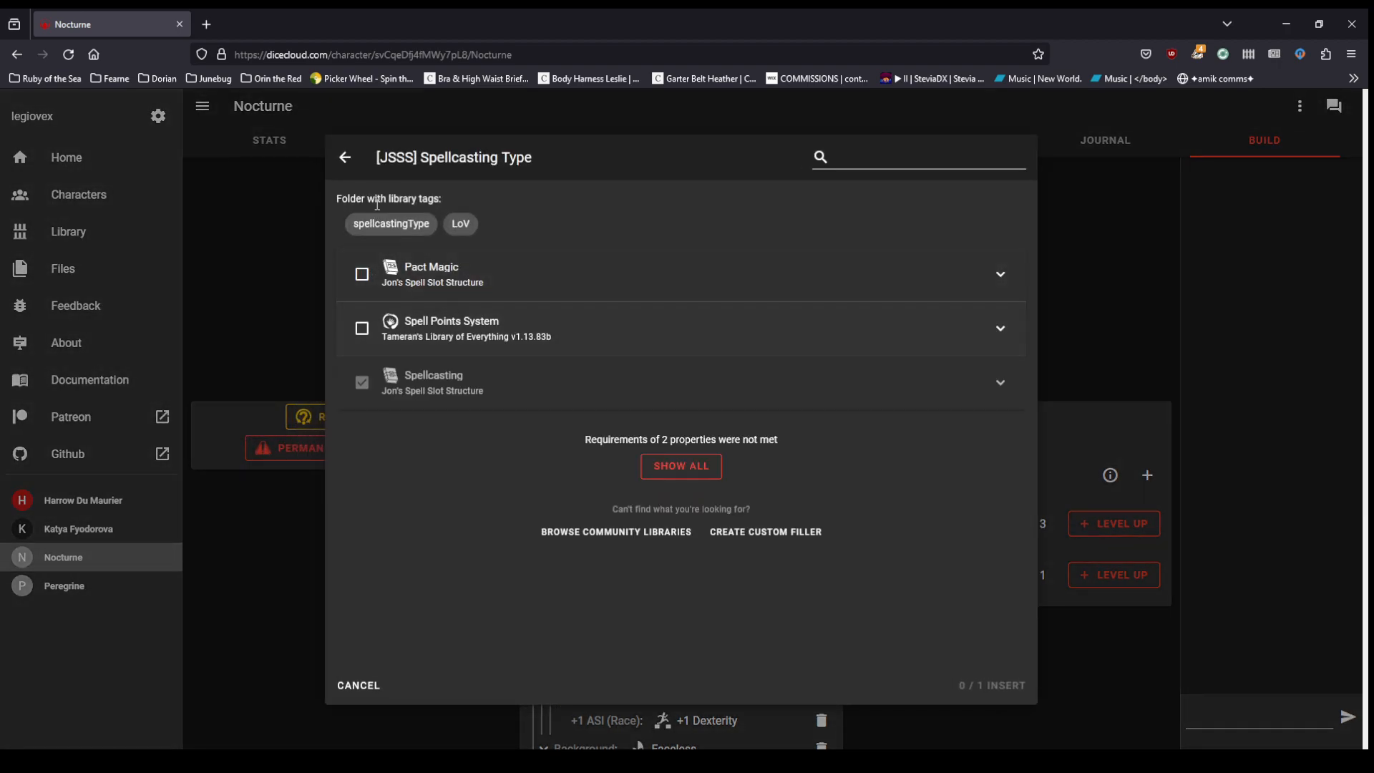
left_click(351, 275)
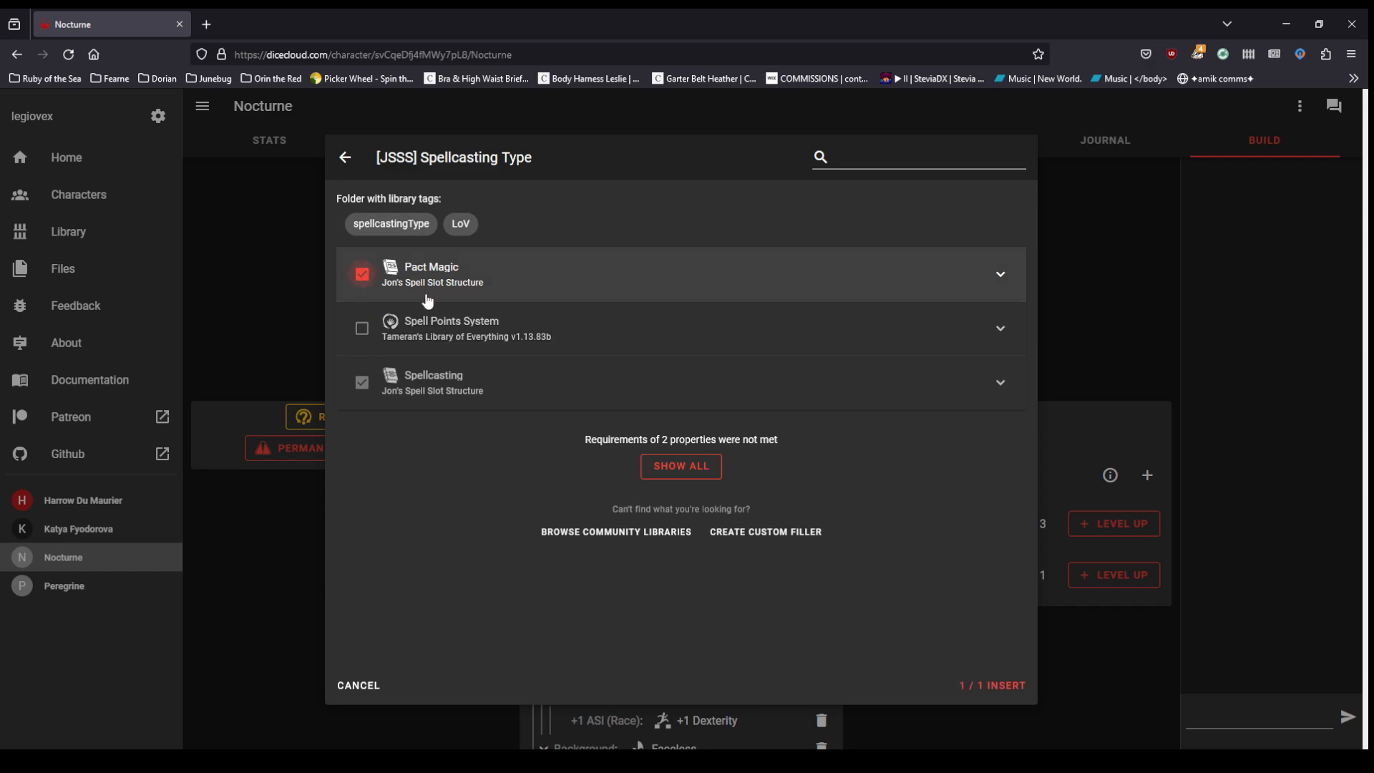
left_click(982, 699)
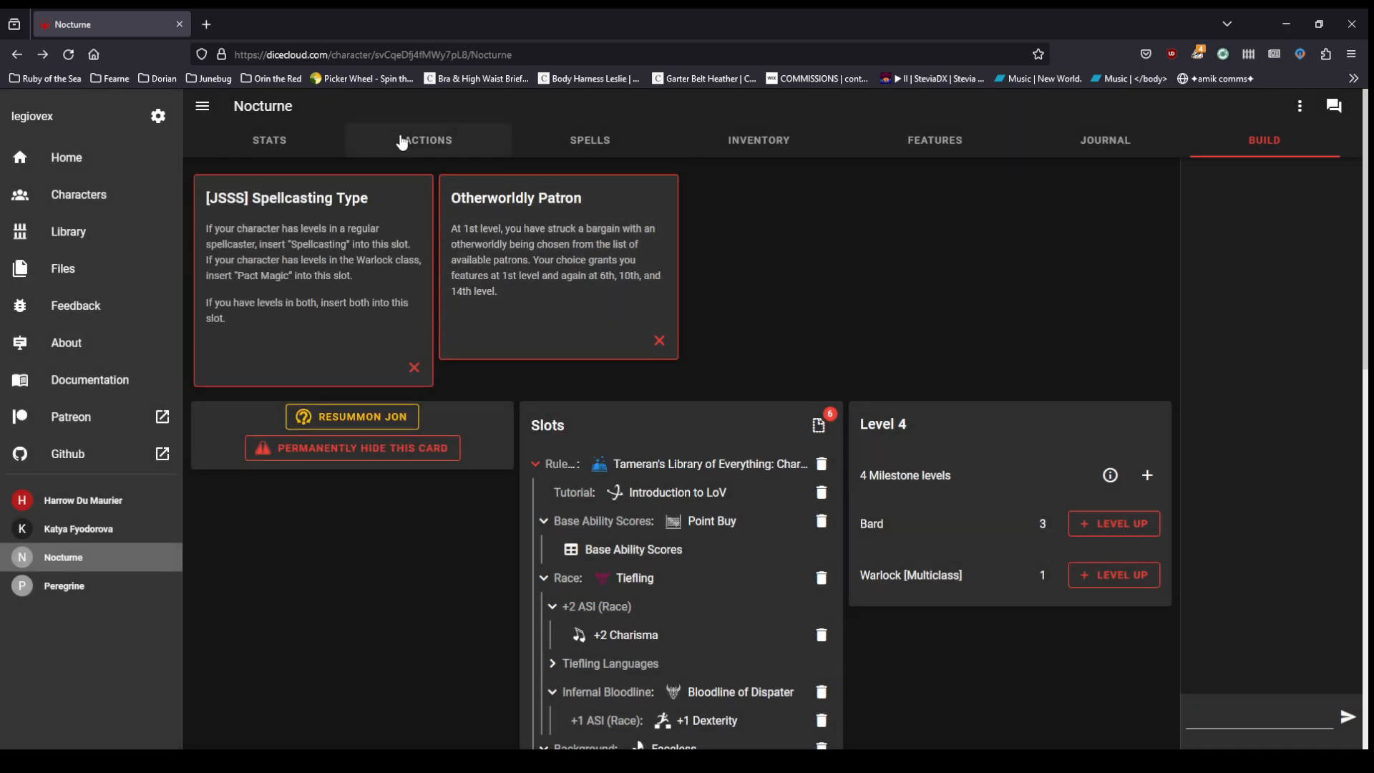
Step: Choose The Fiend for the Otherworldly Patron slot
left_click(365, 262)
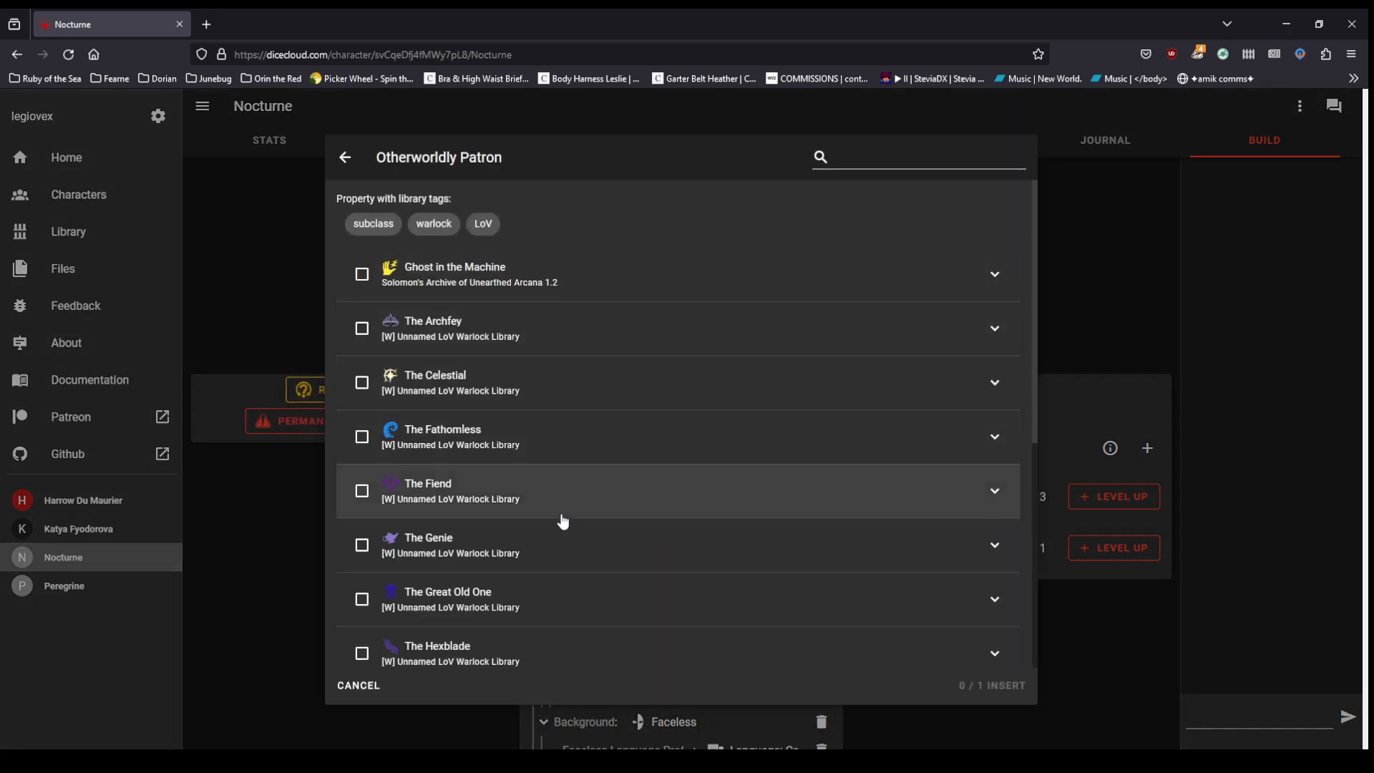
left_click(362, 491)
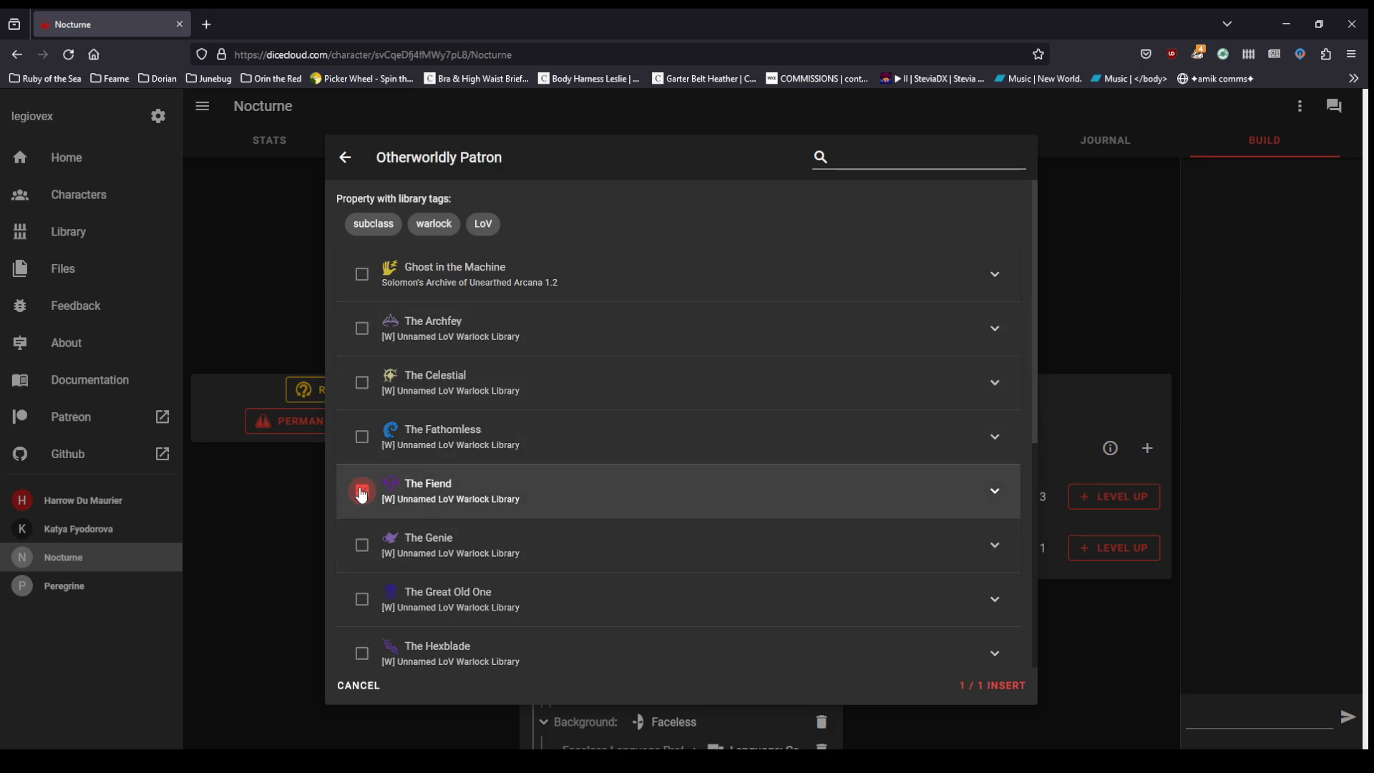
left_click(994, 698)
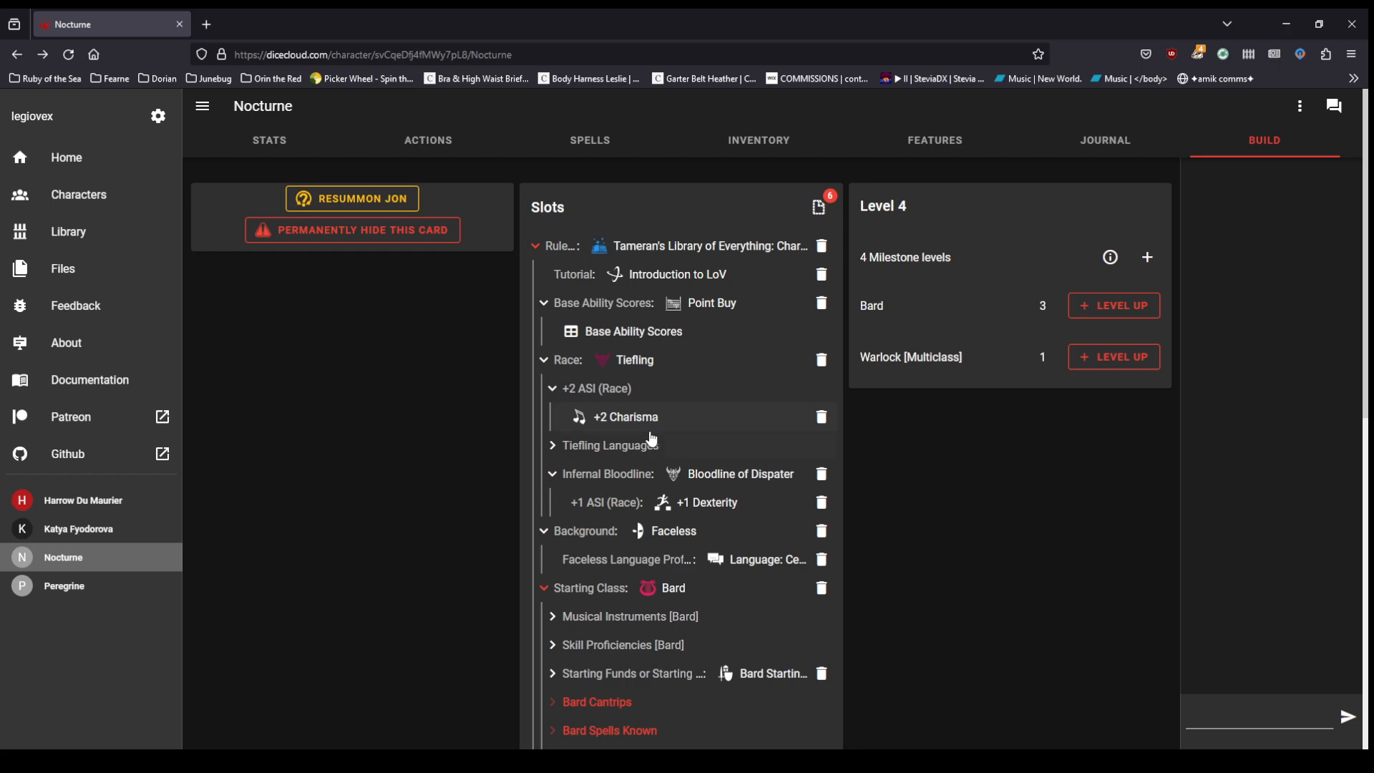
Step: Fill the Bard Cantrips slot under the starting class with Message and Vicious Mockery
scroll(652, 438, "down", 5)
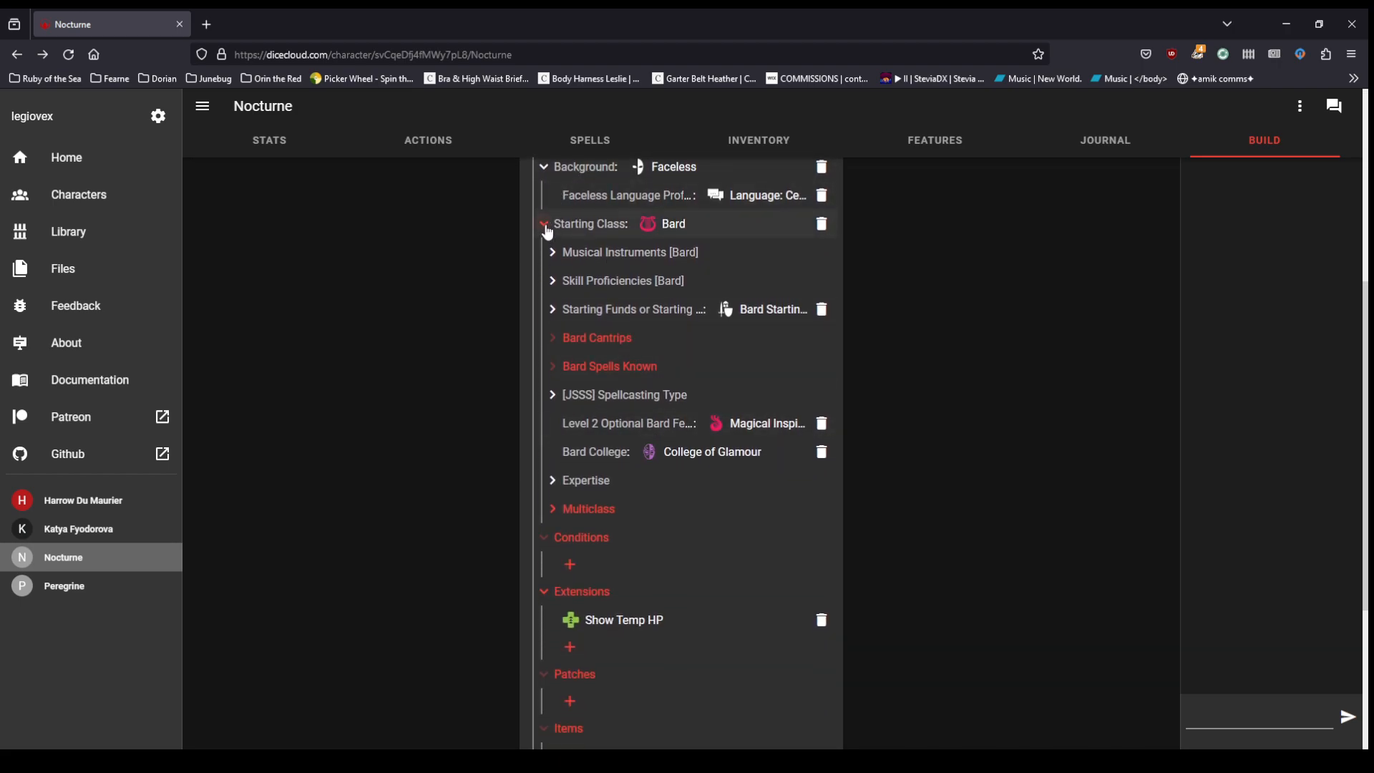
left_click(557, 349)
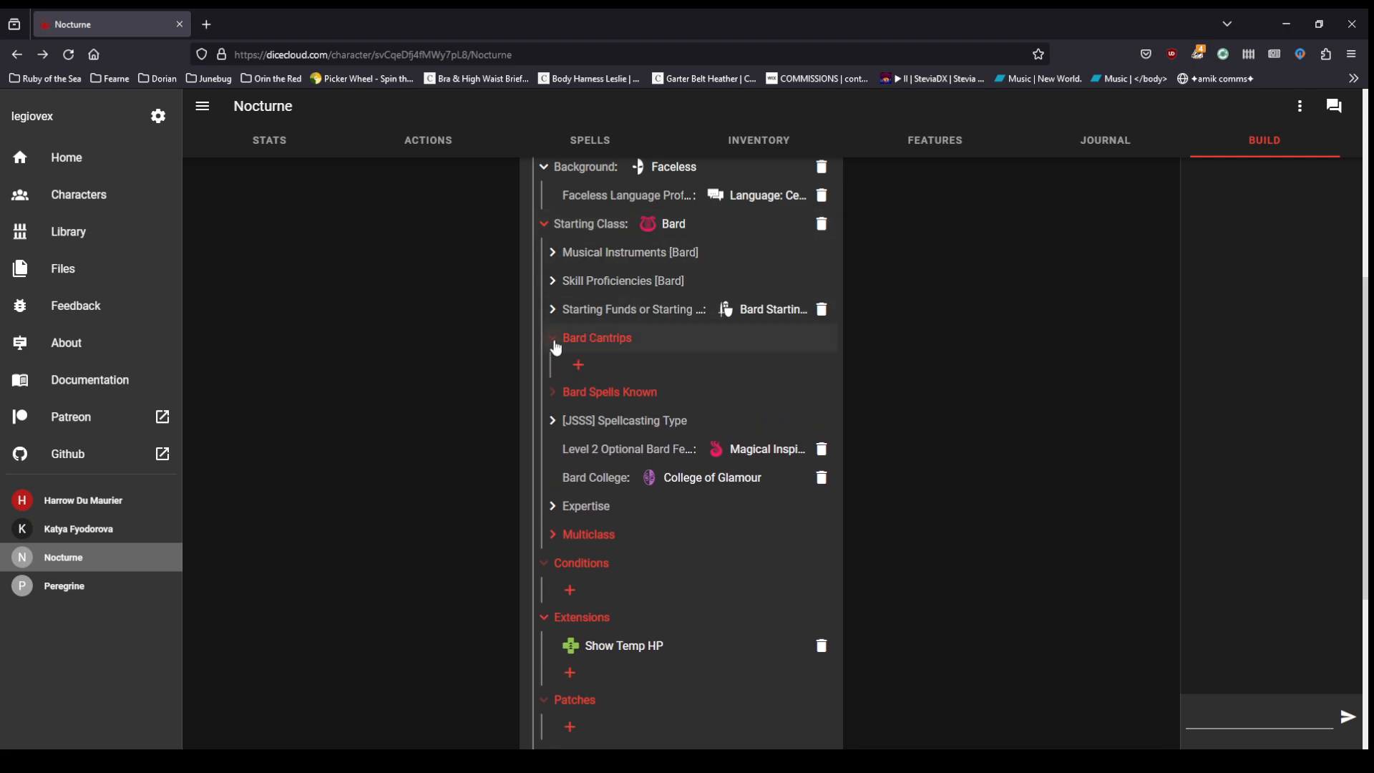
left_click(580, 367)
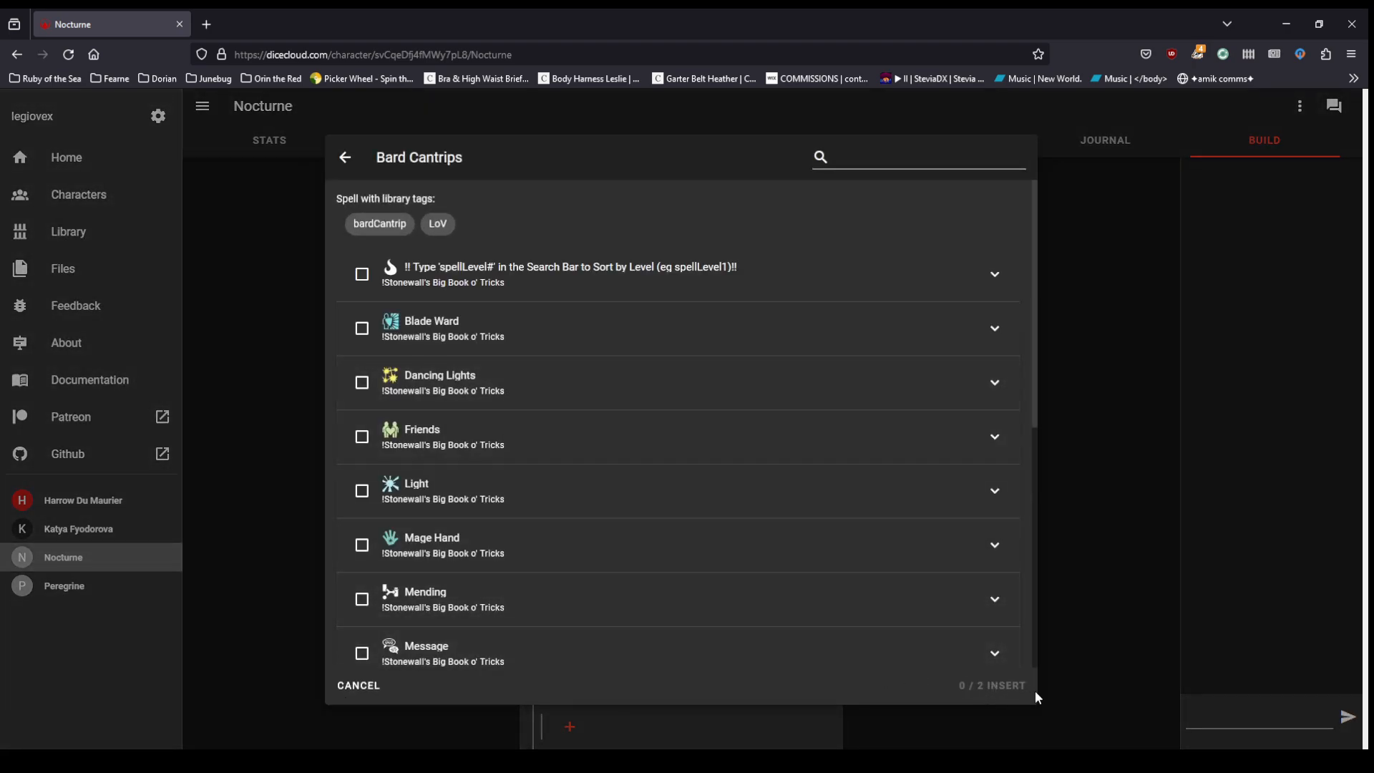
scroll(396, 515, "down", 3)
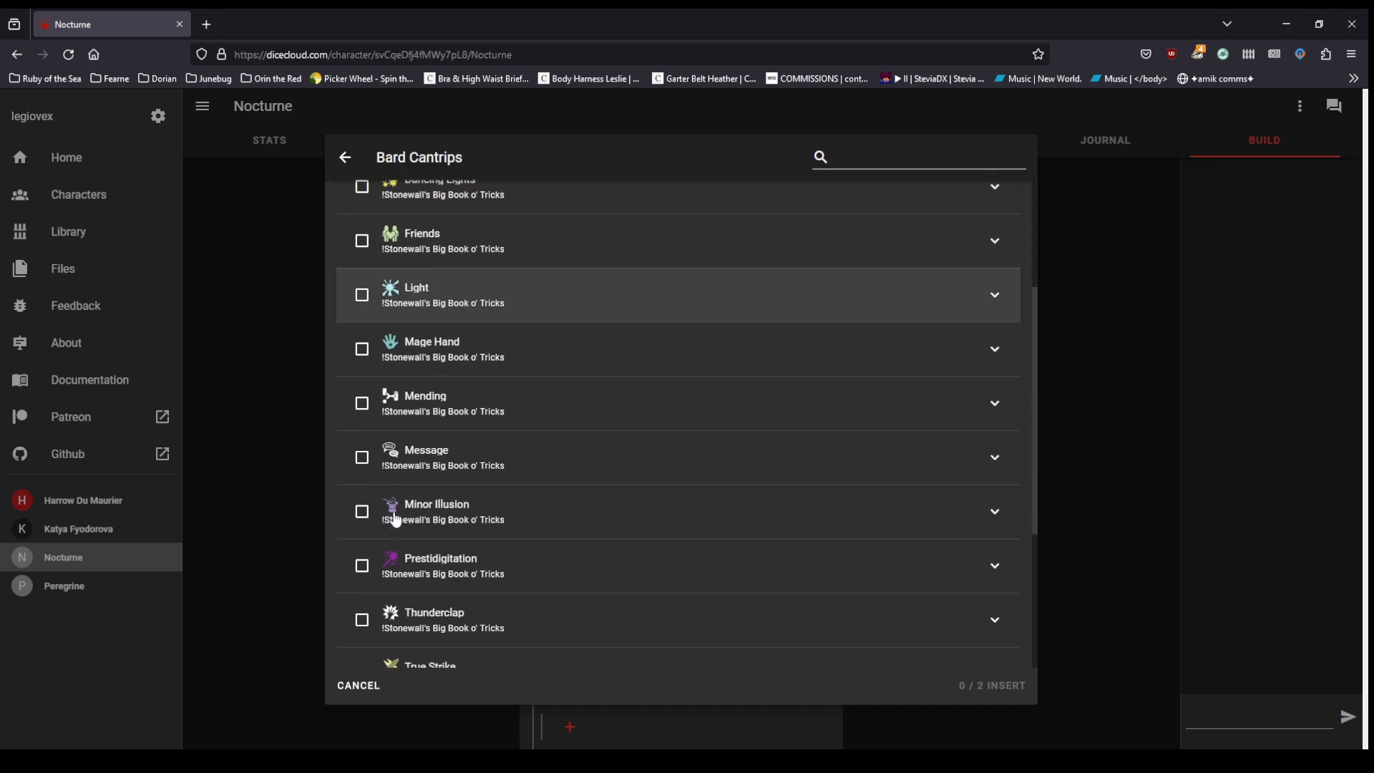
left_click(362, 440)
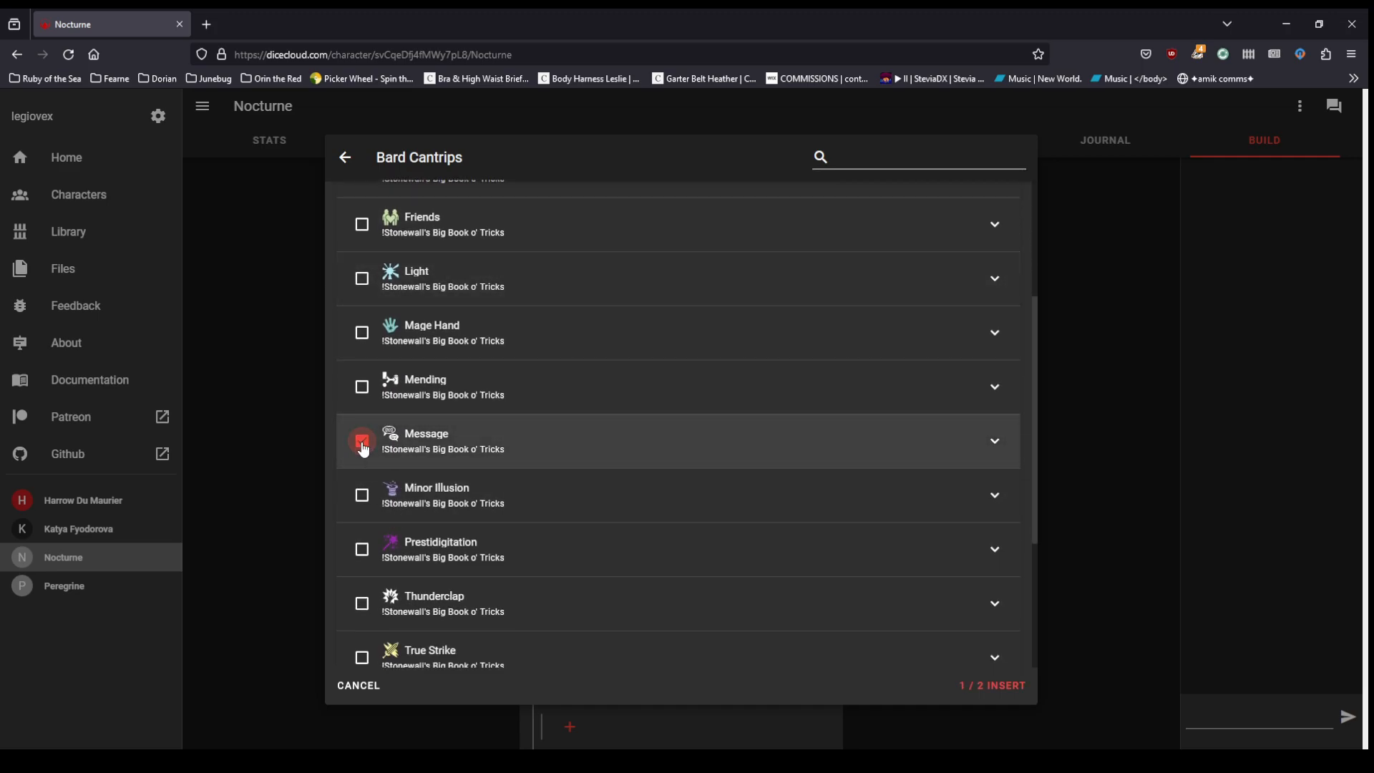
scroll(363, 449, "down", 3)
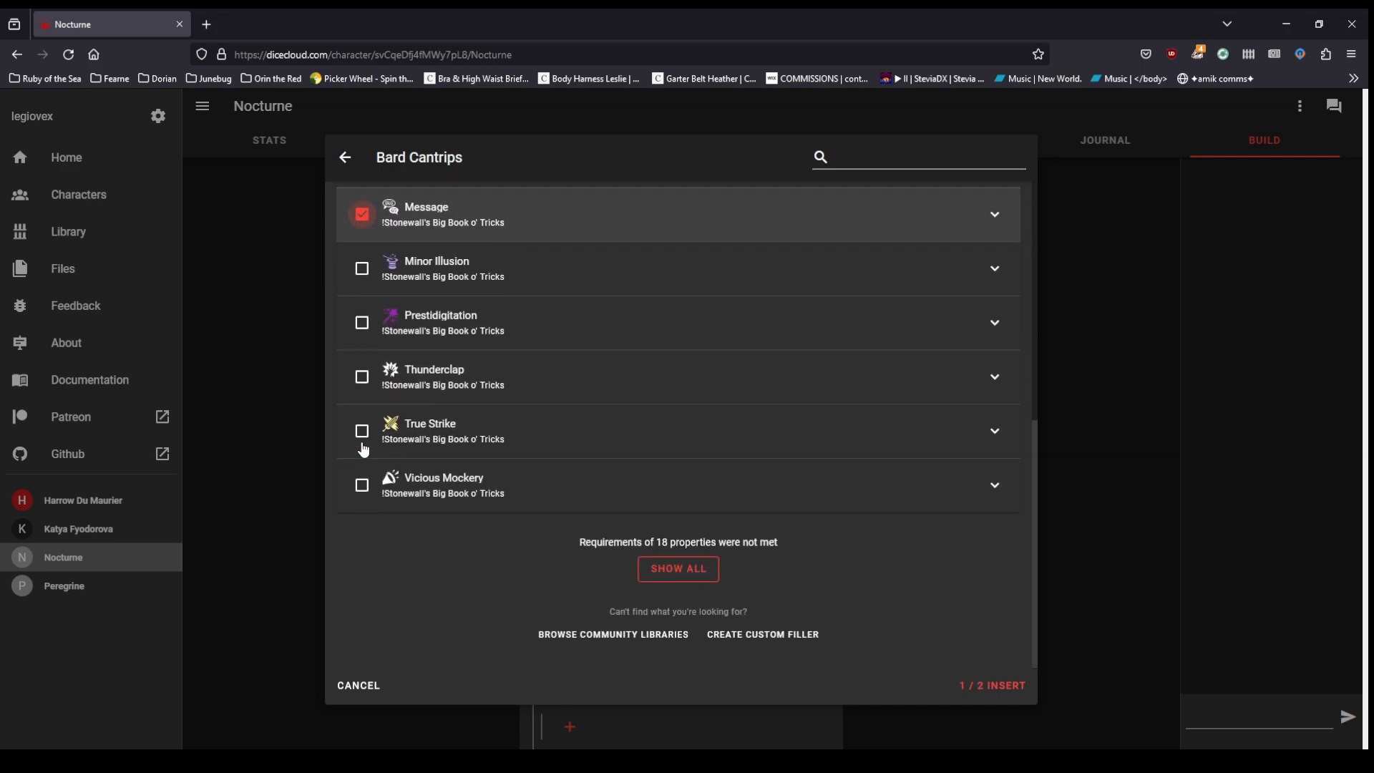
left_click(364, 493)
left_click(985, 685)
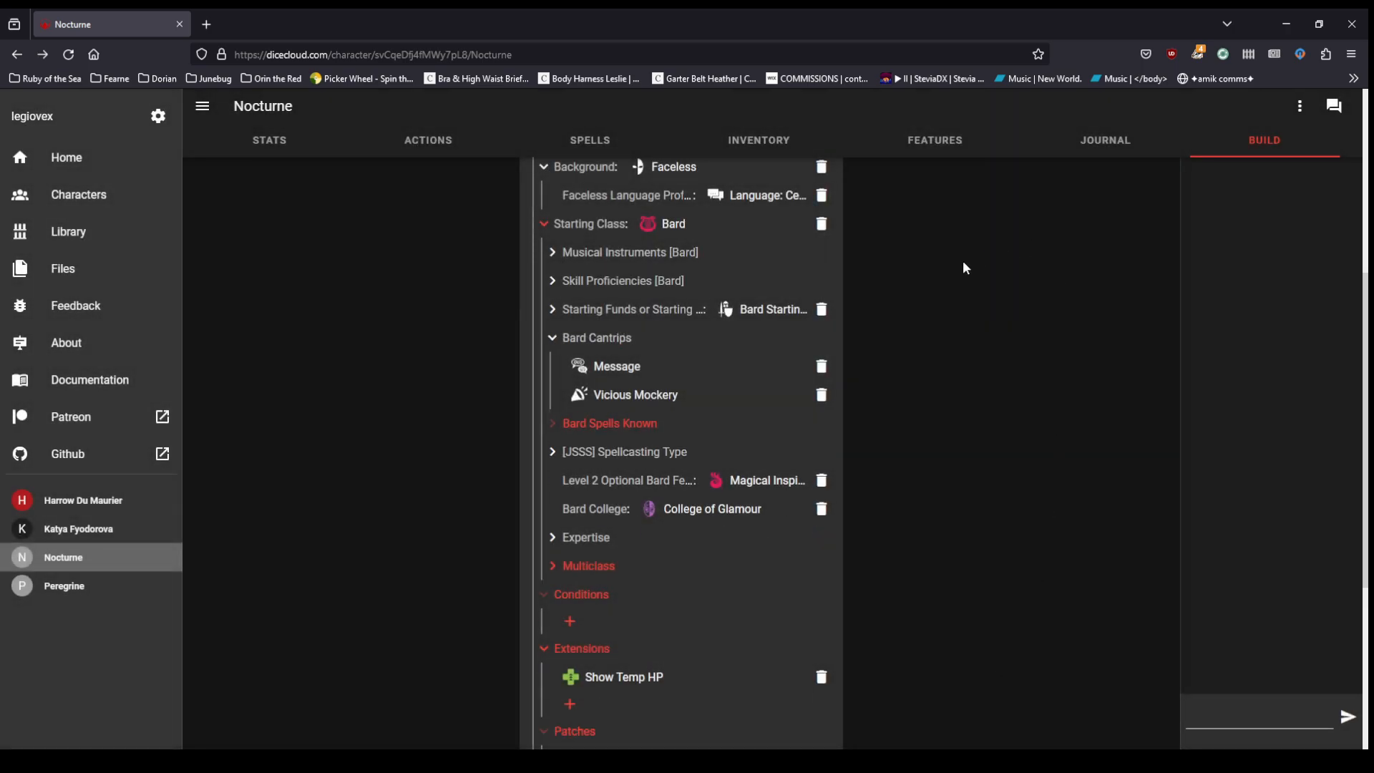
Step: Load the spell choices for the Bard Spells Known slot and filter them with spellLevel1, leaving the search-hint entry unselected
left_click(555, 426)
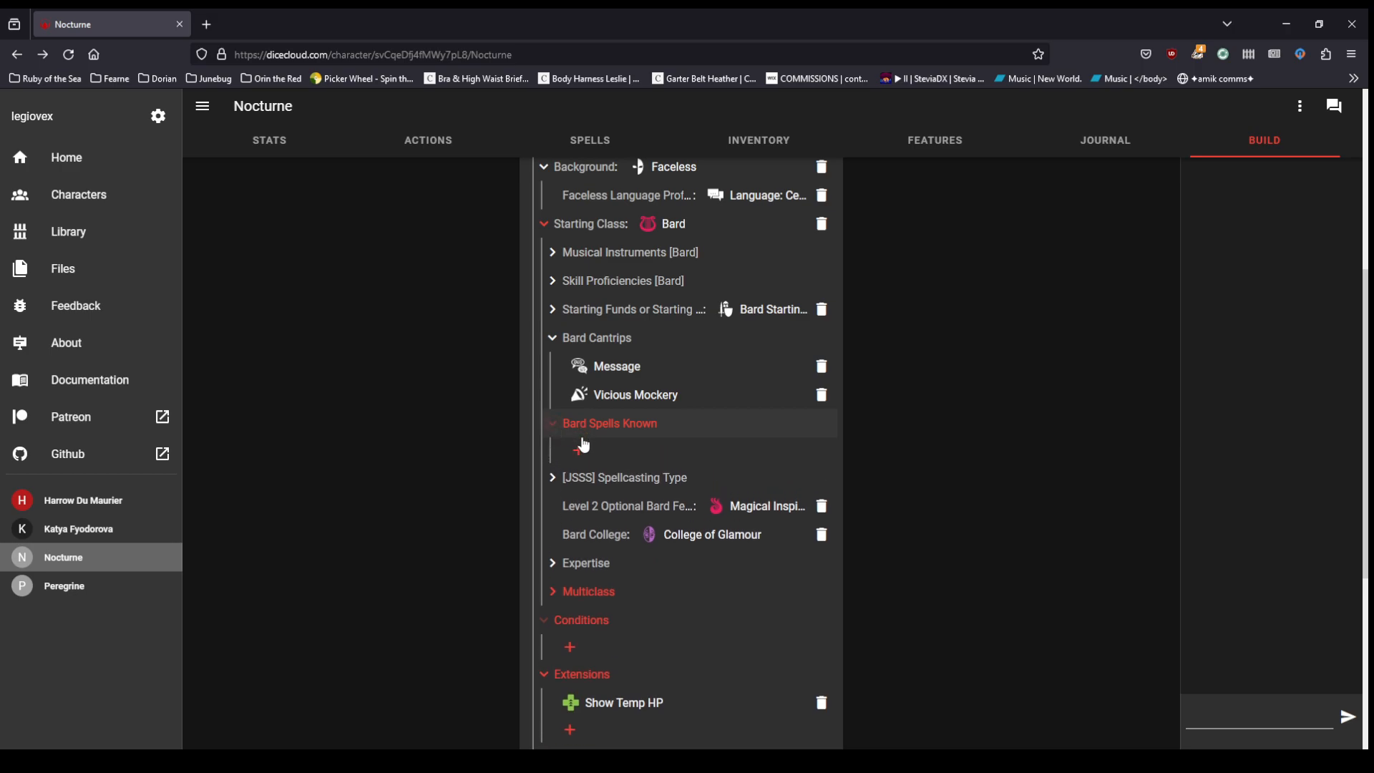
left_click(579, 449)
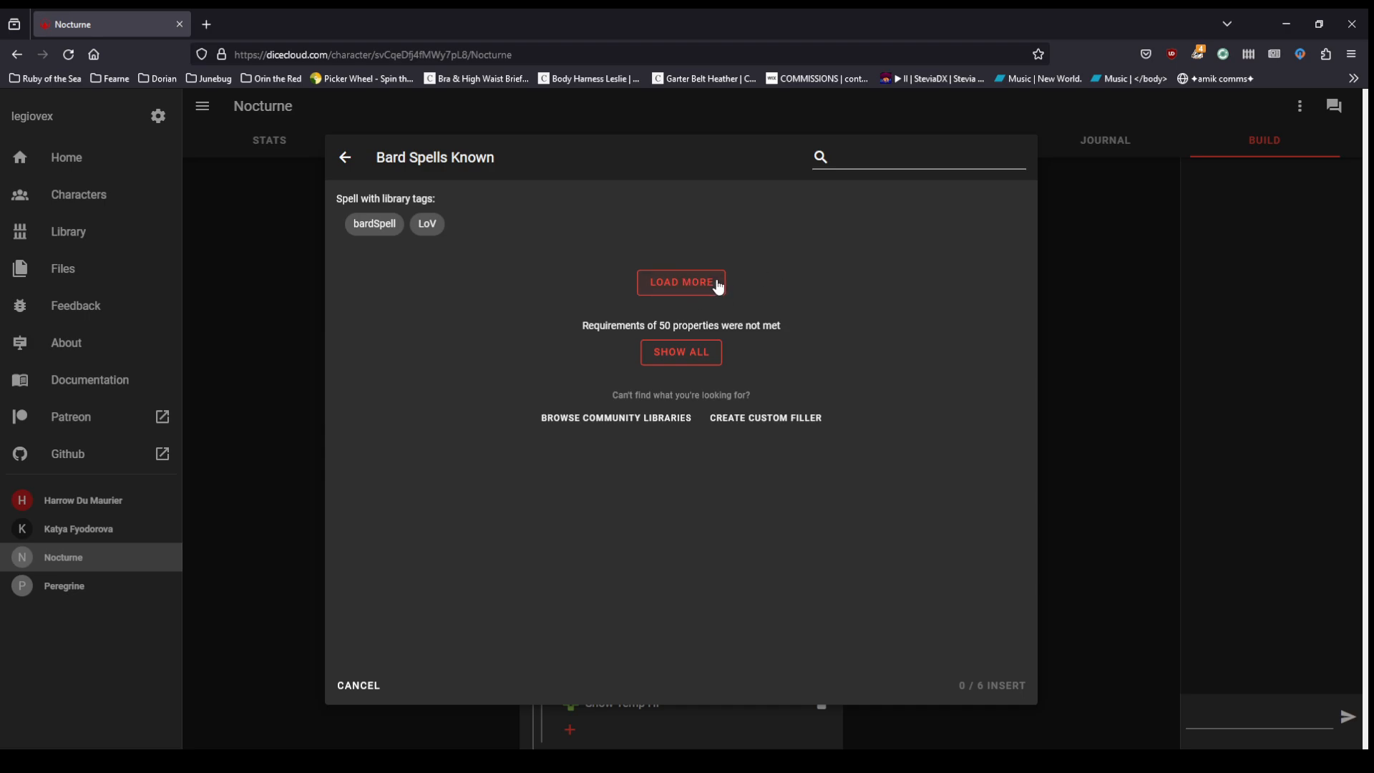
left_click(719, 287)
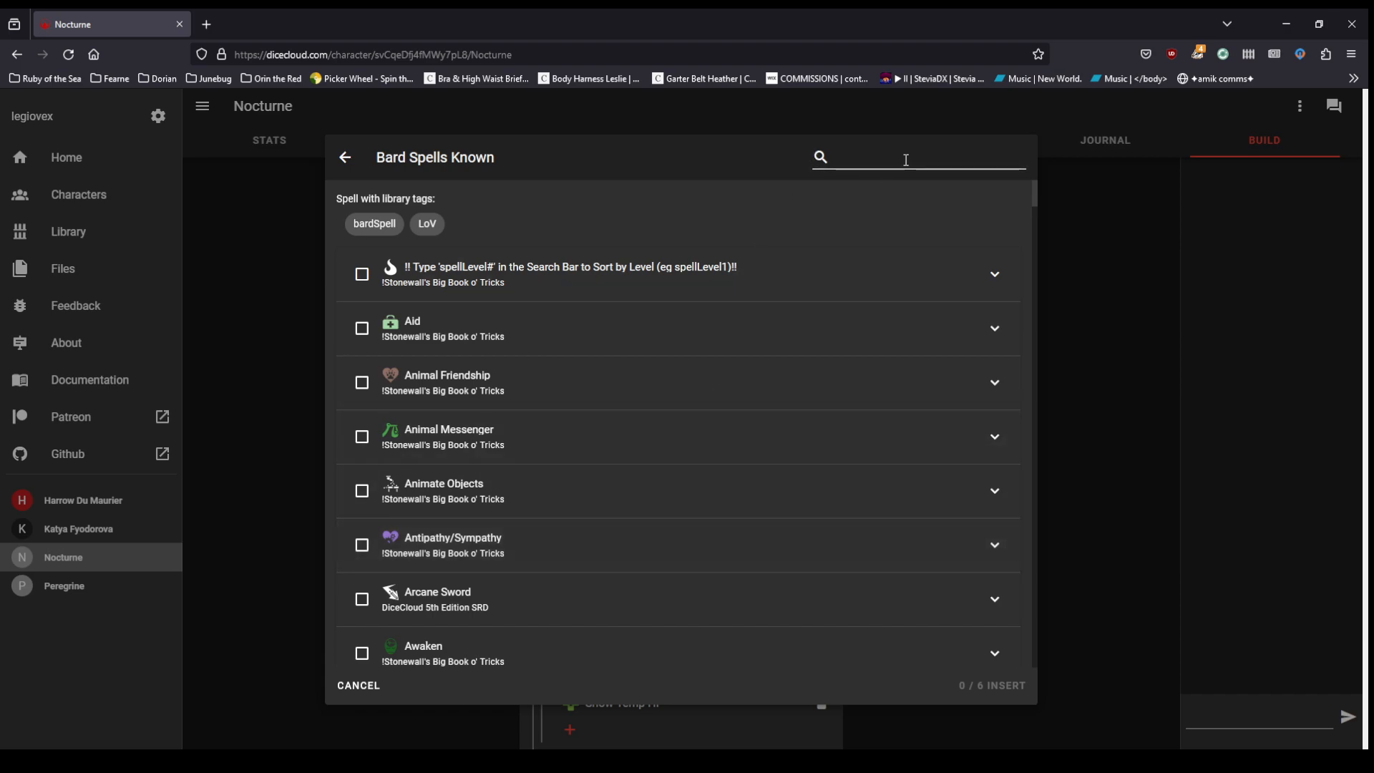
left_click(362, 274)
left_click(821, 283)
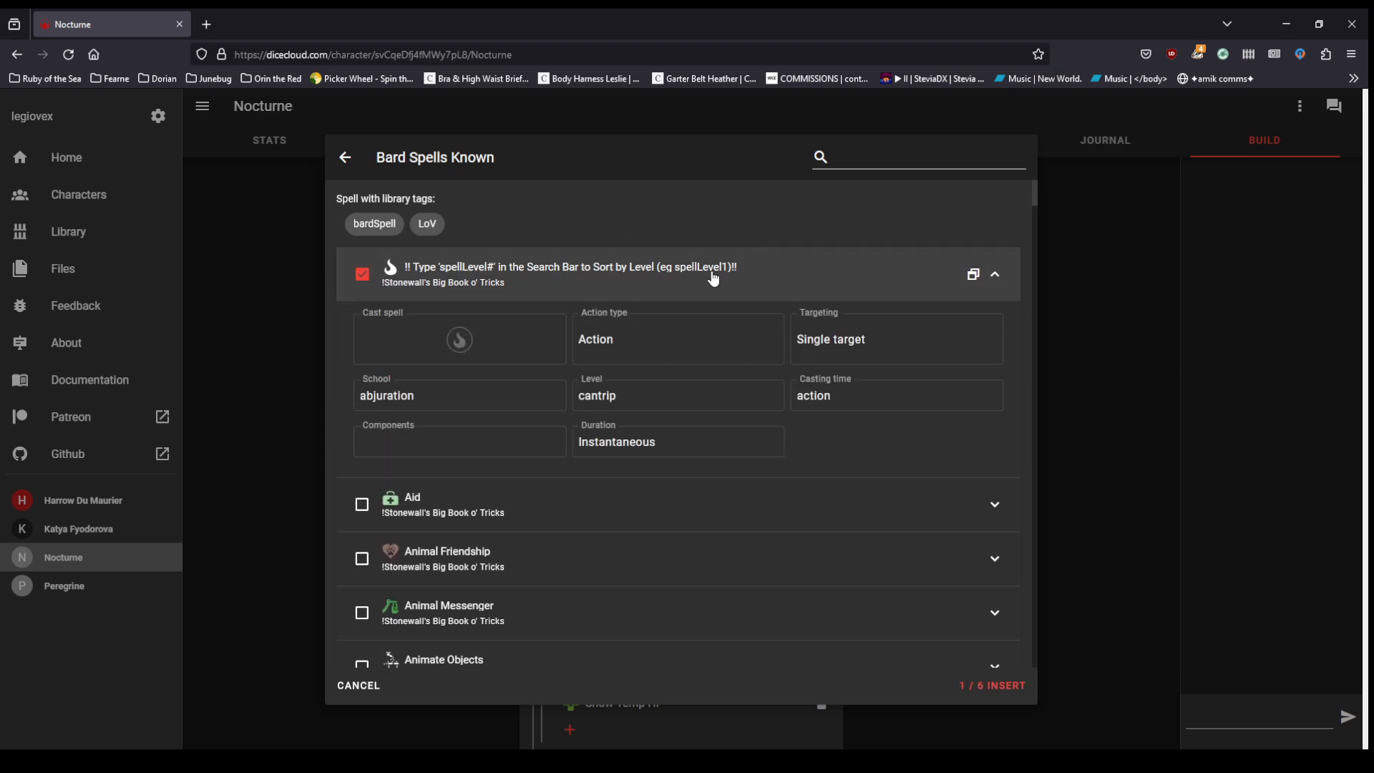
left_click(738, 280)
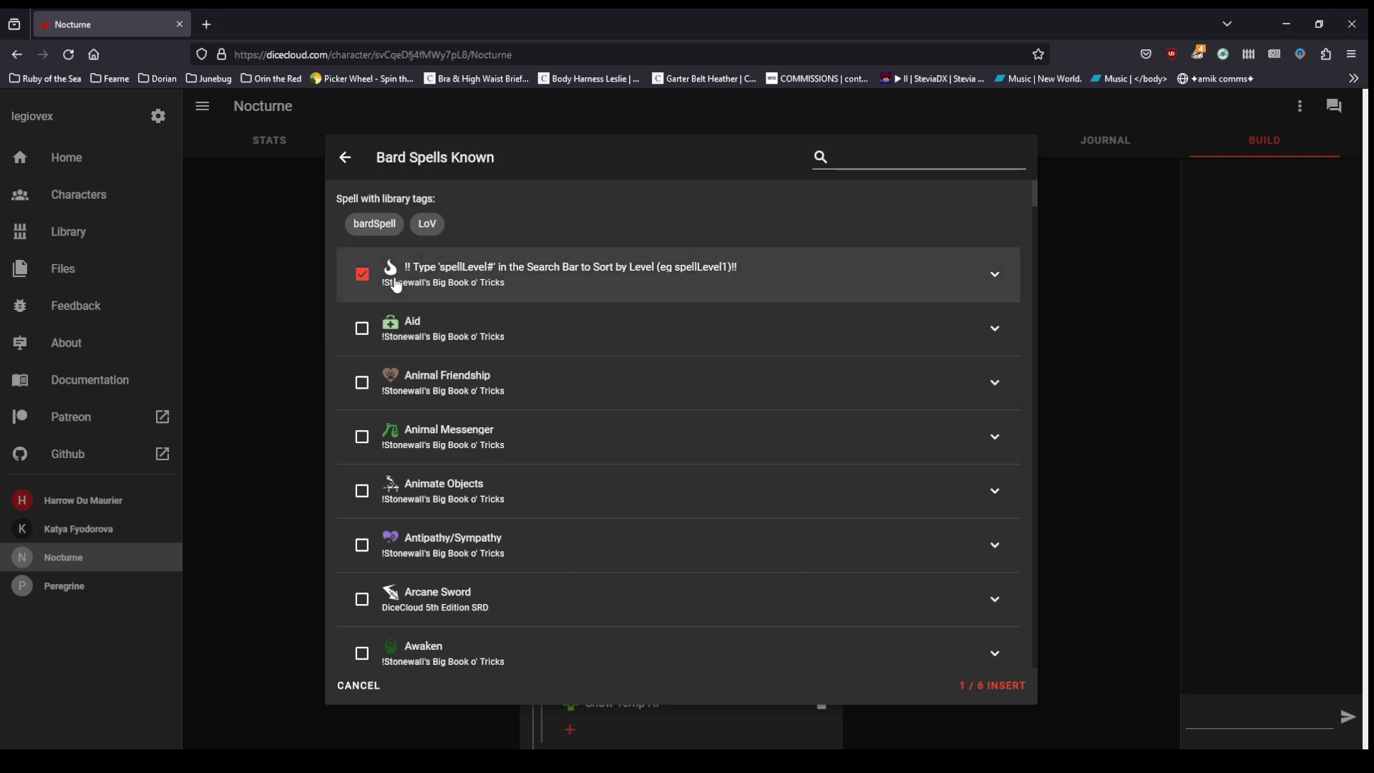
left_click(876, 159)
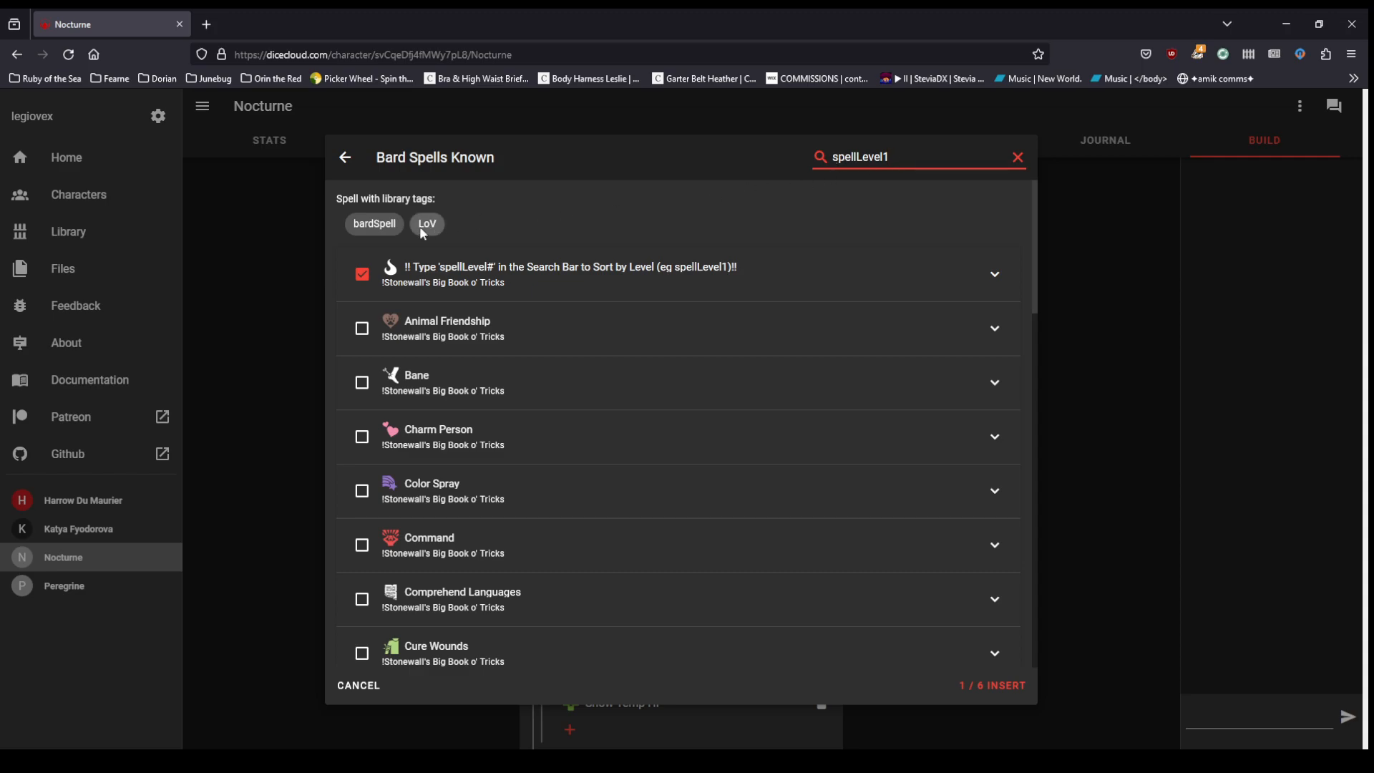
left_click(362, 274)
Step: Select Healing Word, Silvery Barbs and Tasha's Hideous Laughter from the level 1 choices for Bard Spells Known
scroll(678, 470, "down", 3)
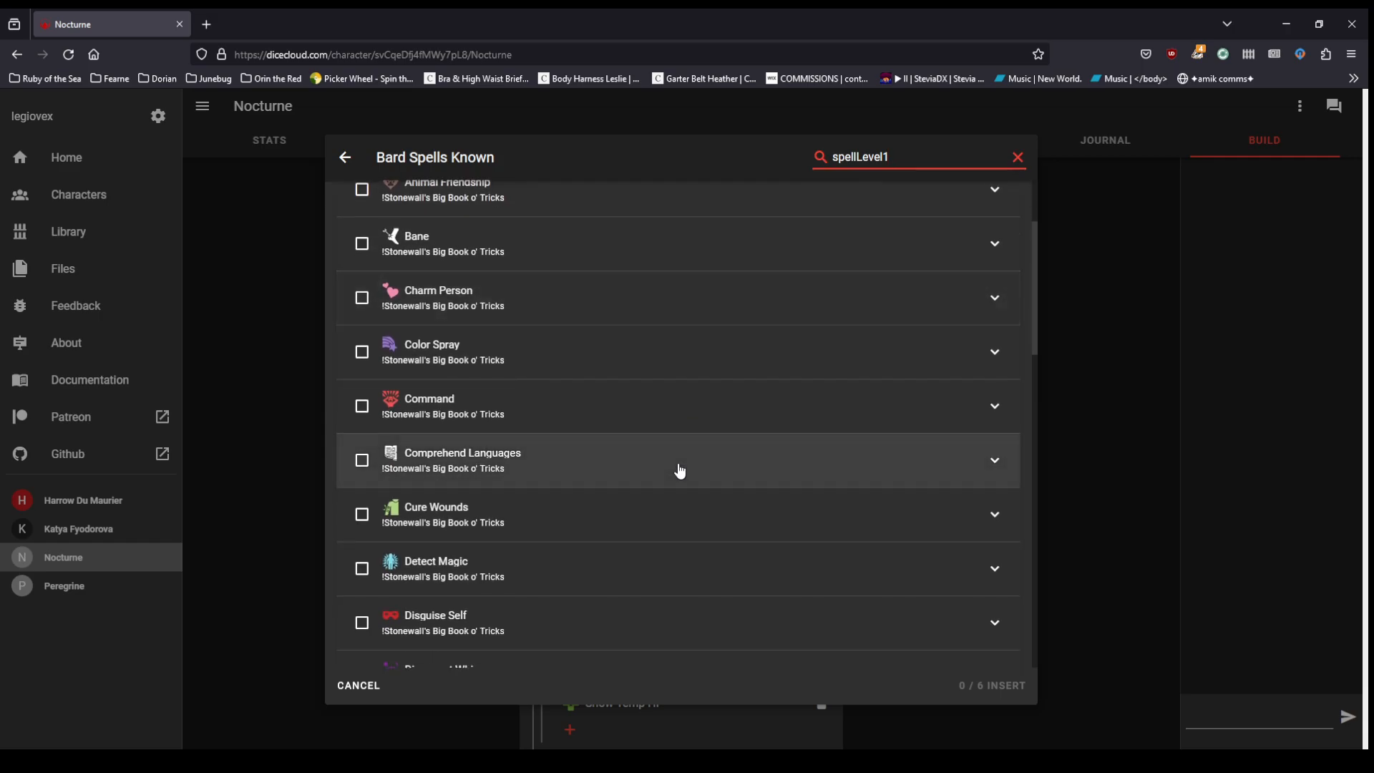
scroll(680, 471, "down", 1)
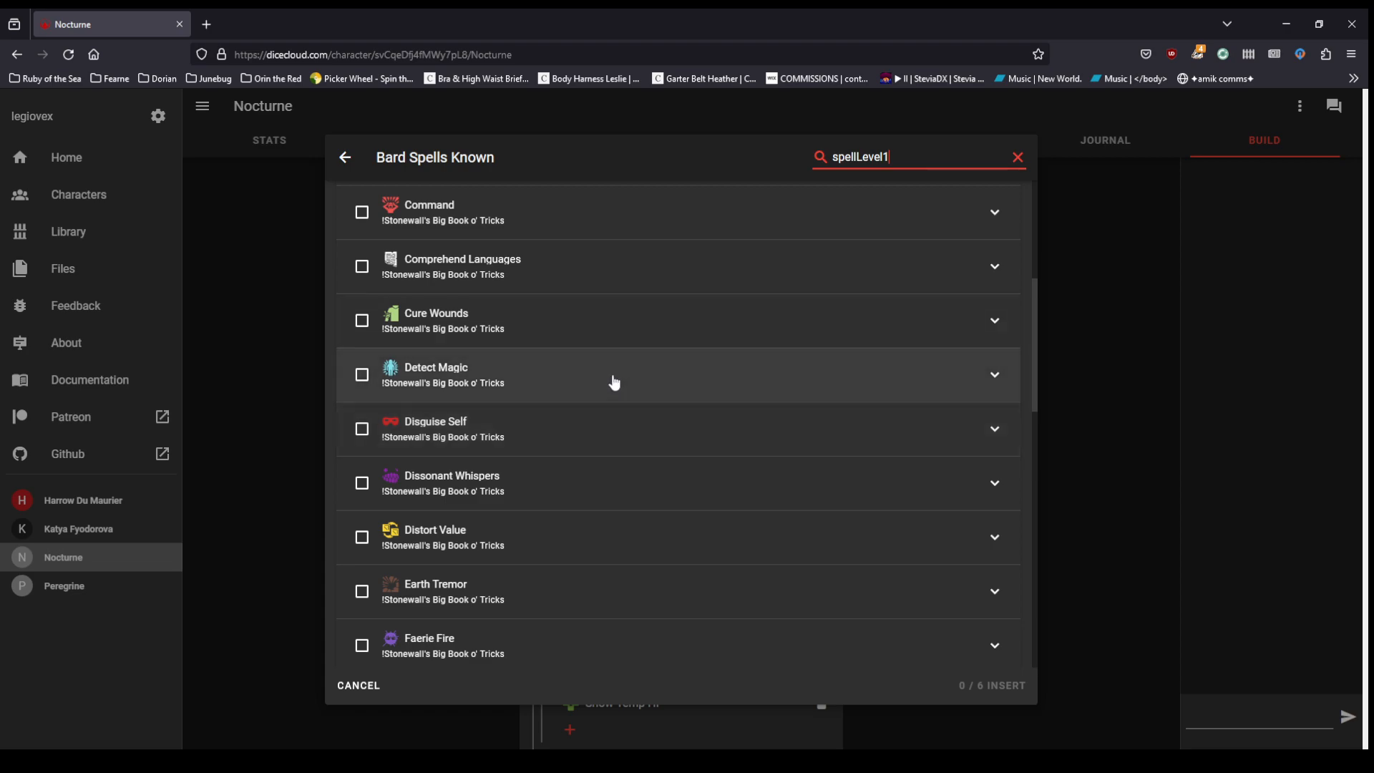
scroll(562, 521, "down", 3)
scroll(565, 524, "down", 1)
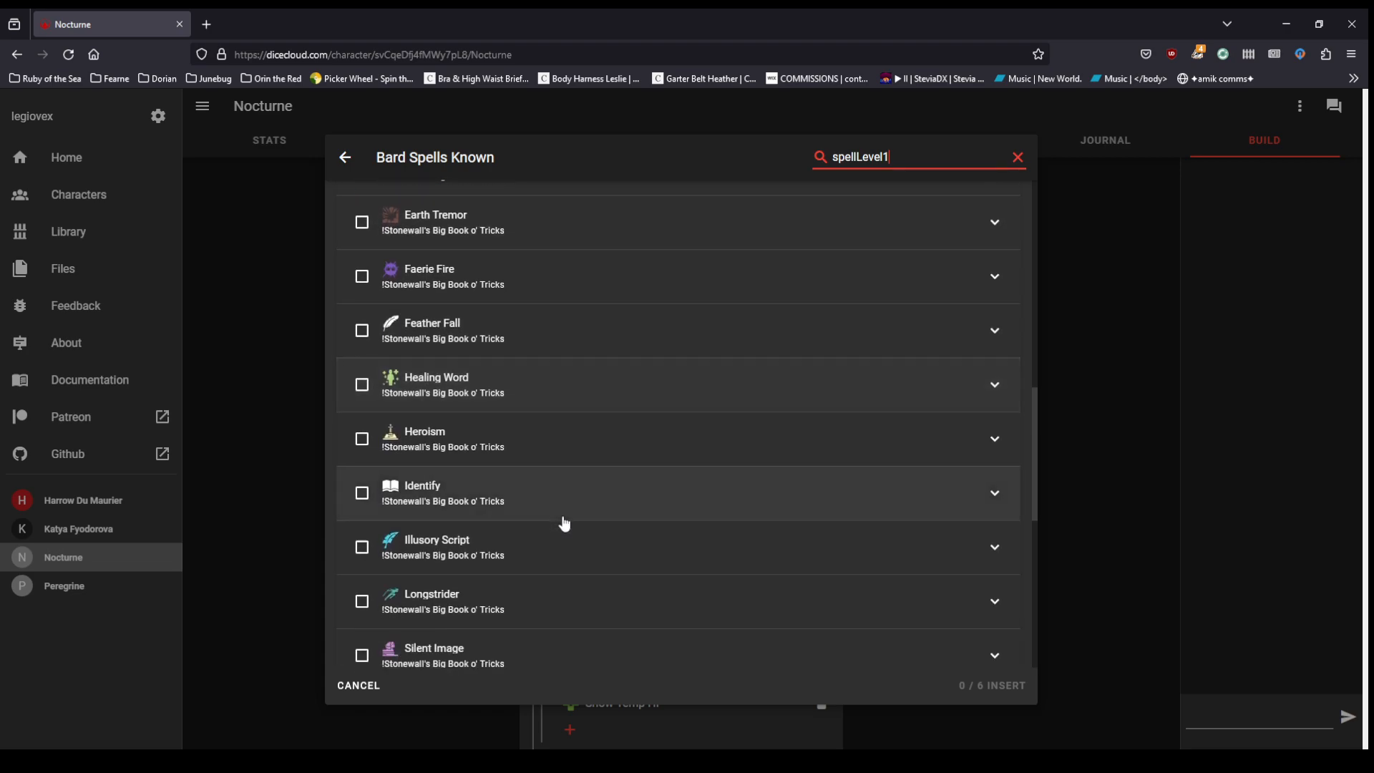
left_click(362, 387)
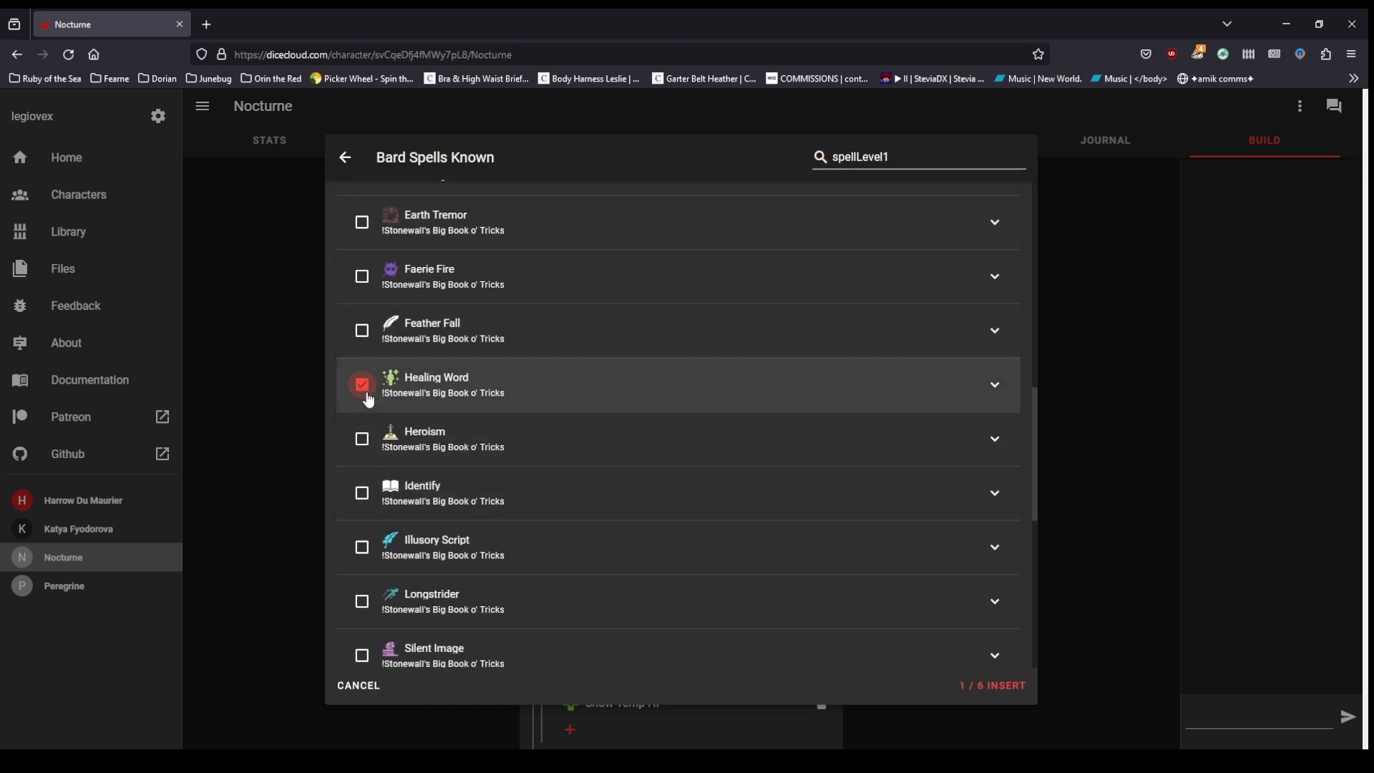
scroll(599, 567, "down", 3)
scroll(602, 569, "down", 1)
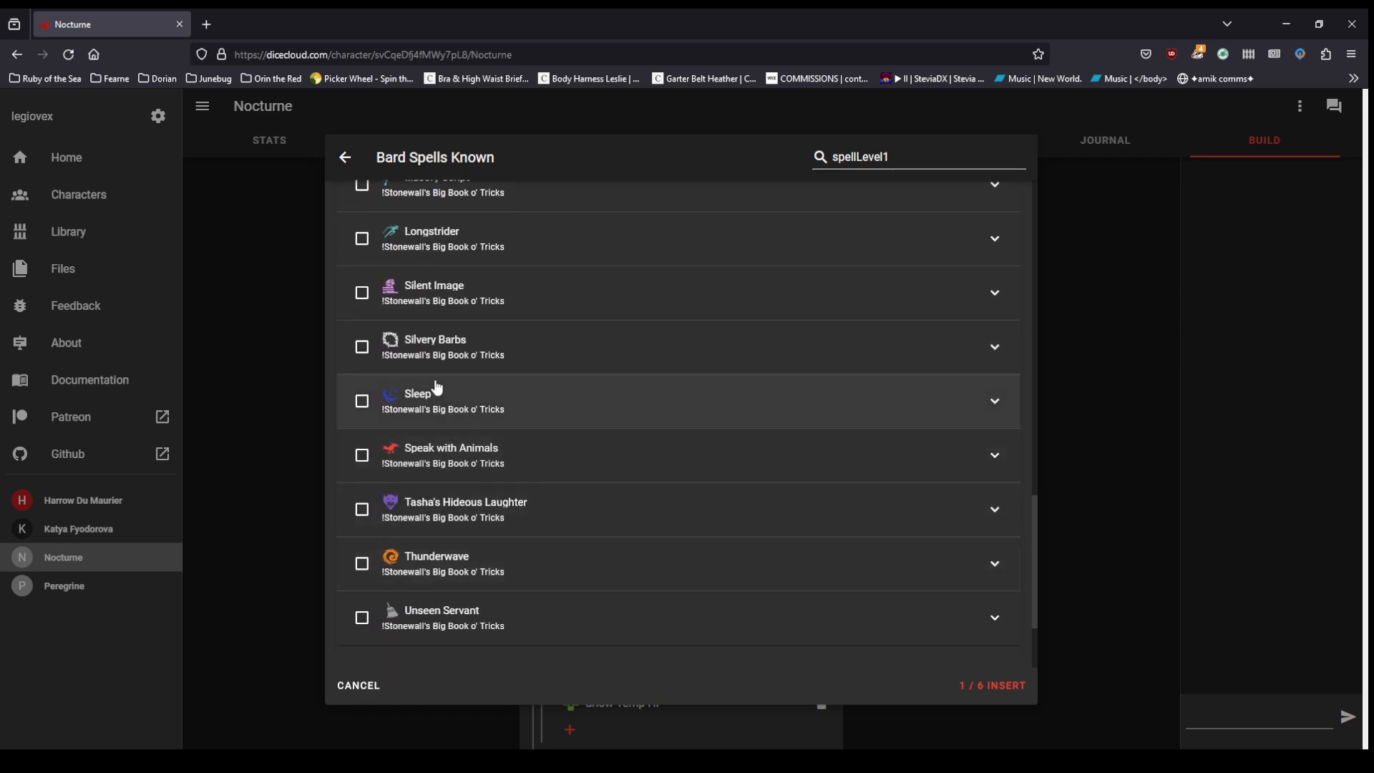
left_click(362, 347)
left_click(361, 509)
Step: Add Bane to the selected bard spells and insert the selection into the Bard Spells Known slot
scroll(805, 347, "up", 5)
scroll(806, 347, "up", 6)
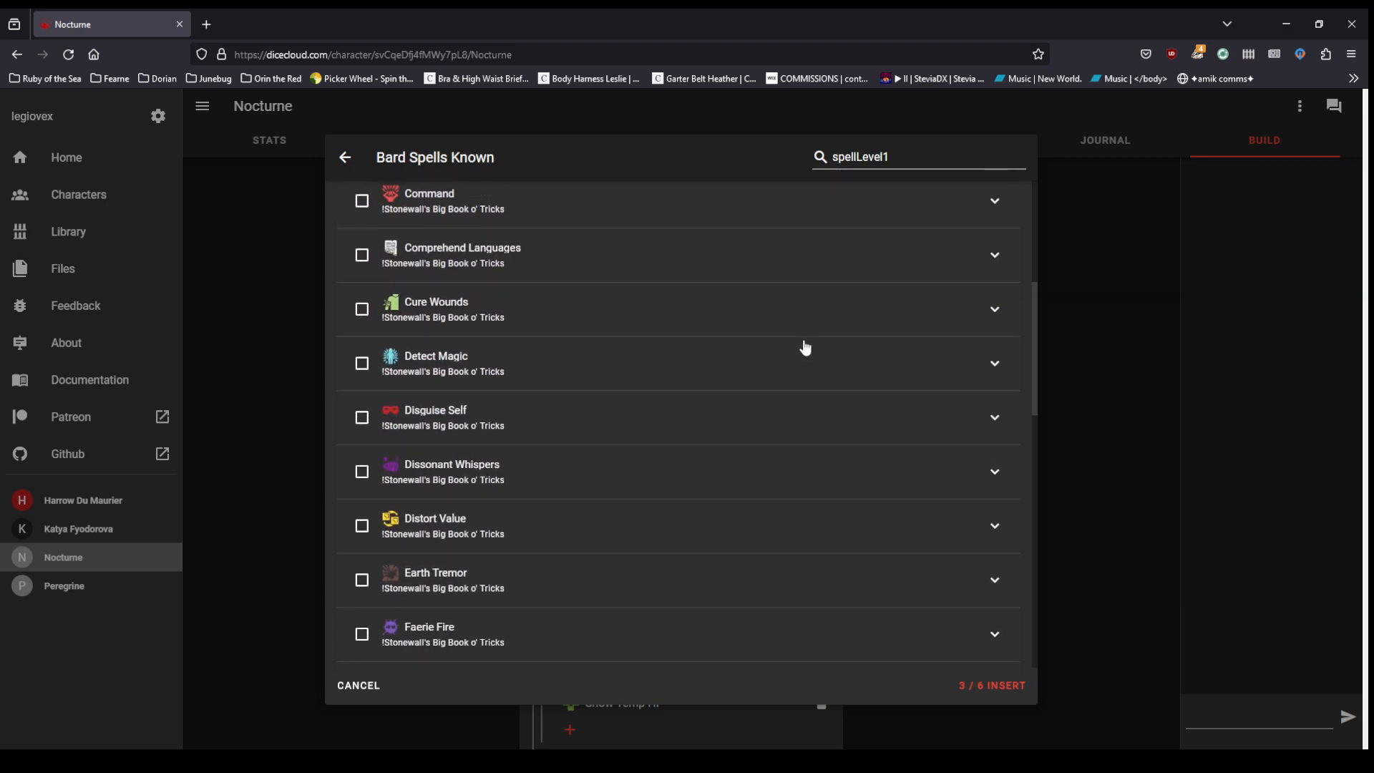
scroll(805, 347, "up", 3)
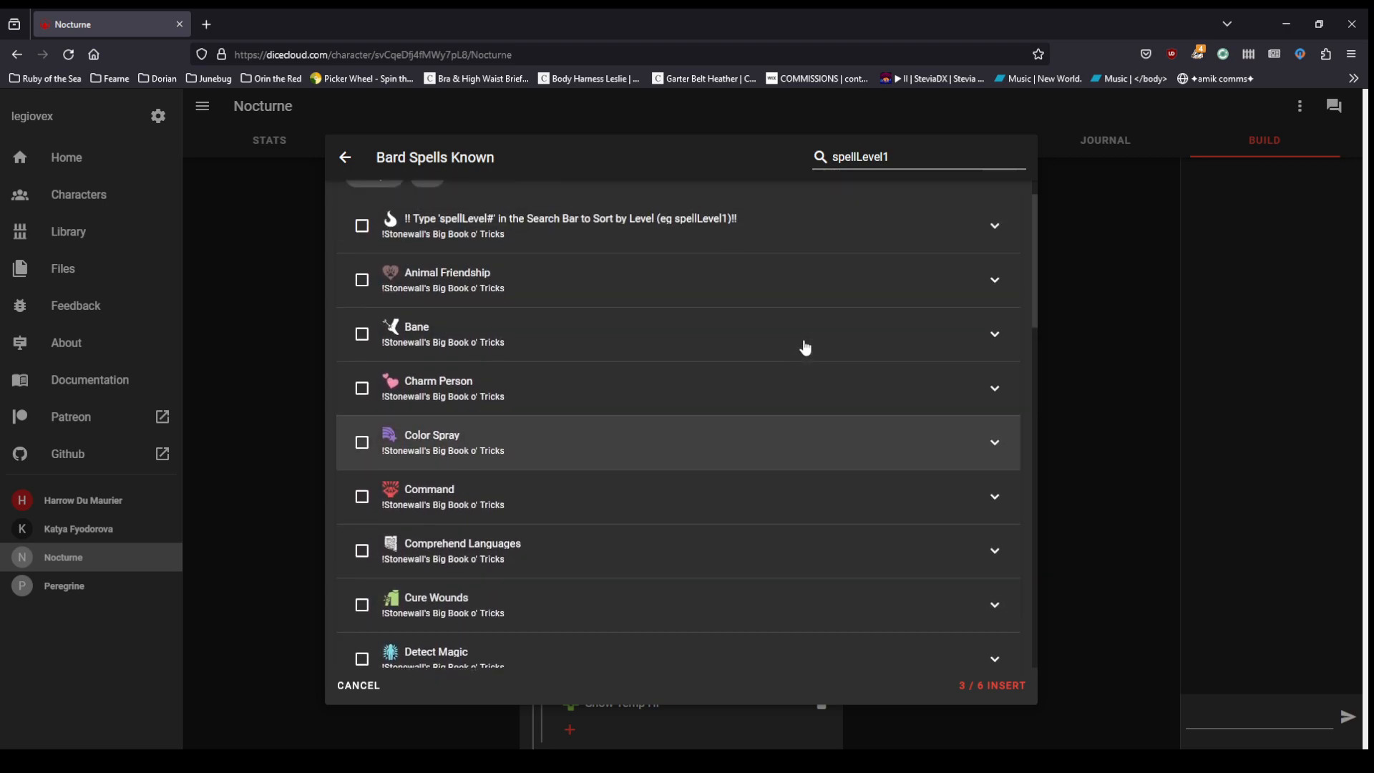
left_click(362, 361)
left_click(963, 686)
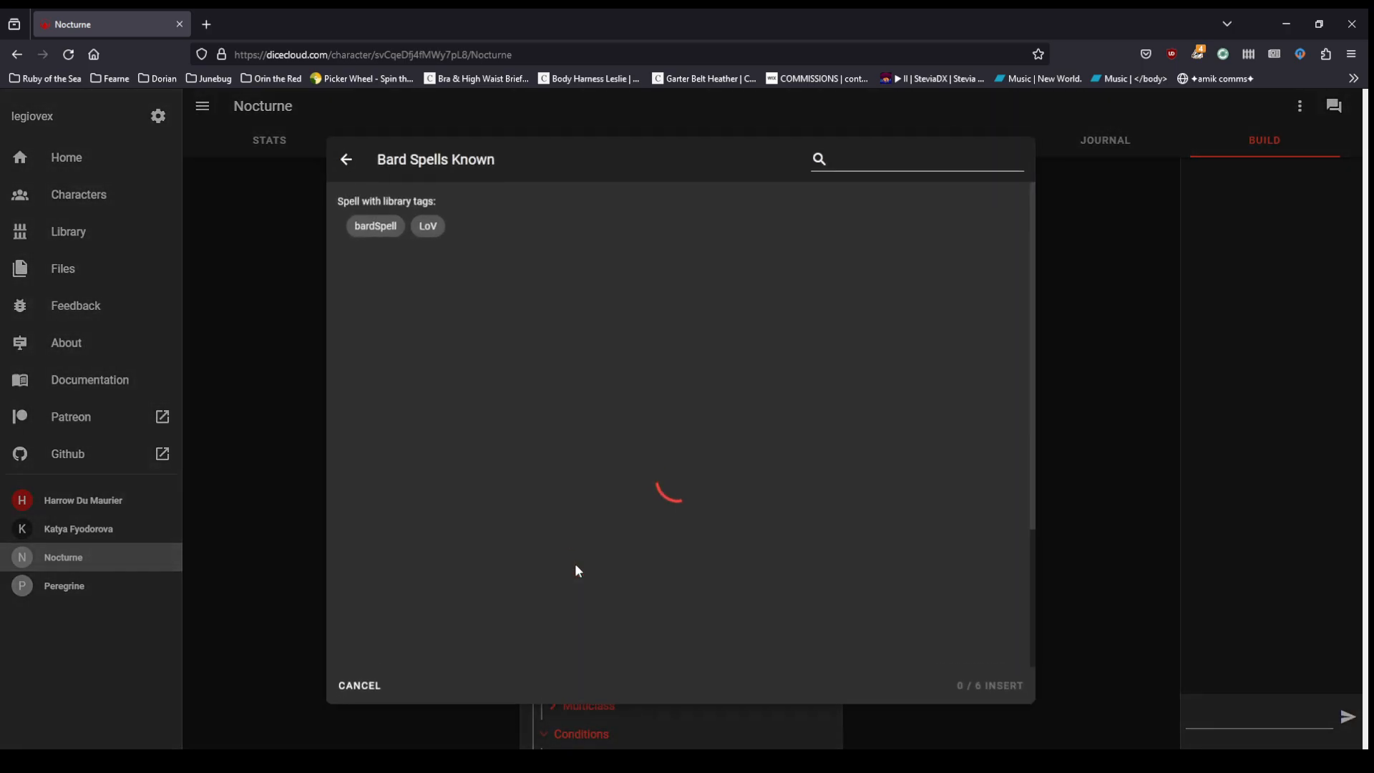
Step: Reopen the Bard Spells Known slot, load more spell choices and filter them with spellLevel2
left_click(578, 567)
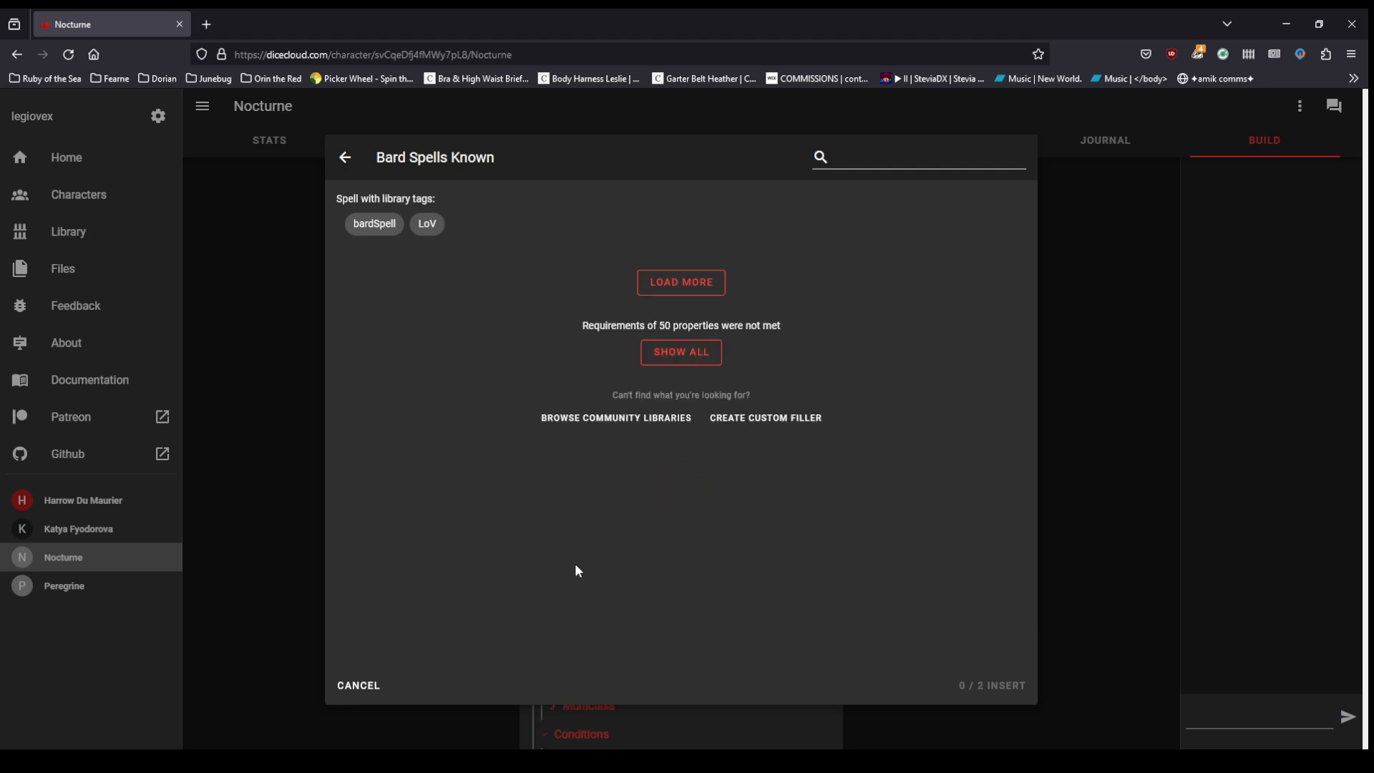
left_click(894, 156)
left_click(681, 282)
left_click(868, 152)
left_click(695, 285)
left_click(853, 162)
left_click(674, 282)
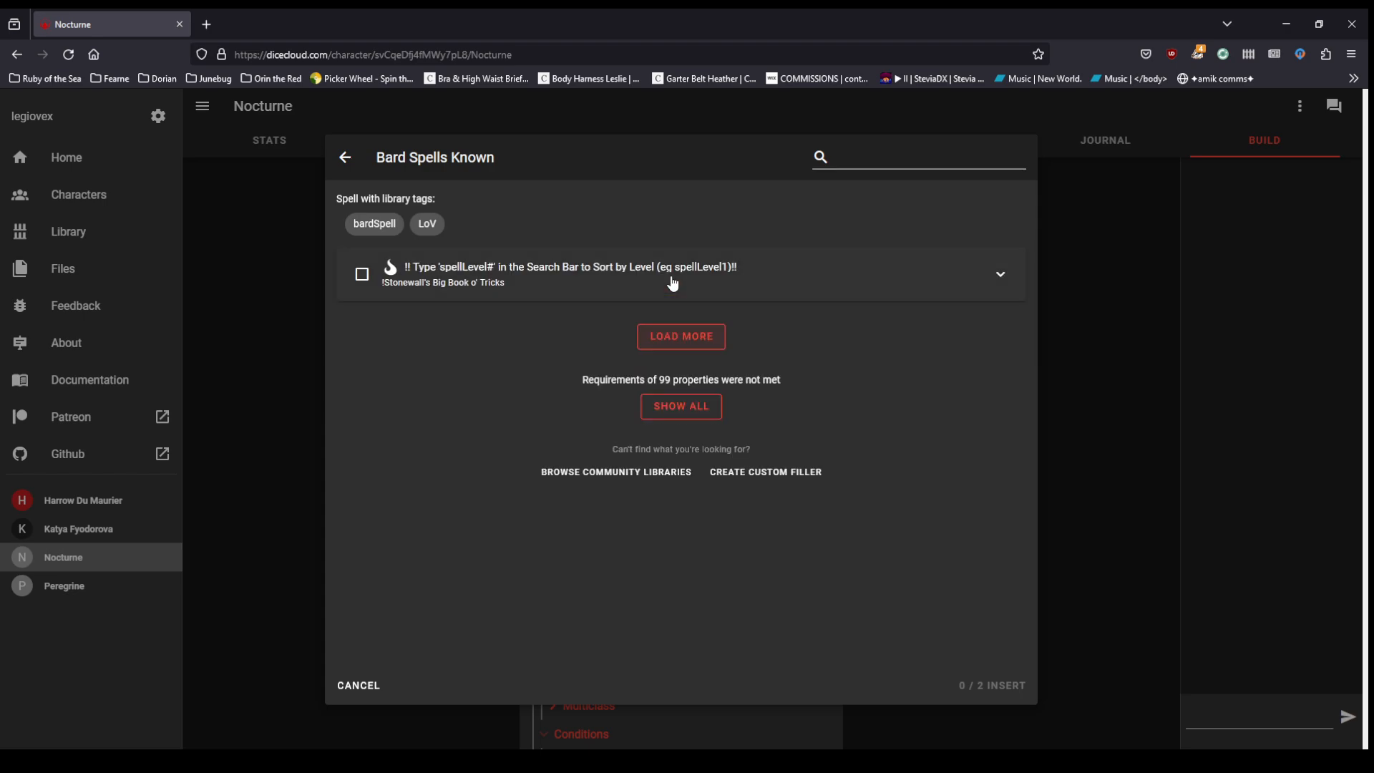
left_click(680, 336)
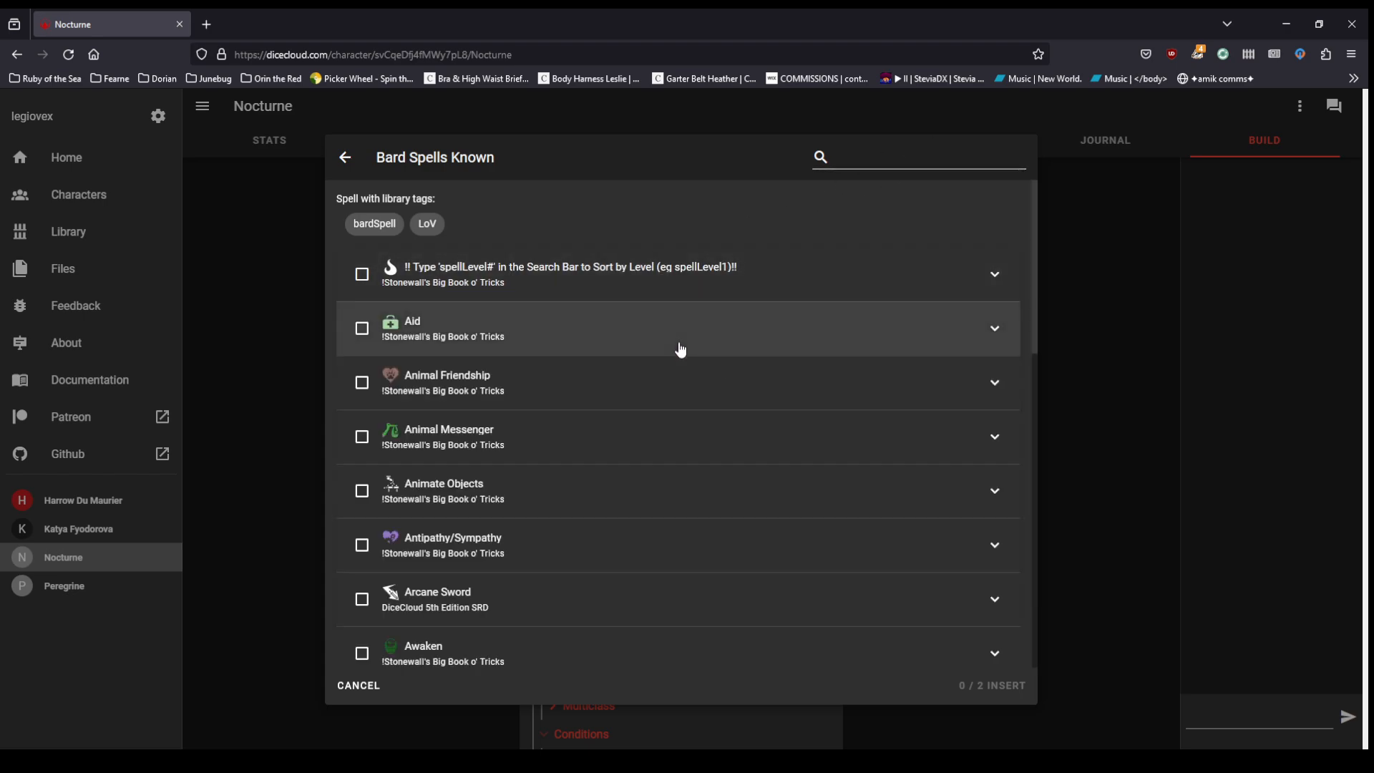
left_click(913, 157)
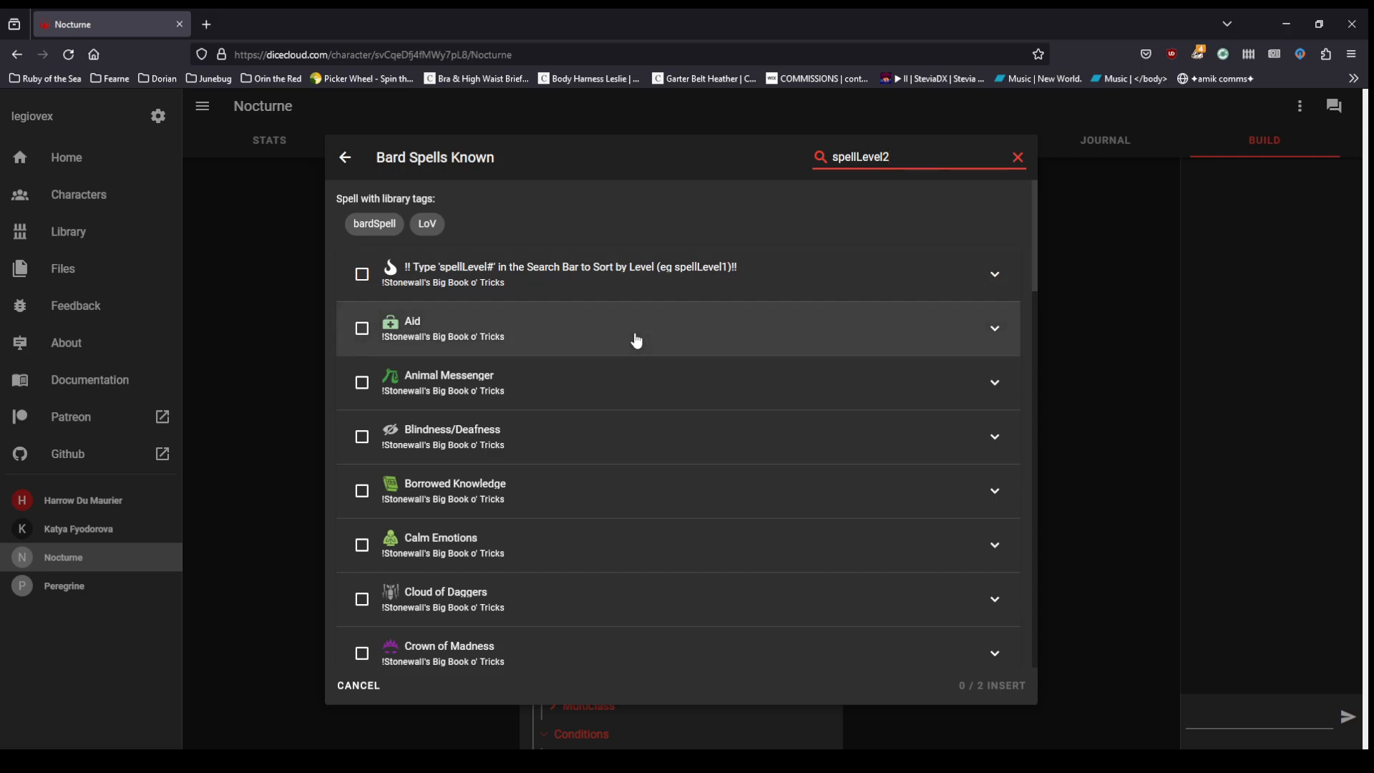
Step: Select Enhance Ability and Shatter and insert them into the Bard Spells Known slot
scroll(636, 341, "down", 4)
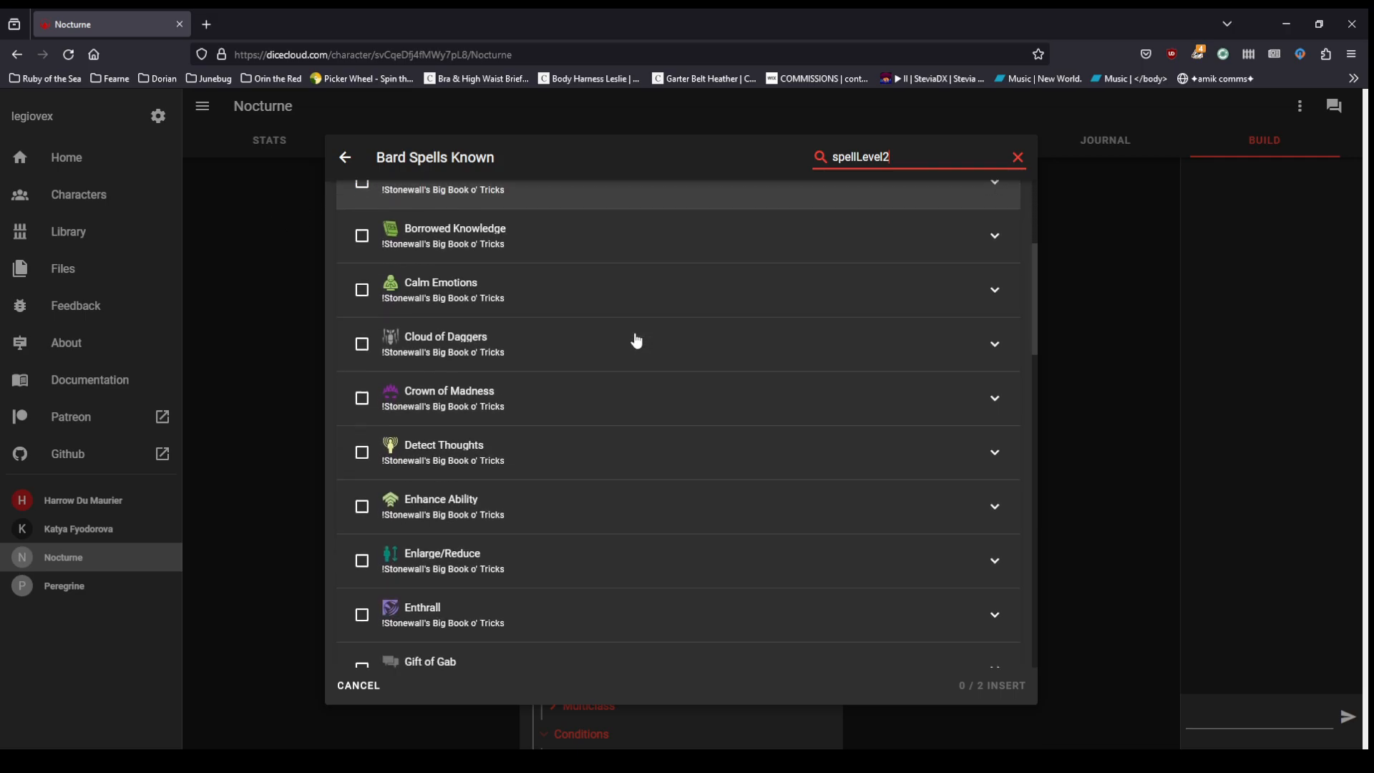
scroll(636, 341, "down", 3)
left_click(362, 283)
scroll(662, 547, "down", 3)
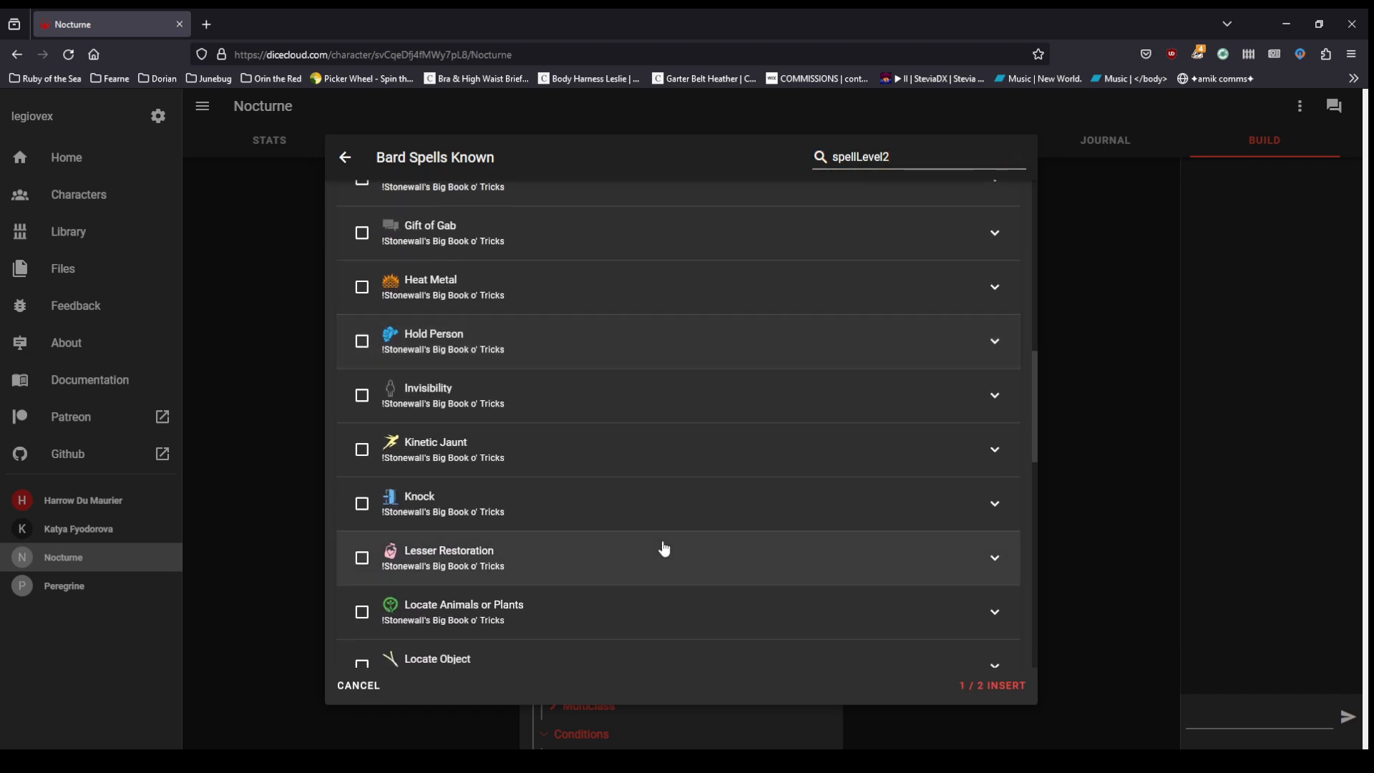
scroll(664, 549, "down", 3)
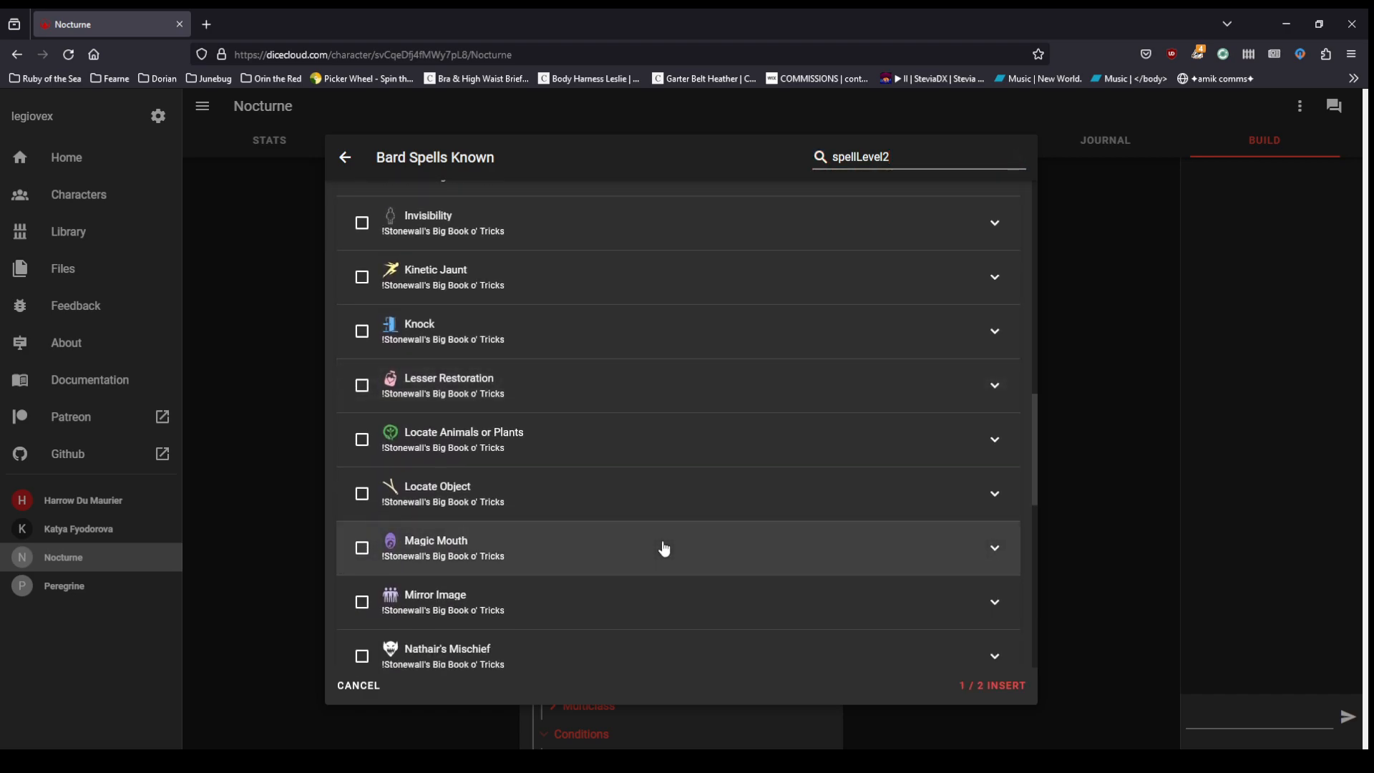
scroll(675, 457, "down", 4)
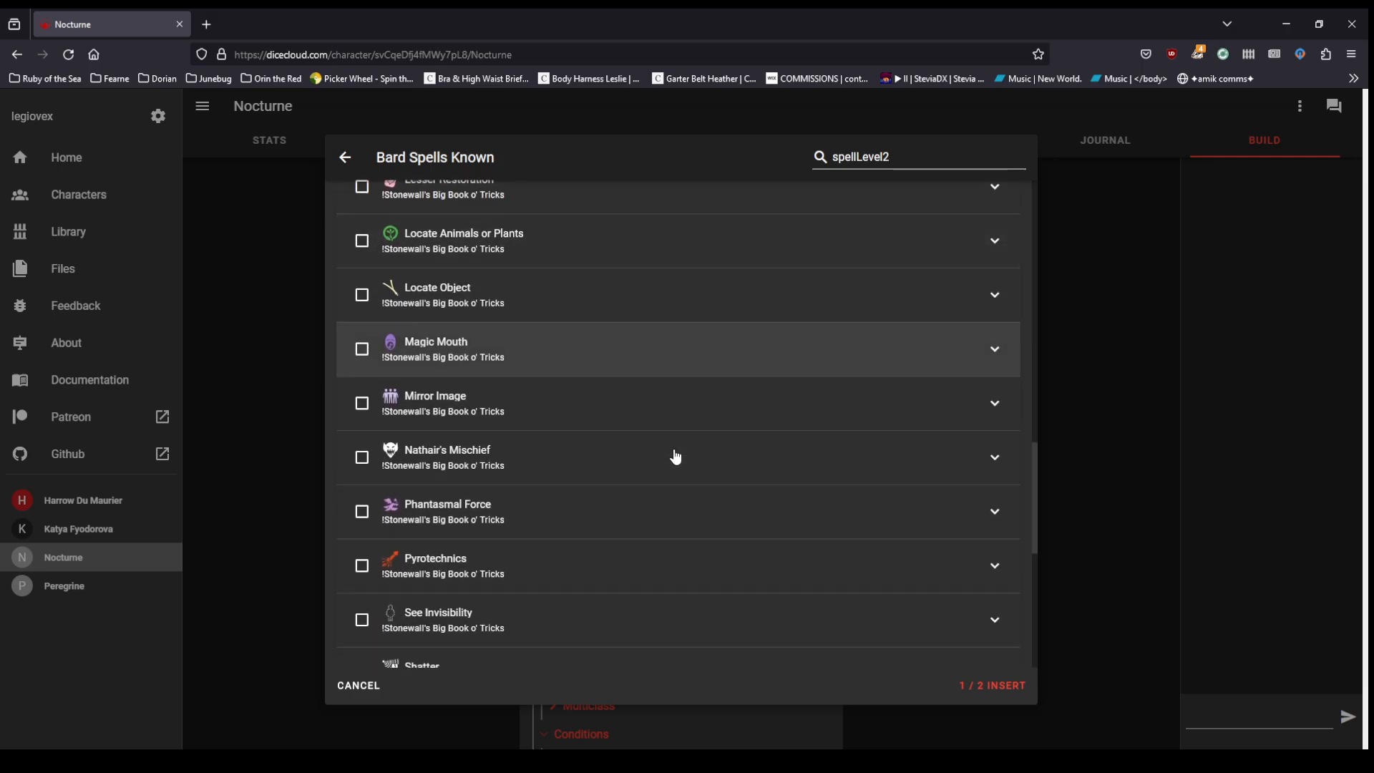
scroll(675, 455, "down", 3)
left_click(362, 453)
left_click(998, 687)
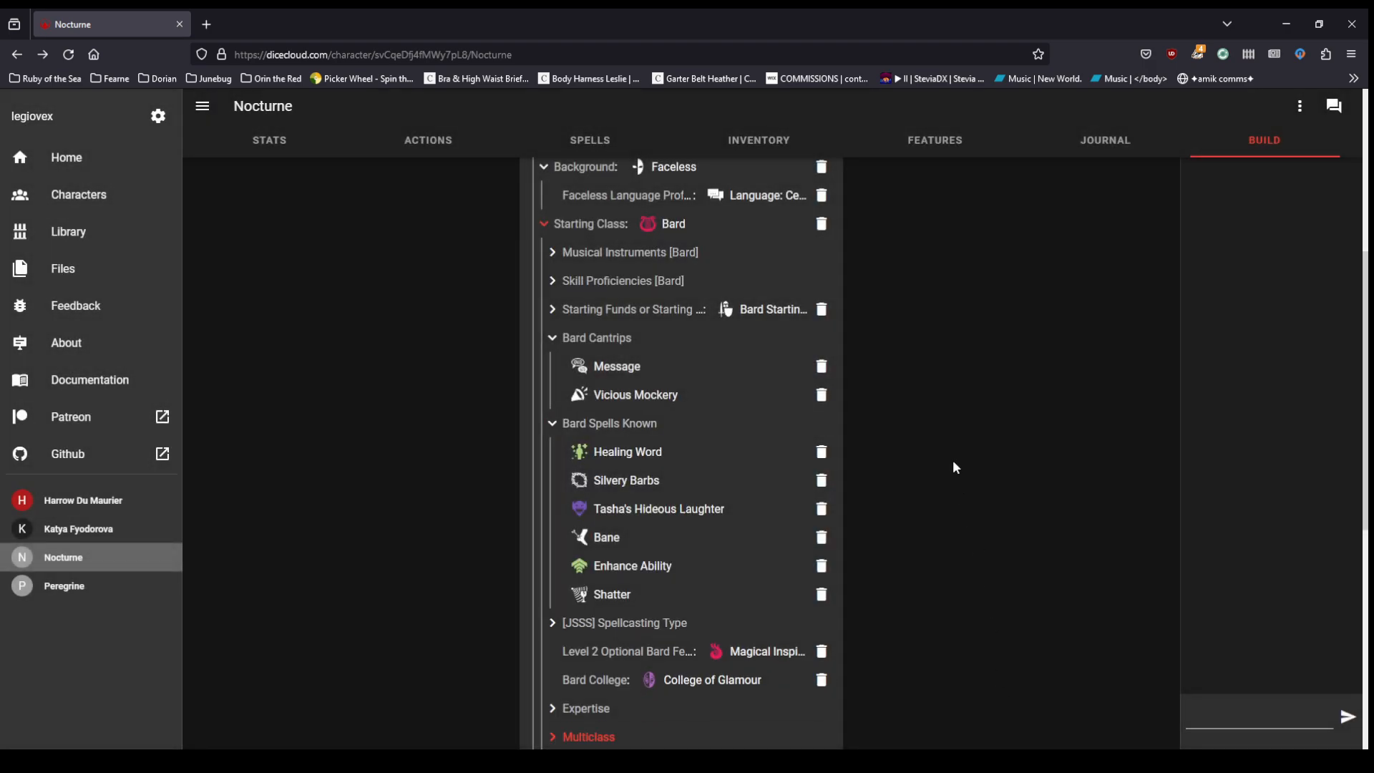
Step: Fill the Warlock Cantrips slot under the Warlock multiclass with Eldritch Blast and Mind Sliver
scroll(955, 468, "down", 3)
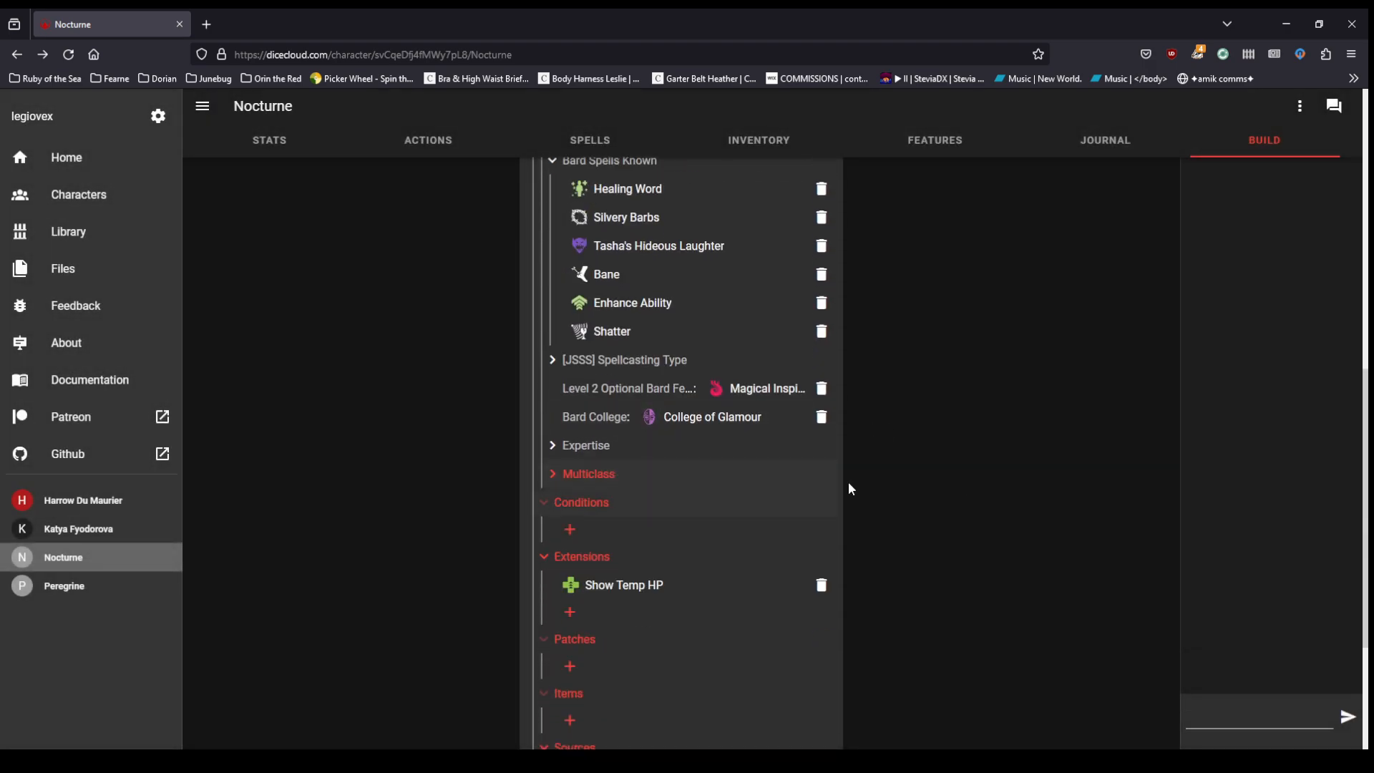
left_click(553, 475)
left_click(562, 503)
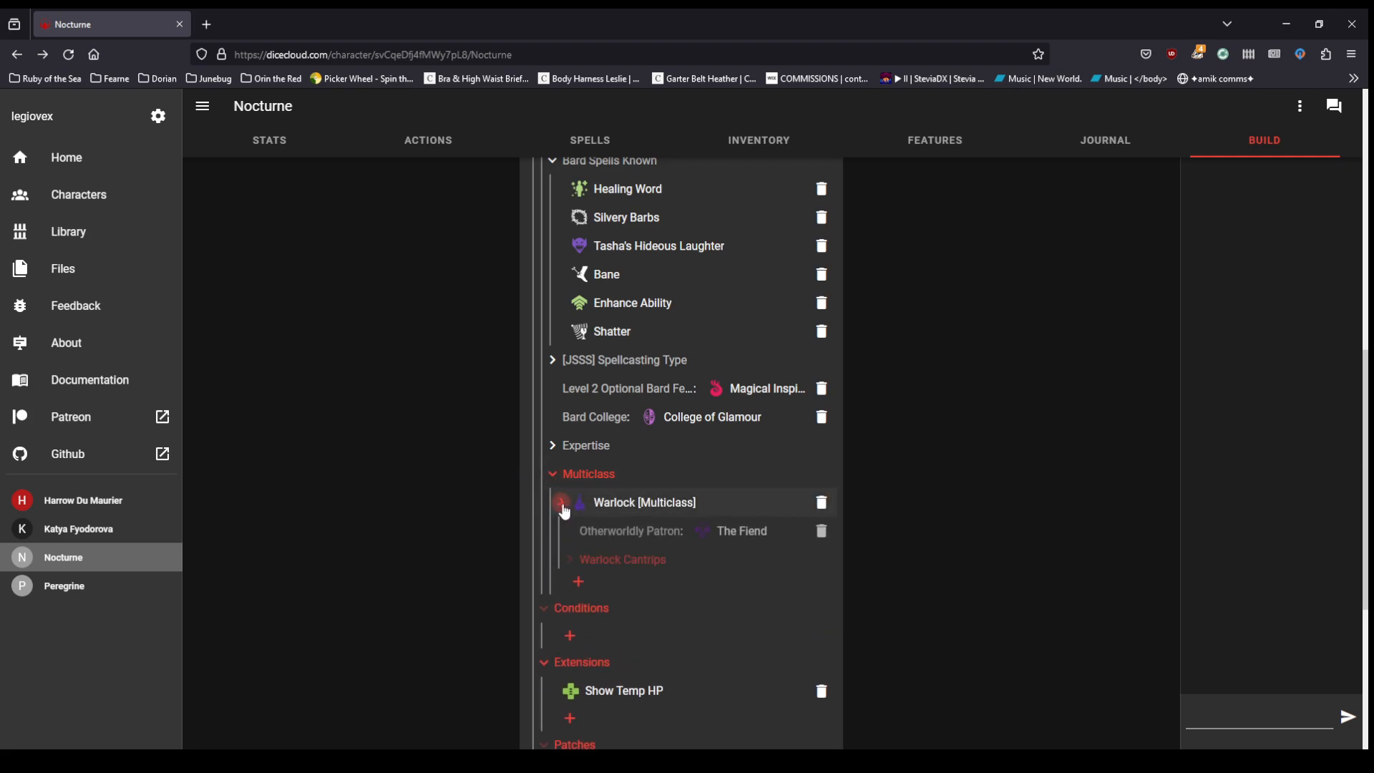
left_click(576, 561)
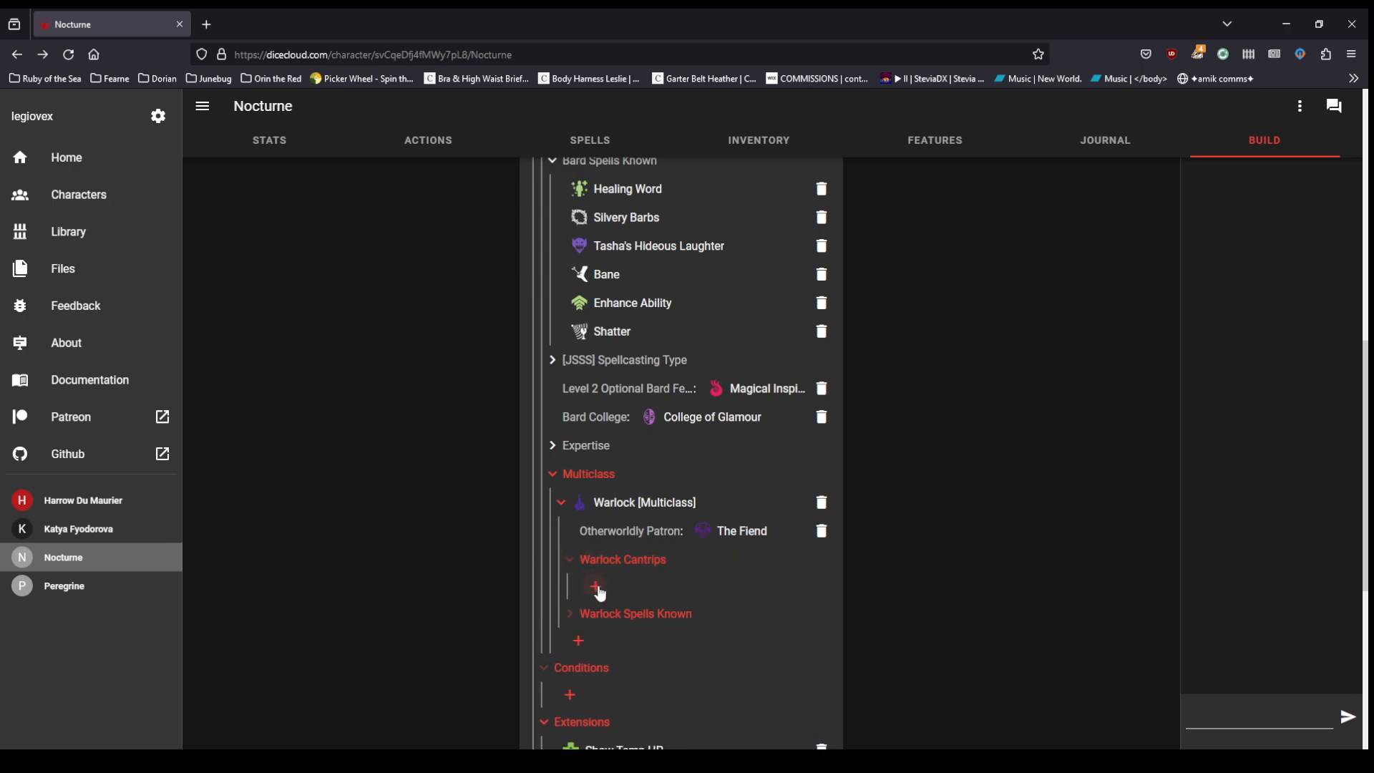
left_click(596, 587)
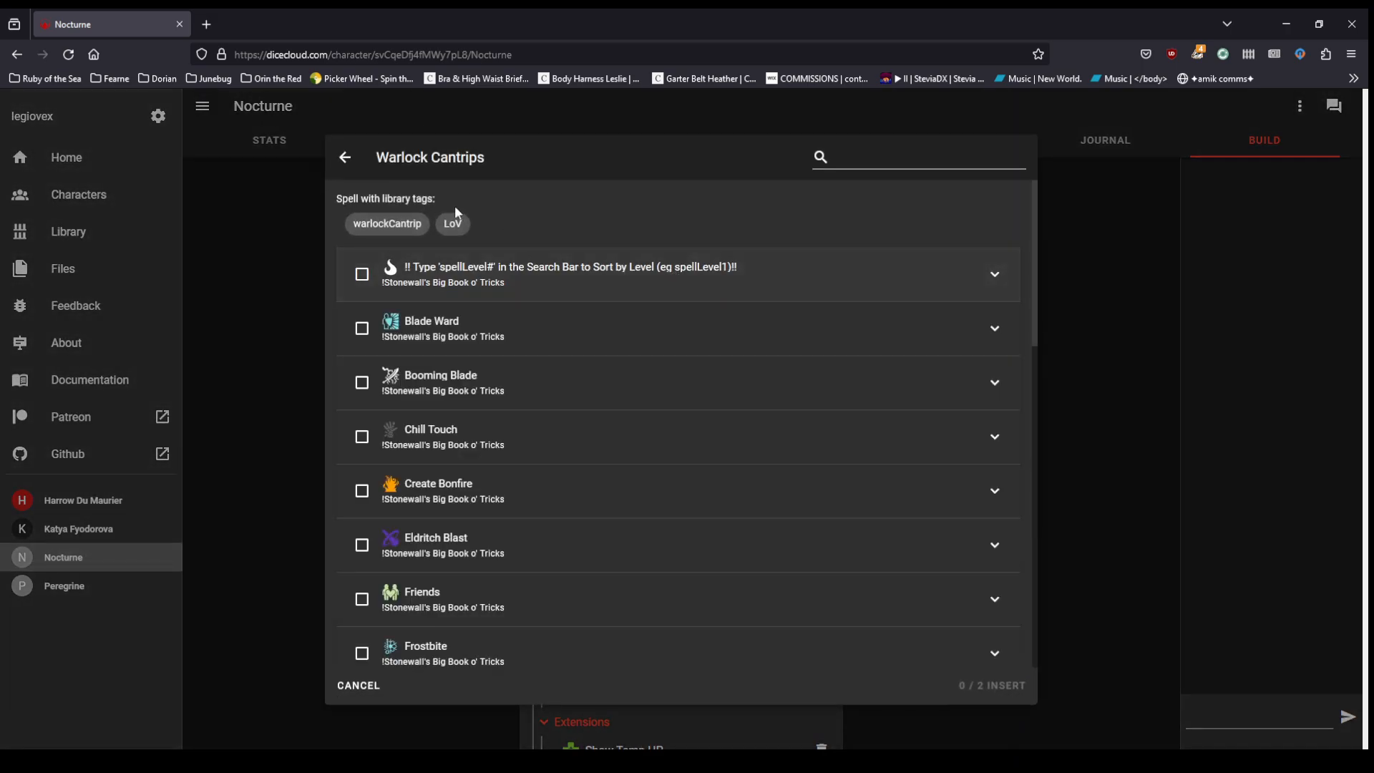
left_click(363, 547)
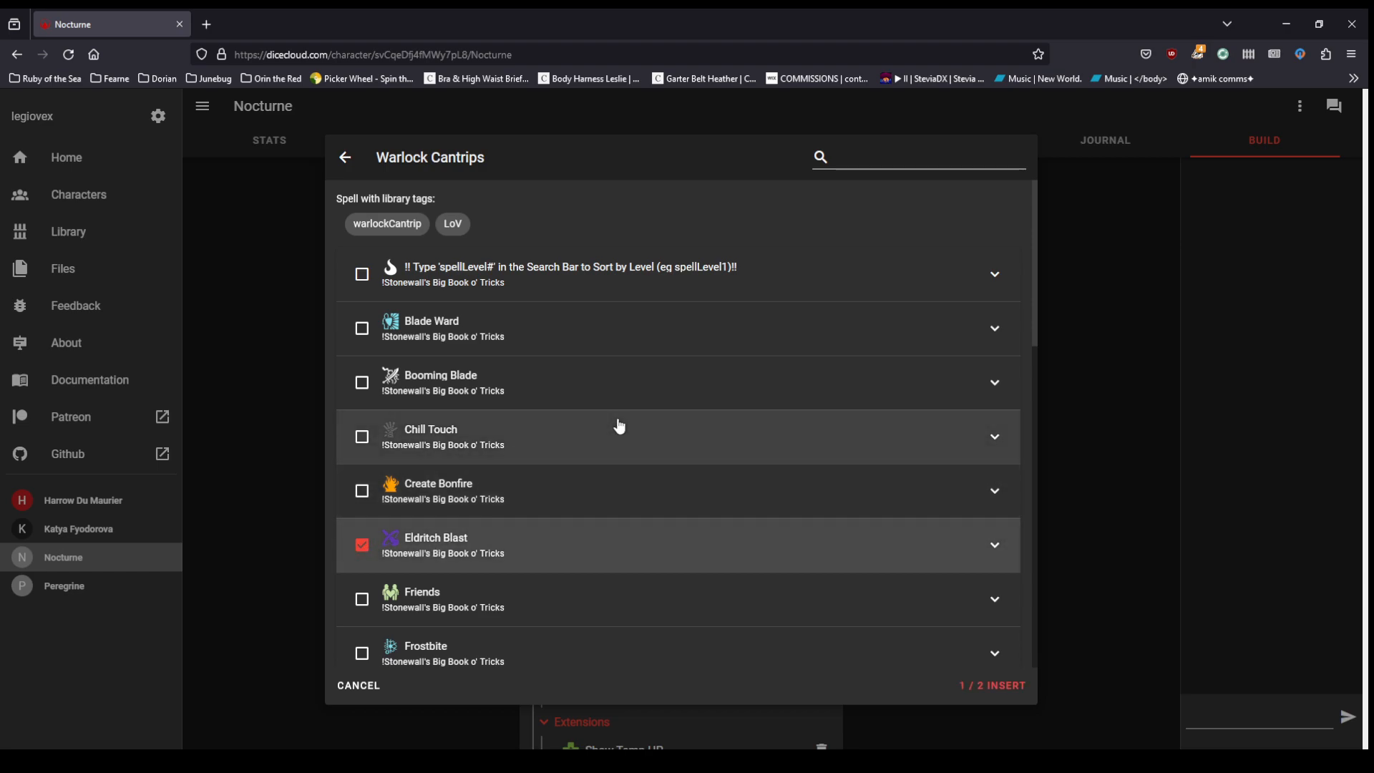
scroll(620, 426, "down", 4)
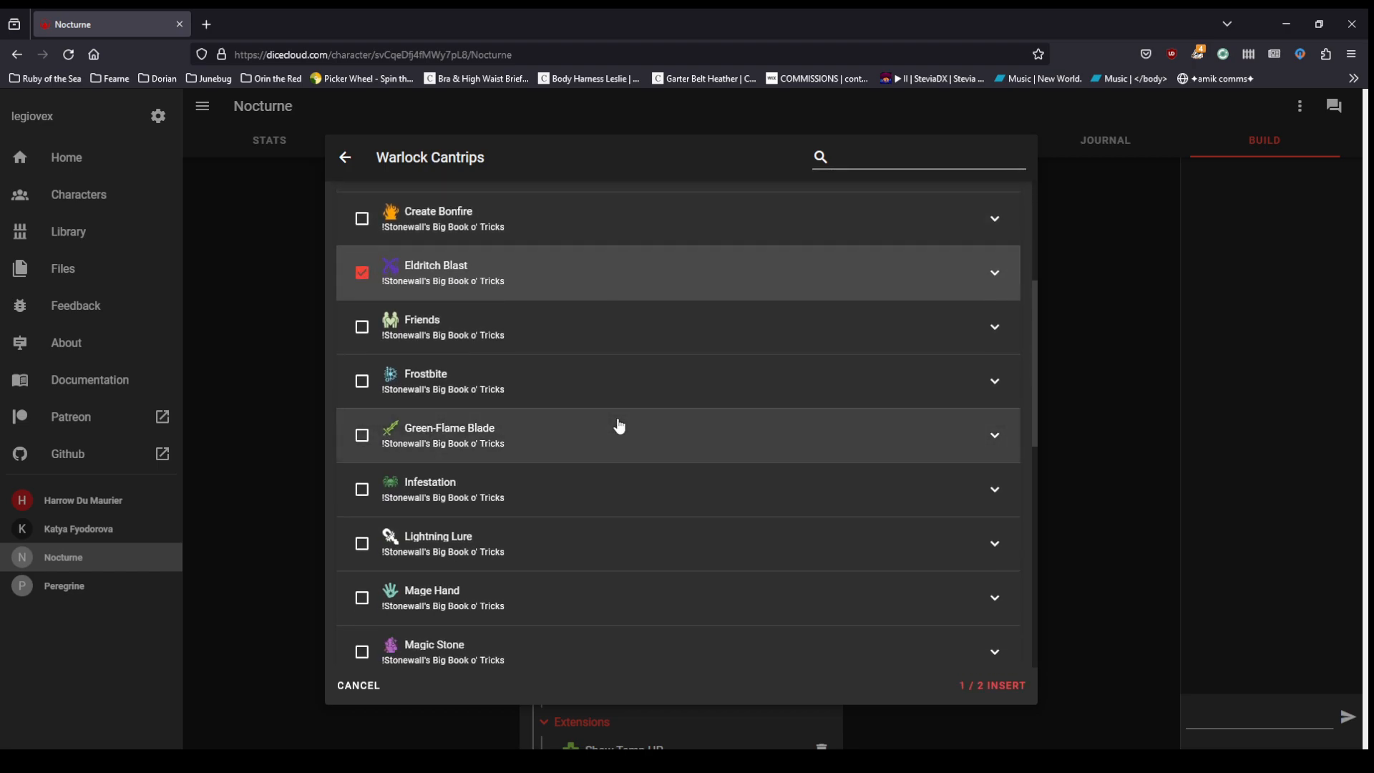
scroll(619, 427, "down", 4)
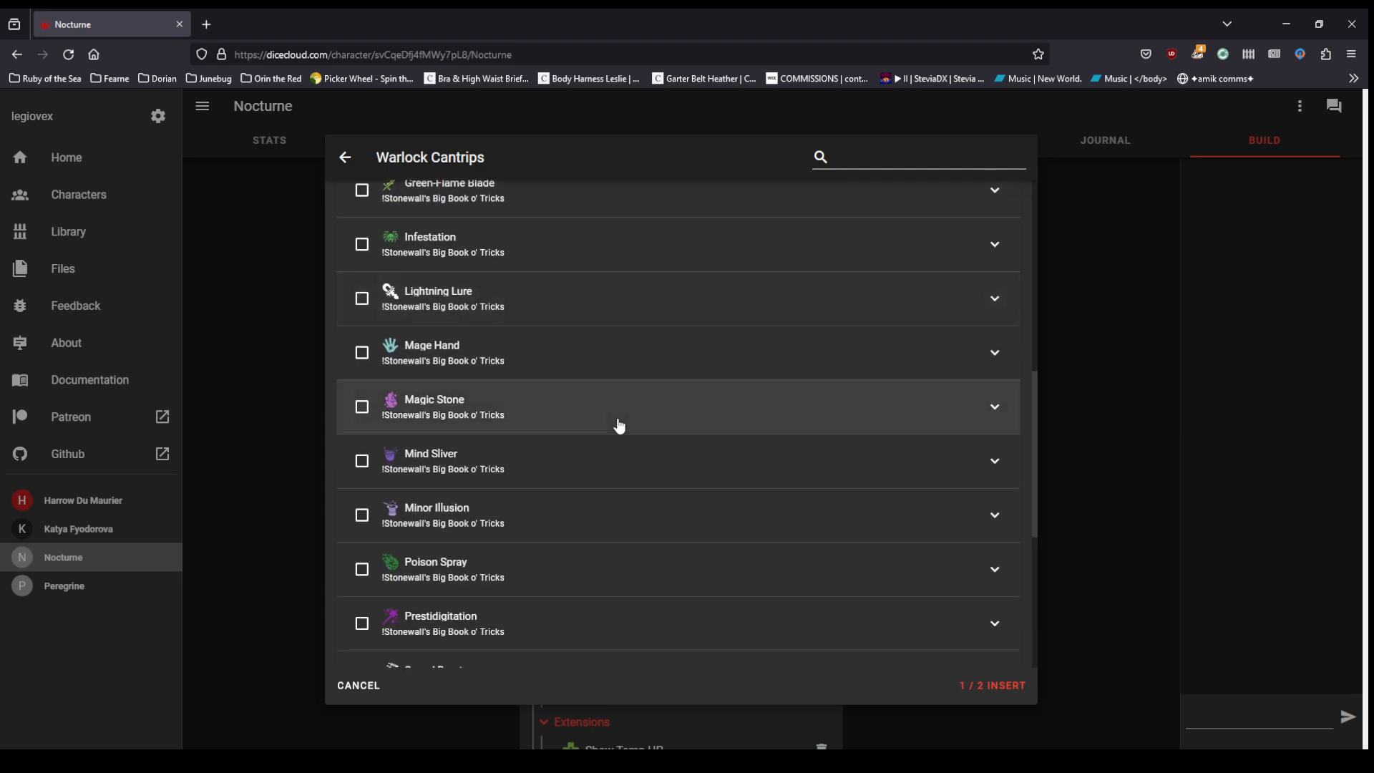
left_click(363, 461)
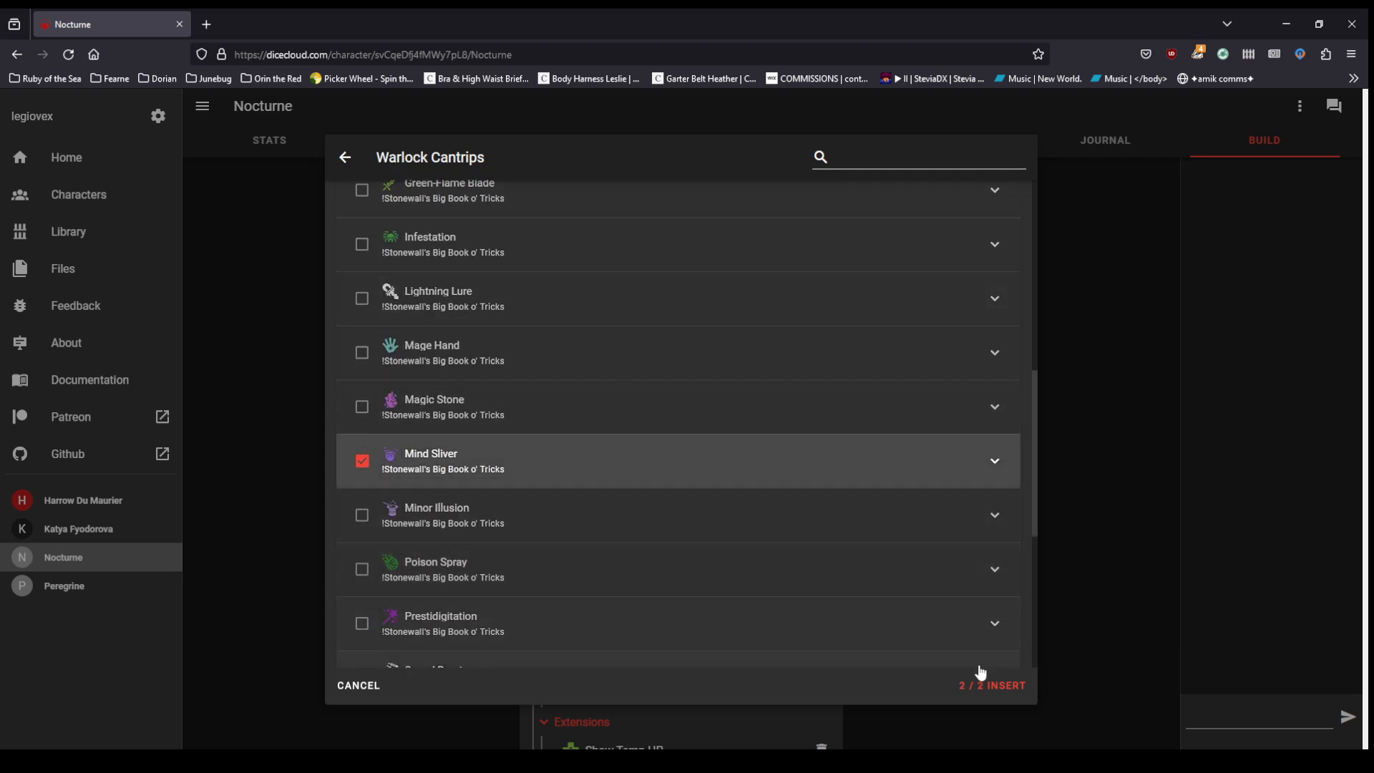
left_click(992, 688)
Step: Open the choices for the Warlock Spells Known slot and filter them with spellLevel1
scroll(929, 522, "down", 4)
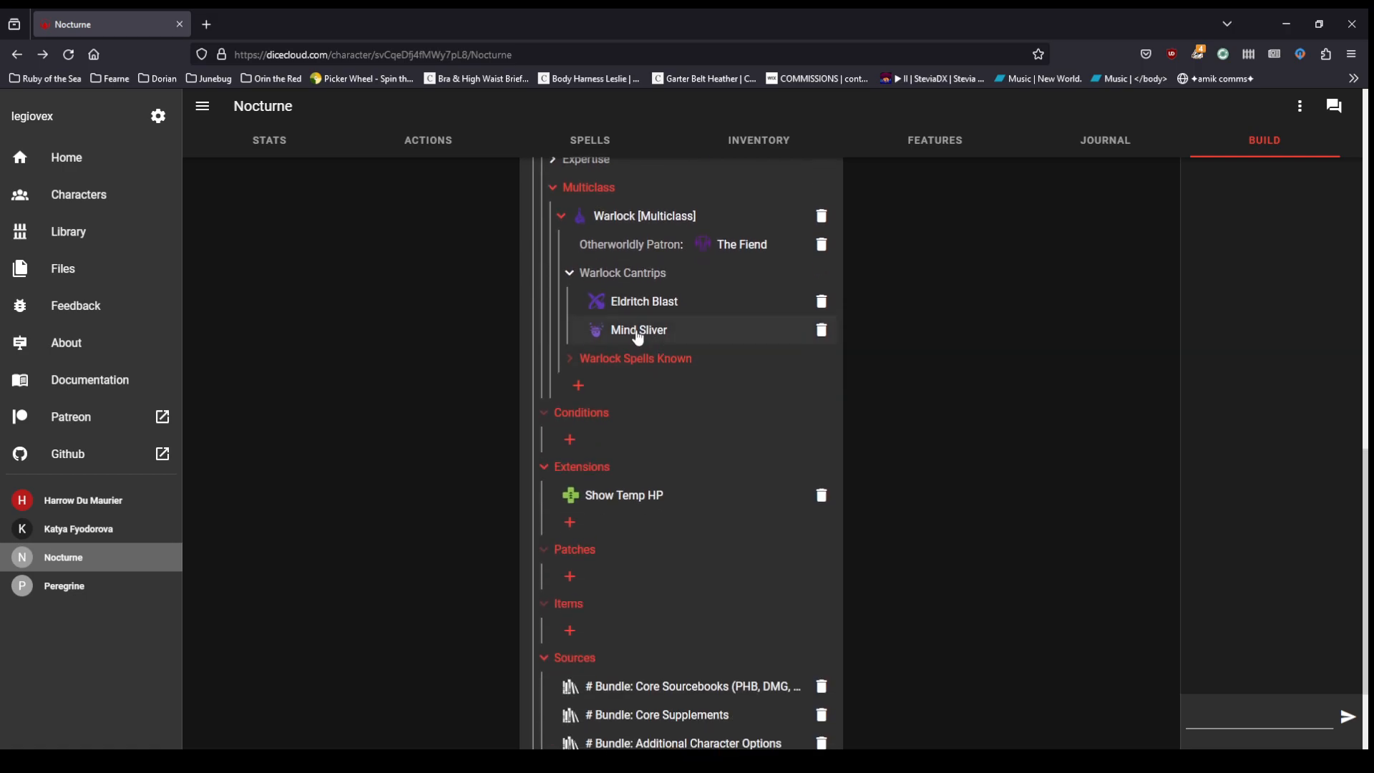
left_click(571, 360)
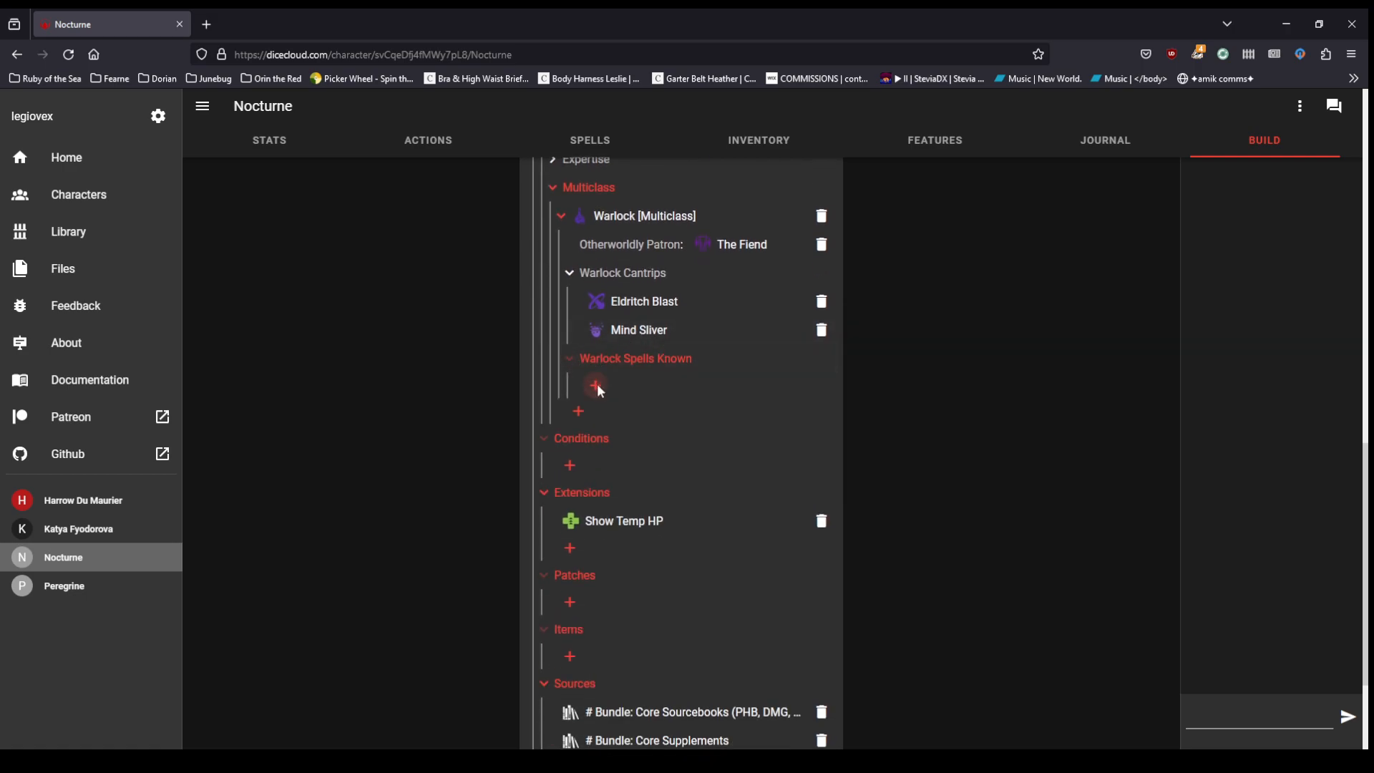
left_click(597, 389)
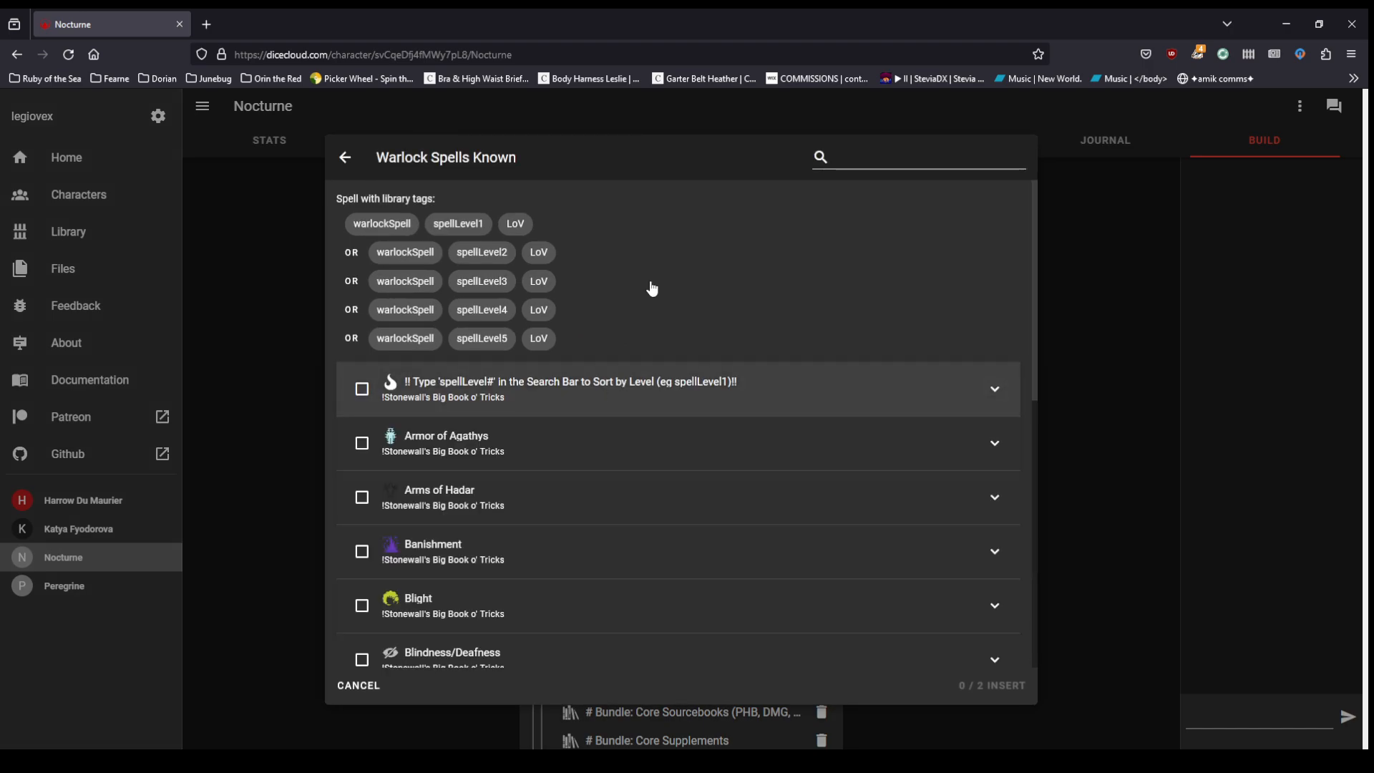
left_click(869, 147)
type("spellLevel1")
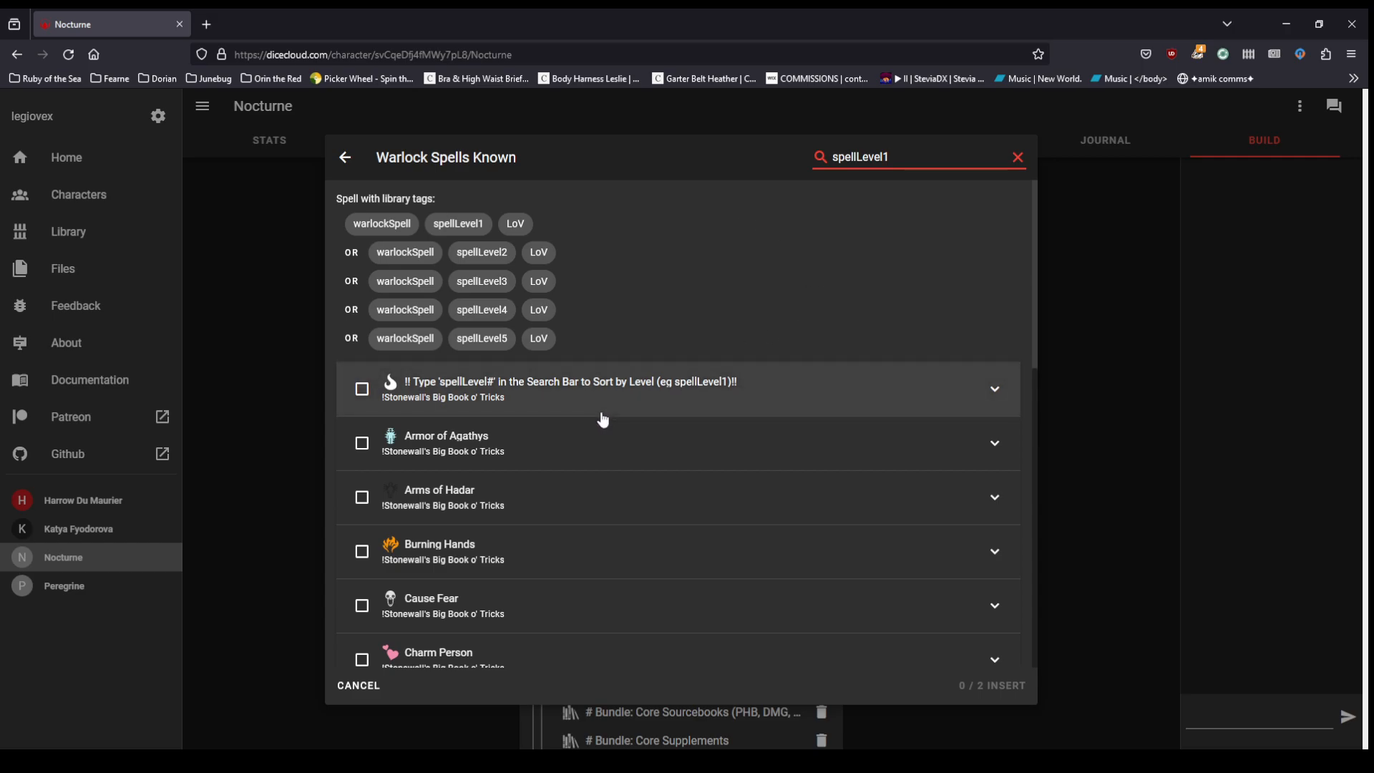
Step: Select Hellish Rebuke and Armor of Agathys and insert them into the Warlock Spells Known slot
scroll(603, 420, "down", 3)
scroll(603, 420, "down", 3)
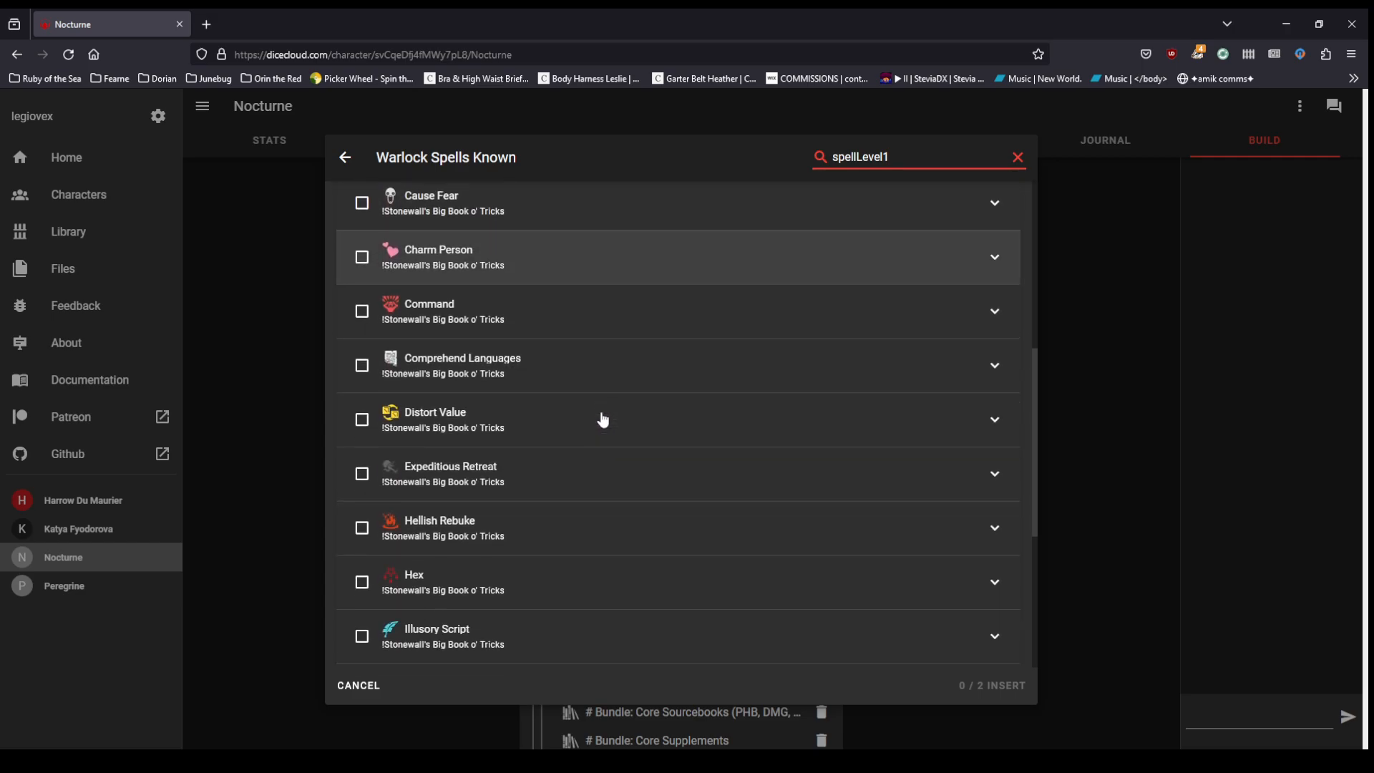
left_click(363, 525)
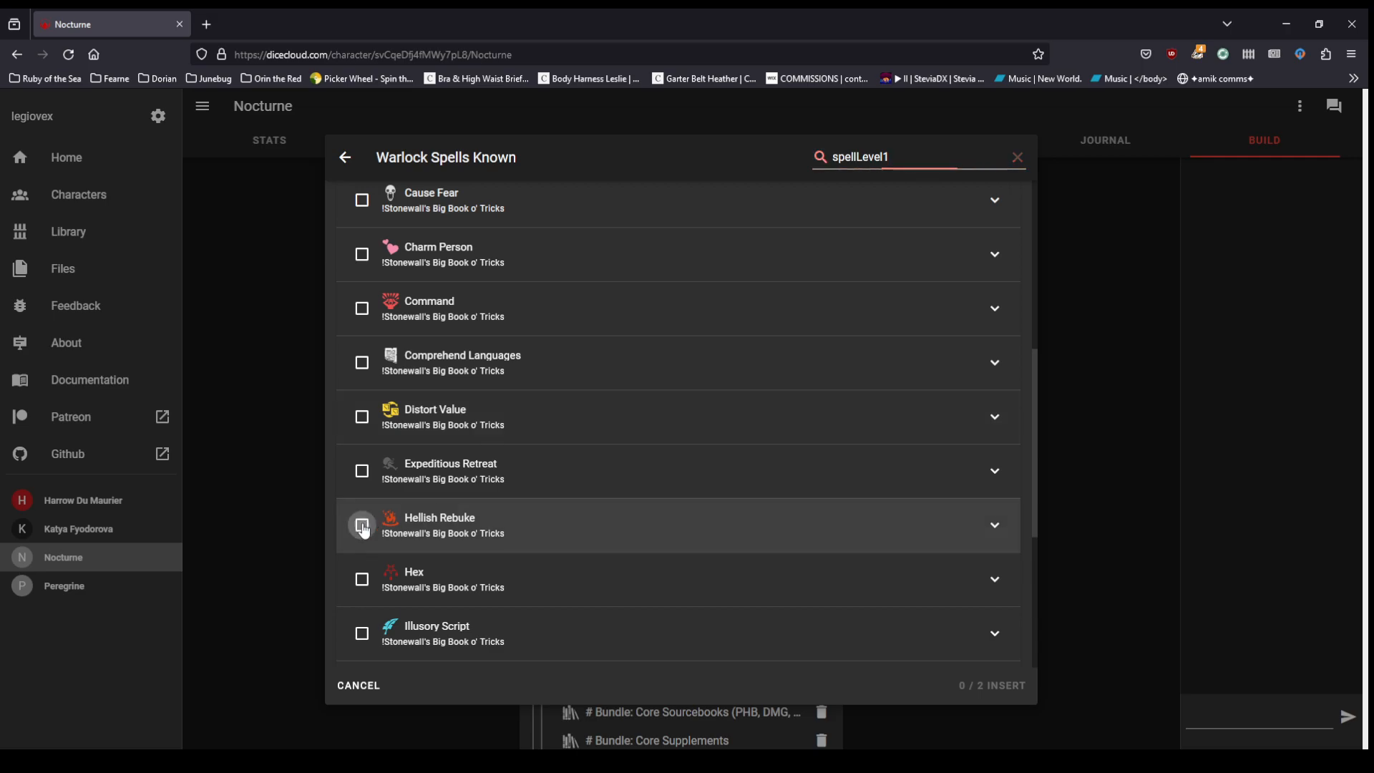
scroll(693, 546, "down", 2)
scroll(693, 546, "down", 1)
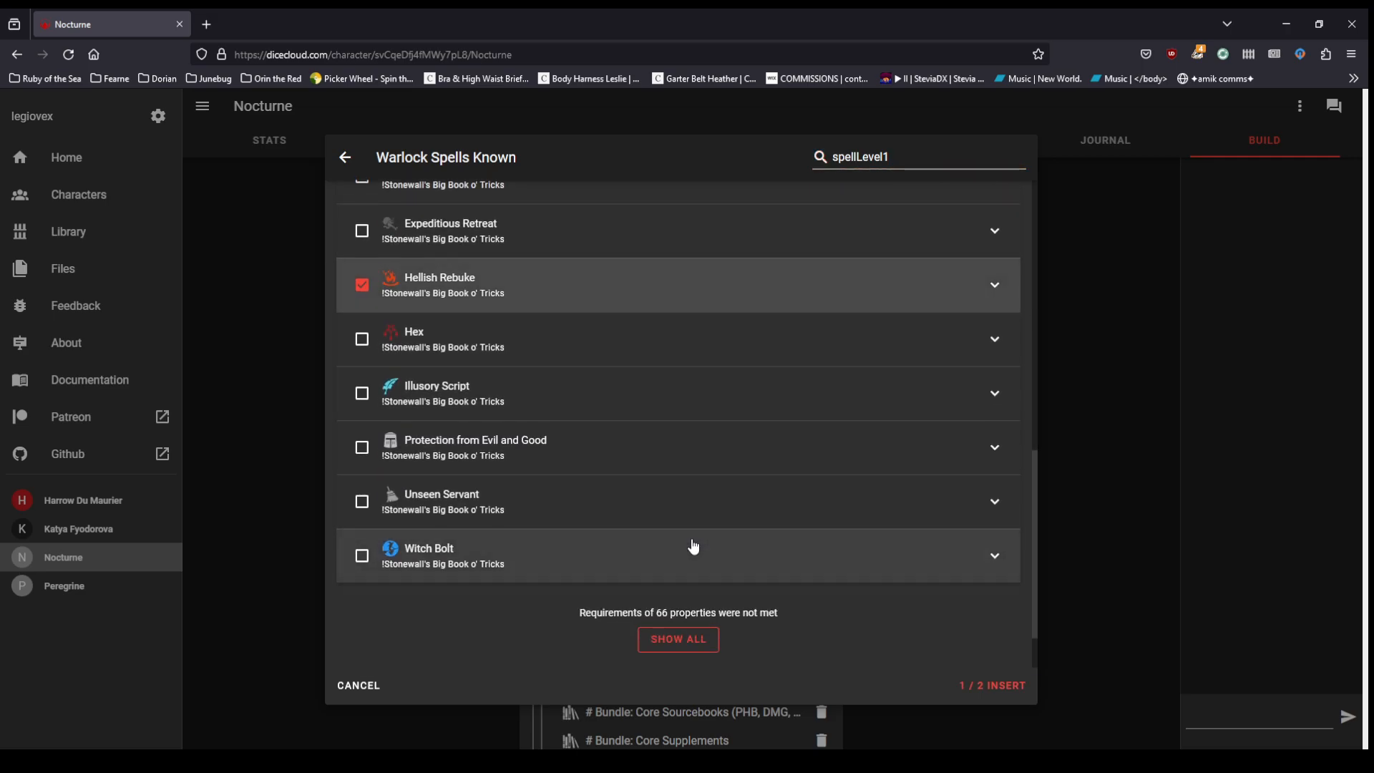
scroll(733, 308, "up", 4)
scroll(736, 308, "up", 3)
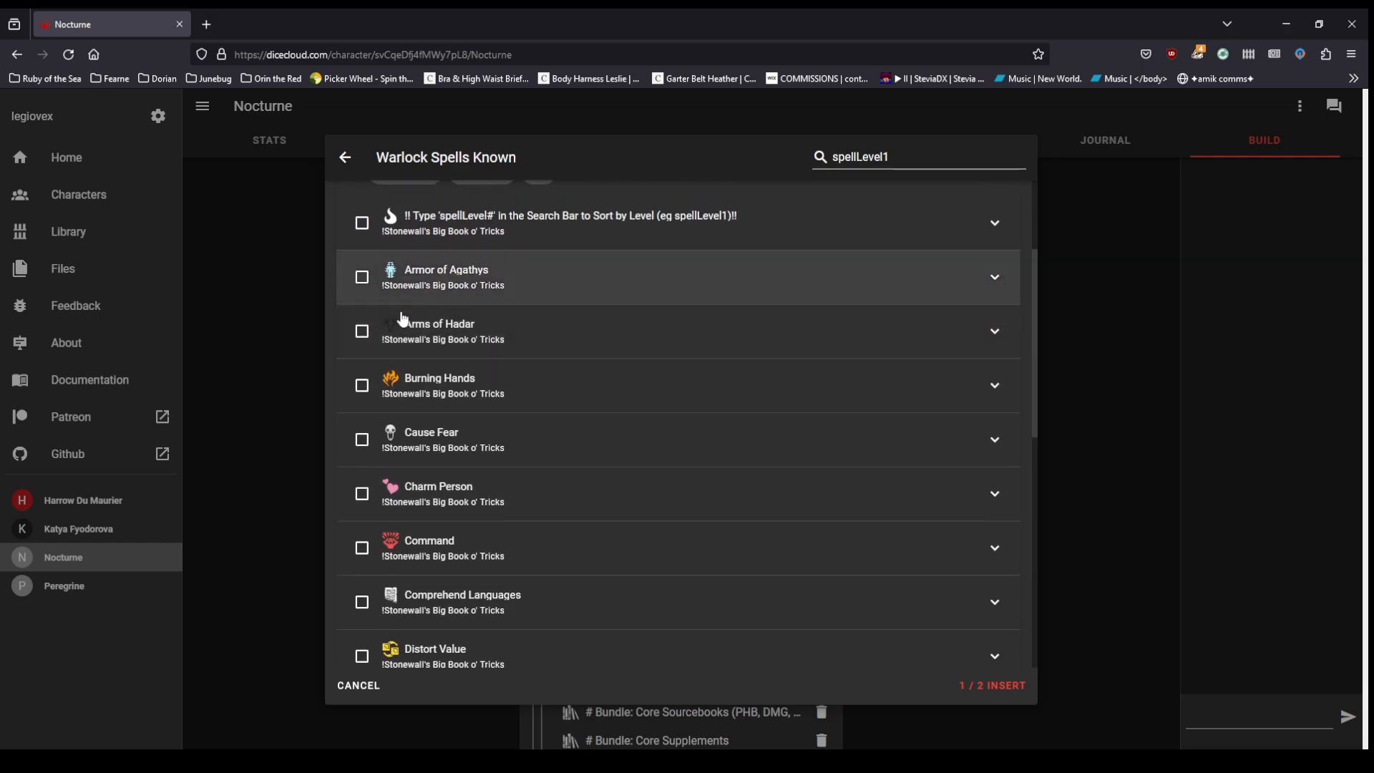
left_click(362, 277)
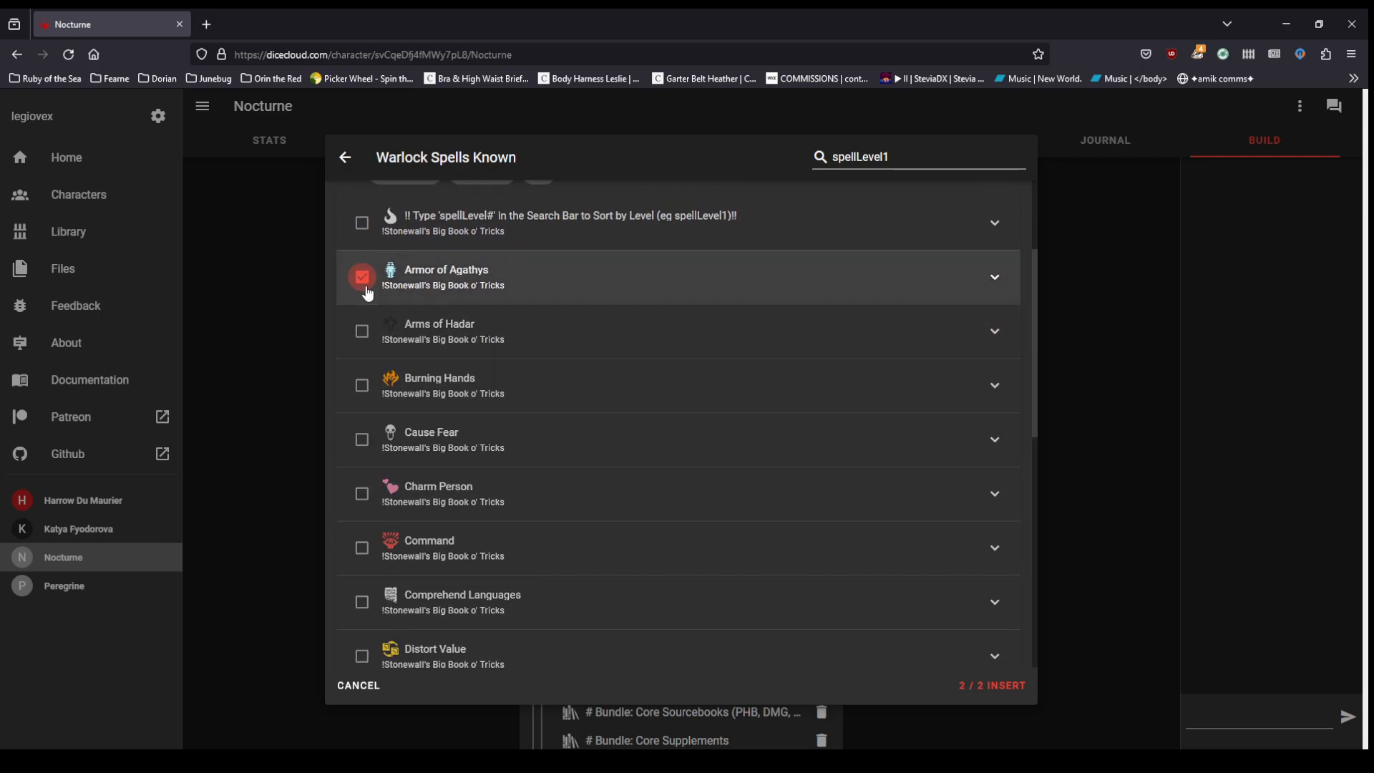
left_click(1001, 688)
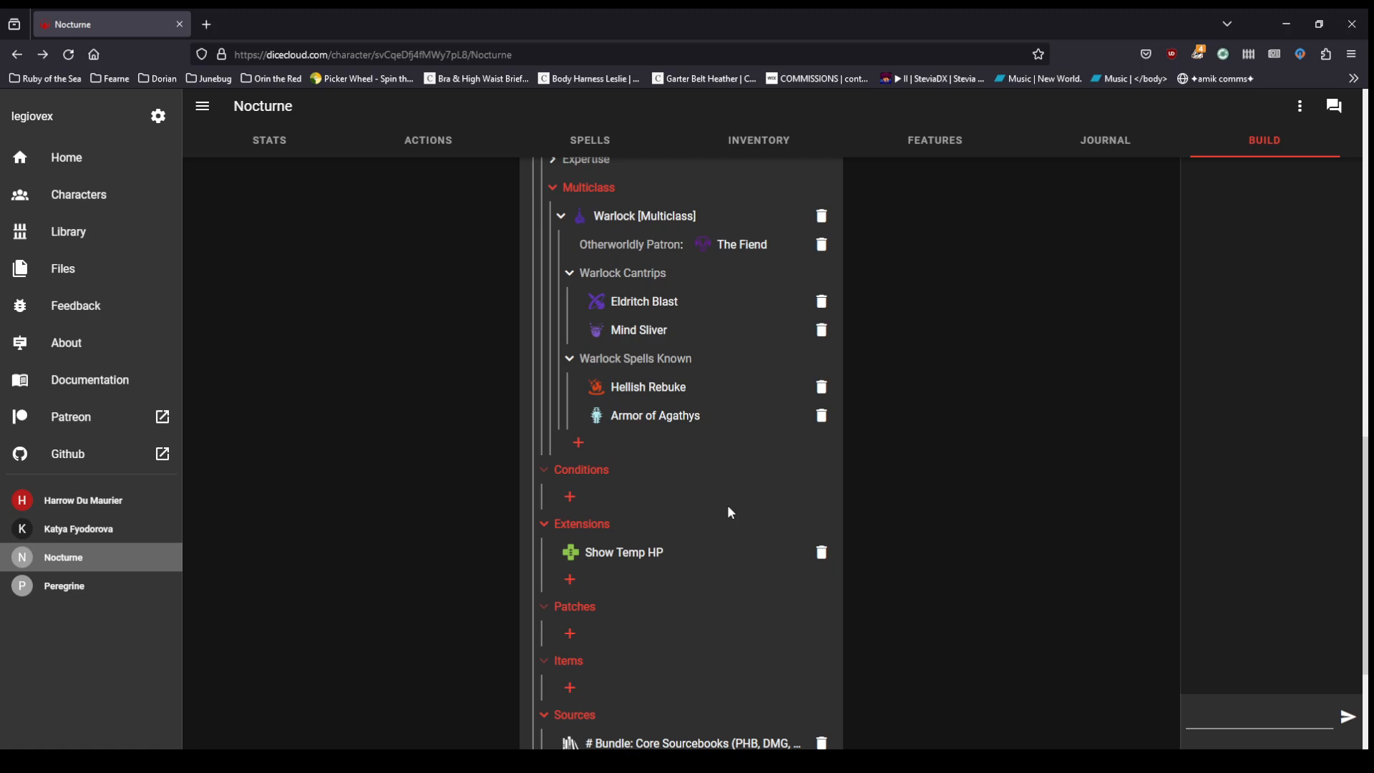
Step: View the class choices for the Multiclass slot and close them without inserting anything
left_click(558, 193)
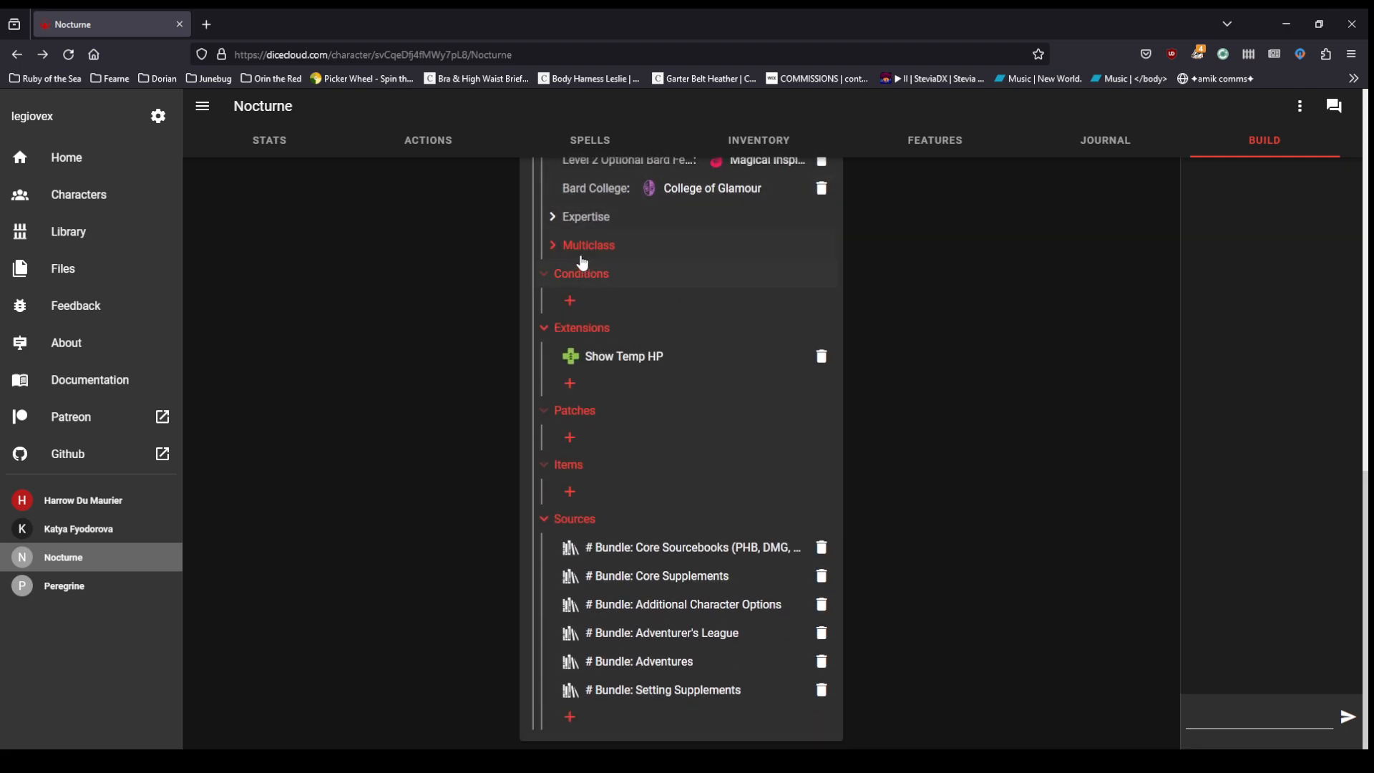
left_click(553, 245)
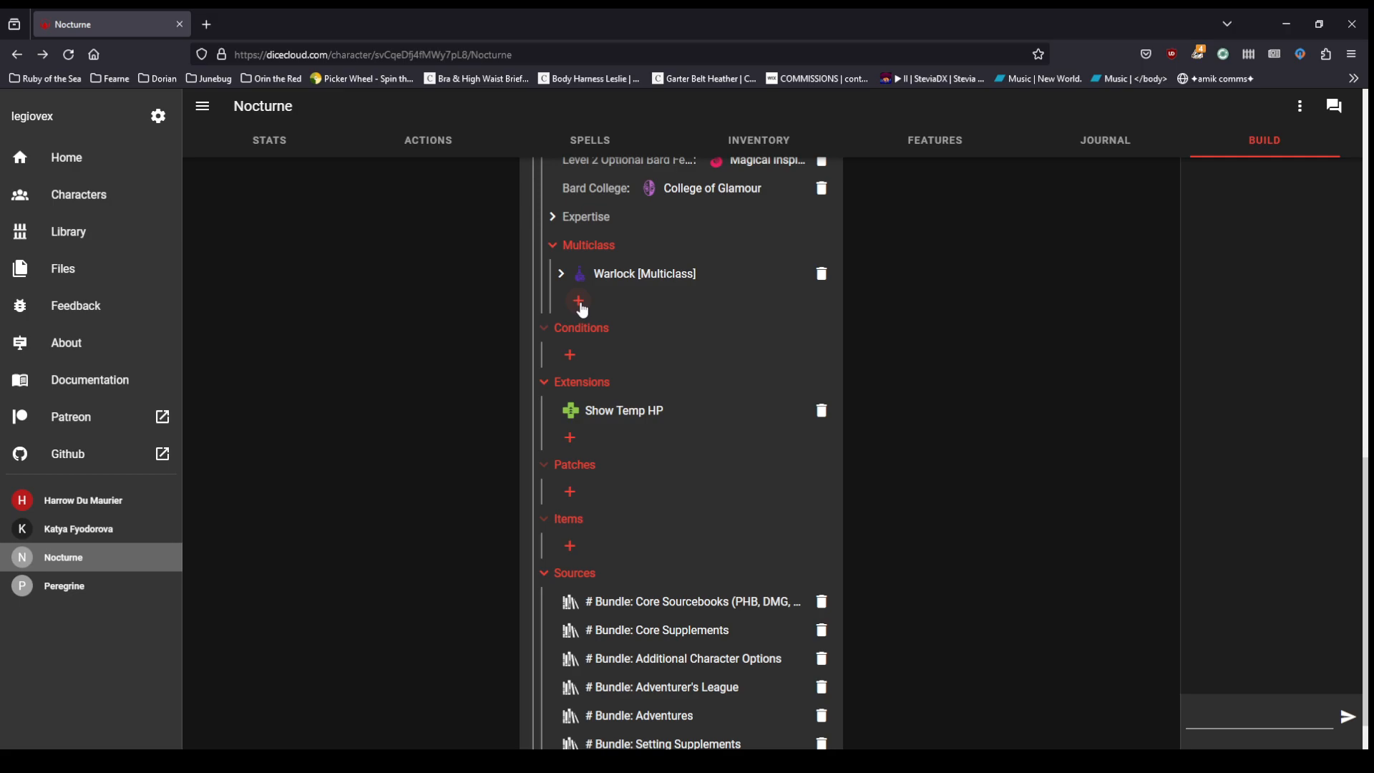
left_click(580, 302)
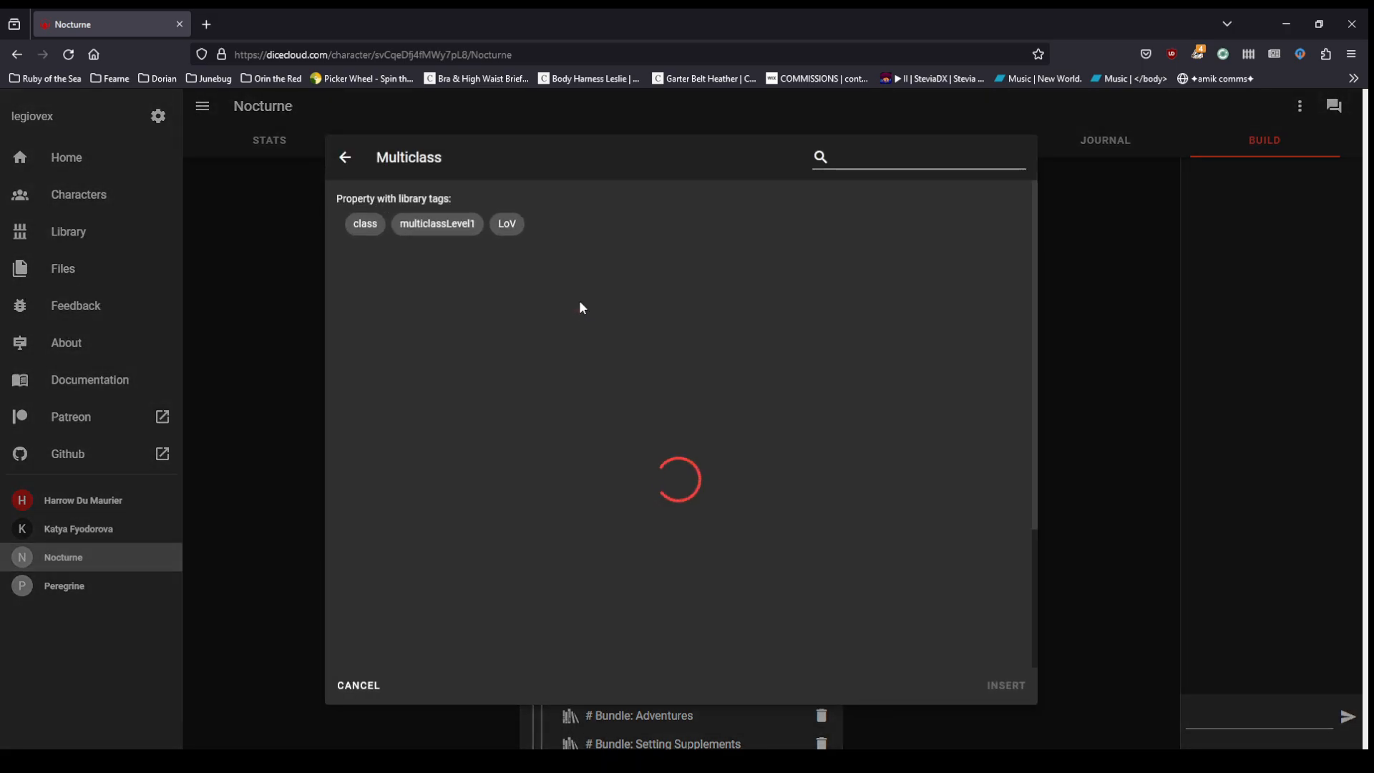
left_click(345, 157)
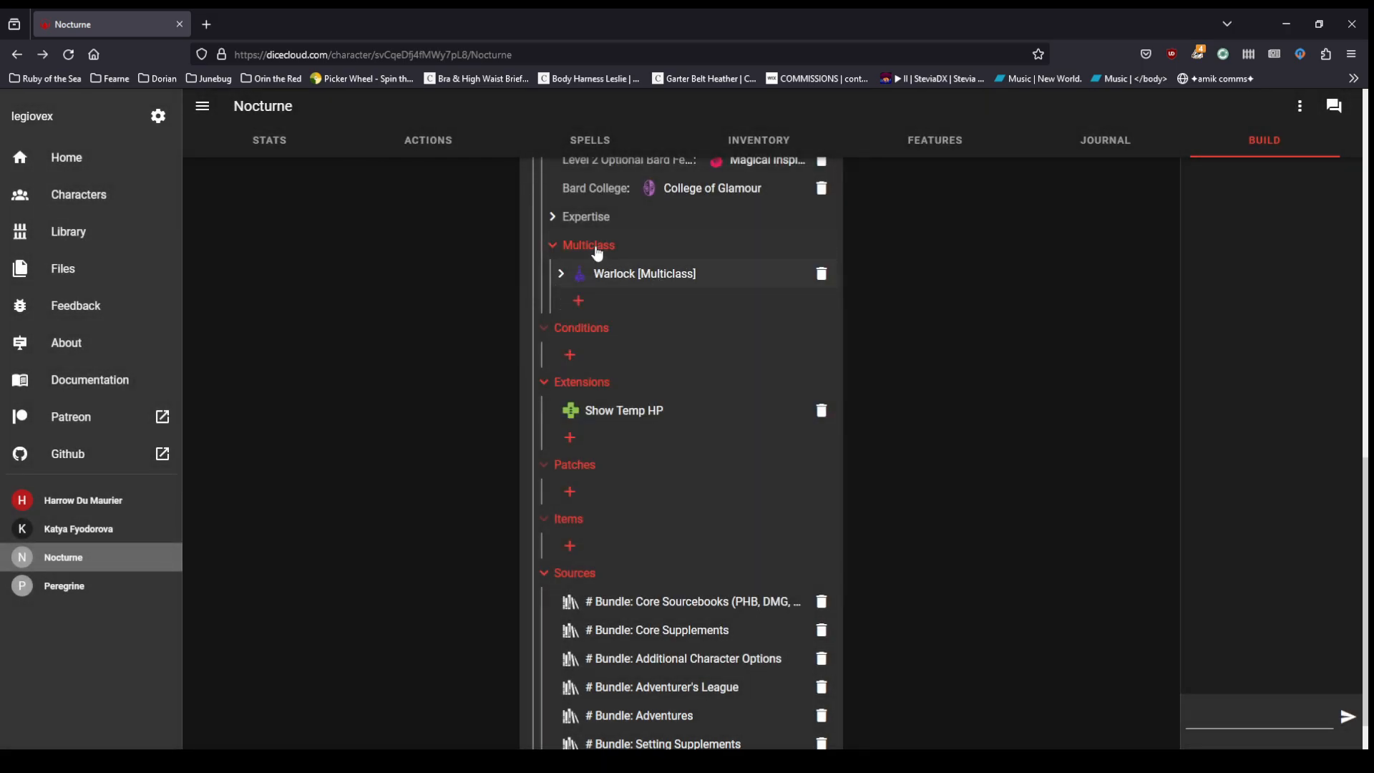
Step: Collapse the Multiclass, Conditions, Extensions, Patches, Items and Sources sections of the slot tree
left_click(558, 247)
left_click(547, 279)
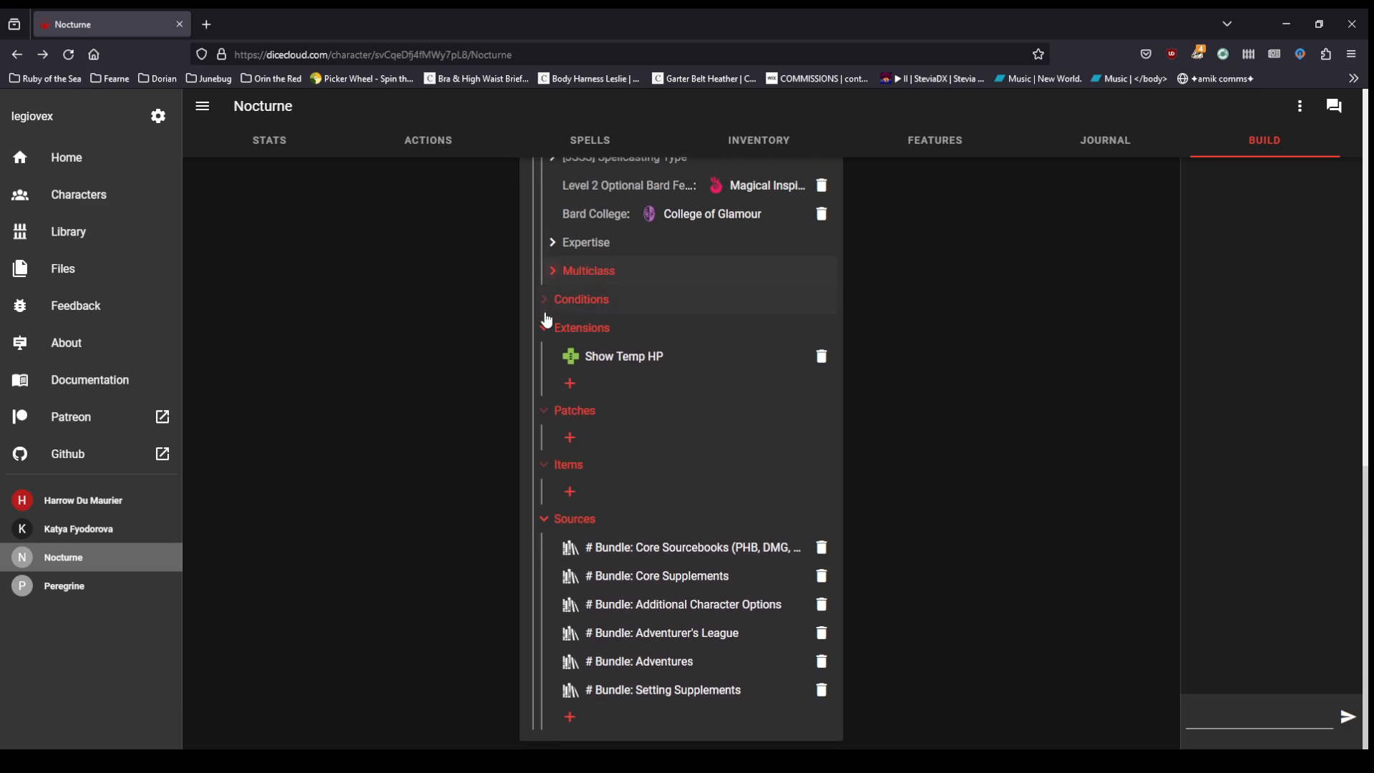
left_click(547, 327)
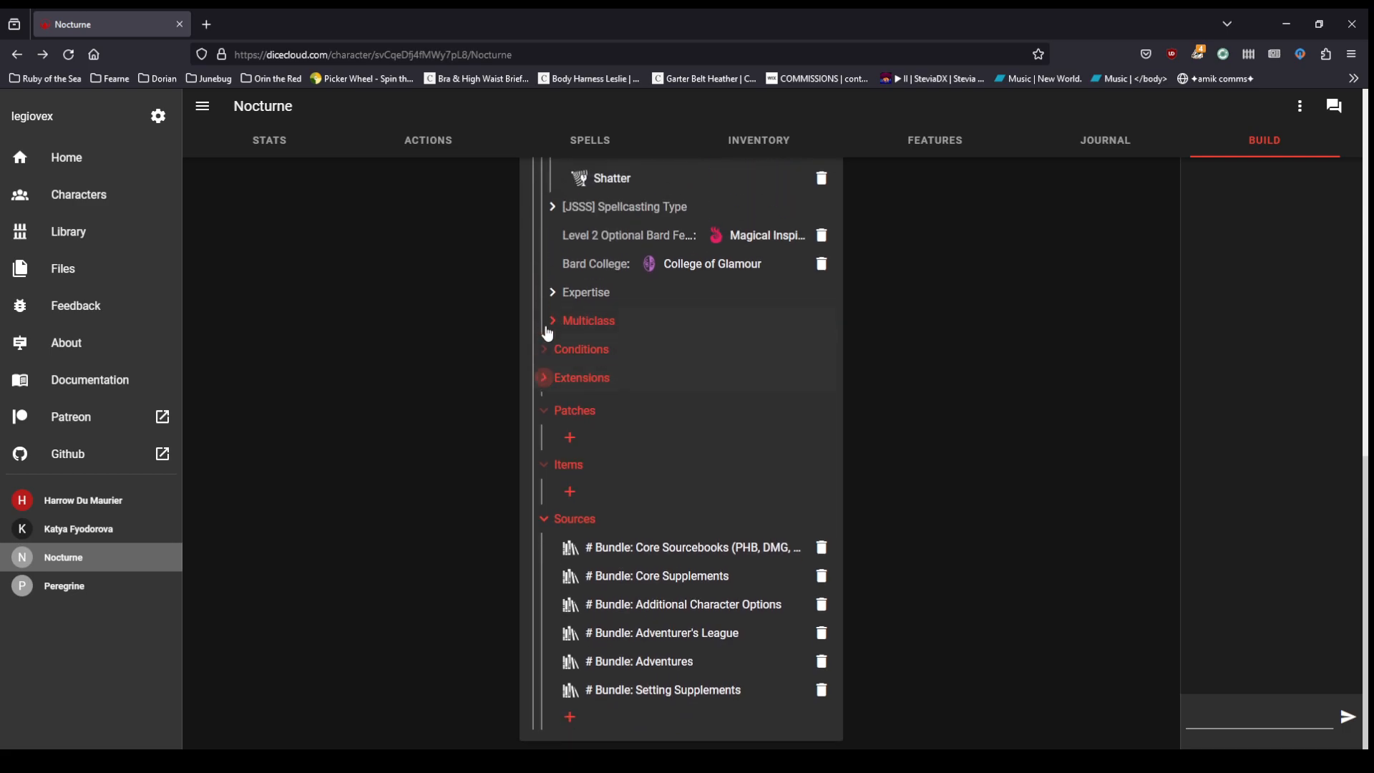
left_click(549, 414)
left_click(549, 474)
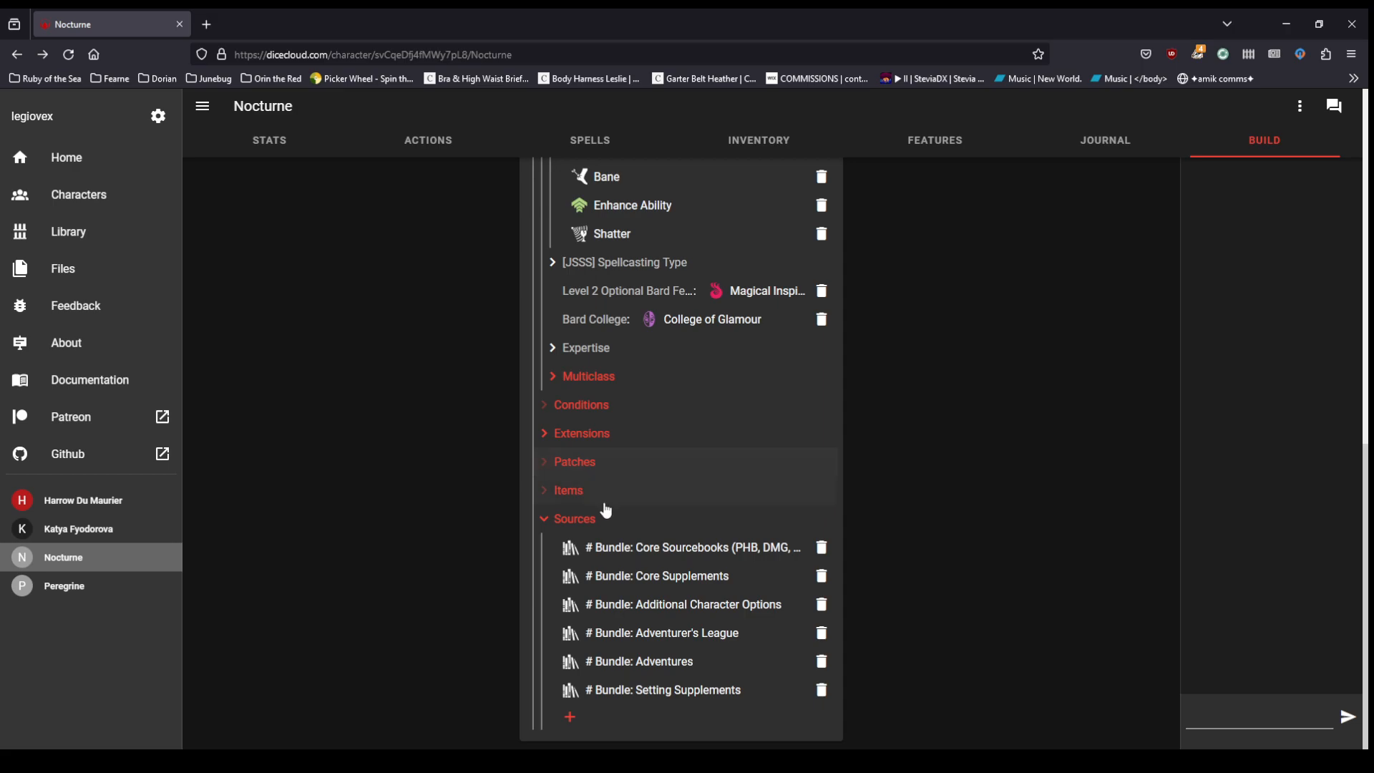
left_click(544, 521)
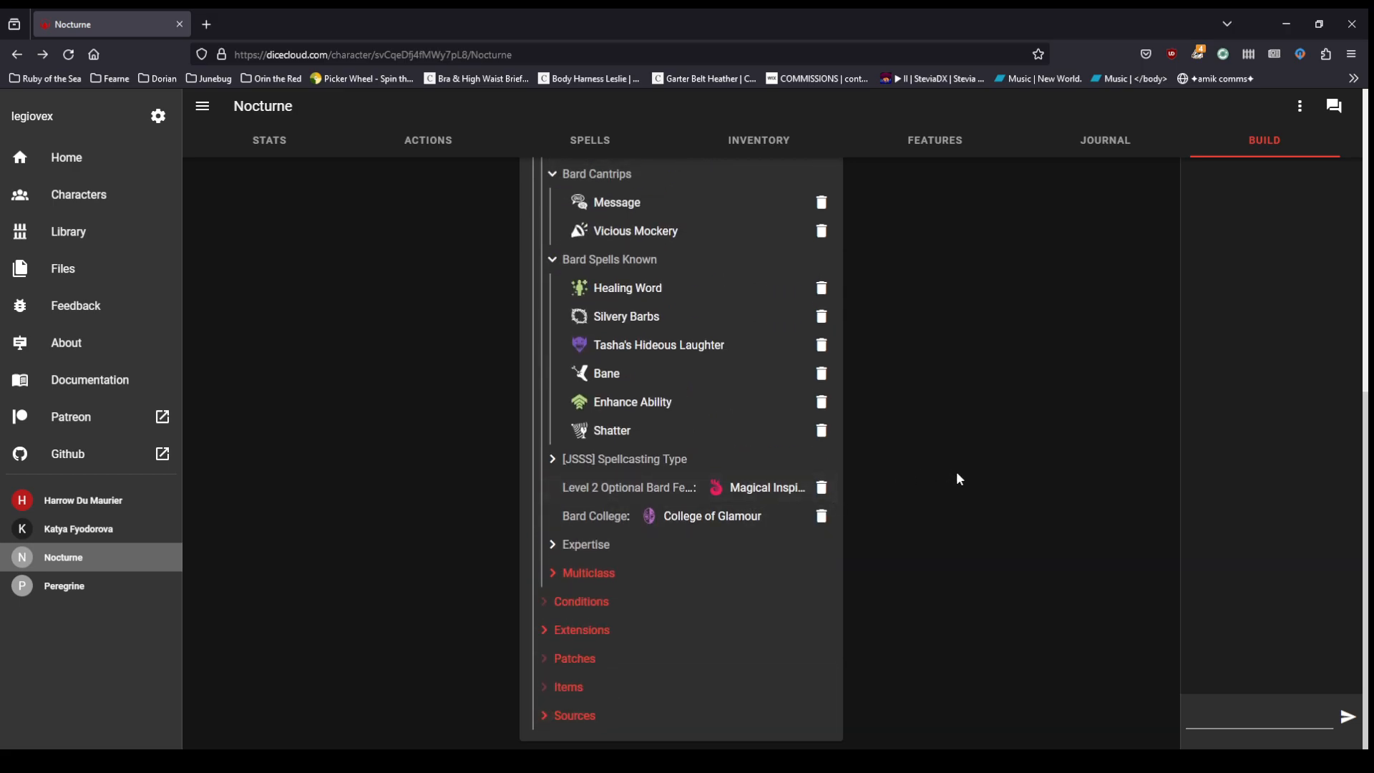
Step: Collapse the Race, Base Ability Scores and Starting Class slots, and permanently hide the tutorial card
scroll(957, 476, "up", 5)
scroll(957, 473, "up", 3)
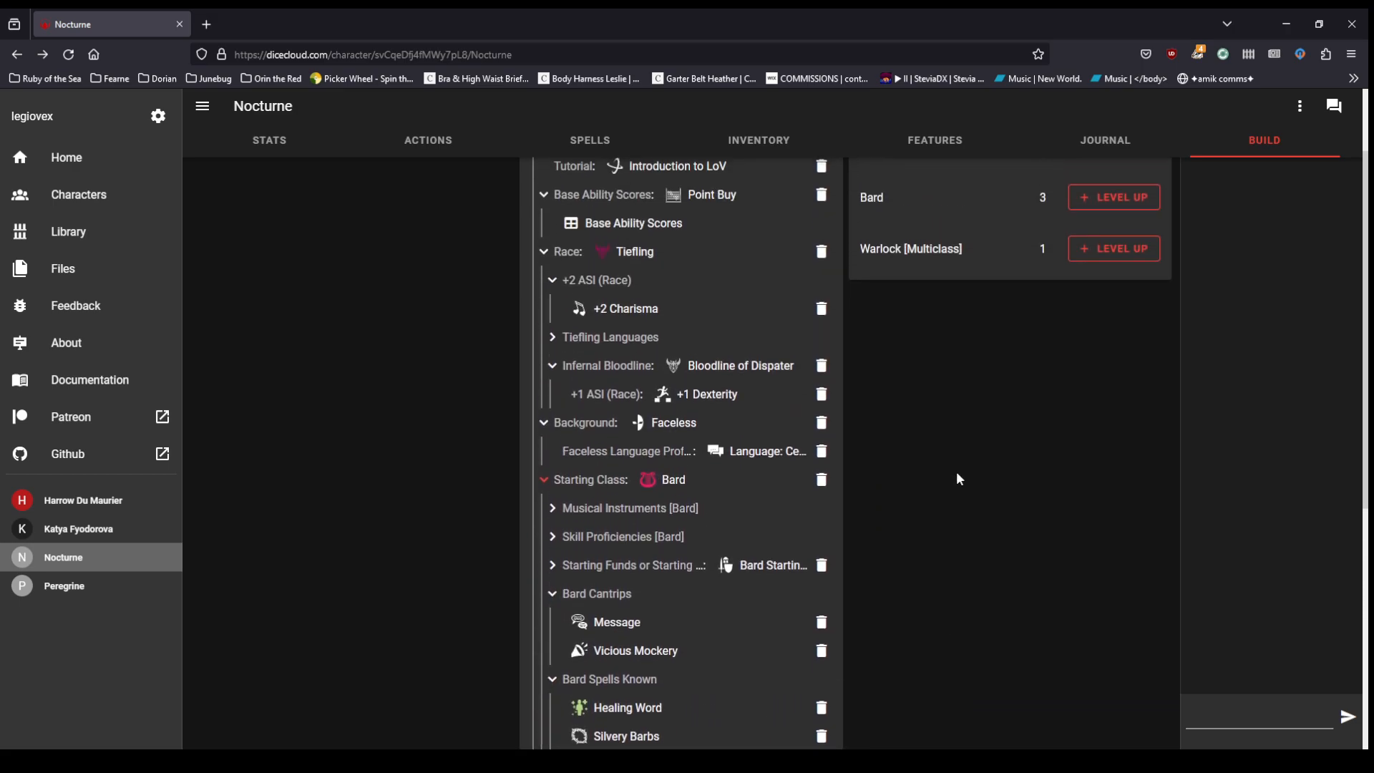
left_click(546, 254)
left_click(547, 192)
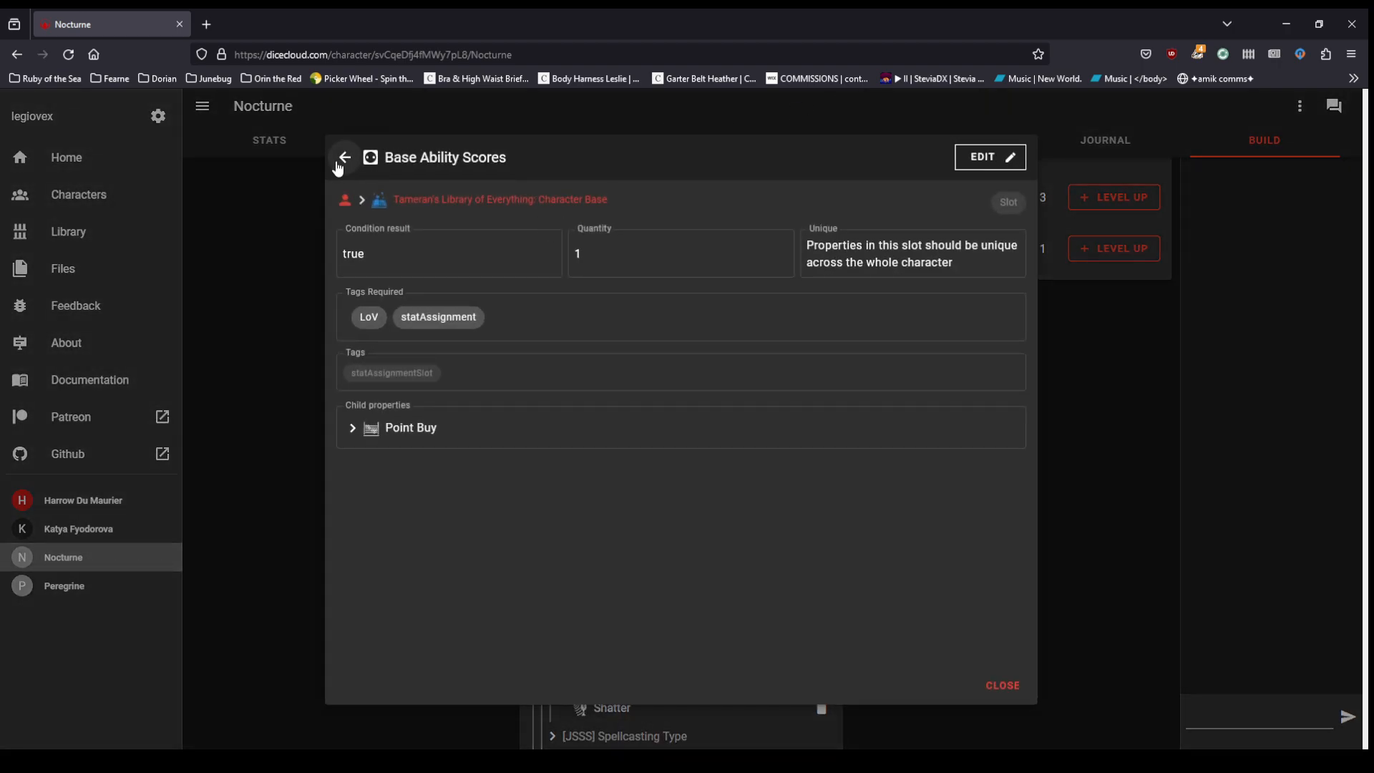
left_click(344, 157)
left_click(544, 195)
left_click(543, 195)
left_click(544, 312)
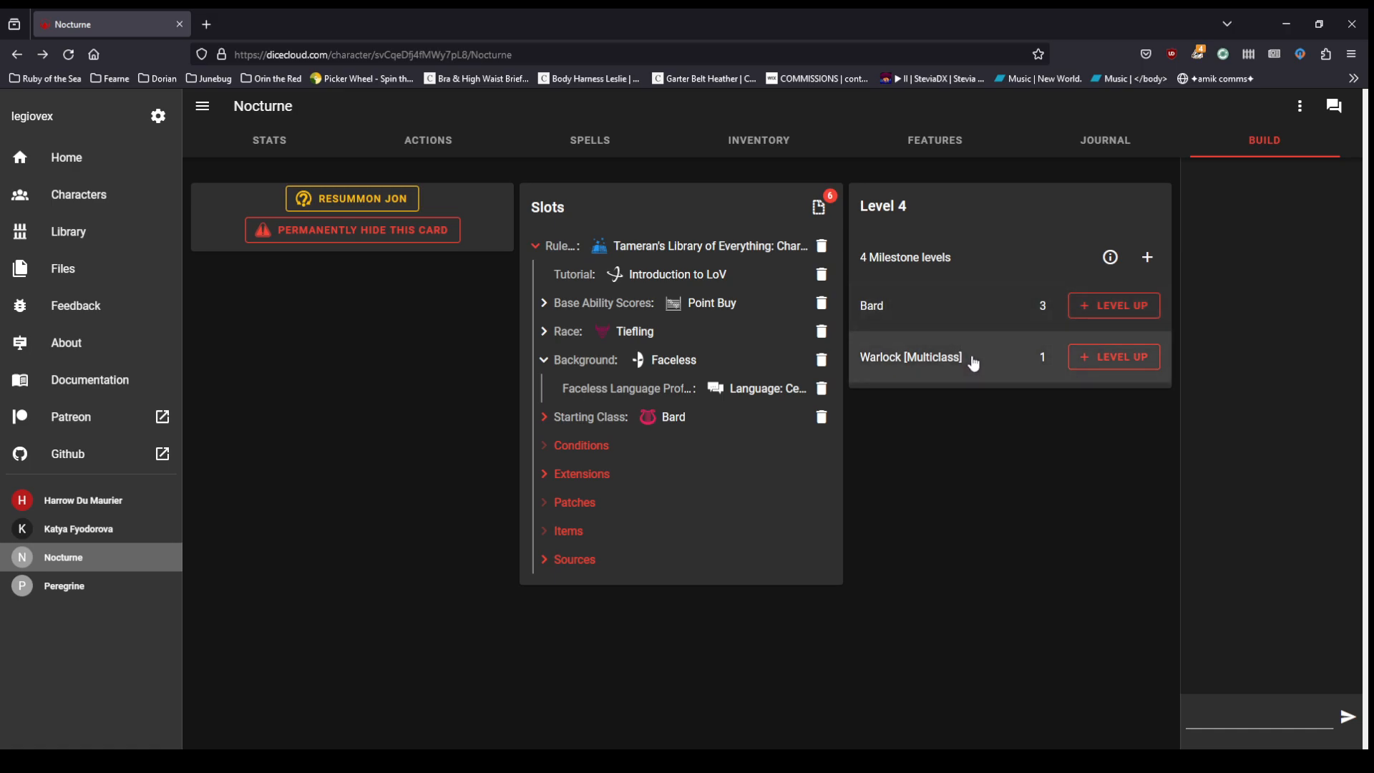
left_click(413, 235)
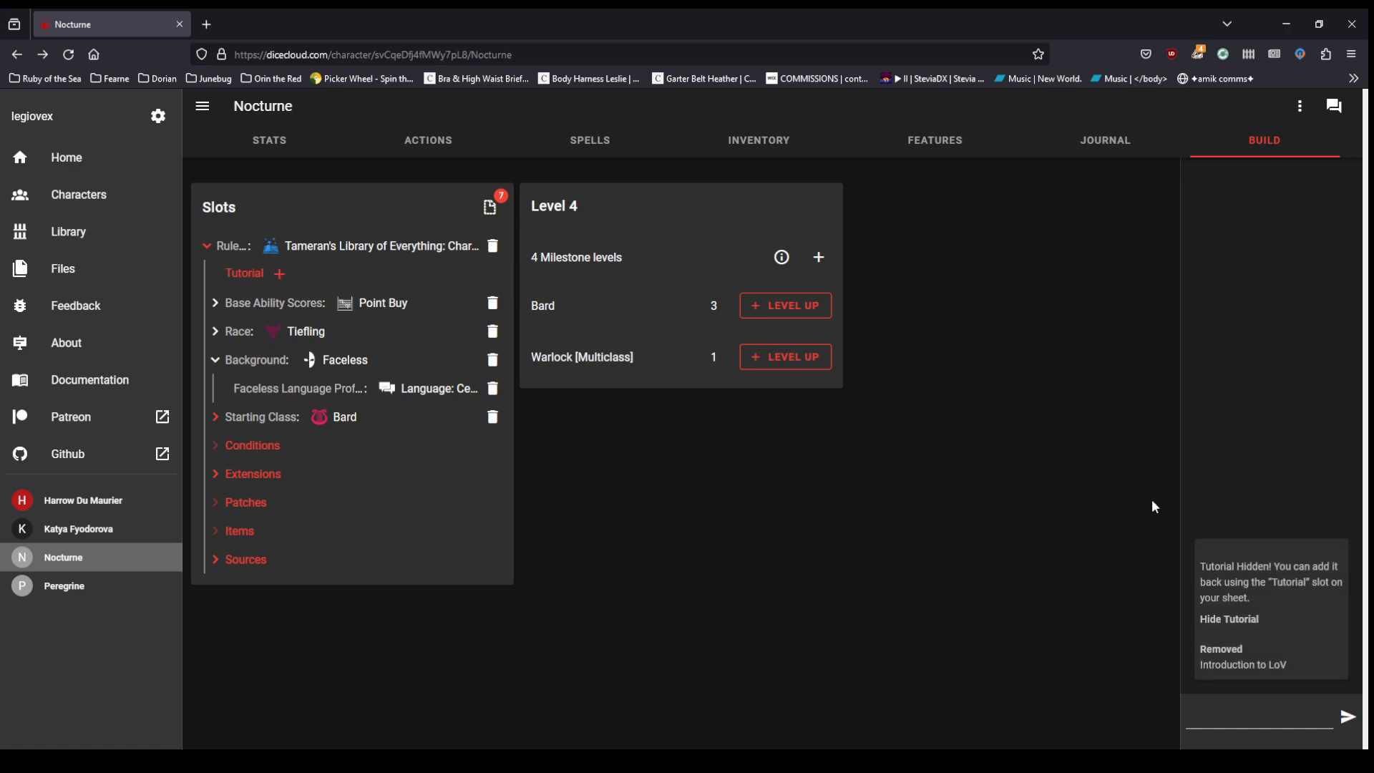
Step: Review the character's stats, including hit points, ability scores, spell slots, saving throws, skills and proficiencies
left_click(277, 148)
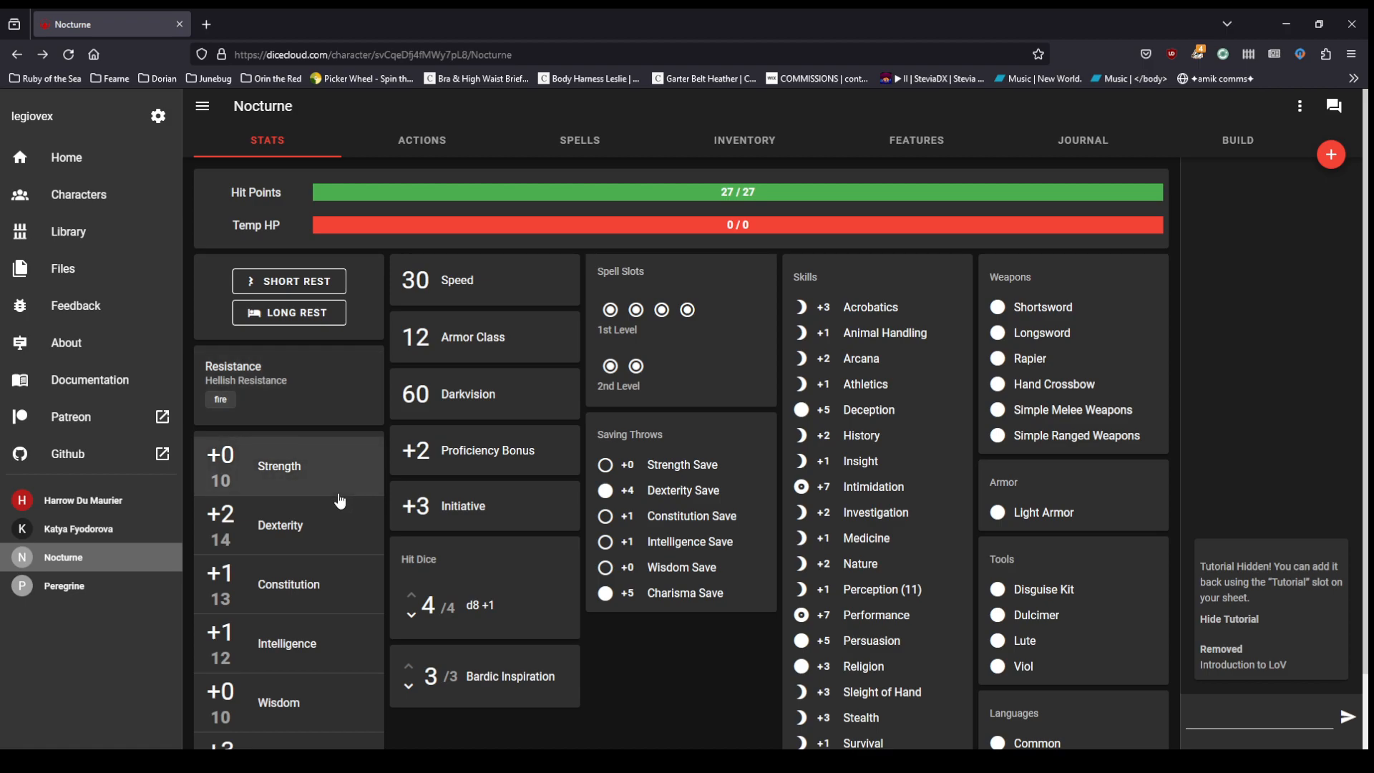
scroll(340, 494, "down", 2)
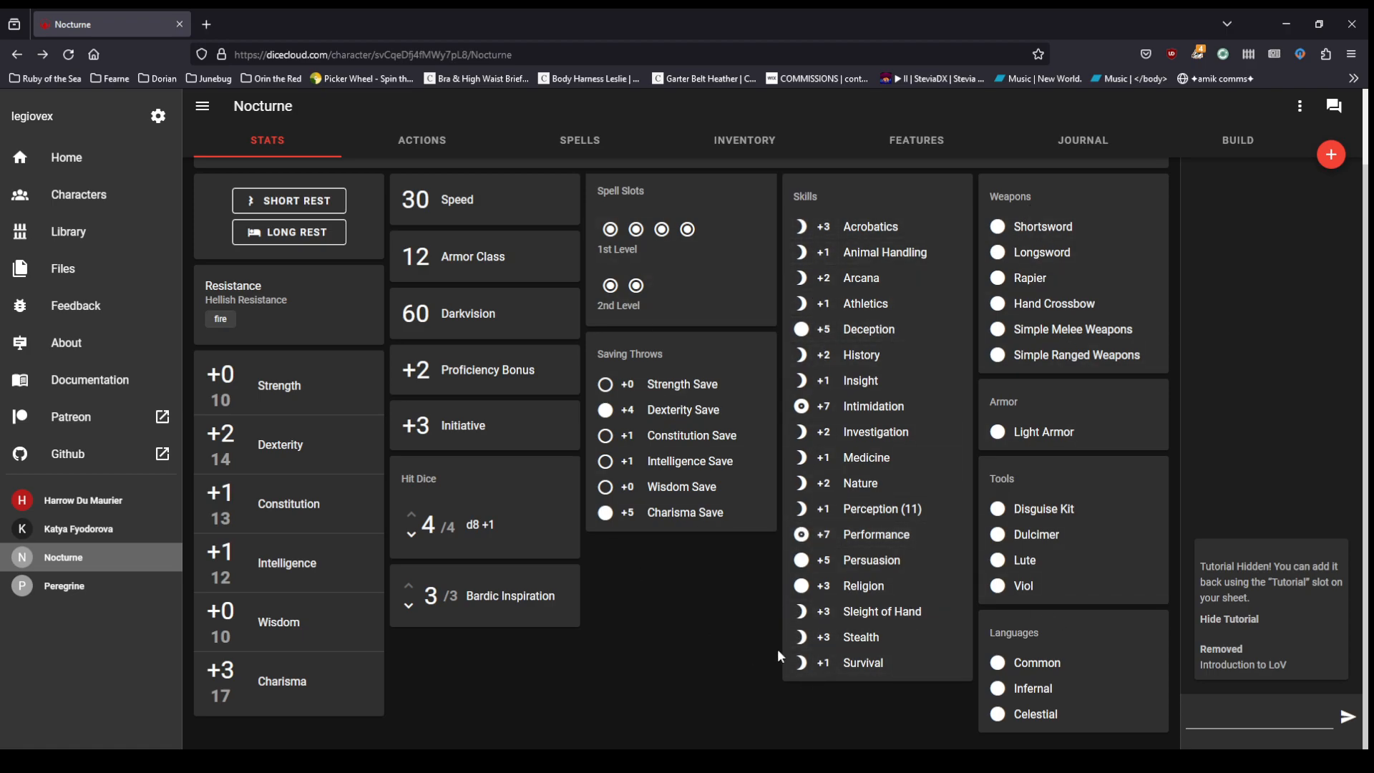
scroll(777, 648, "up", 1)
scroll(777, 649, "down", 1)
scroll(578, 631, "up", 1)
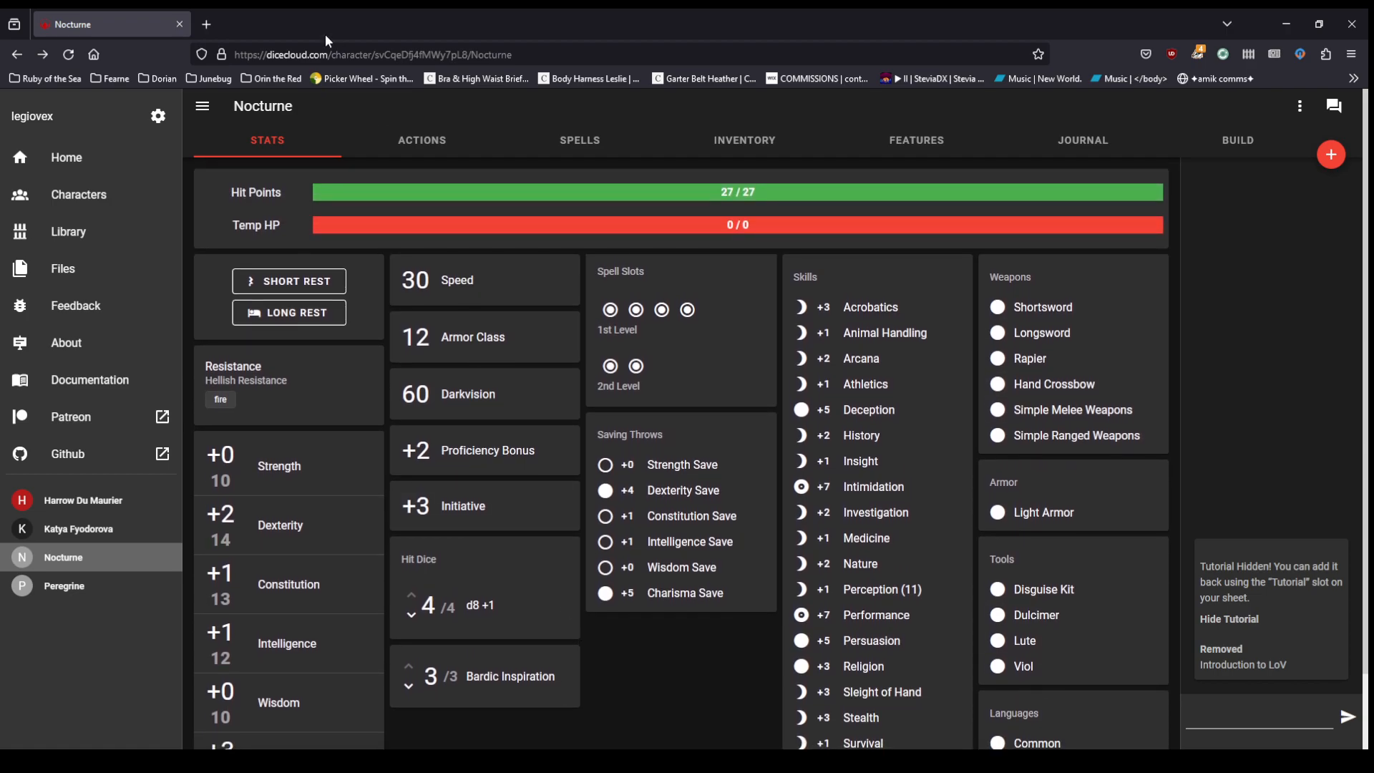
Step: Set the gold pieces in the inventory's Pouch to 400
left_click(761, 143)
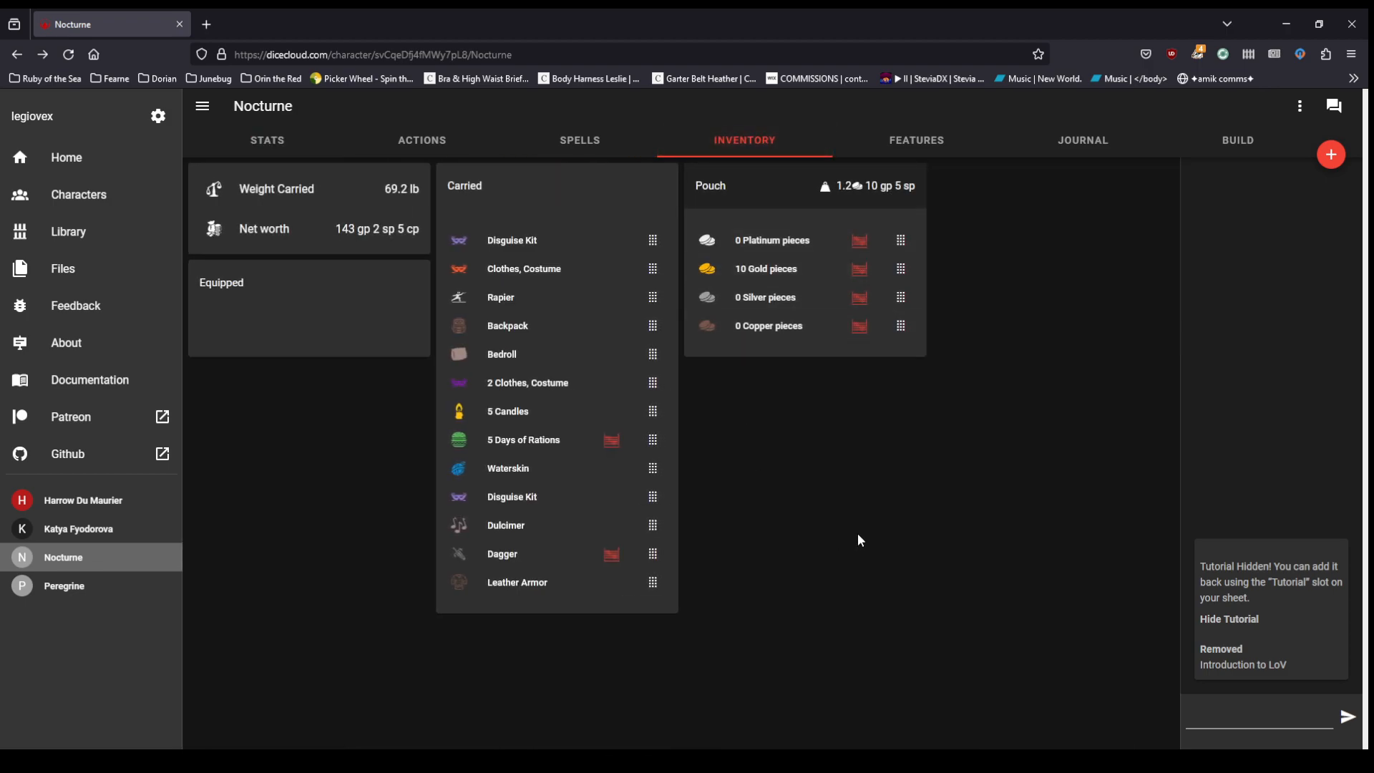
left_click(859, 270)
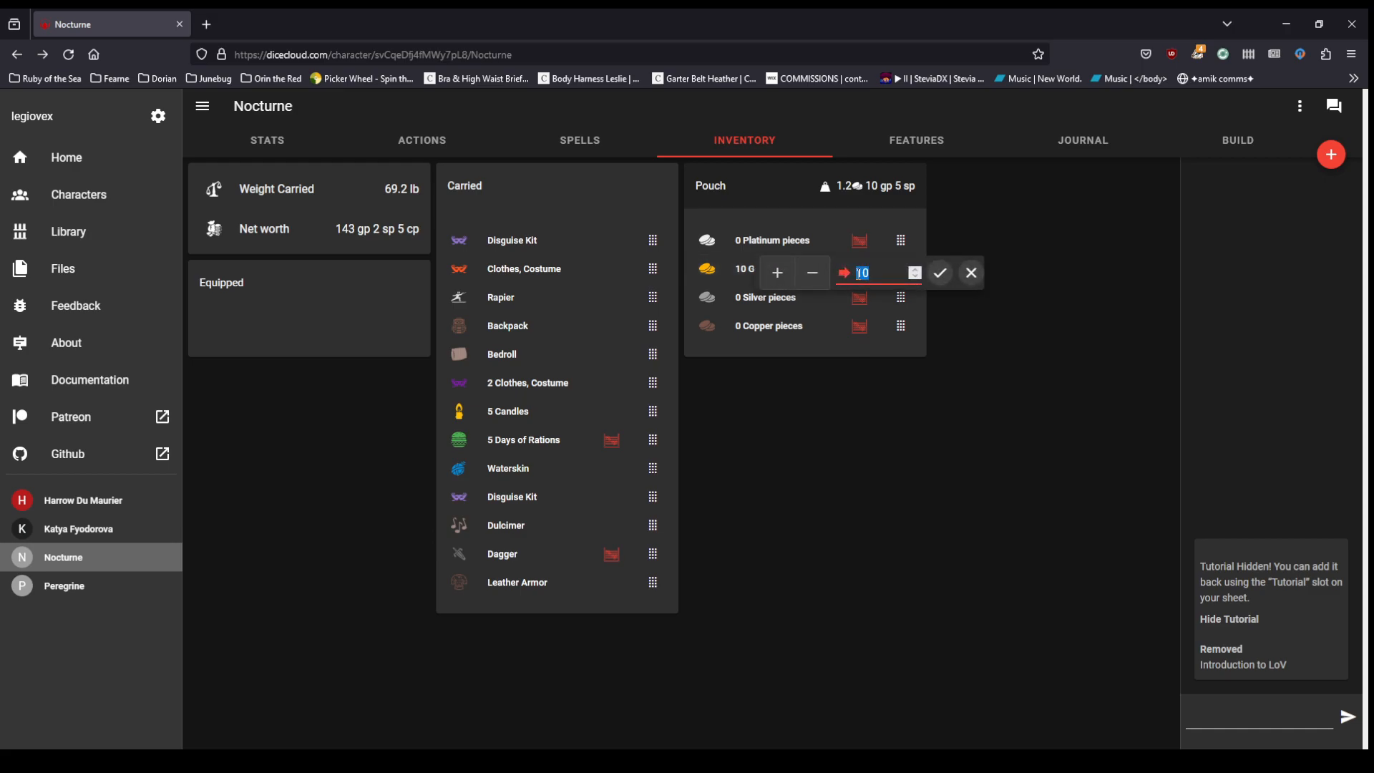
left_click(861, 452)
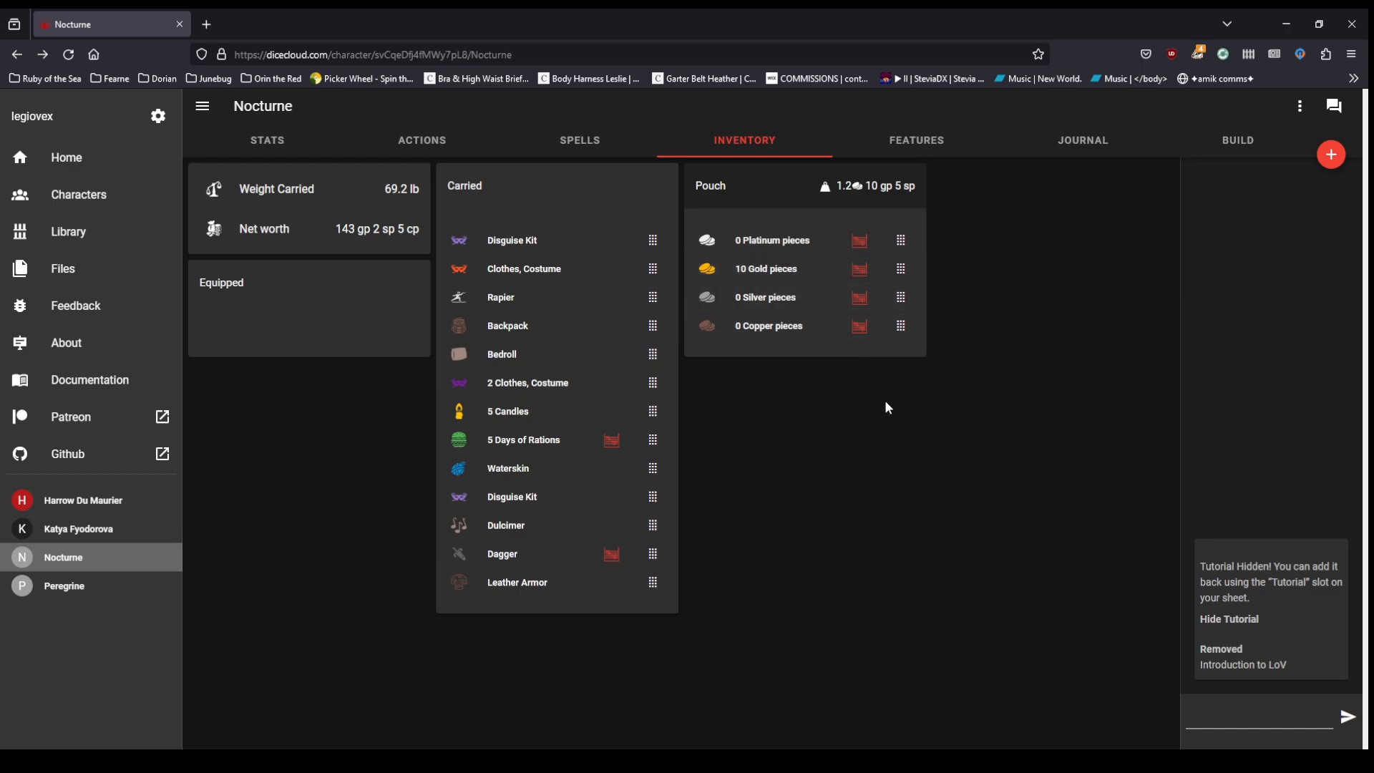
left_click(862, 278)
type("400")
left_click(942, 273)
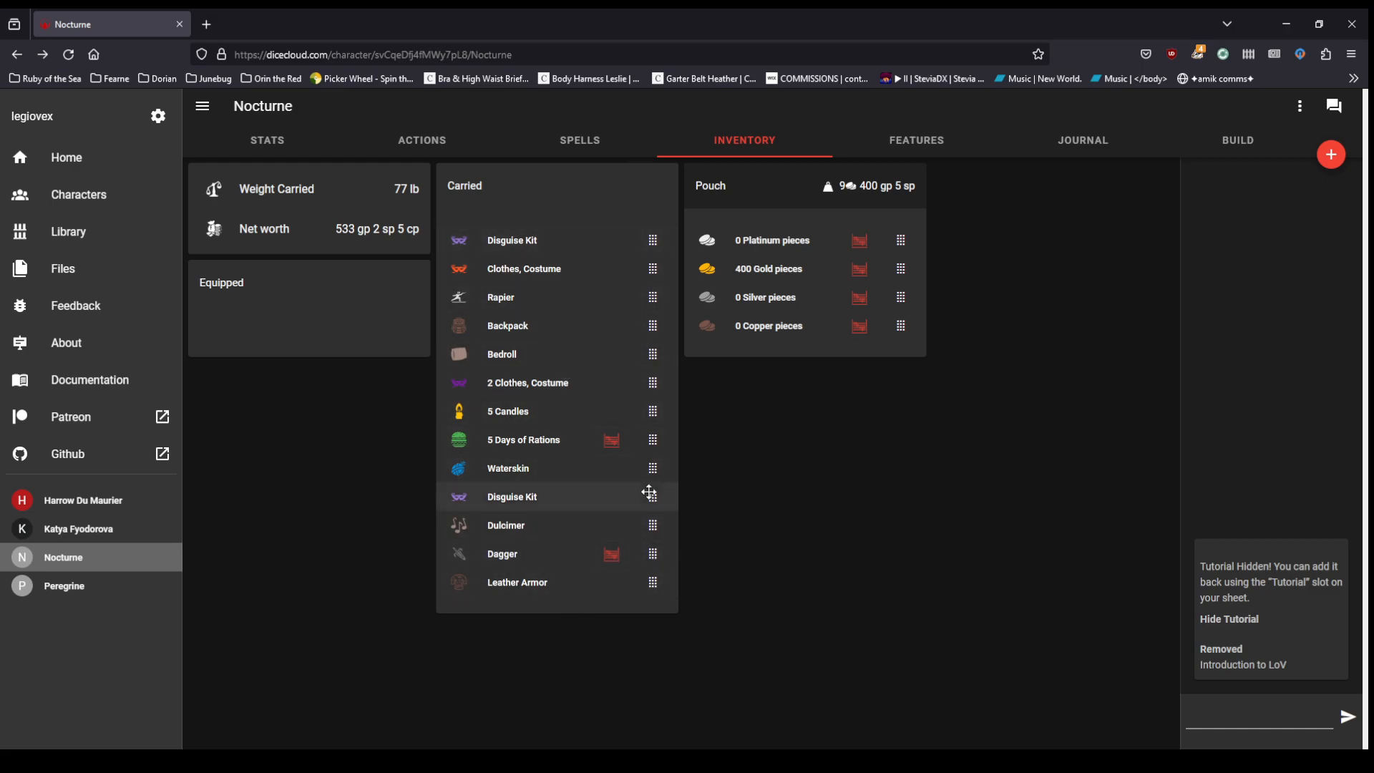
Step: Check the available actions and stats, and equip the Leather Armor, Rapier and Dulcimer from the carried items
left_click(415, 141)
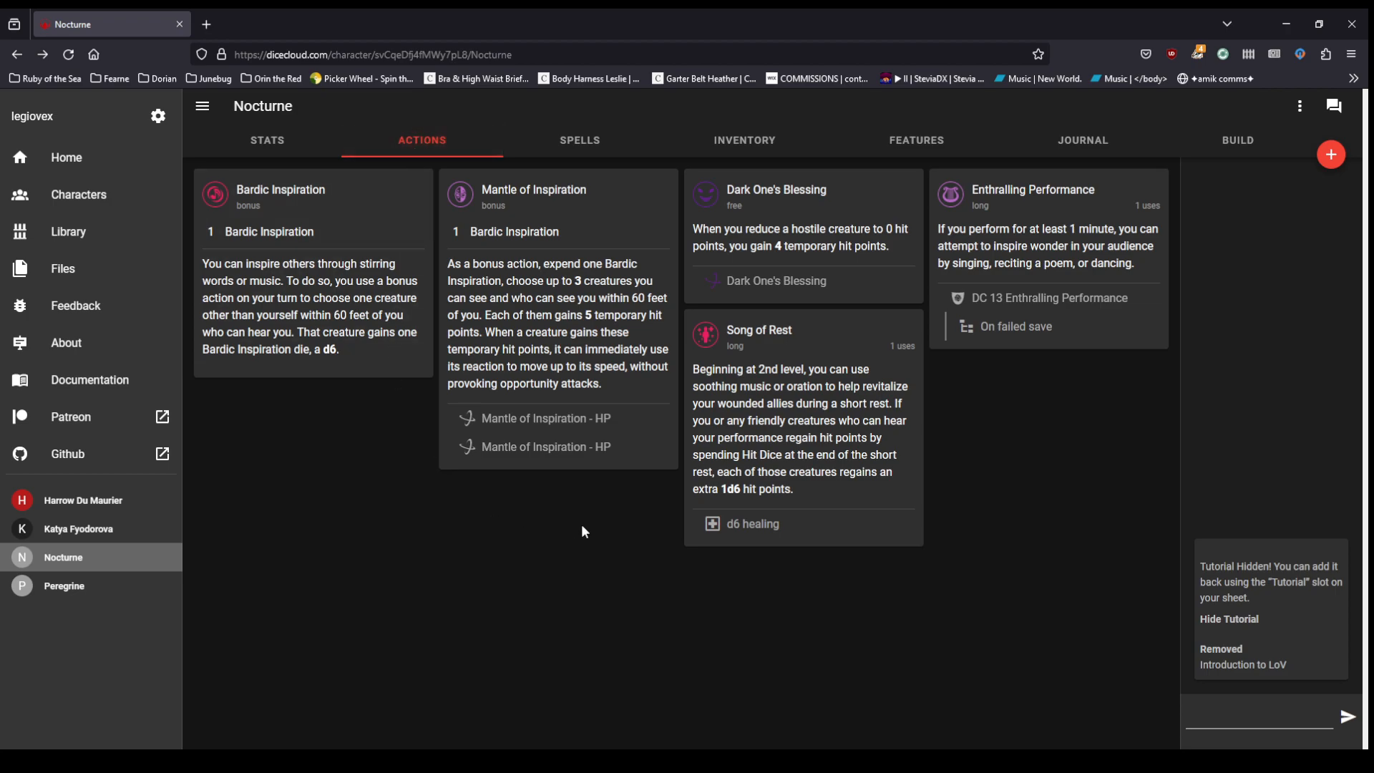
left_click(267, 141)
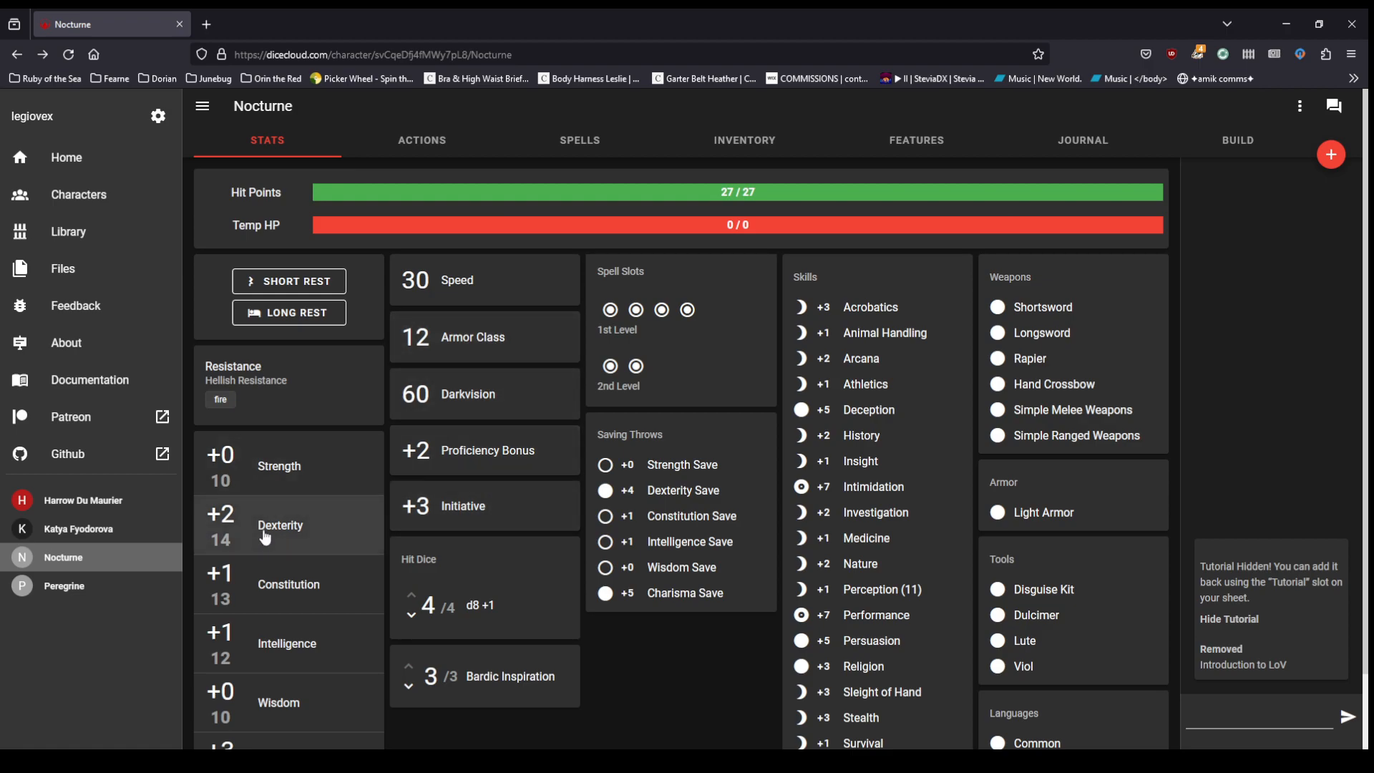
left_click(748, 146)
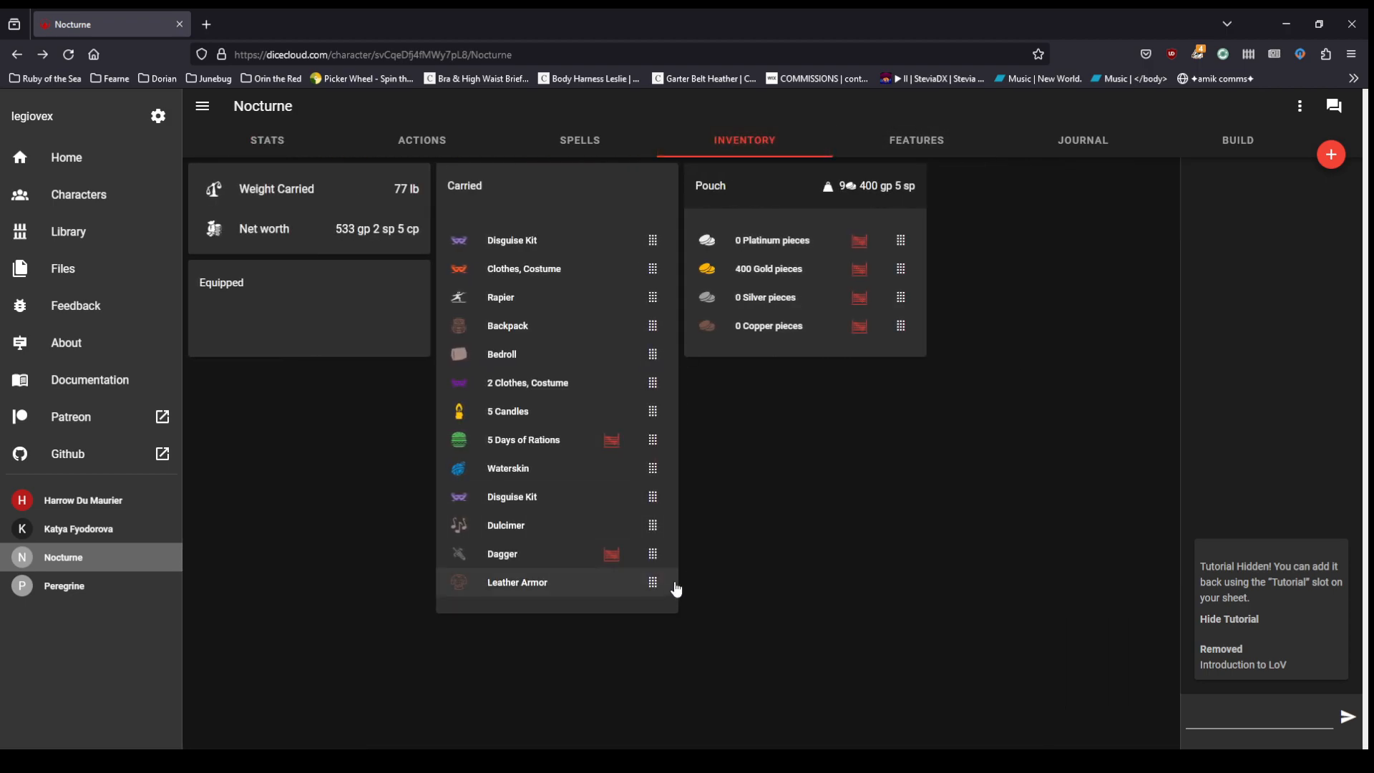
left_click_drag(659, 585, 415, 334)
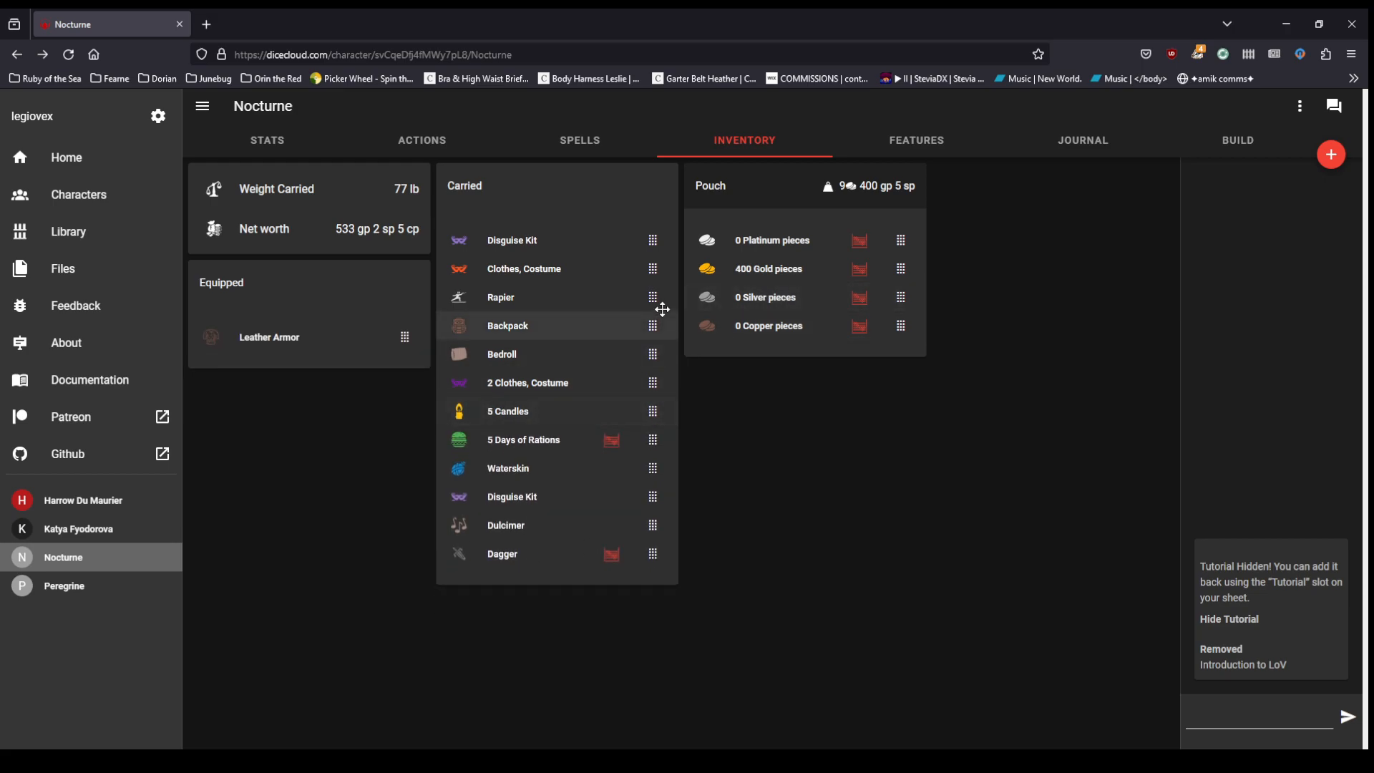
left_click_drag(650, 297, 402, 304)
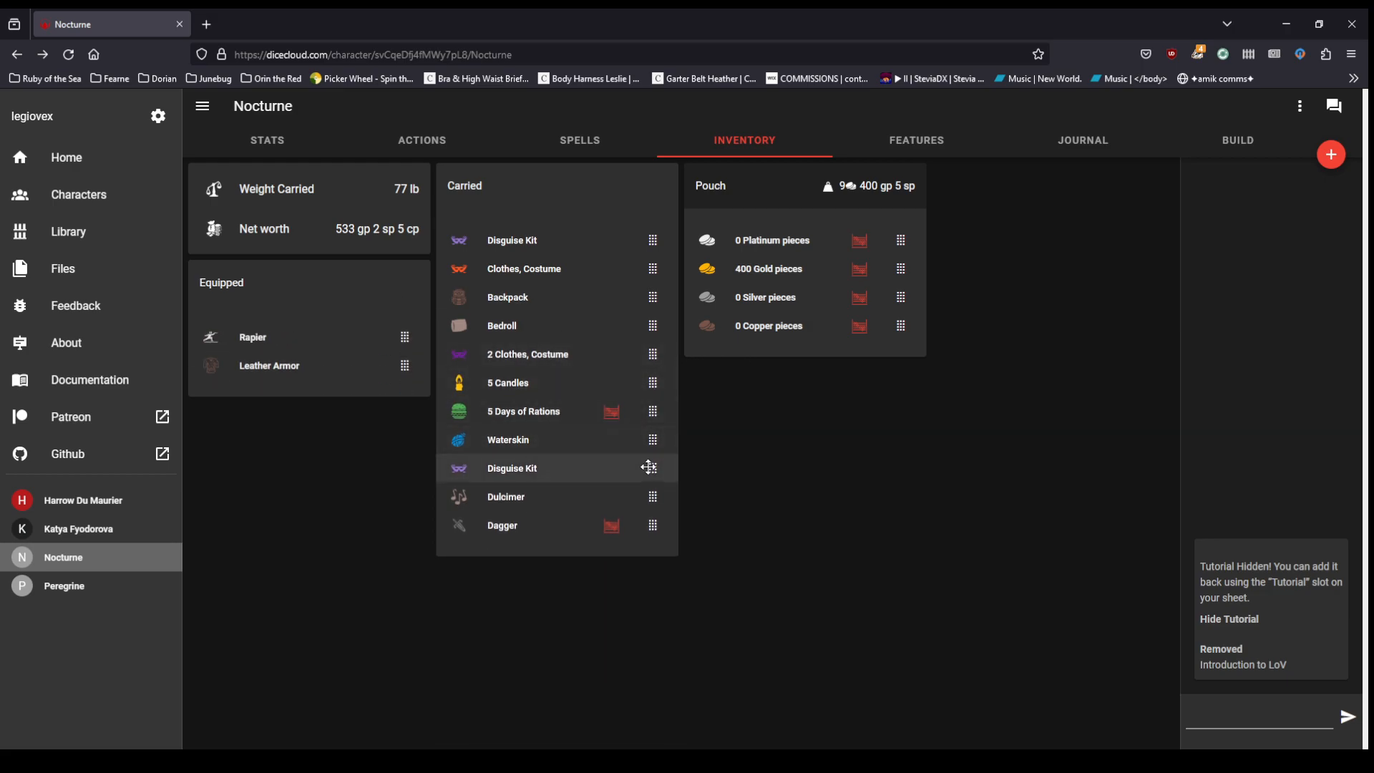
left_click_drag(653, 496, 416, 322)
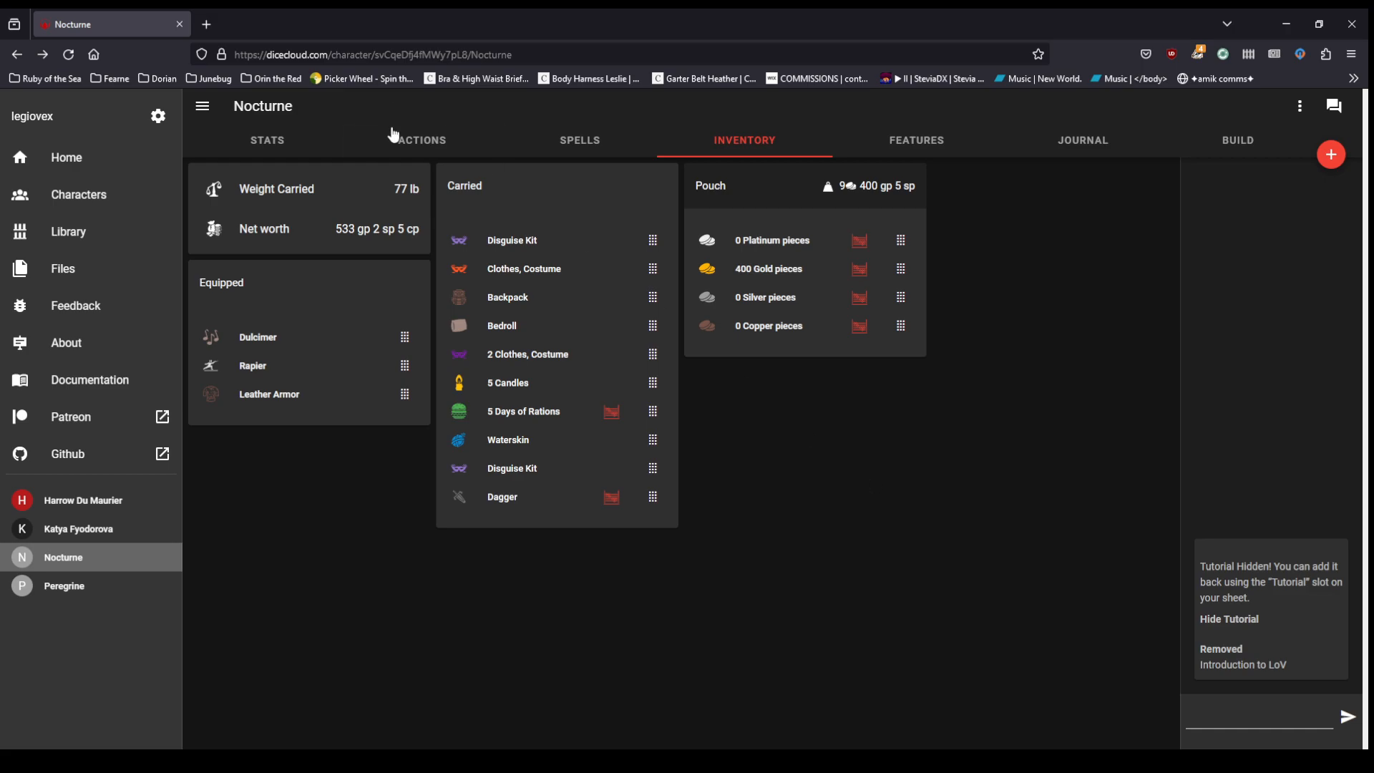
Step: Roll a Rapier attack without advantage or disadvantage, and check the Armor Class in the stats
left_click(393, 142)
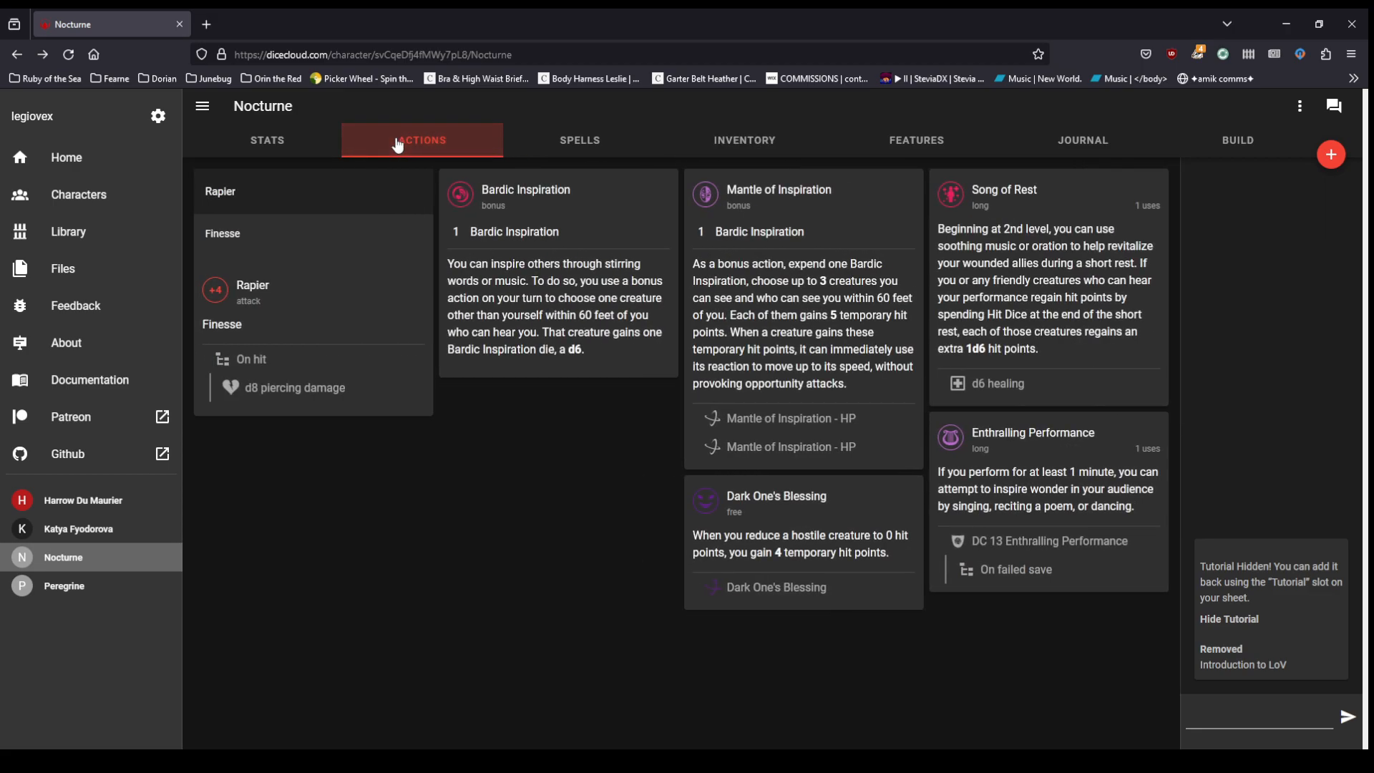
left_click(219, 304)
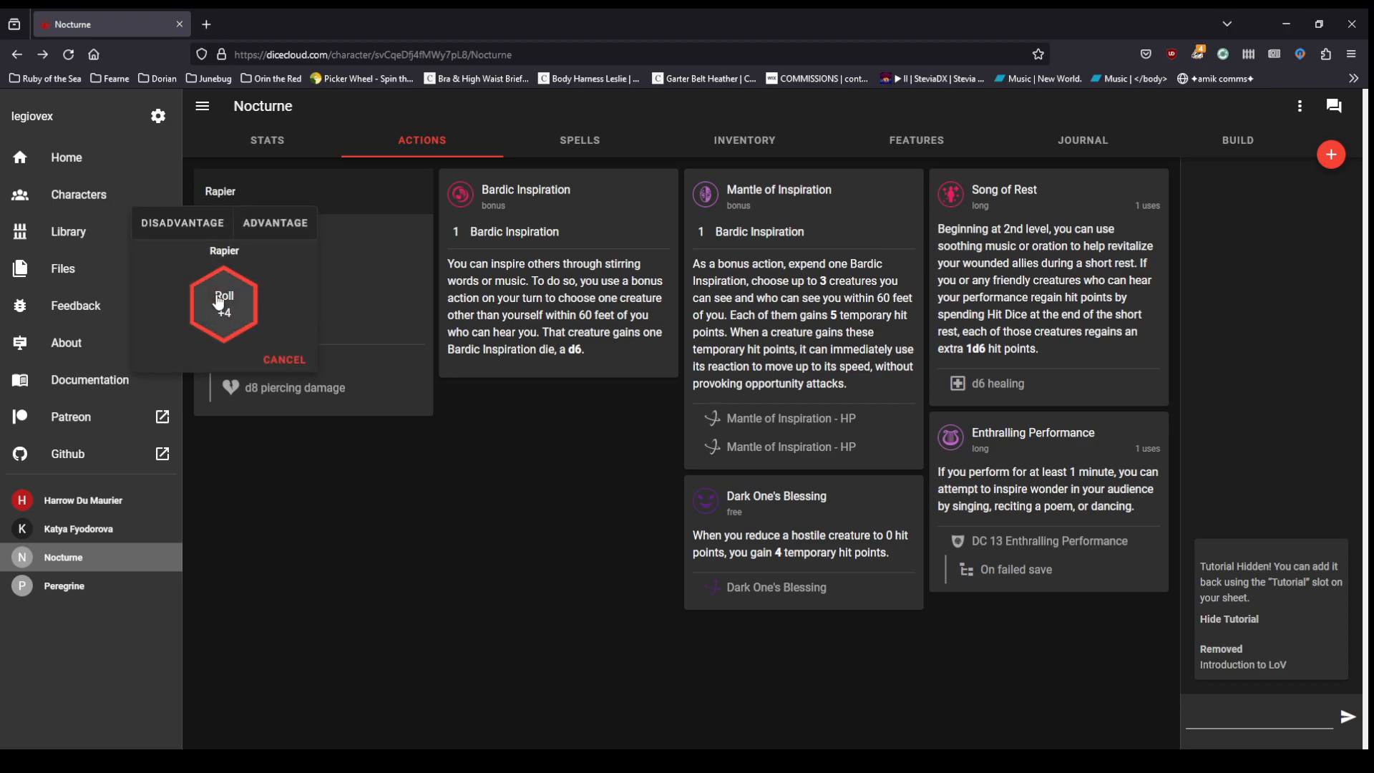
left_click(228, 322)
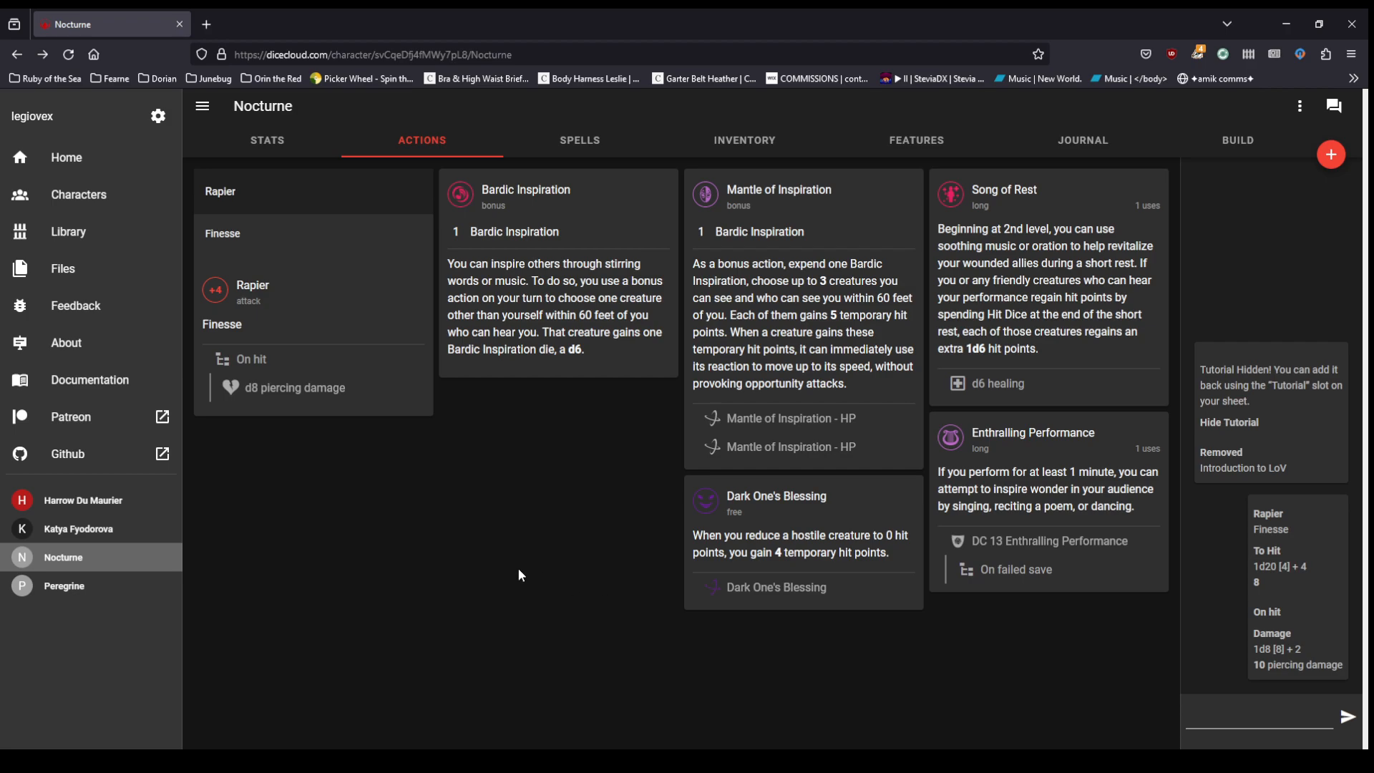
left_click(269, 140)
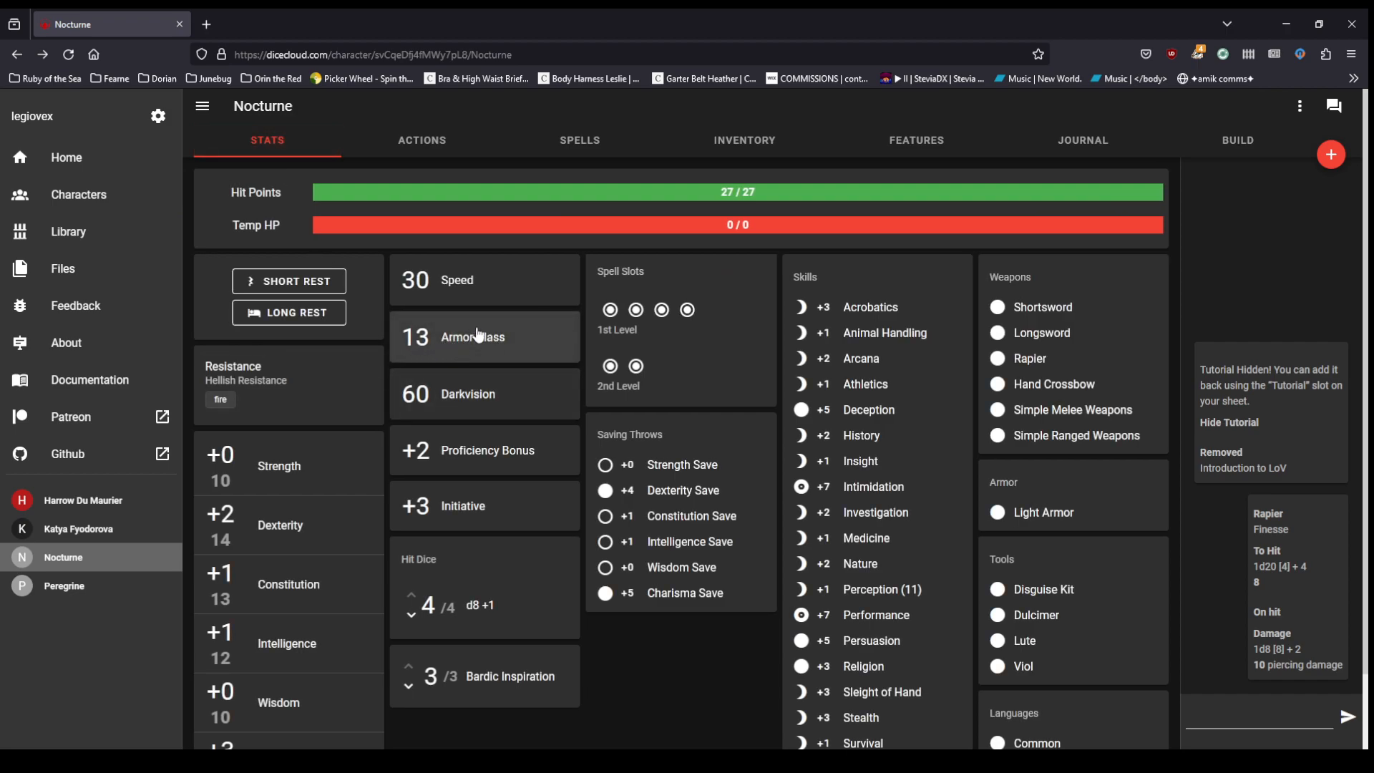
Step: Review the character's Bard, Warlock and Tiefling spell lists together with the spell slots
left_click(559, 145)
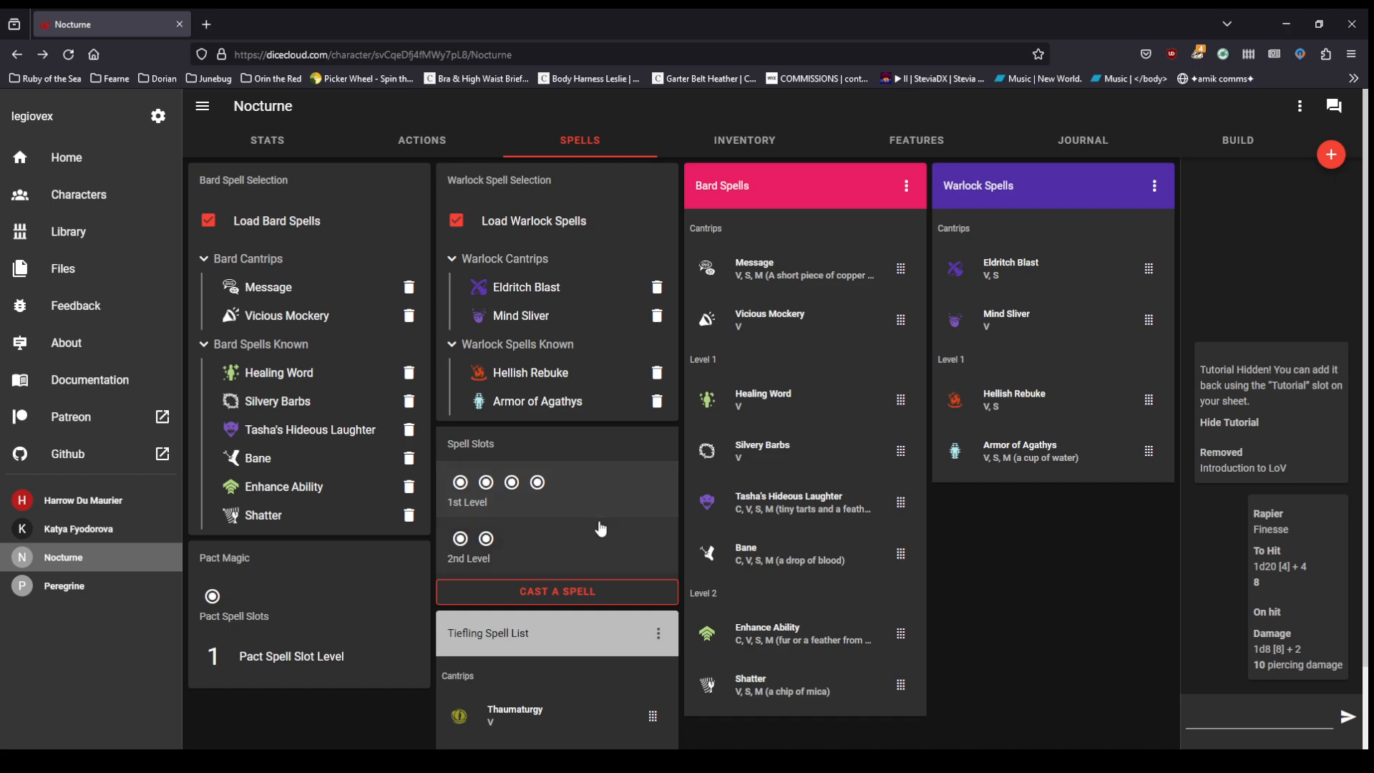
scroll(599, 538, "down", 2)
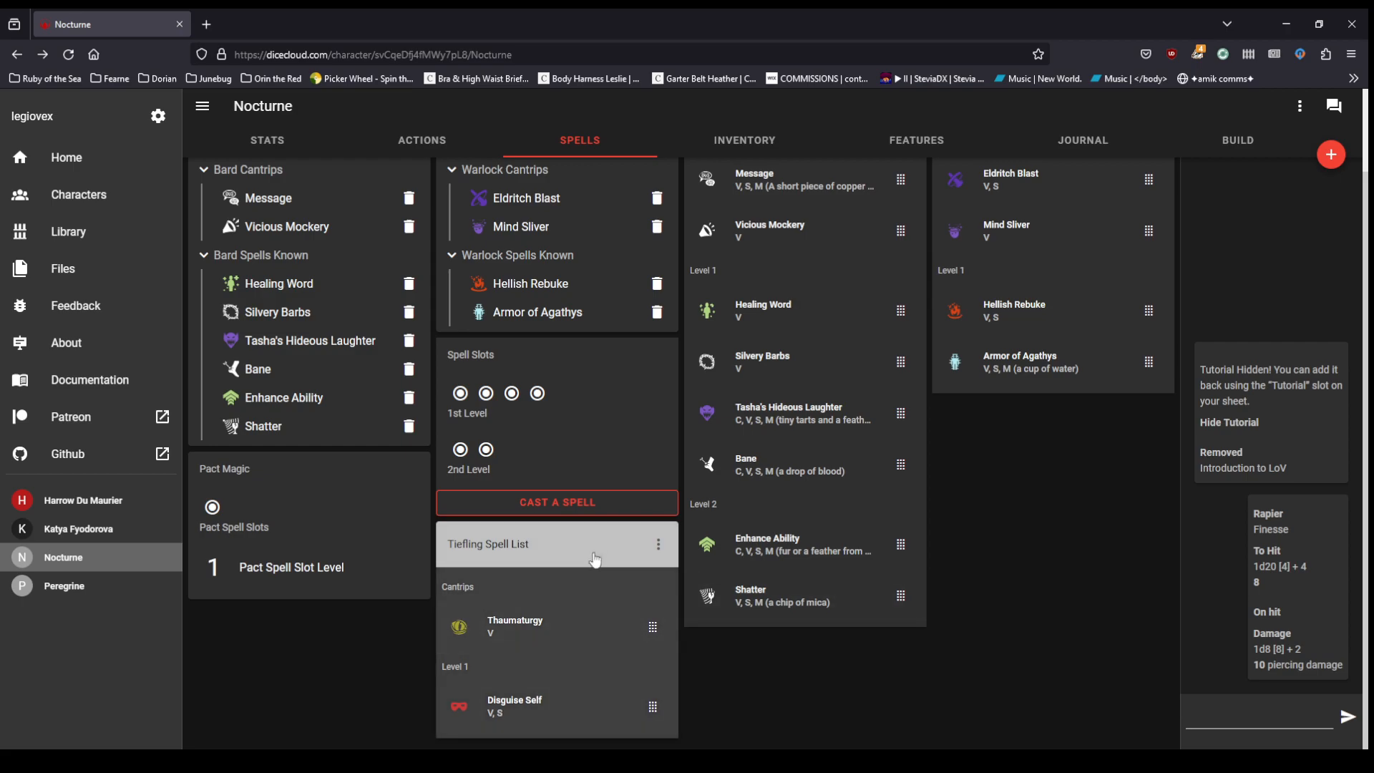
scroll(1107, 469, "up", 2)
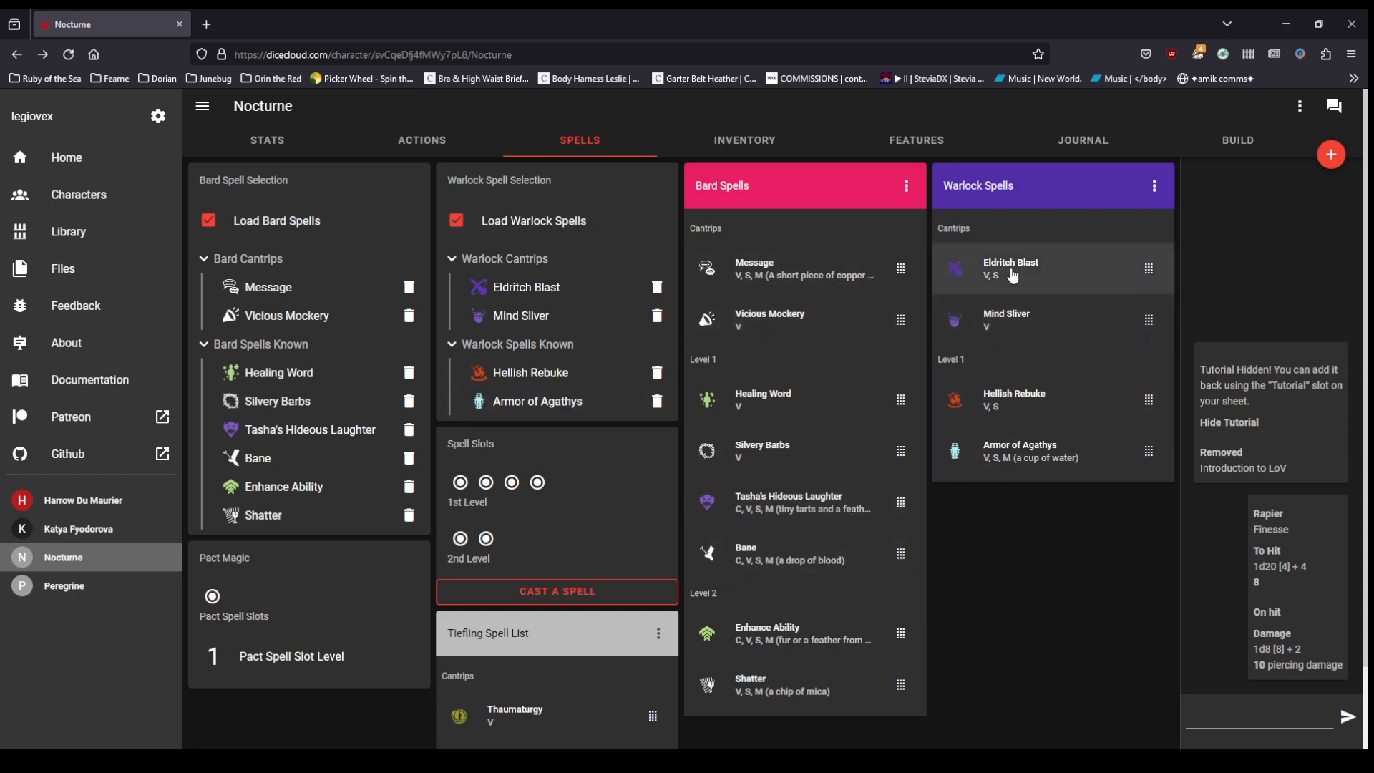
Step: Cast the Eldritch Blast cantrip from the Warlock spells without using a spell slot
left_click(1035, 276)
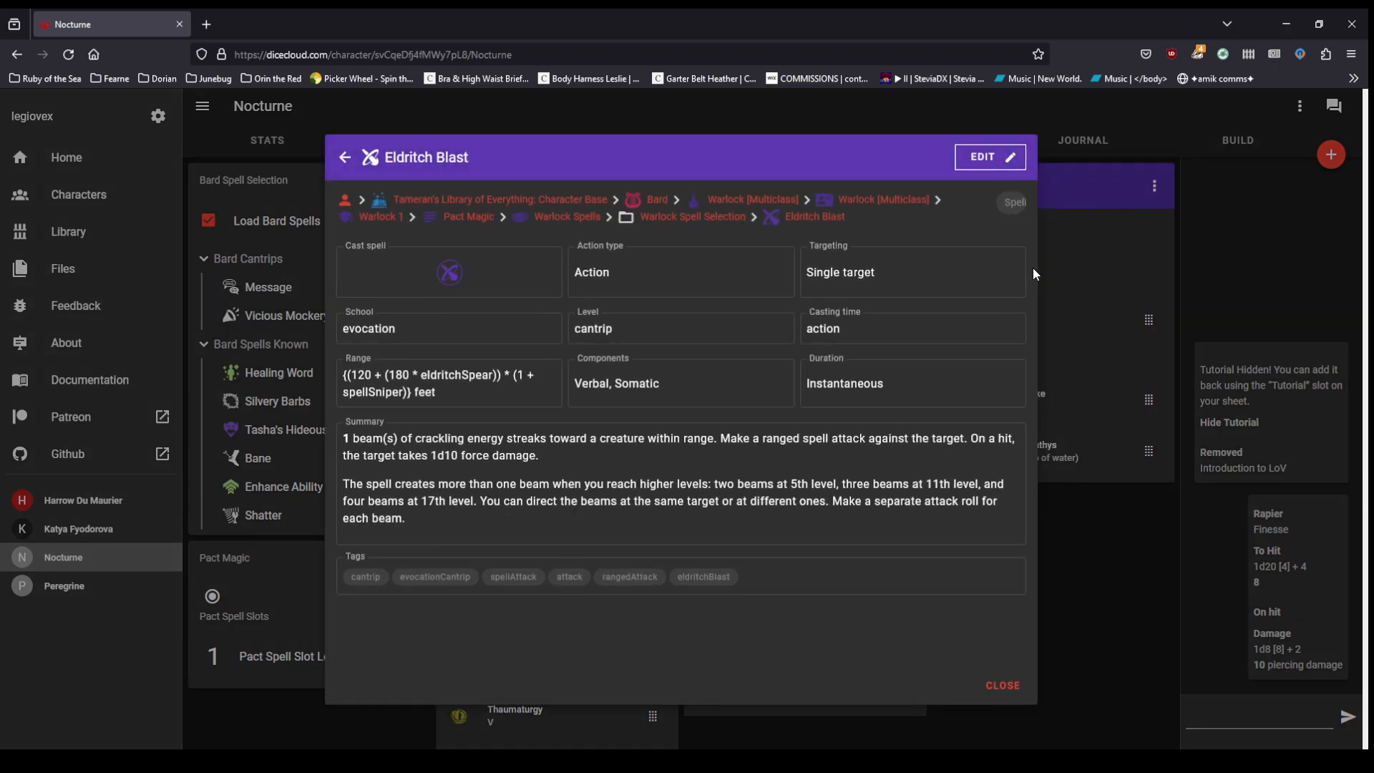
left_click(450, 273)
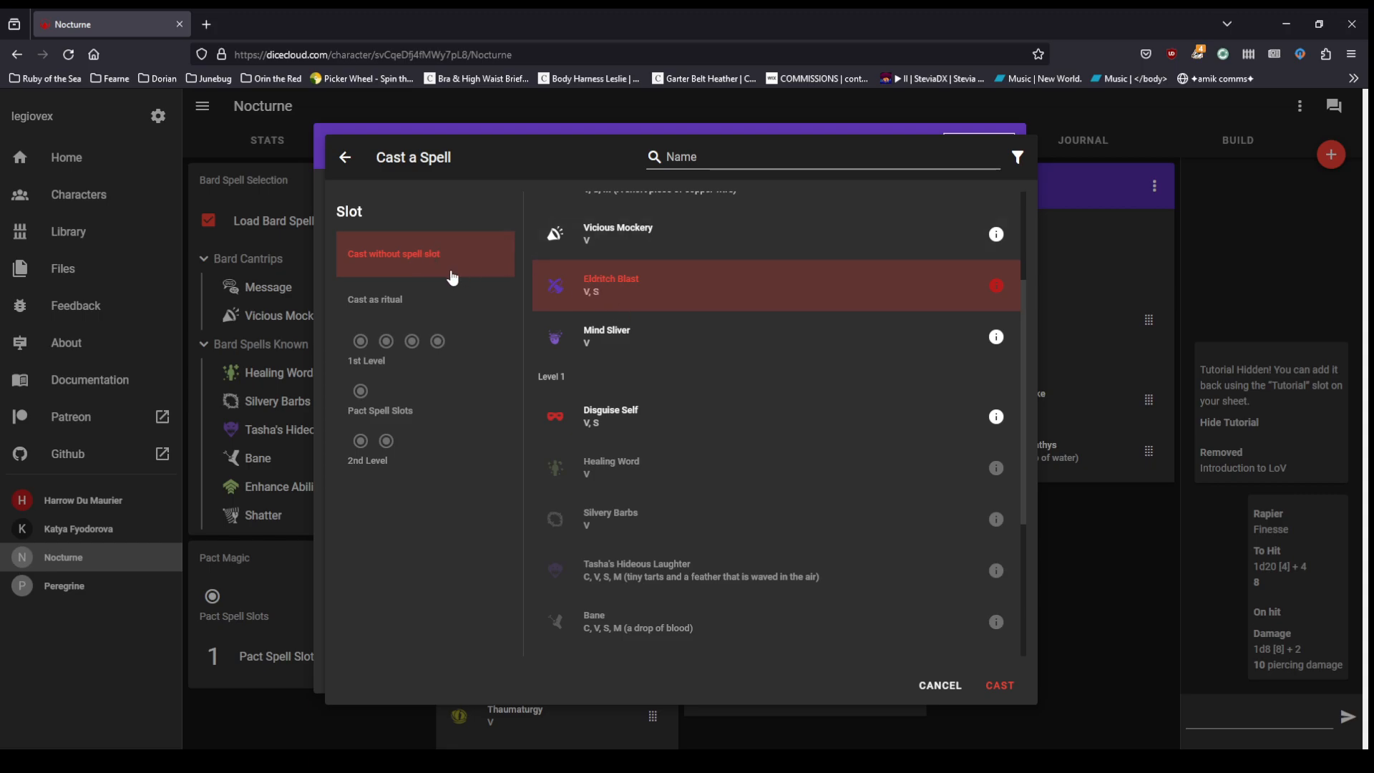
left_click(428, 268)
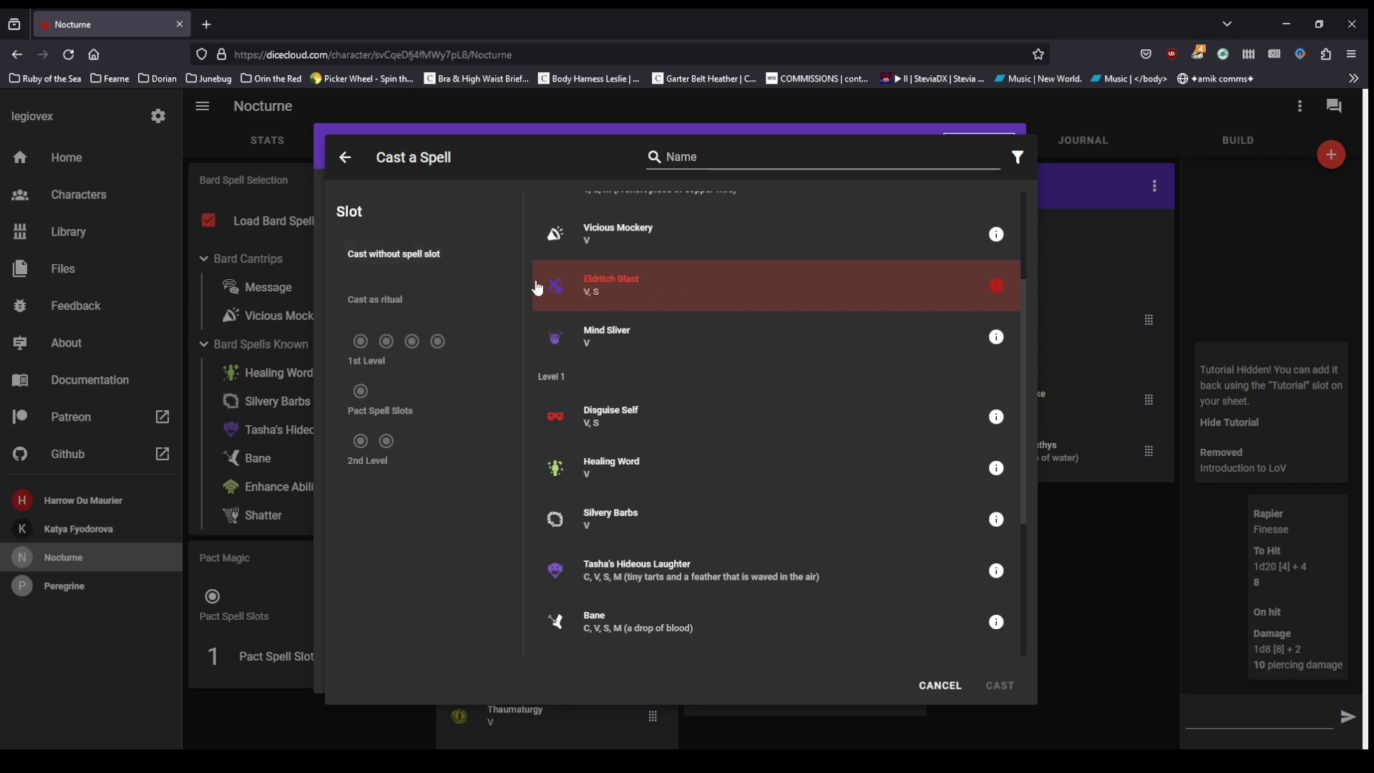
left_click(462, 268)
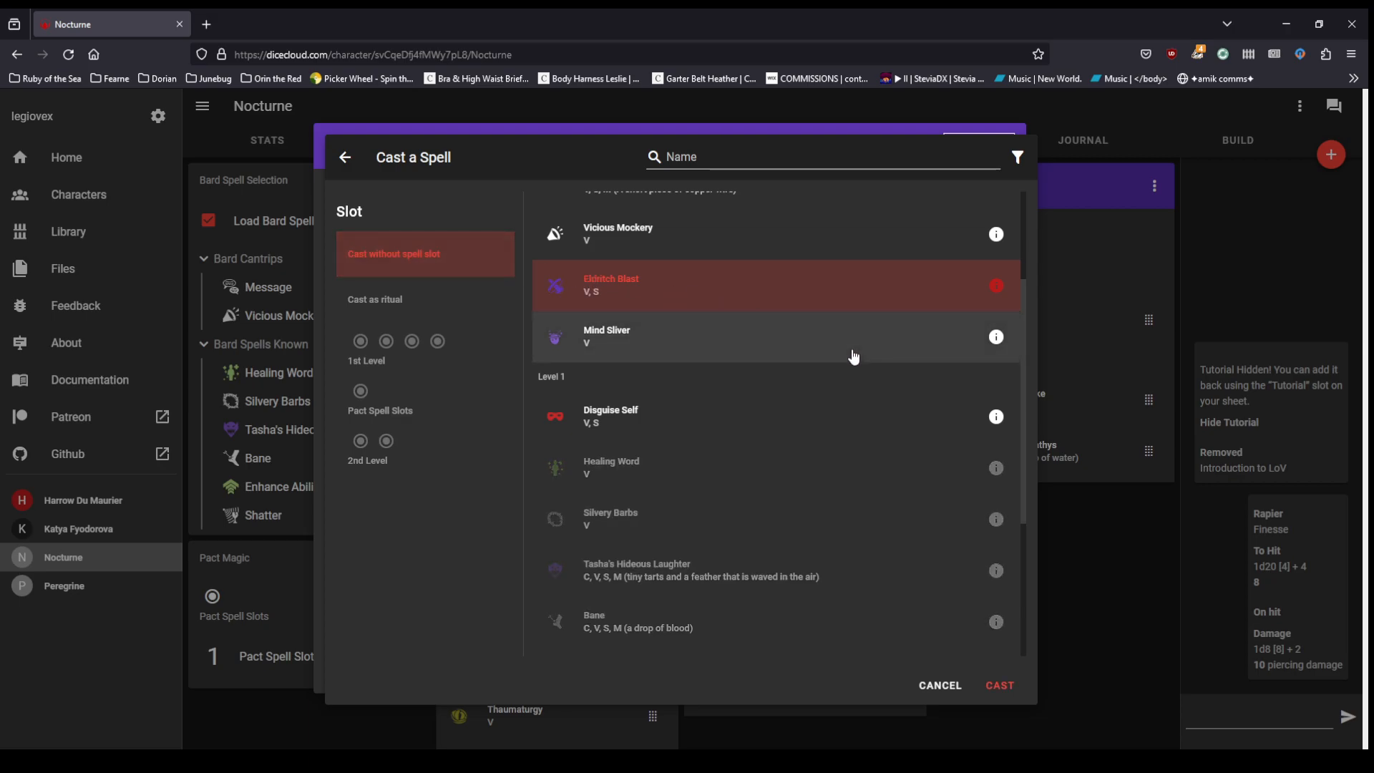
left_click(1001, 689)
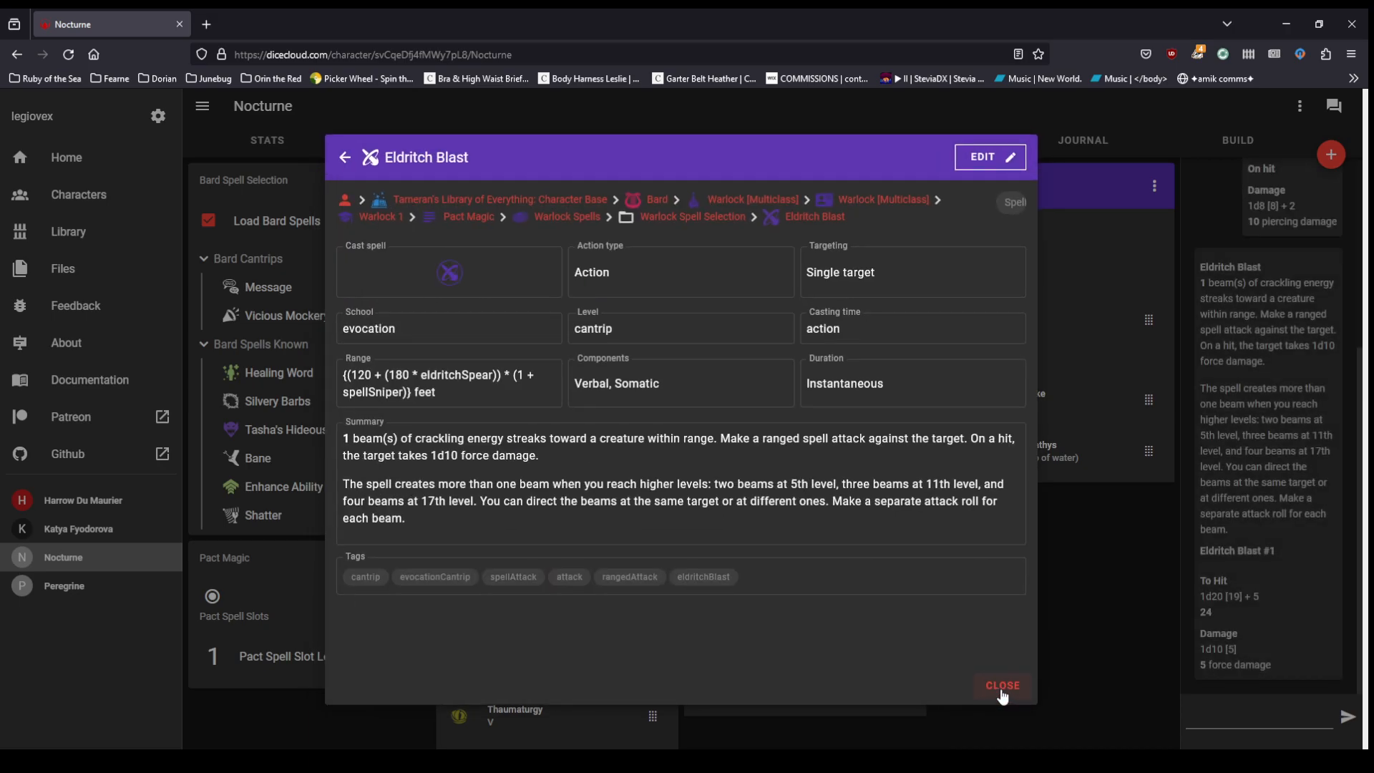
left_click(1002, 689)
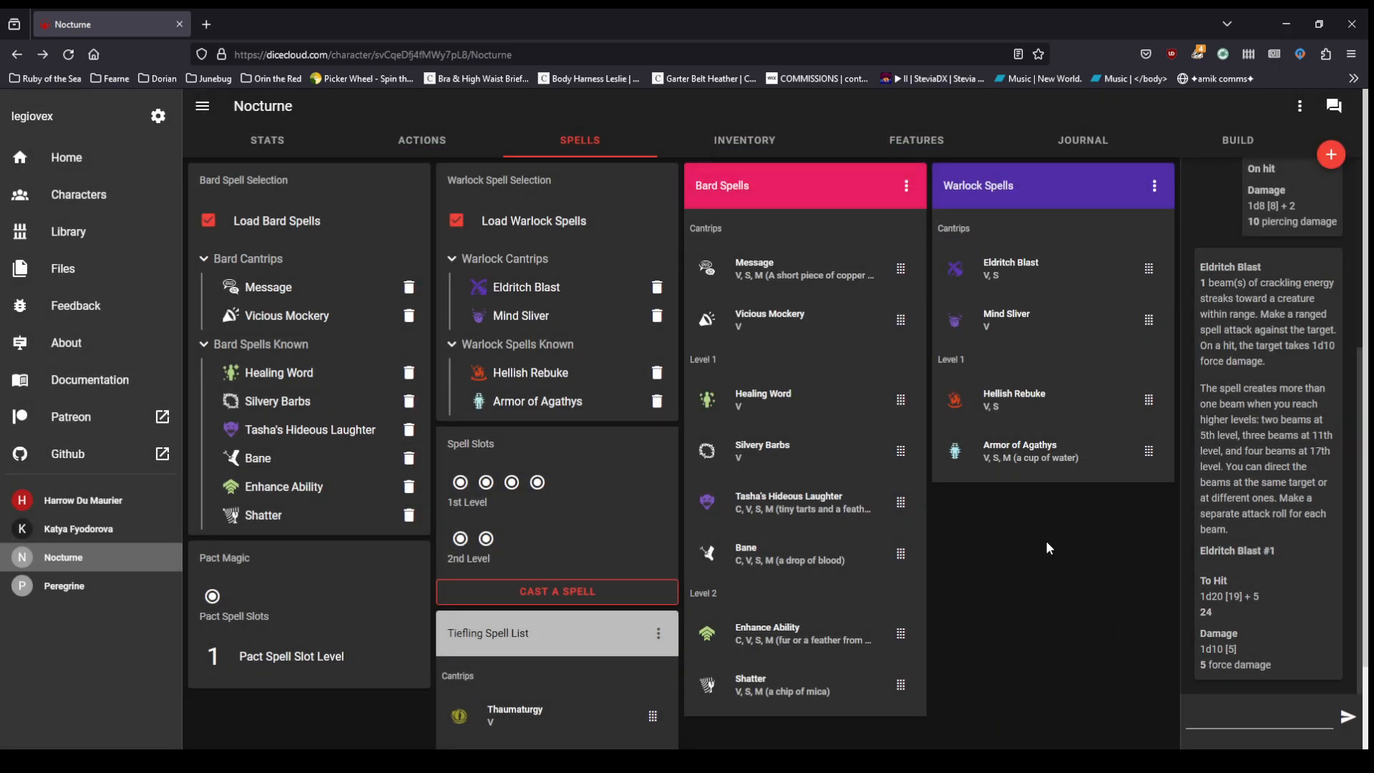
Step: Cast Armor of Agathys from the Warlock spells using a 1st-level spell slot
left_click(1030, 453)
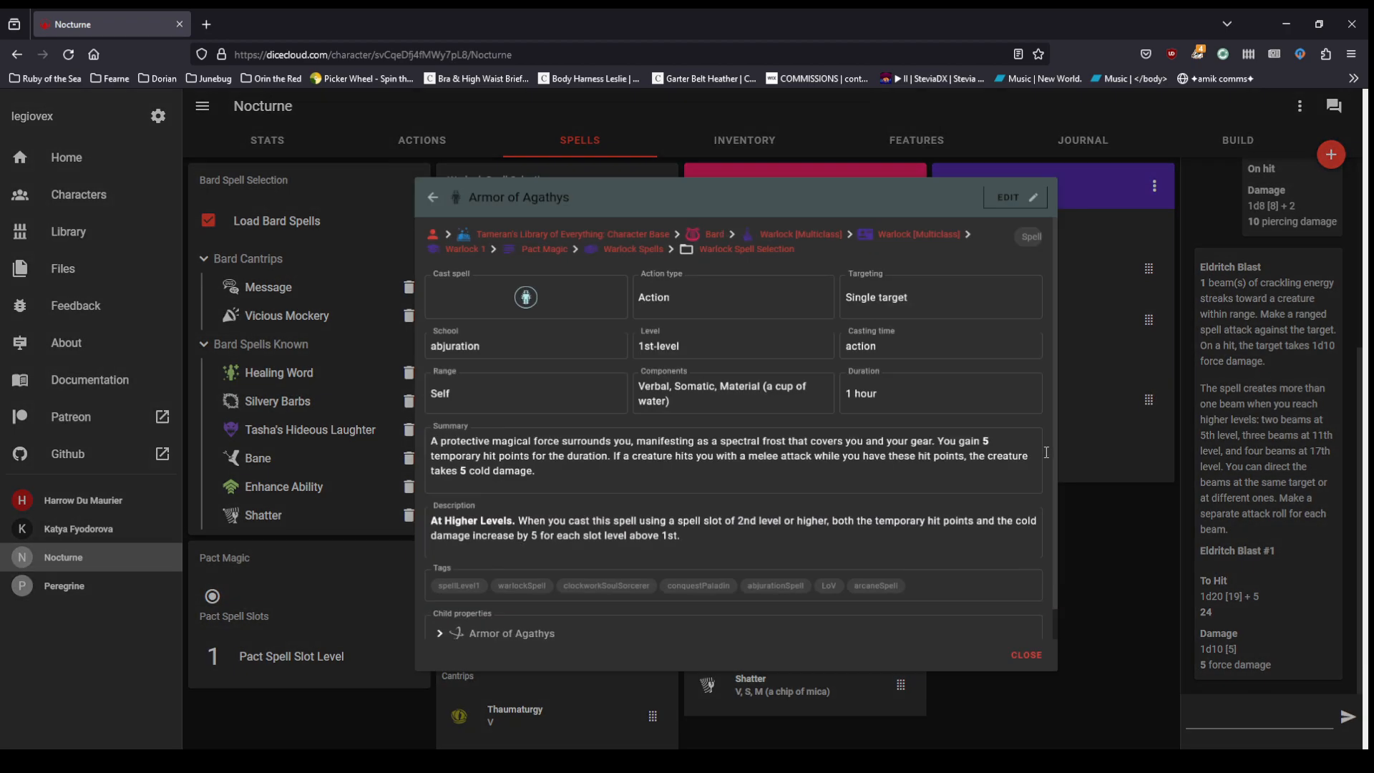
left_click(448, 273)
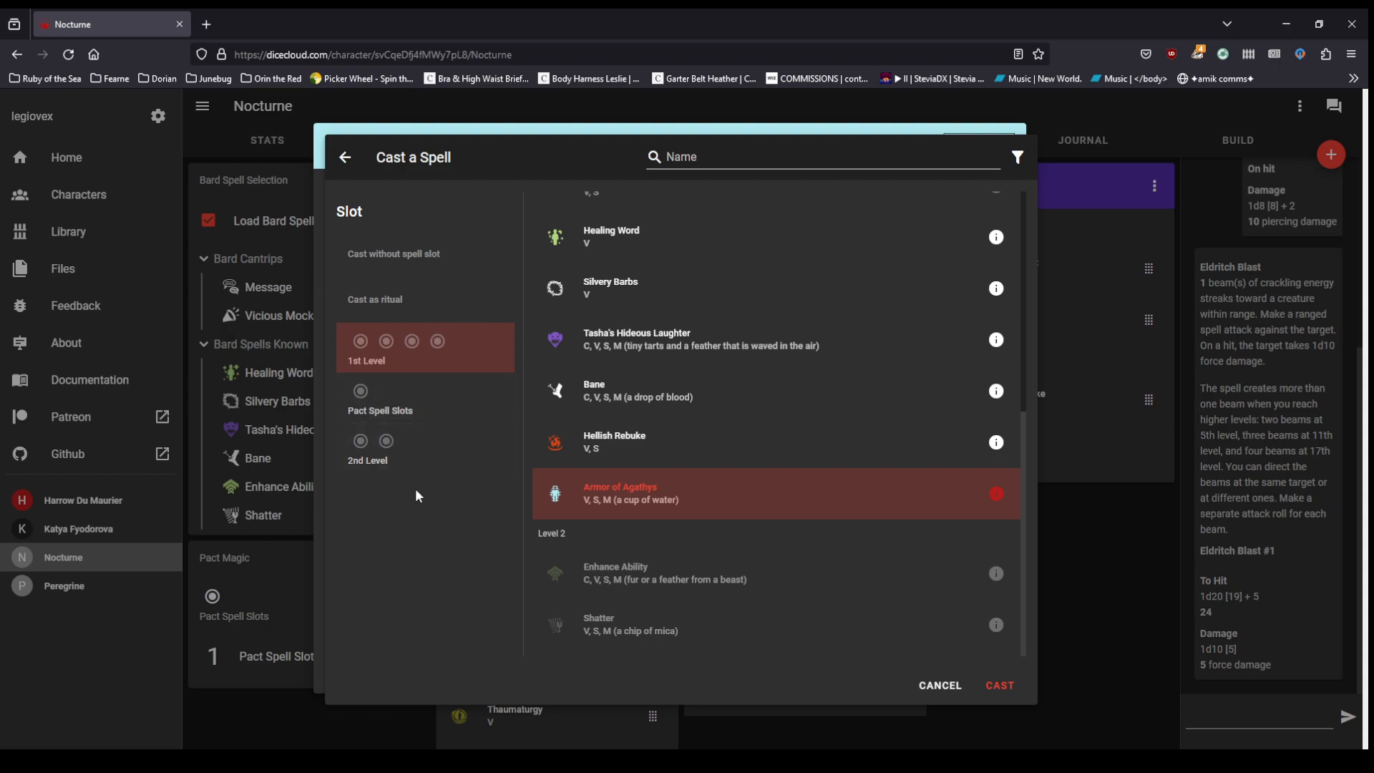
left_click(411, 362)
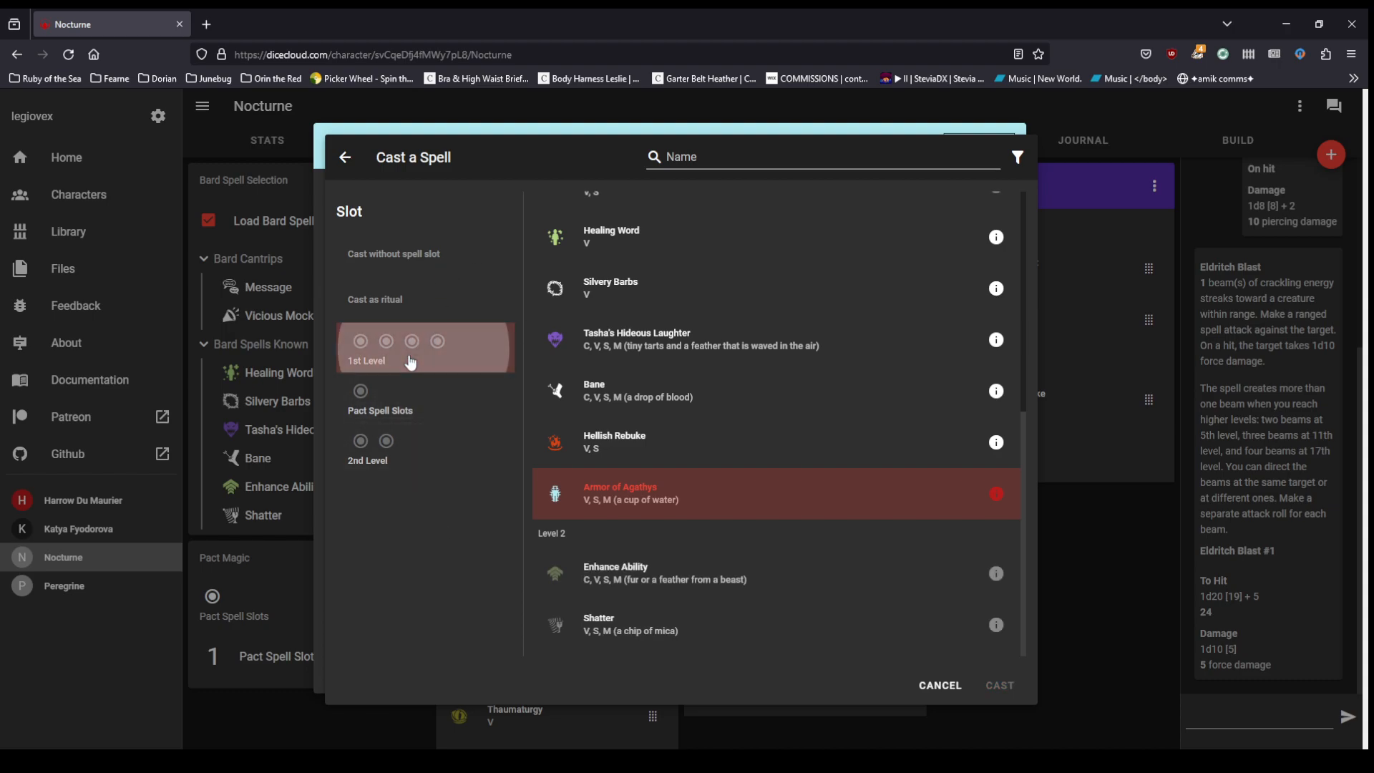
left_click(414, 401)
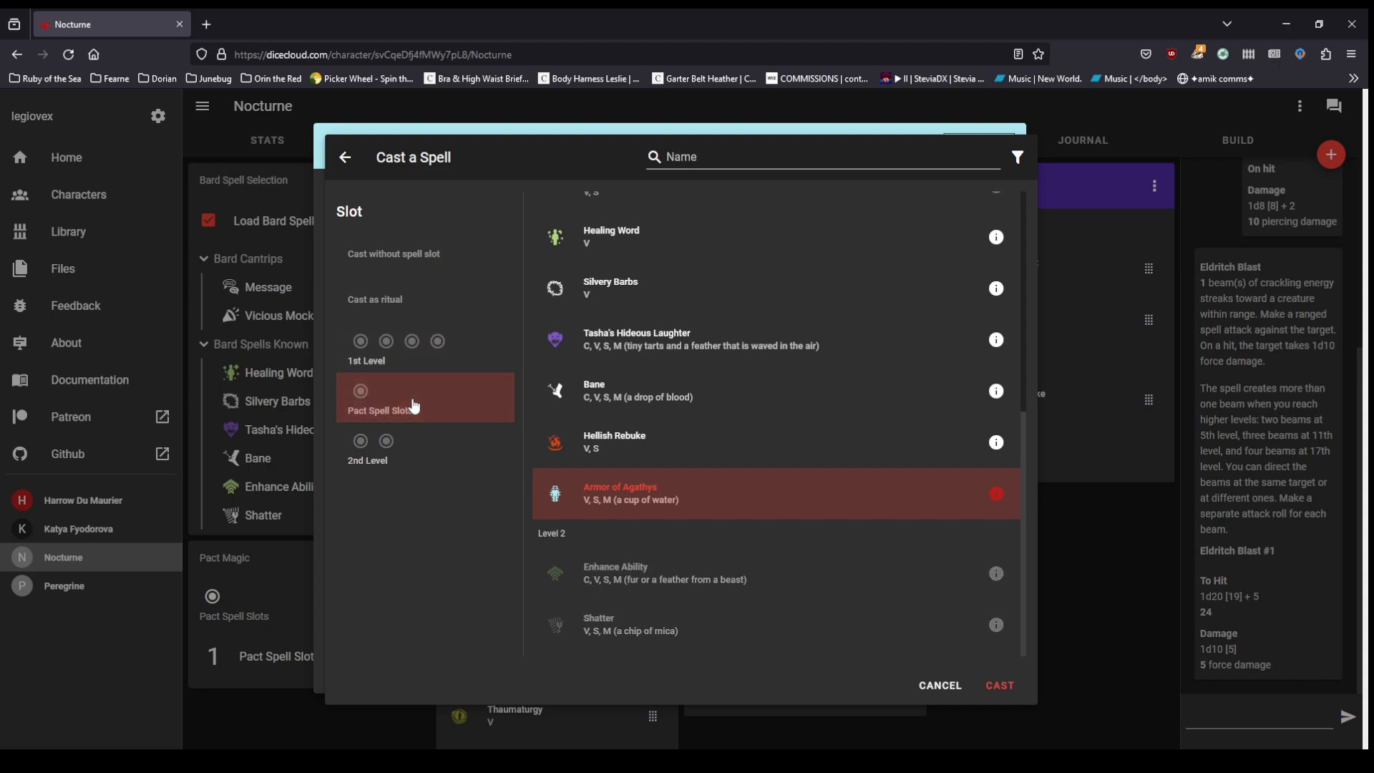
left_click(428, 453)
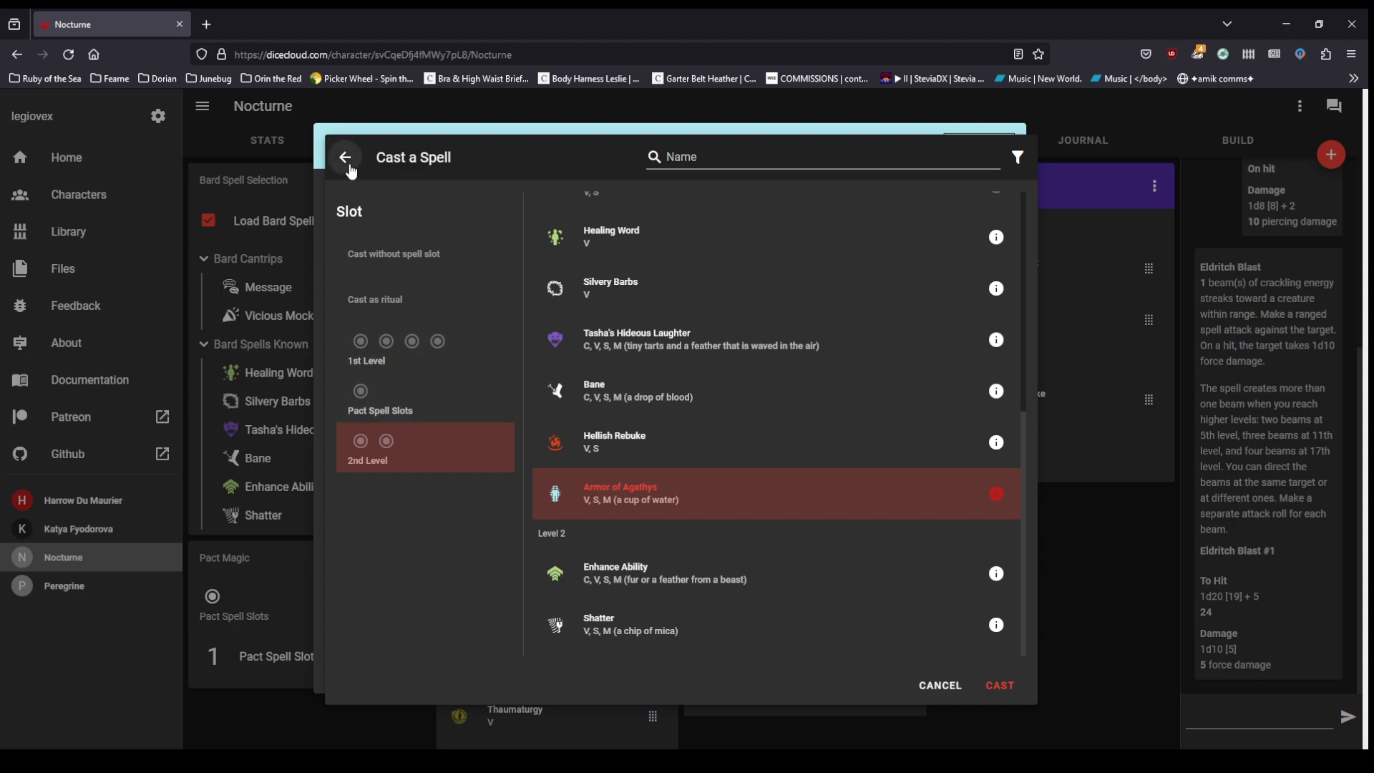
left_click(426, 361)
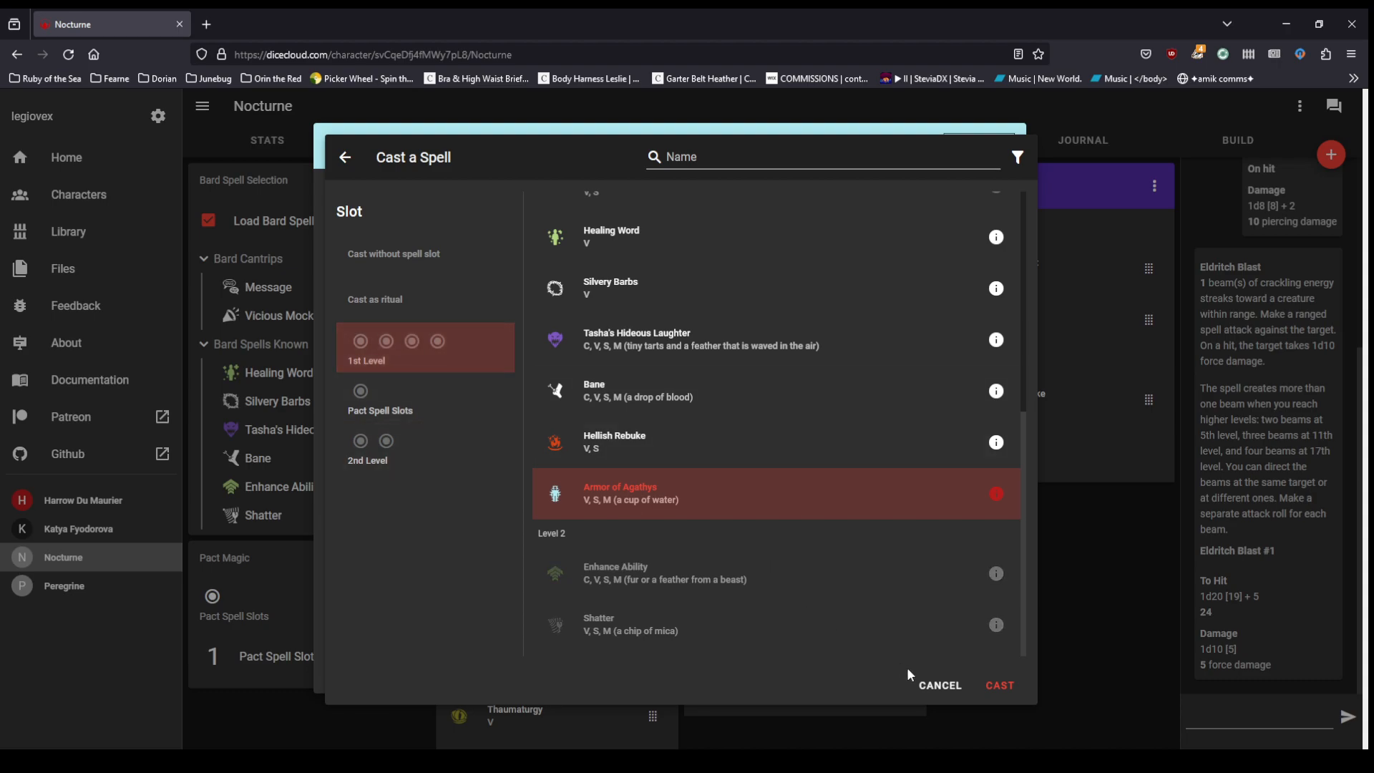
left_click(994, 687)
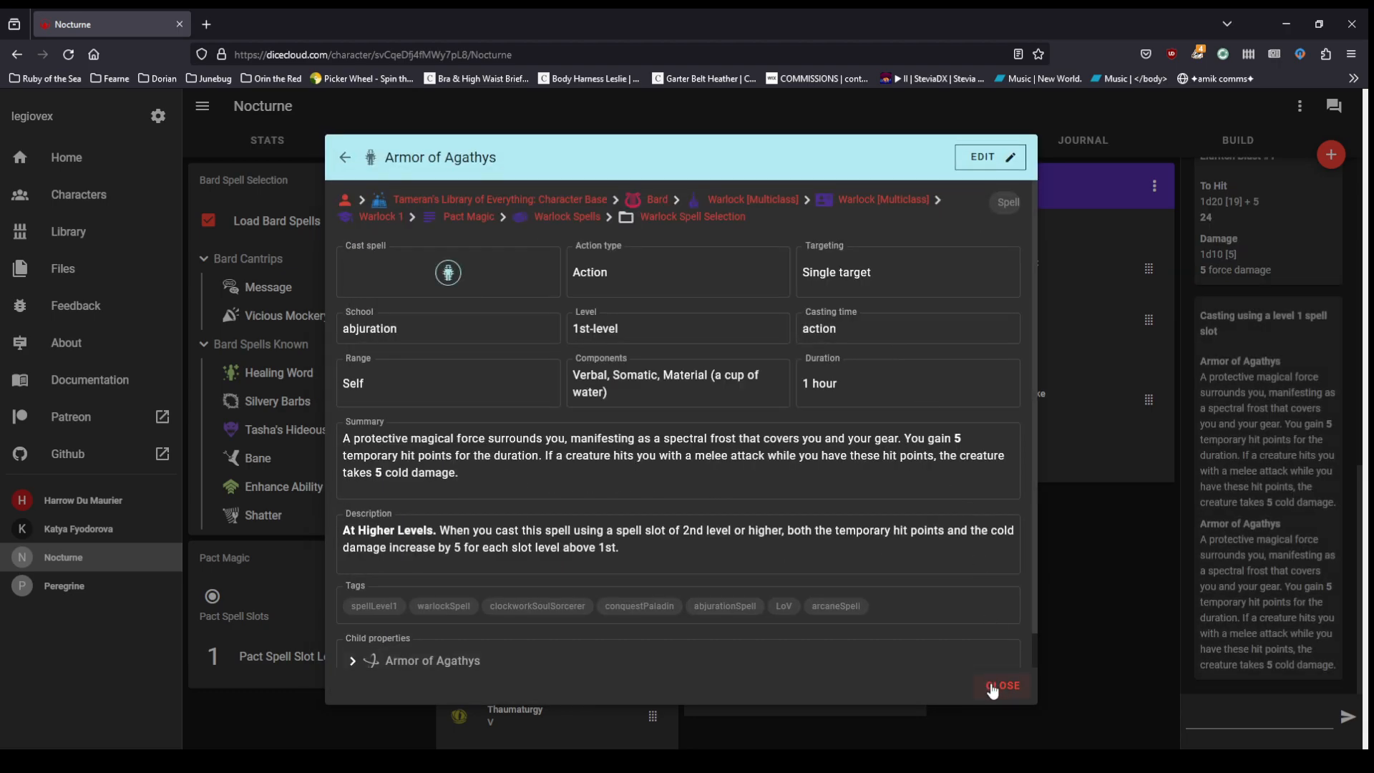
left_click(1000, 687)
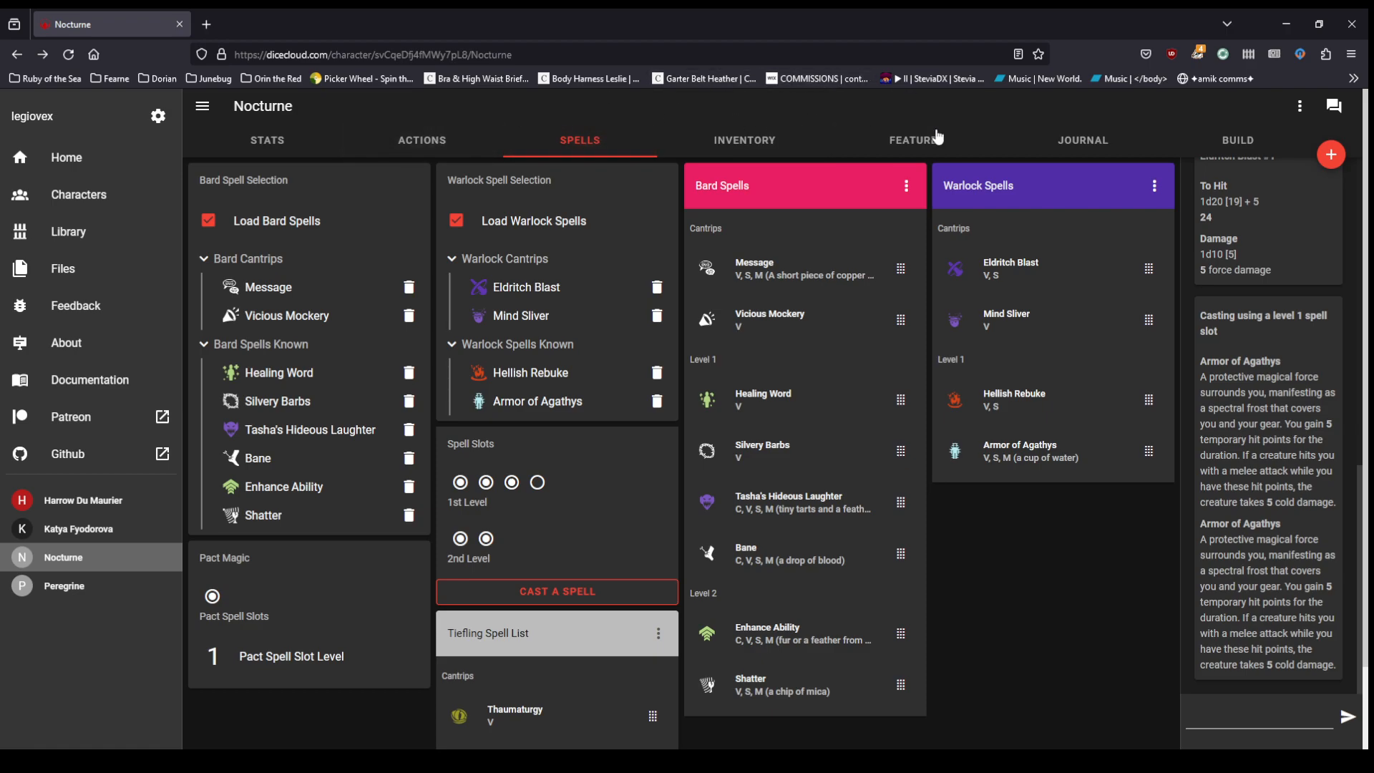
Step: Review the character's racial, background, Bard and Warlock features
left_click(927, 152)
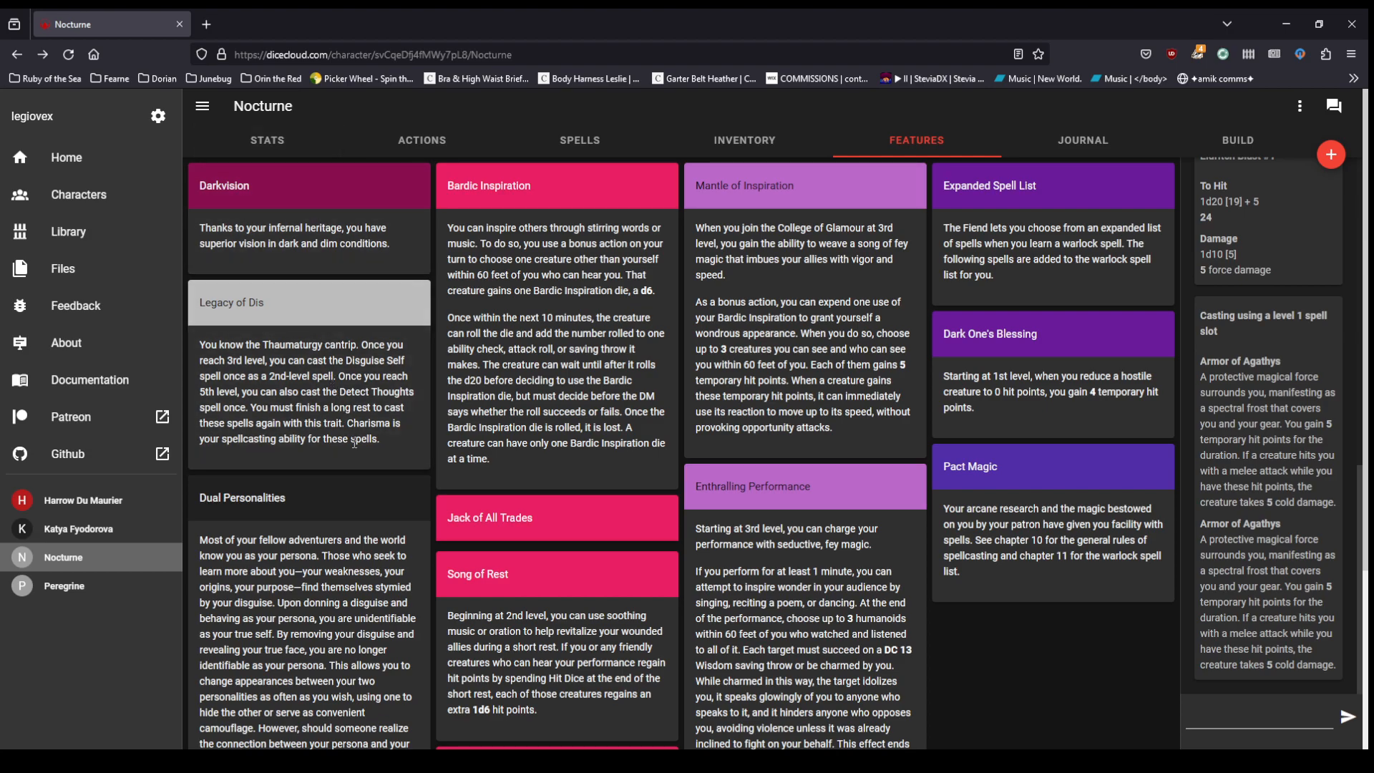
scroll(370, 505, "down", 3)
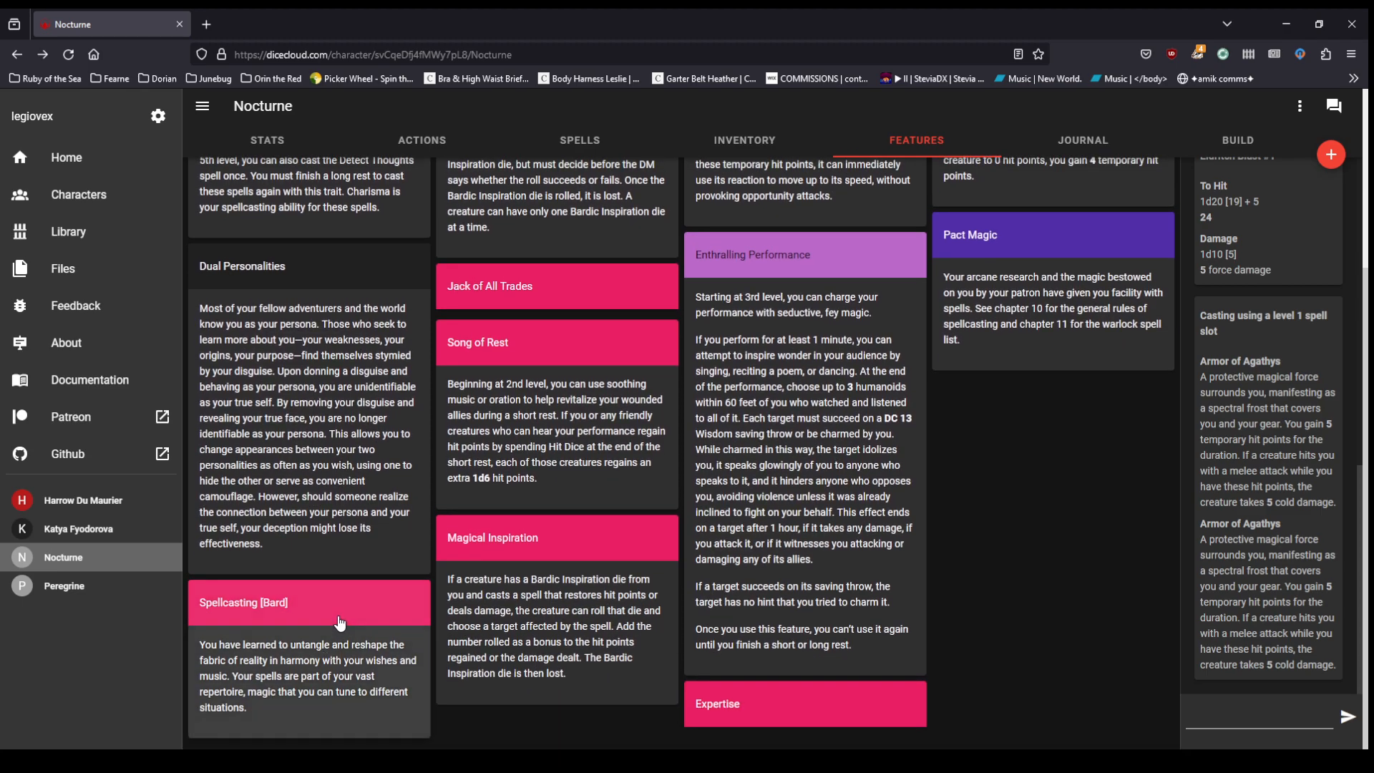
scroll(746, 487, "up", 3)
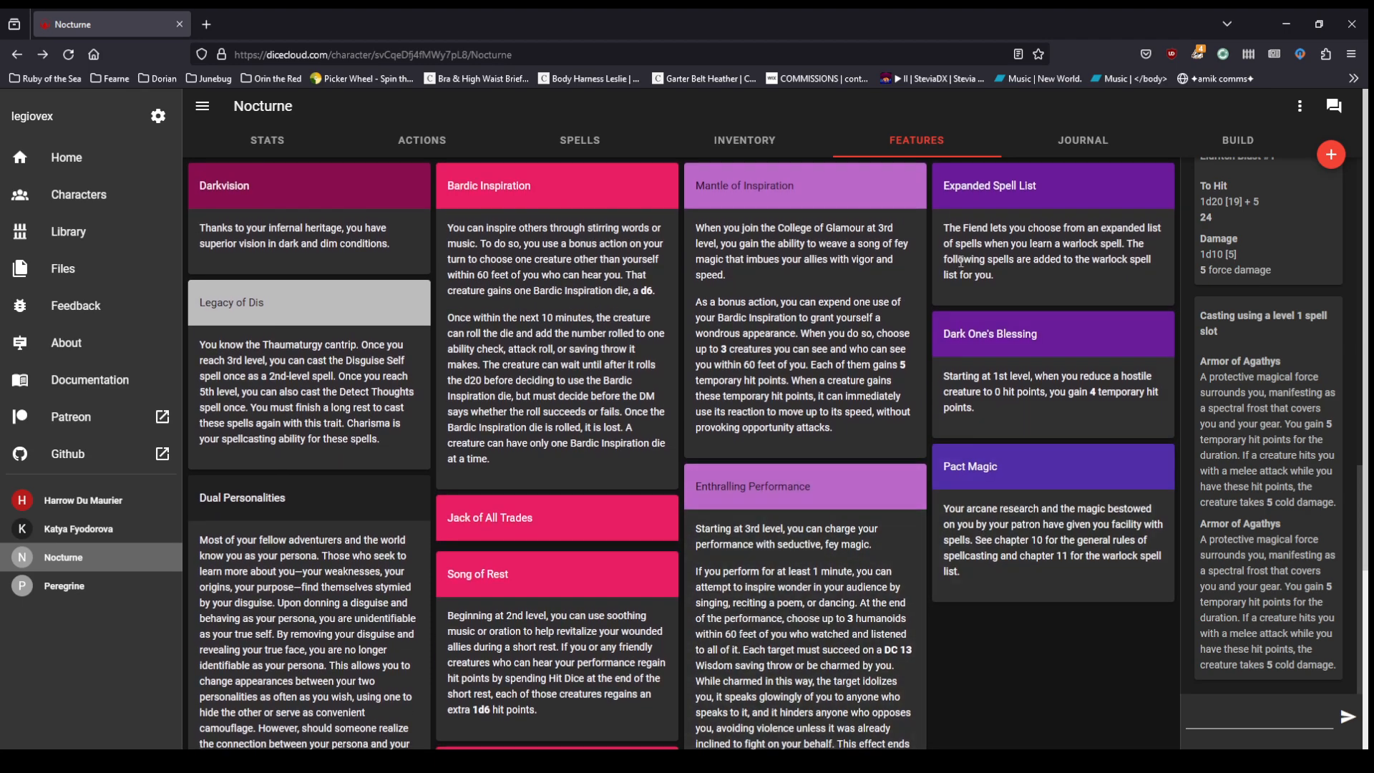
scroll(751, 601, "down", 3)
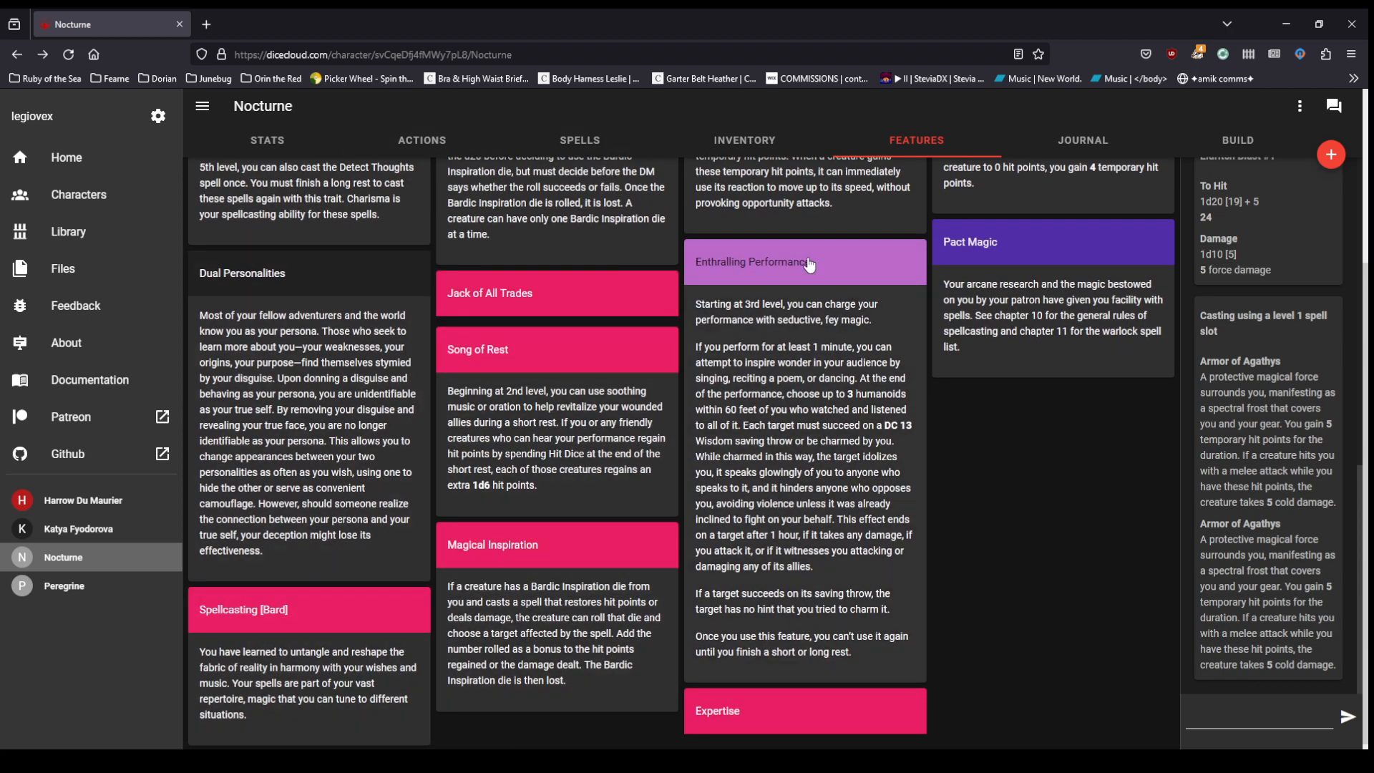
scroll(839, 527, "up", 3)
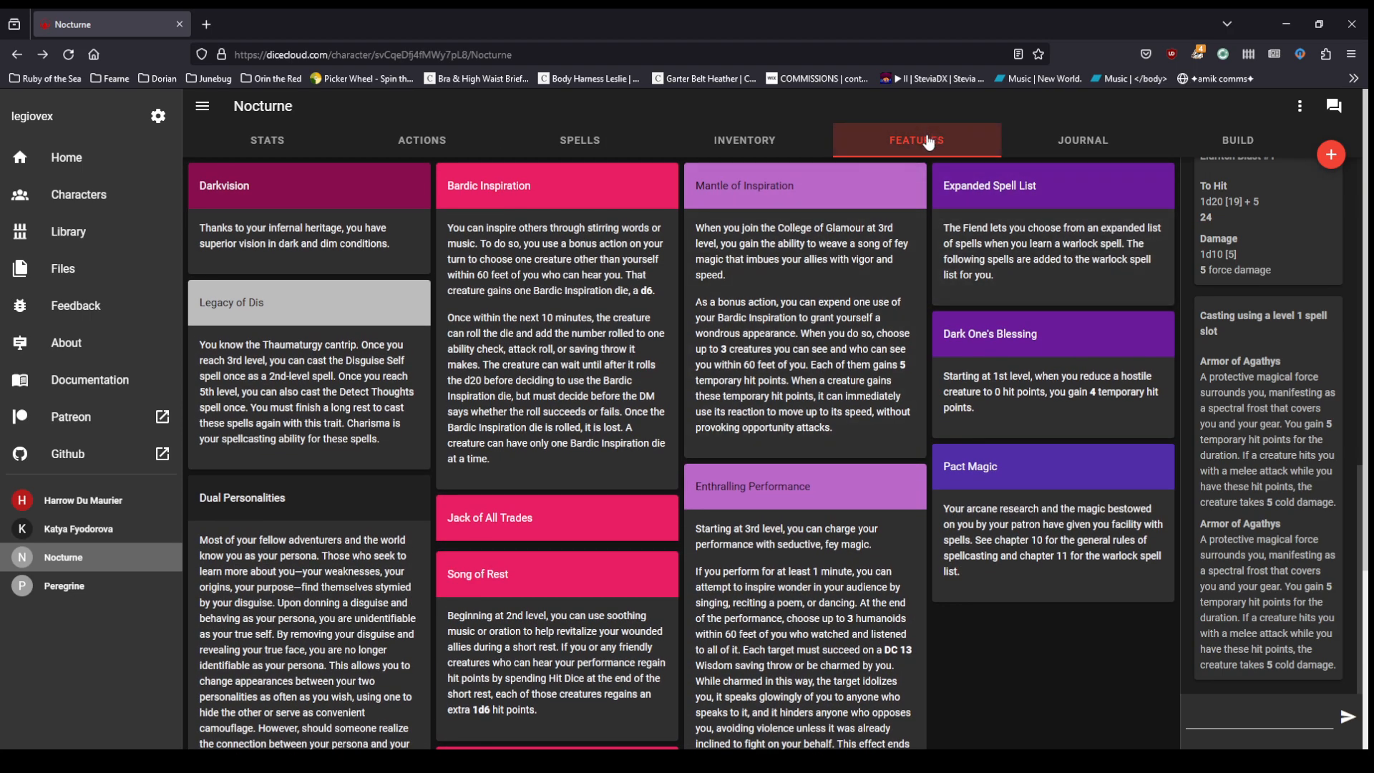
Step: Set the summary of the journal's Physical Description note to "5' flat and annoying"
left_click(1107, 148)
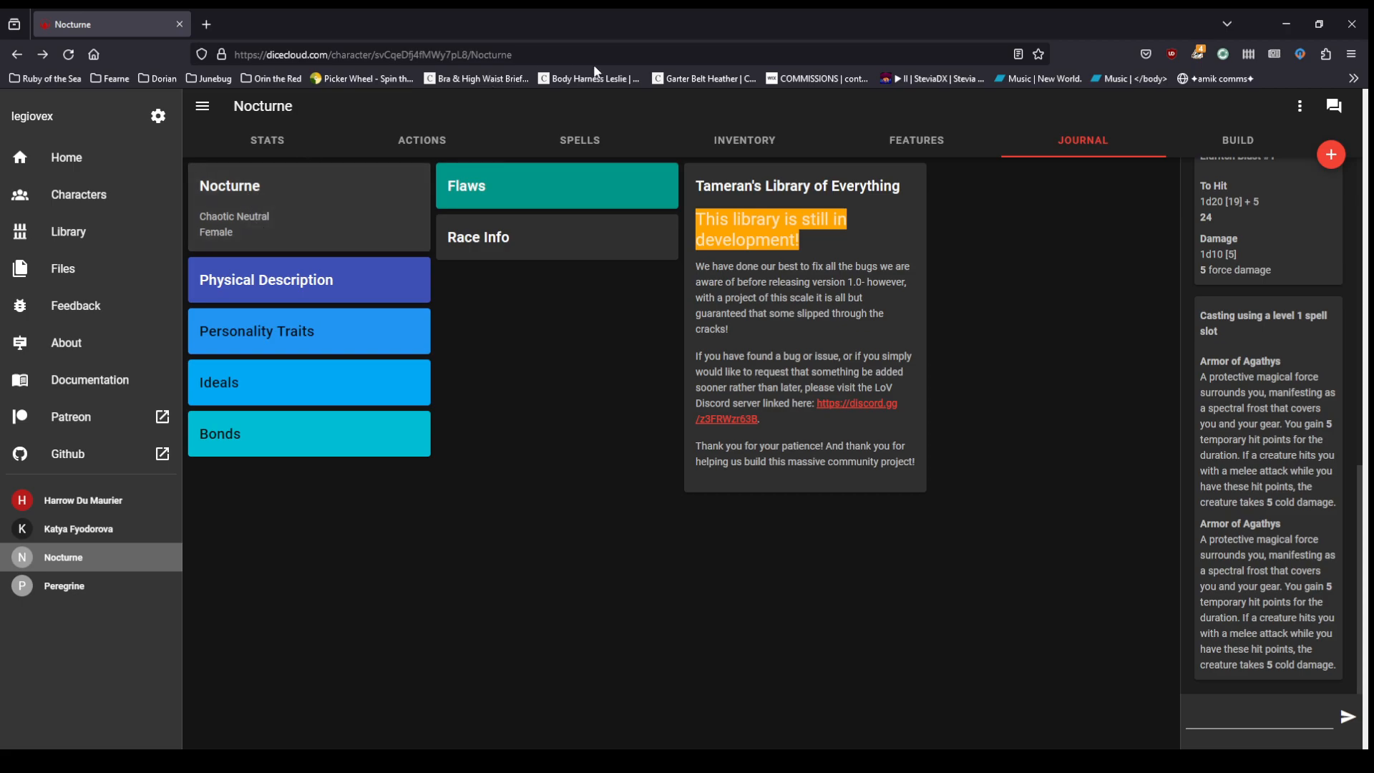
left_click(359, 275)
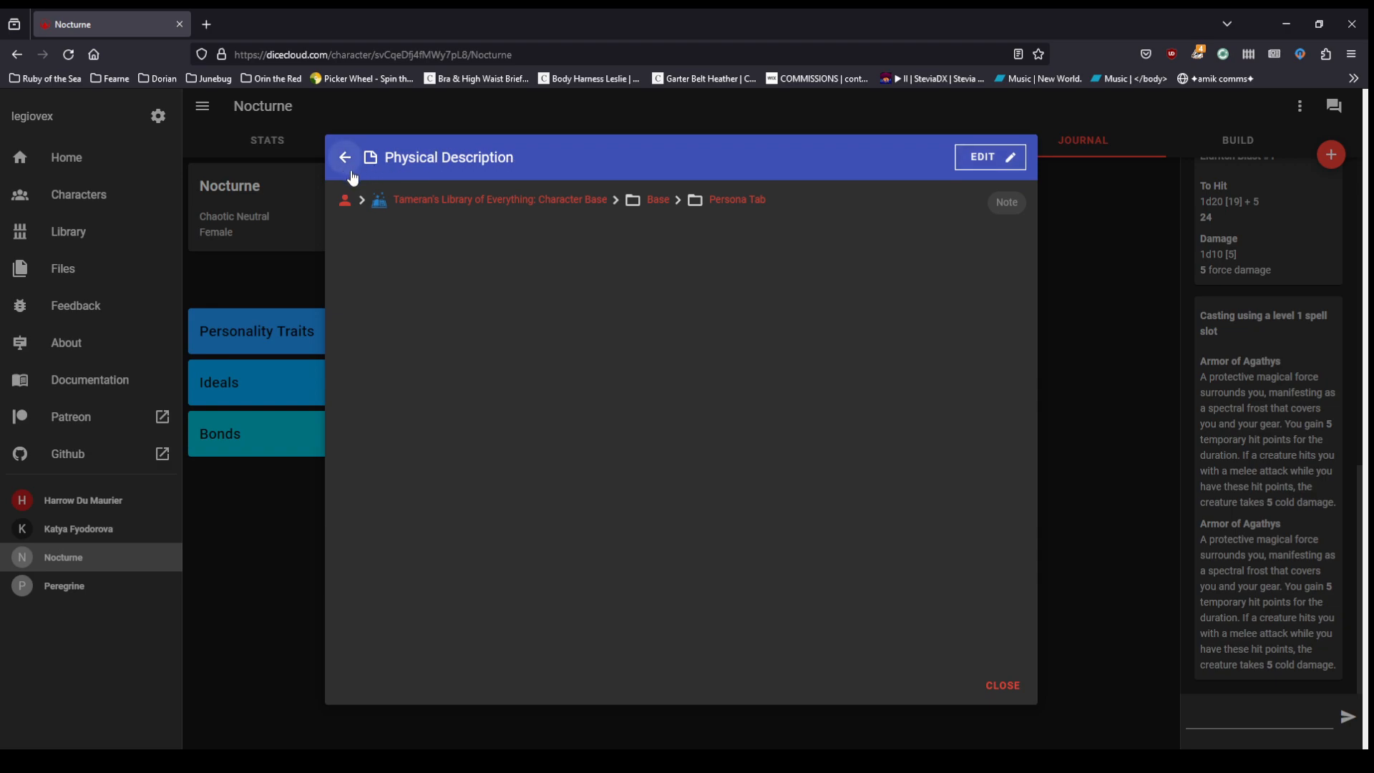
left_click(992, 164)
left_click(800, 345)
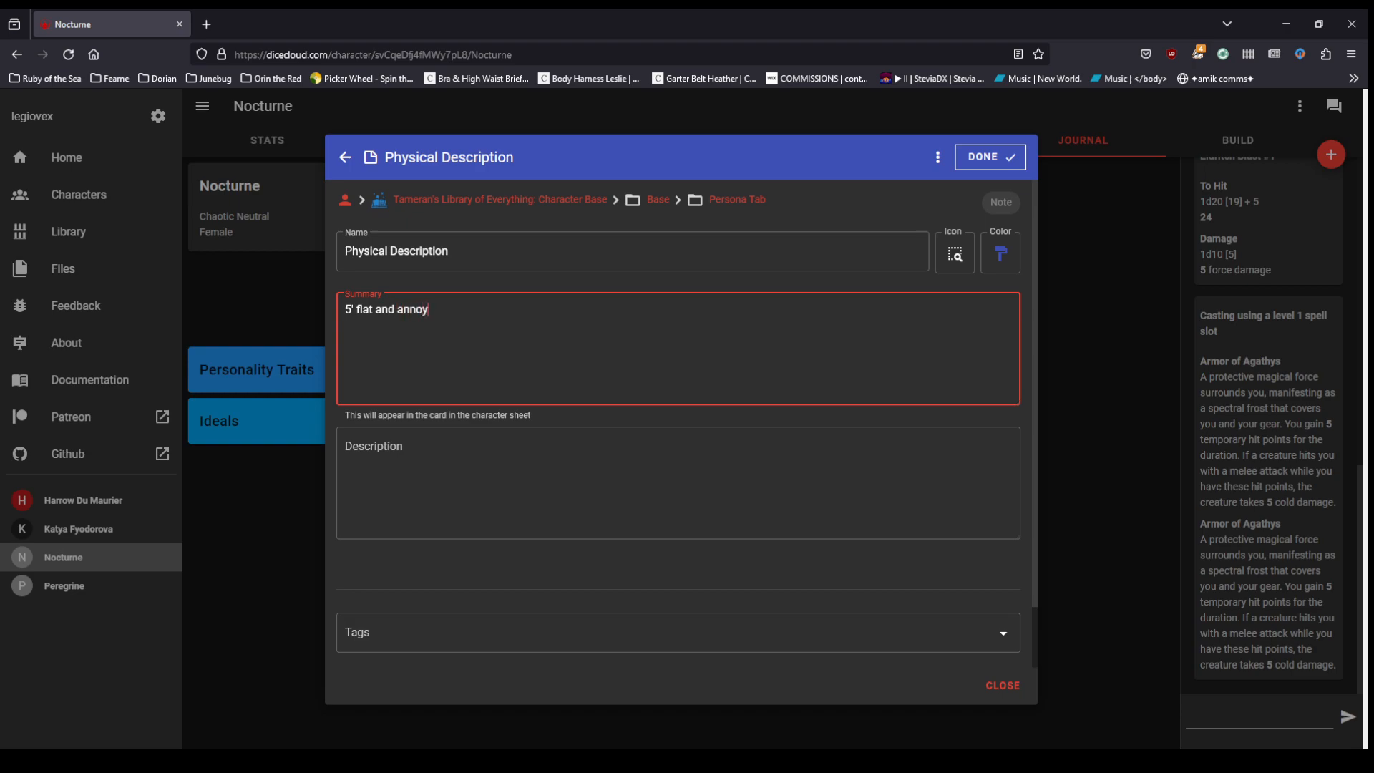
left_click(990, 157)
left_click(342, 159)
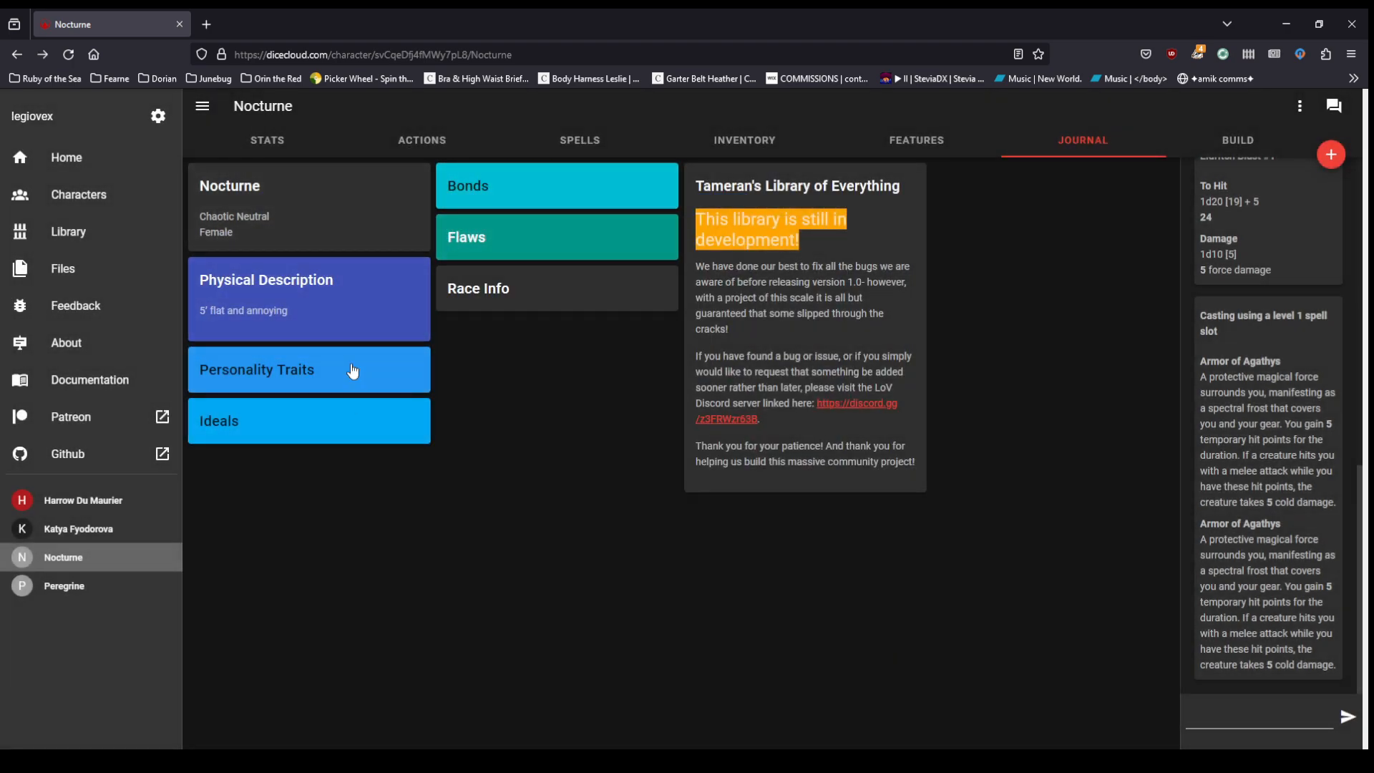
Step: Examine the journal's Race Info note, including its editable description and the Tiefling details
left_click(492, 293)
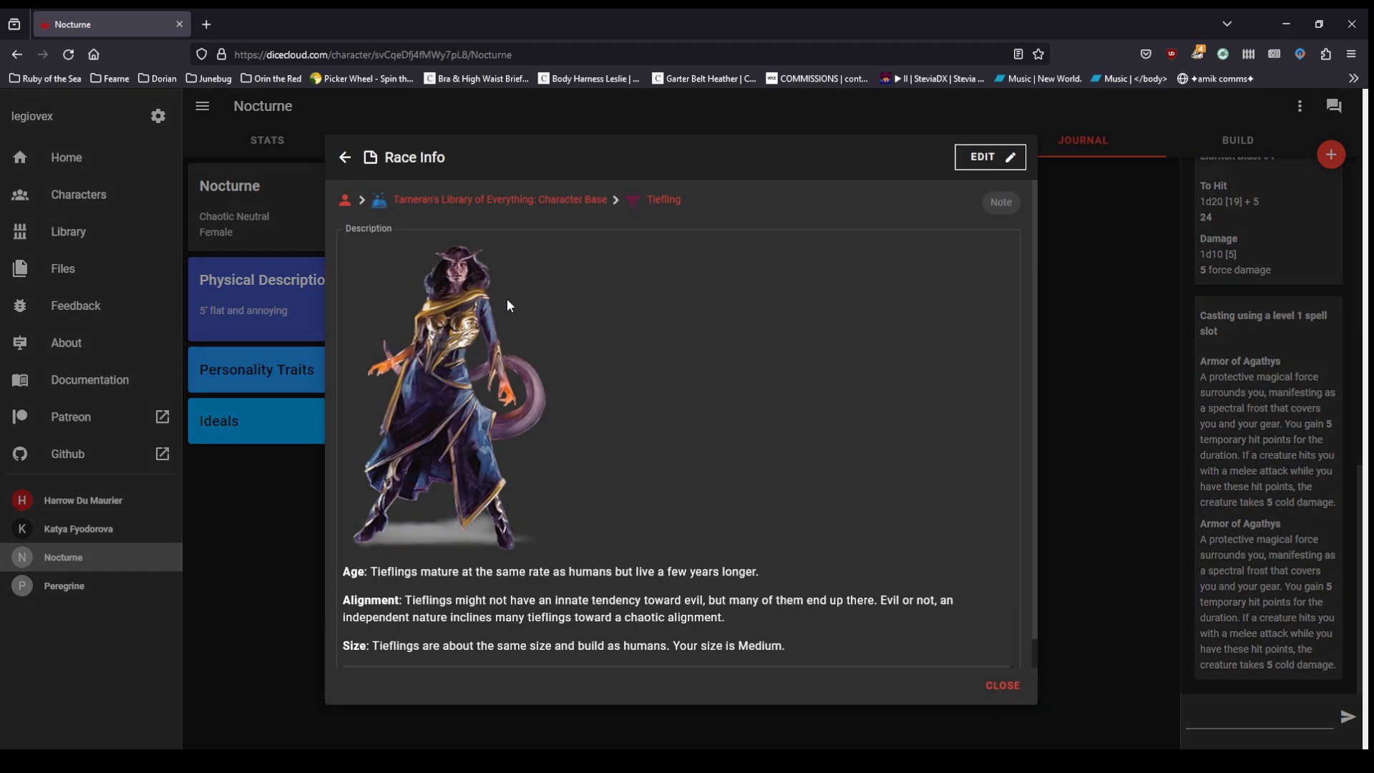
scroll(666, 425, "down", 1)
left_click(998, 161)
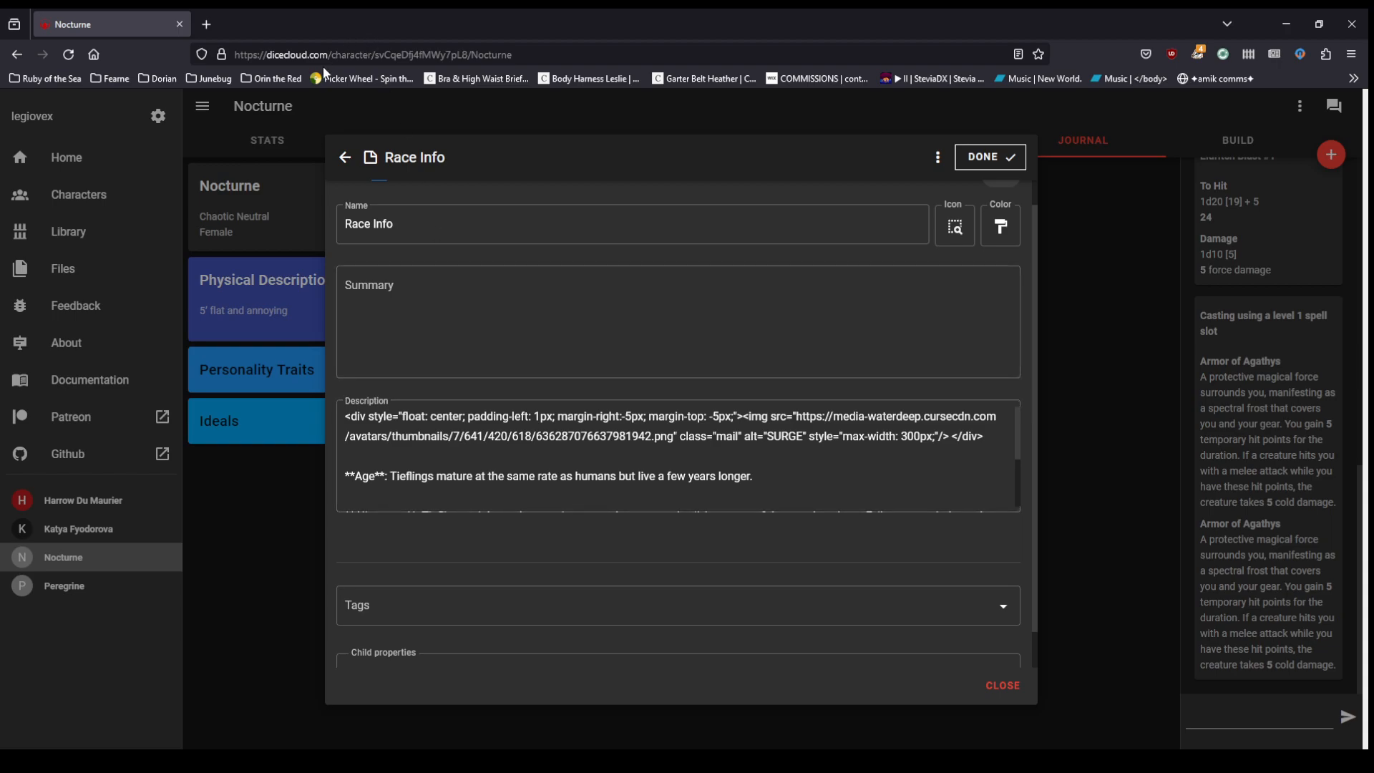
left_click(347, 163)
left_click(552, 286)
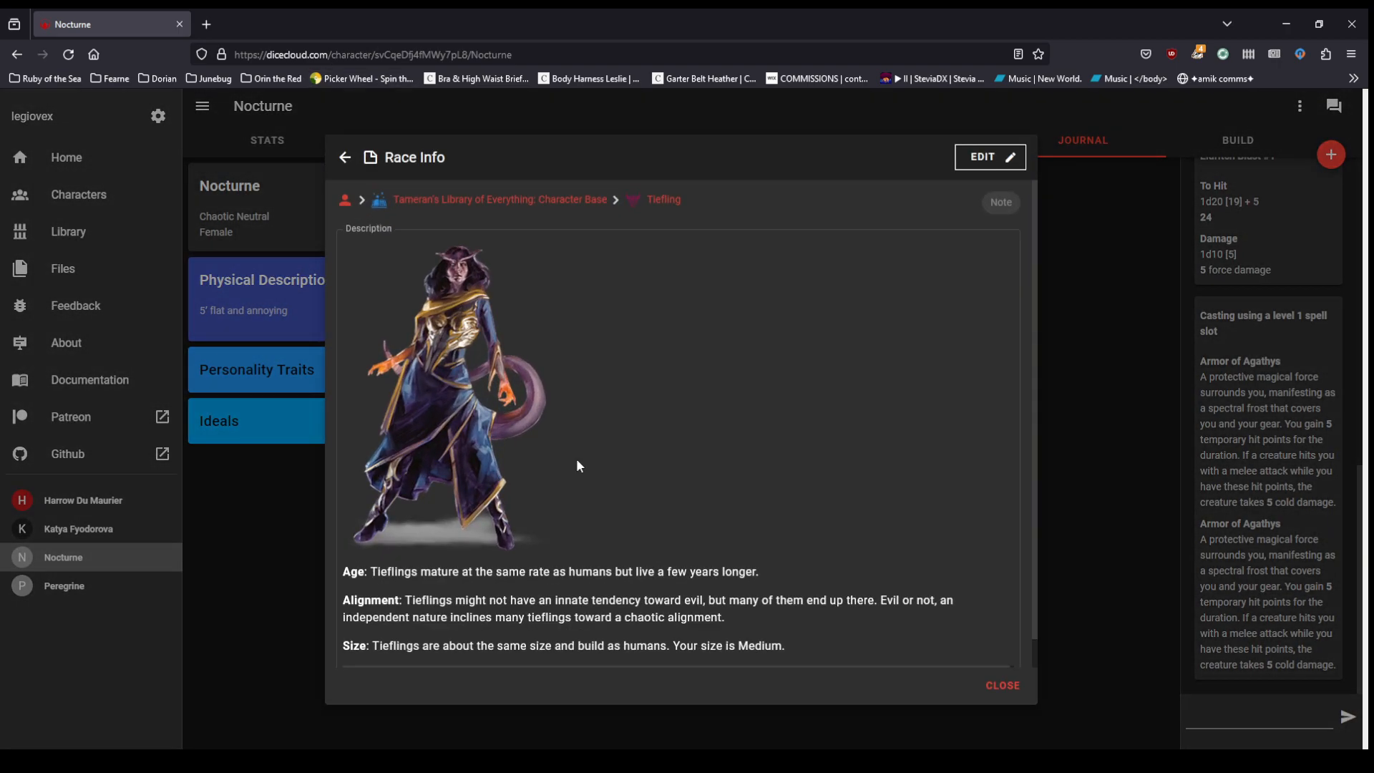
scroll(601, 601, "down", 1)
scroll(602, 601, "down", 2)
left_click(344, 159)
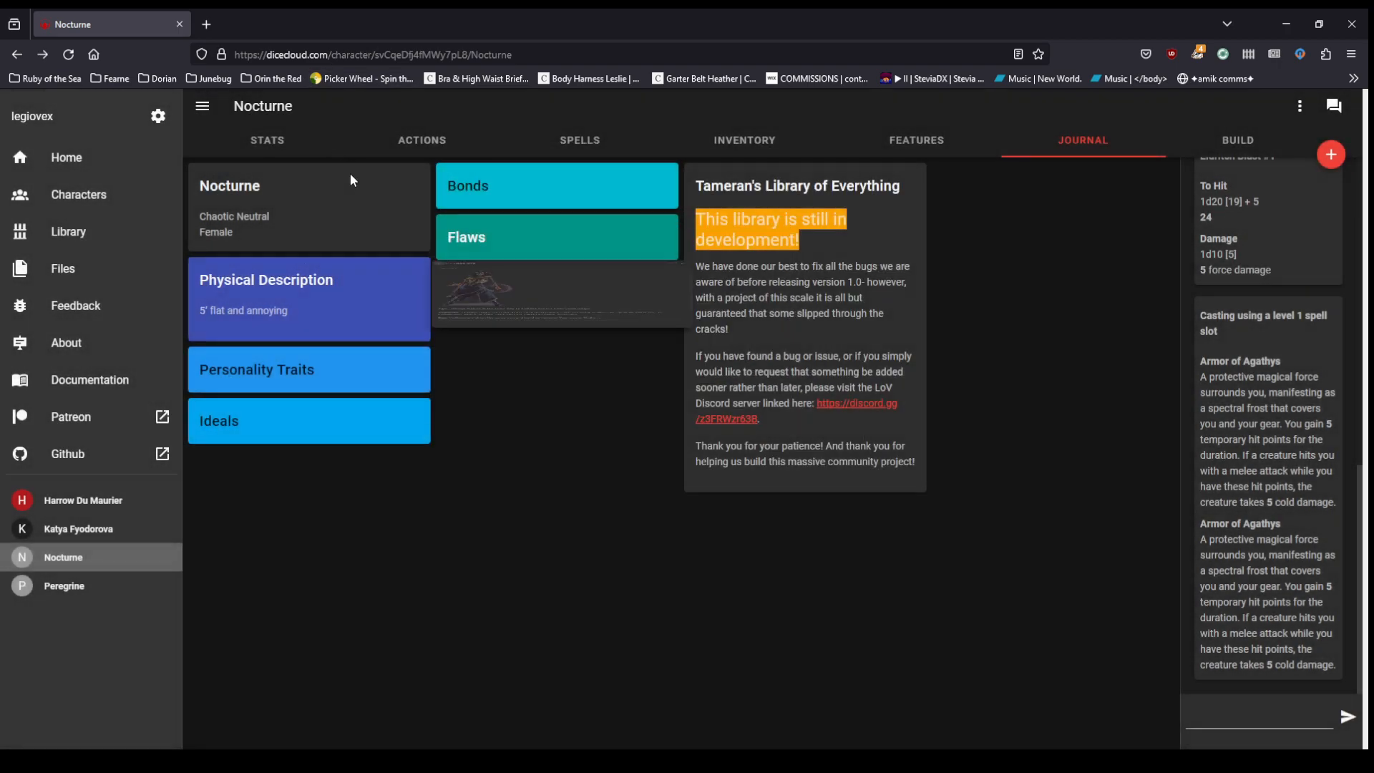
Step: Delete the Tameran's Library of Everything note from the journal
left_click(838, 254)
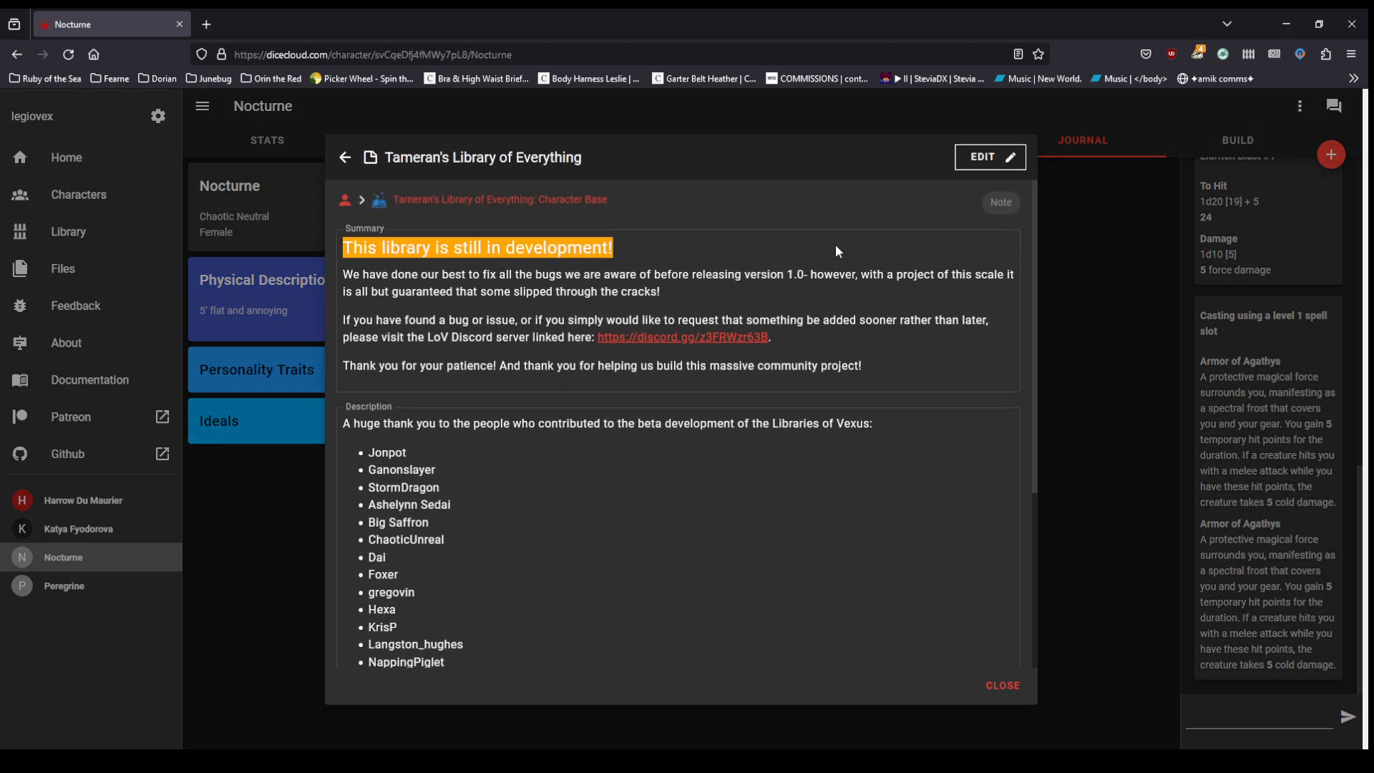
left_click(991, 161)
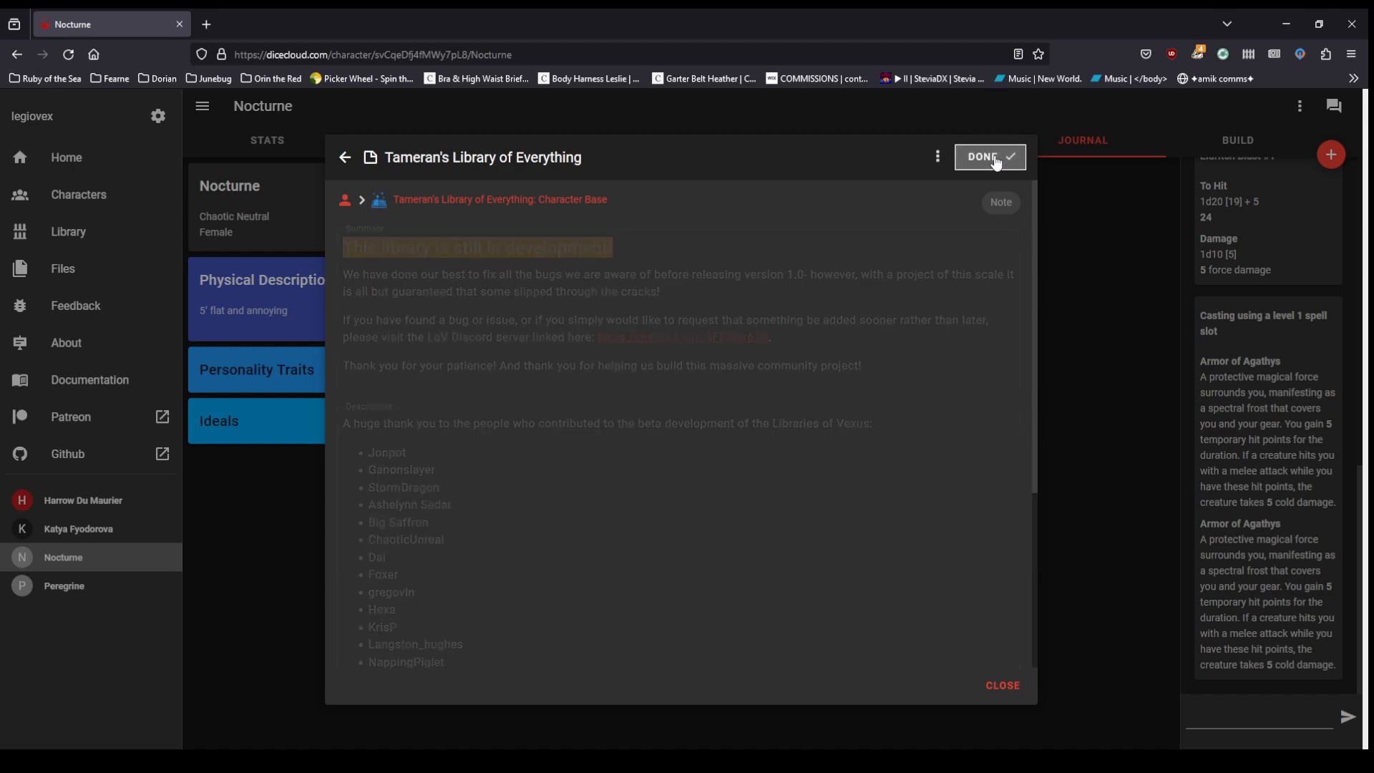
left_click(939, 160)
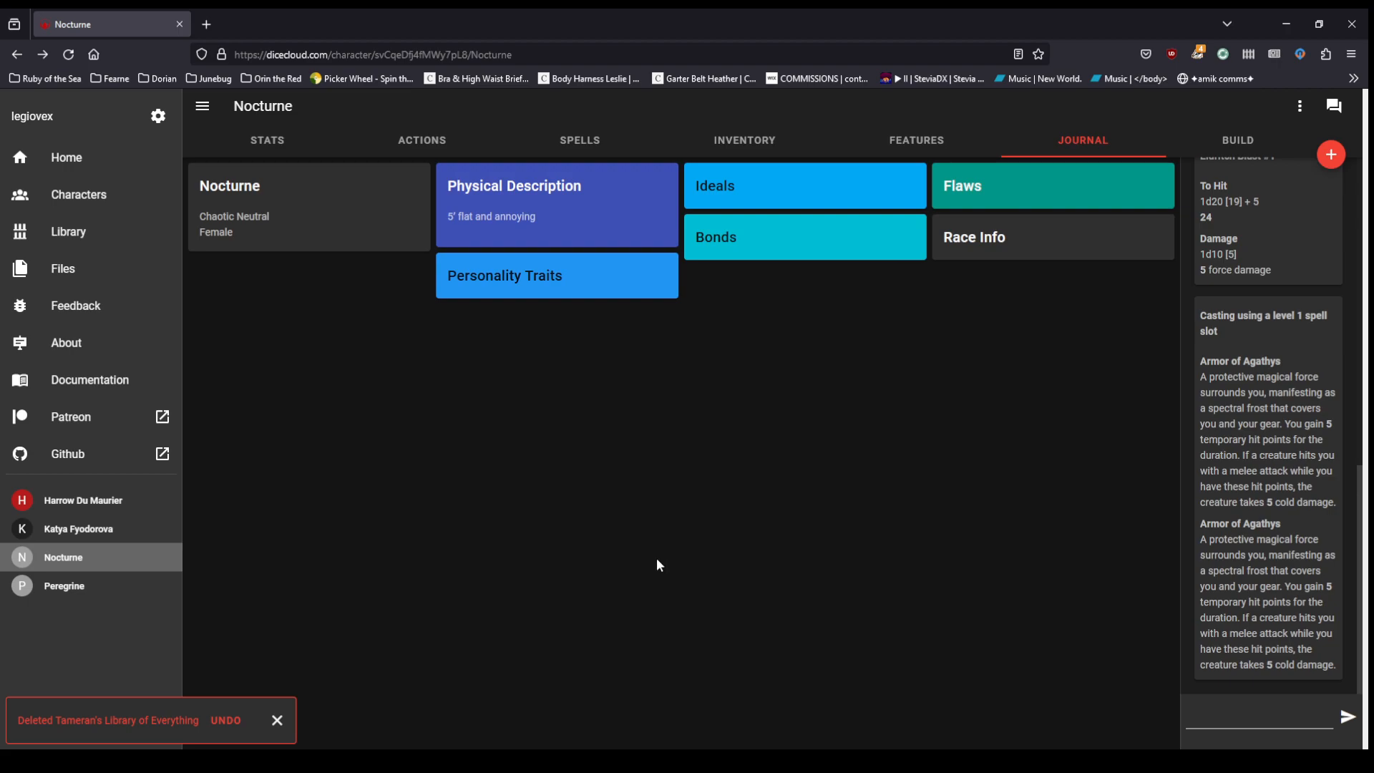
Step: Take a long rest from the stats and remove the Armor of Agathys buff
left_click(269, 139)
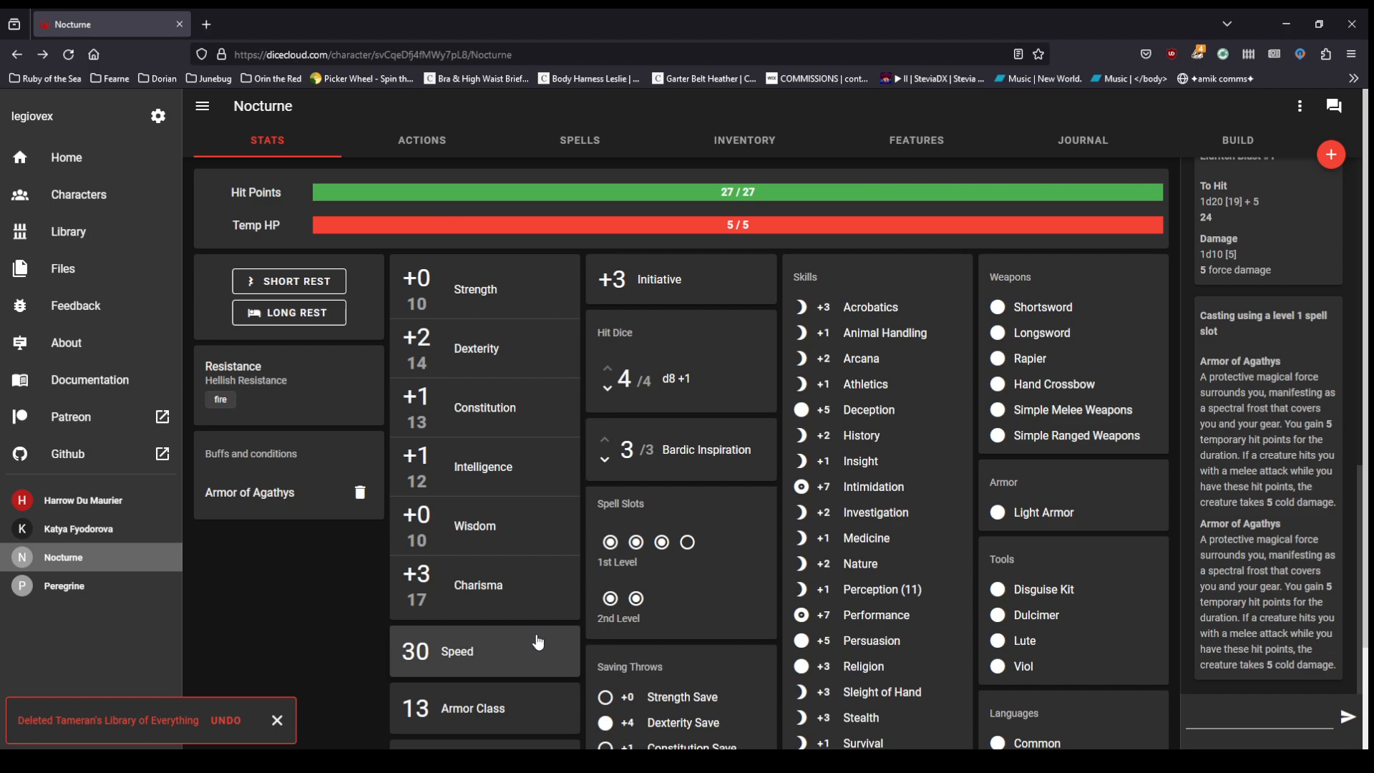
left_click(278, 721)
left_click(312, 308)
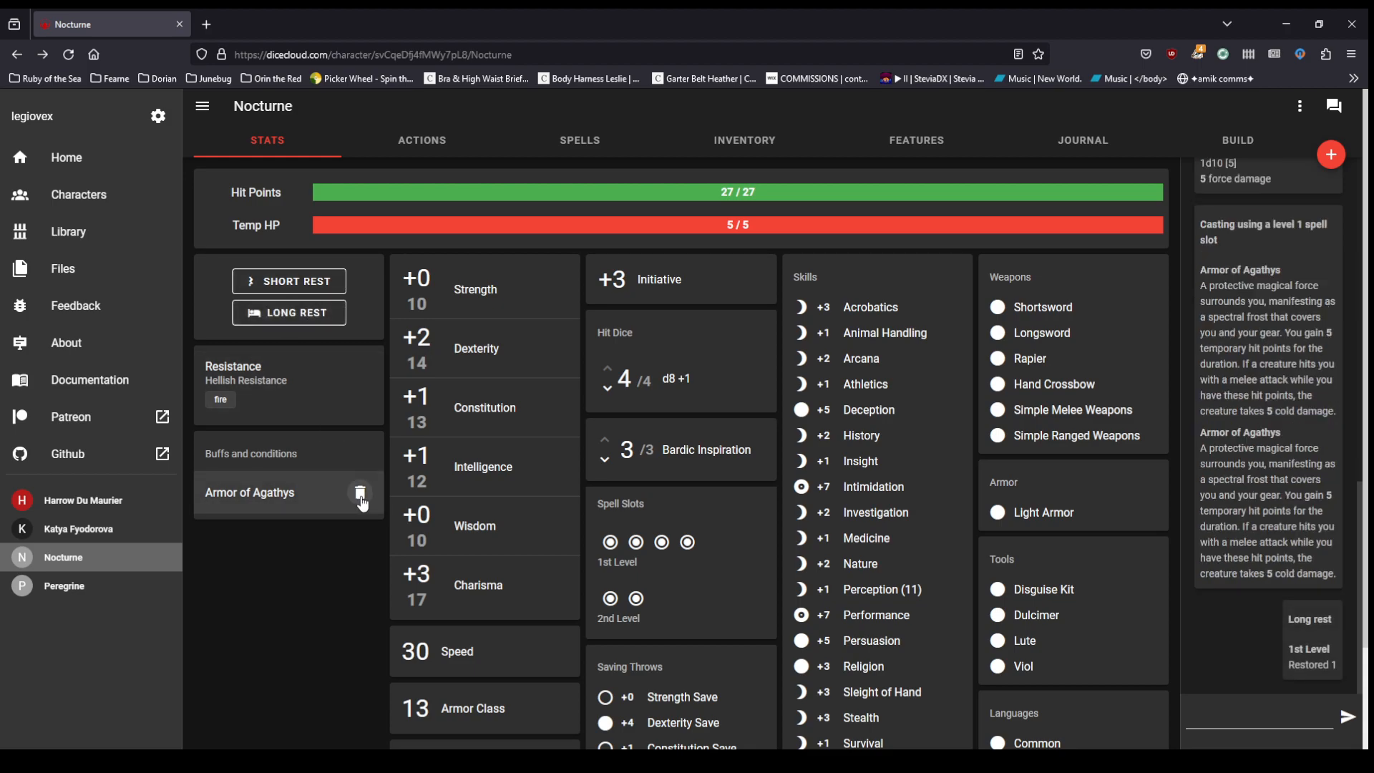
left_click(361, 499)
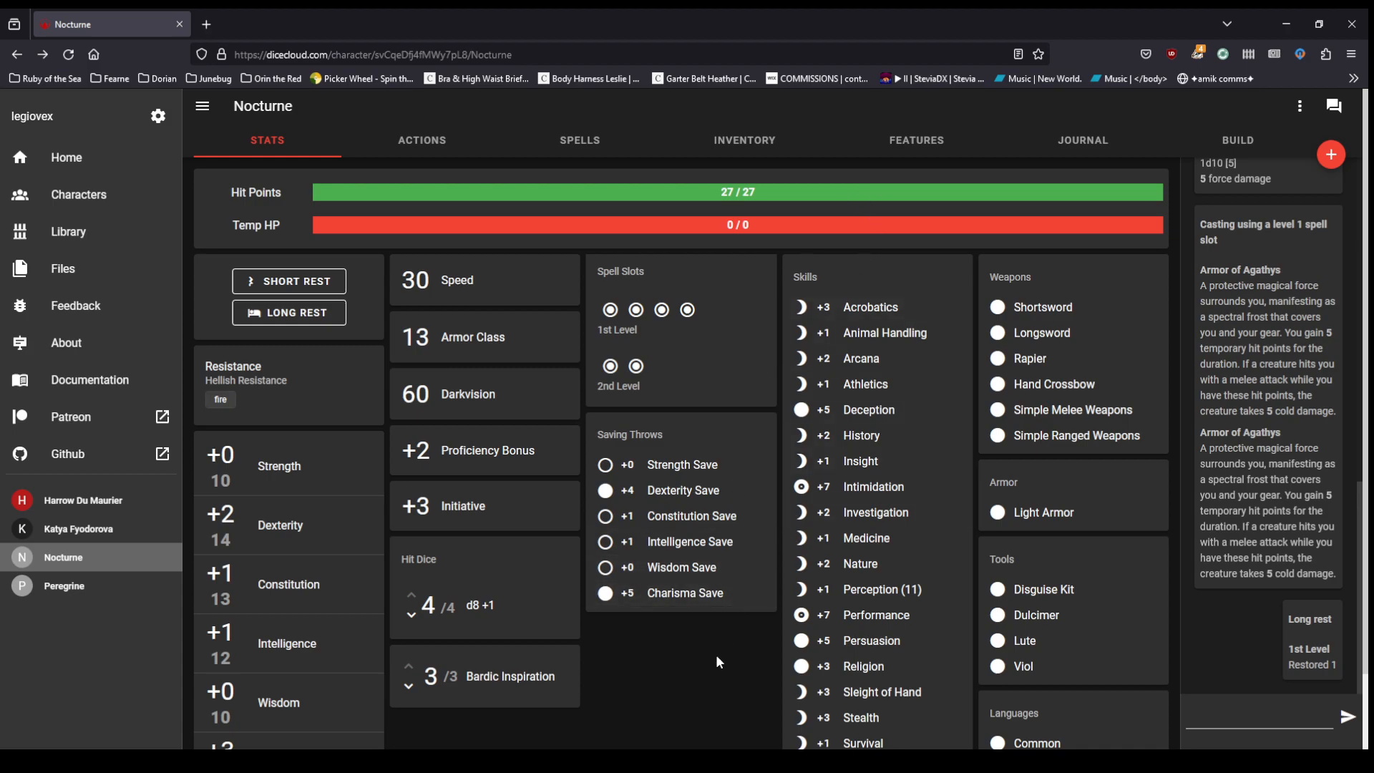
scroll(717, 658, "down", 1)
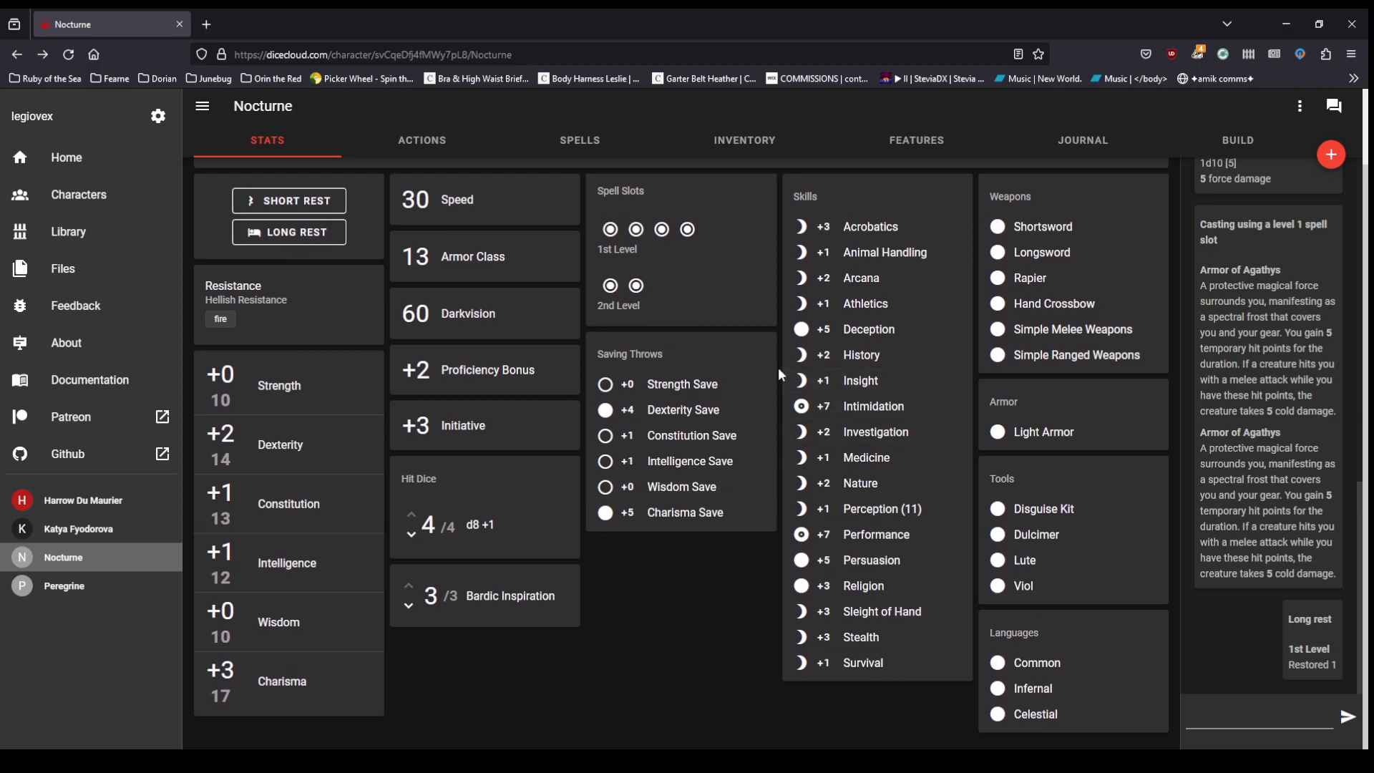
scroll(779, 370, "up", 1)
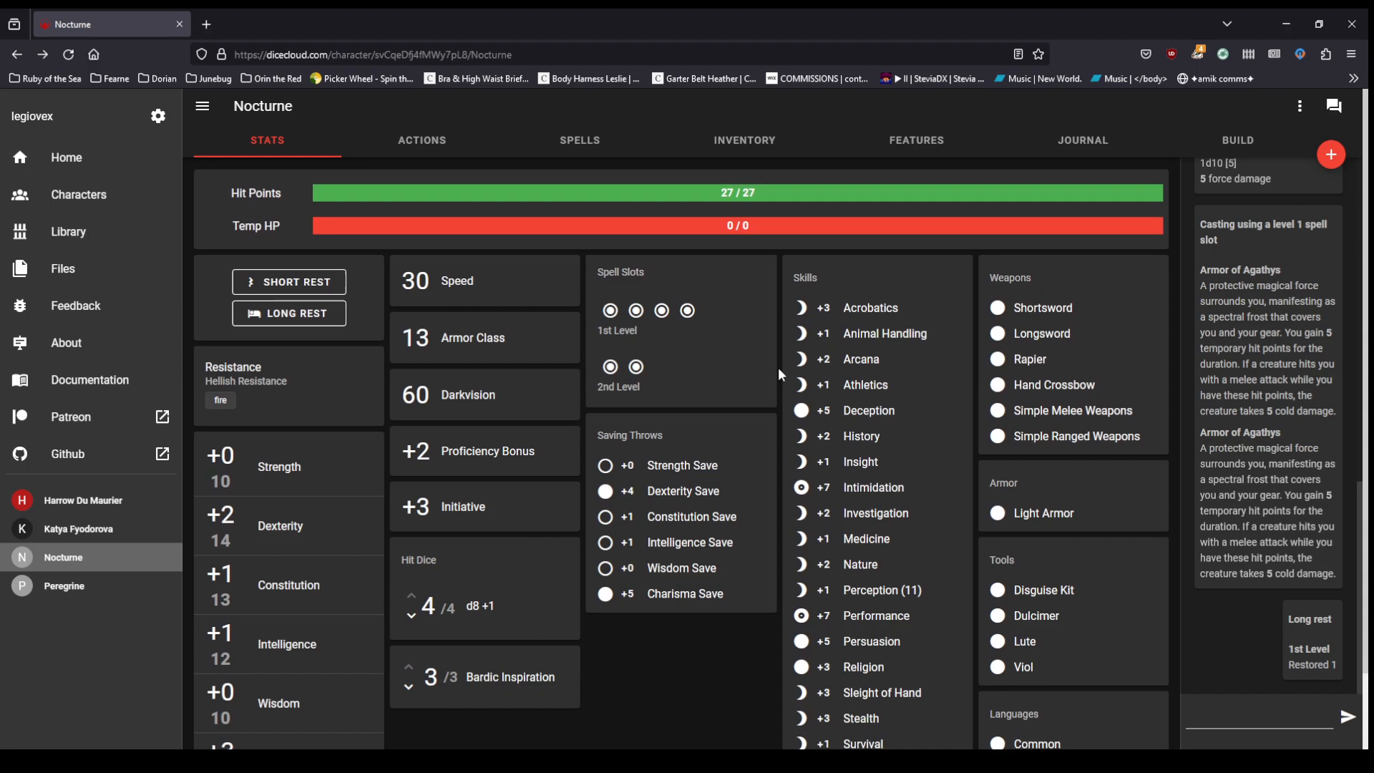